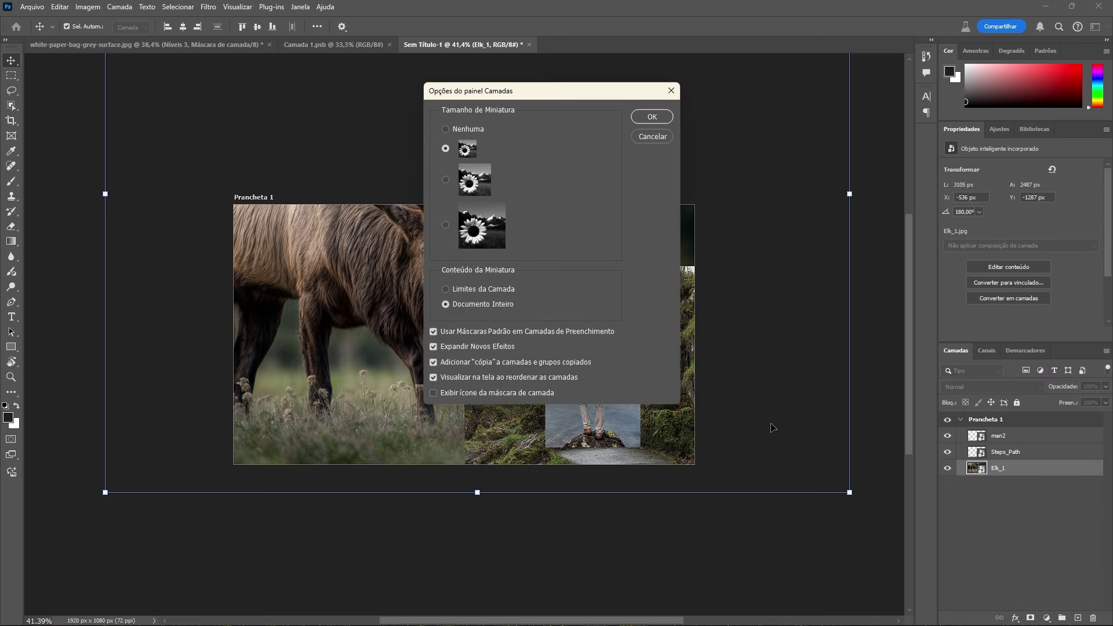
# Step: Apply a larger thumbnail size to the layers and hide the man2 layer
pyautogui.click(650, 118)
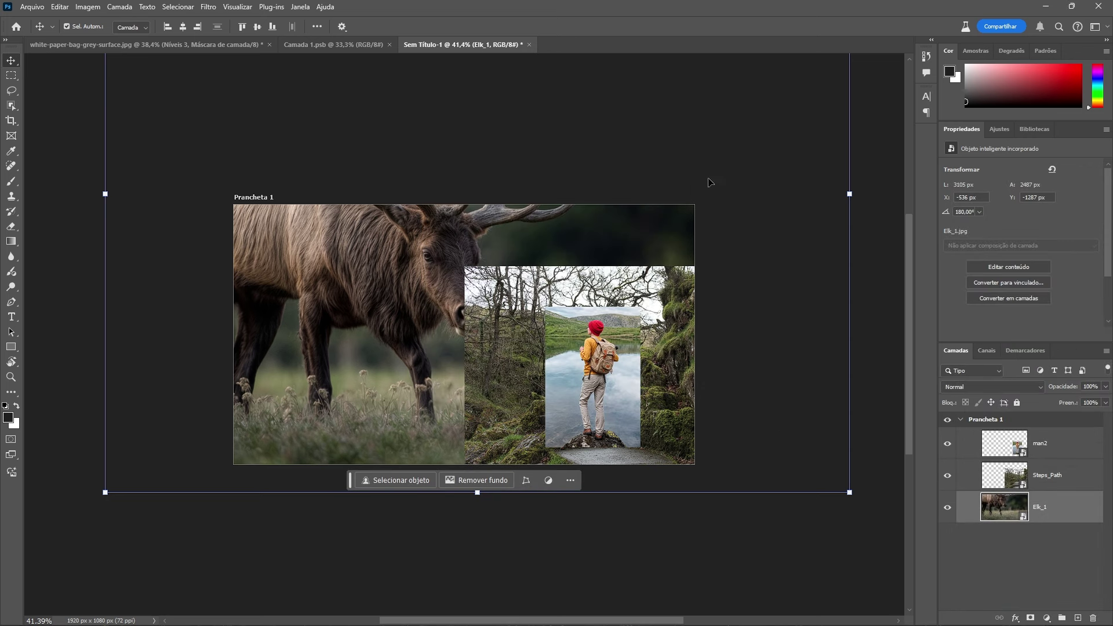
pyautogui.click(882, 380)
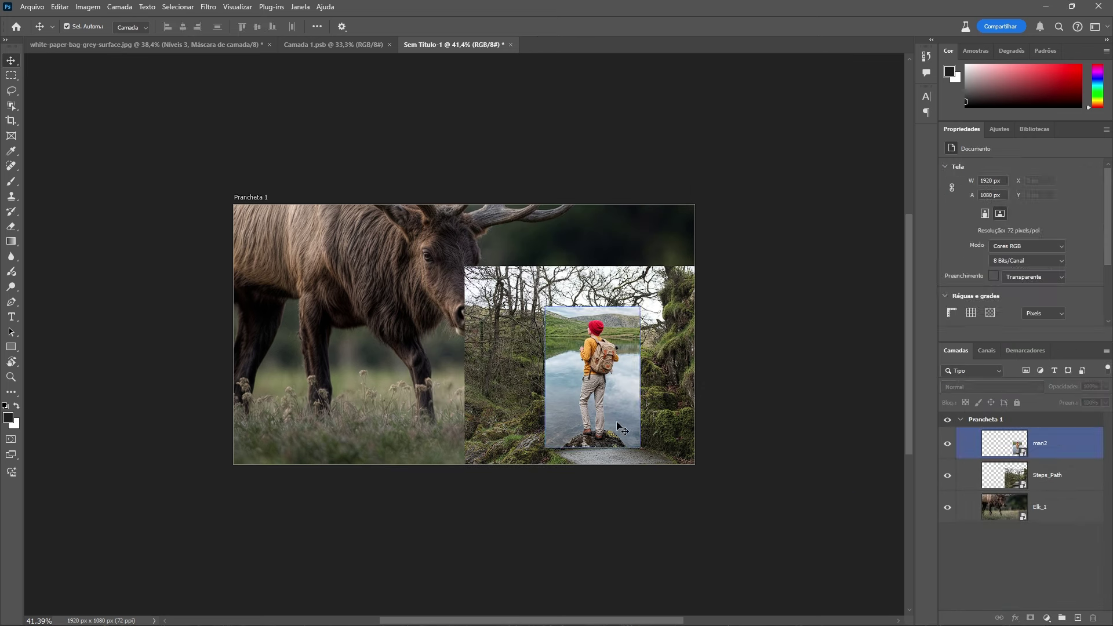
pyautogui.click(950, 488)
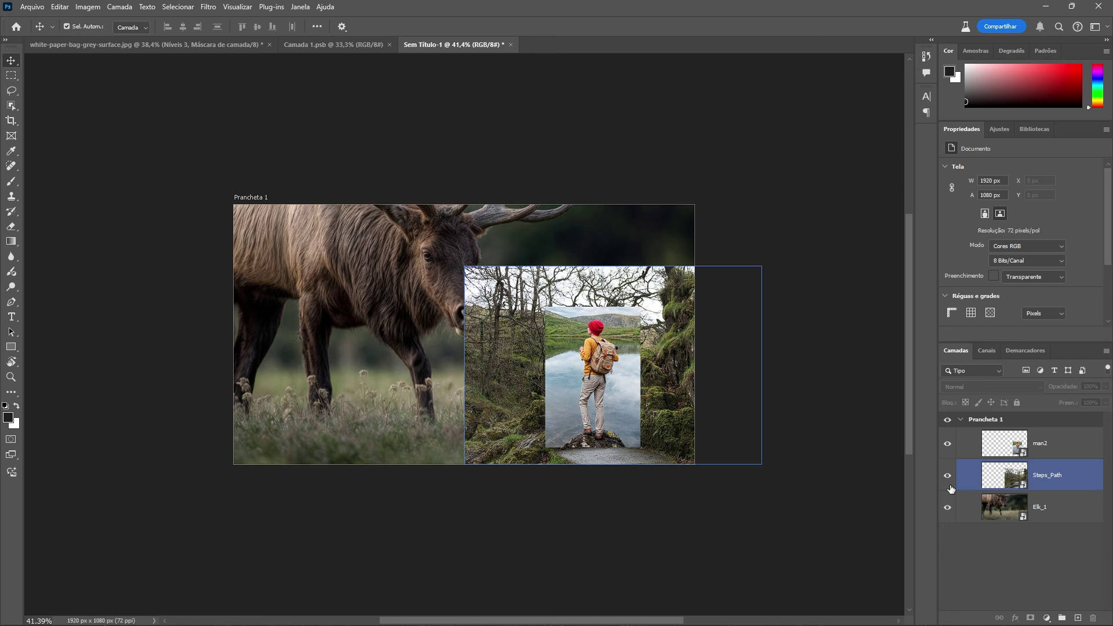
pyautogui.click(947, 443)
# Step: Scale up the Steps_Path photo from its upper-left corner to about 1401 × 934 px
pyautogui.scroll(2, 584, 355)
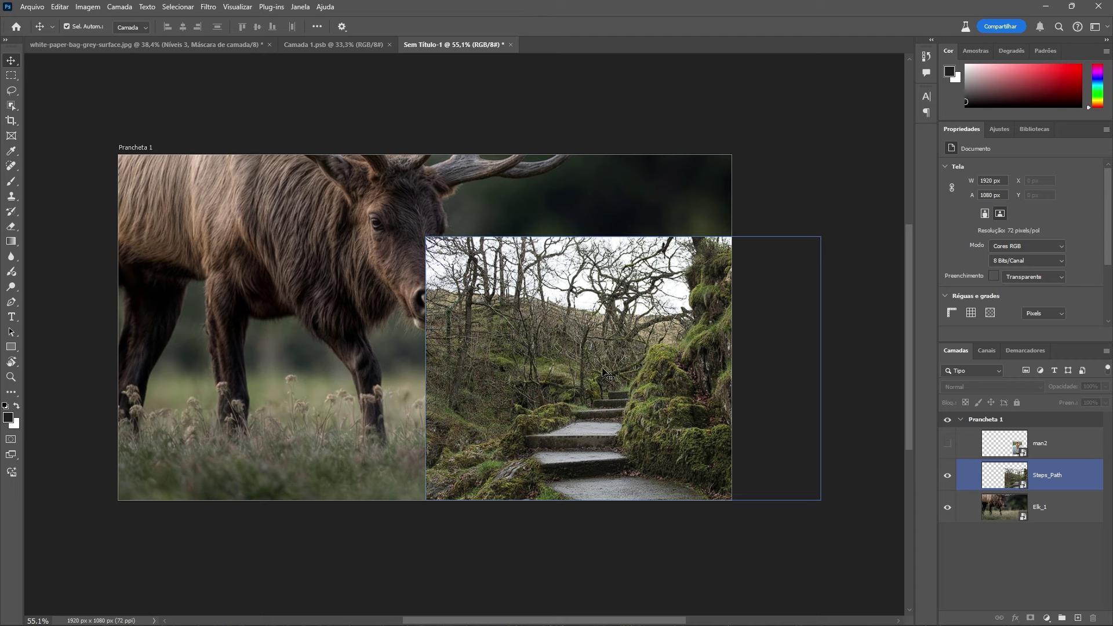
pyautogui.hotkey('ctrl', 't')
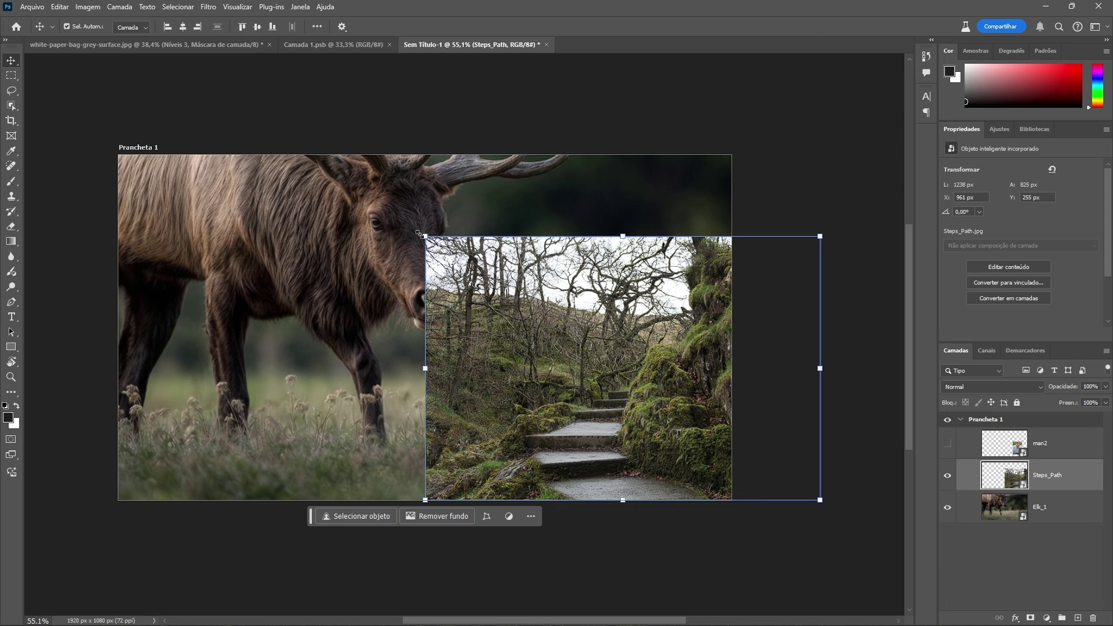
pyautogui.moveTo(424, 236); pyautogui.dragTo(370, 202)
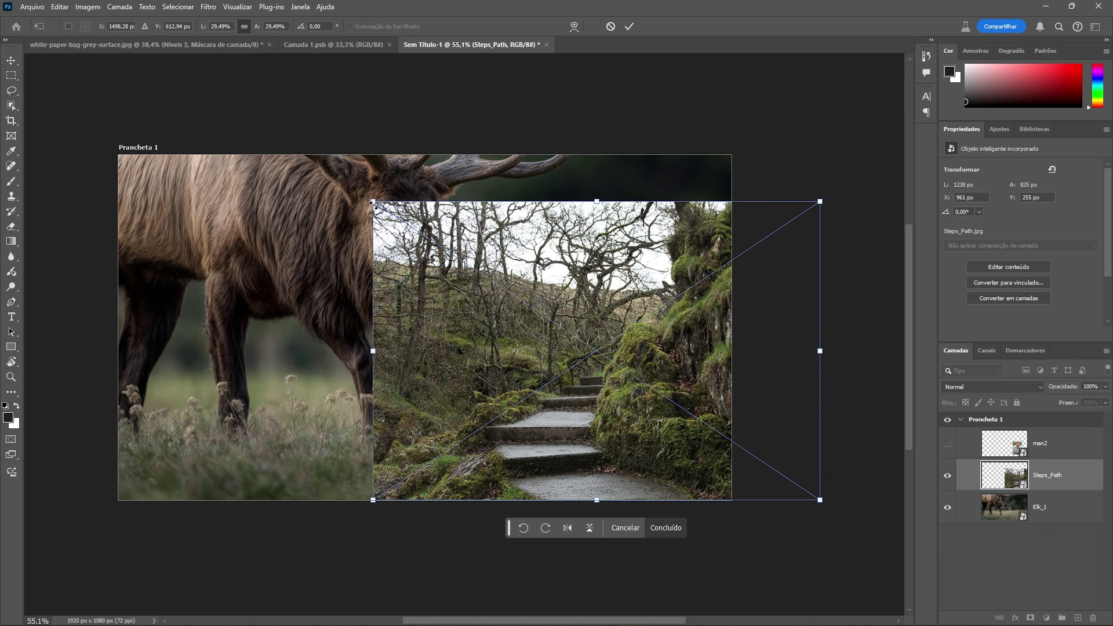
pyautogui.press('Return')
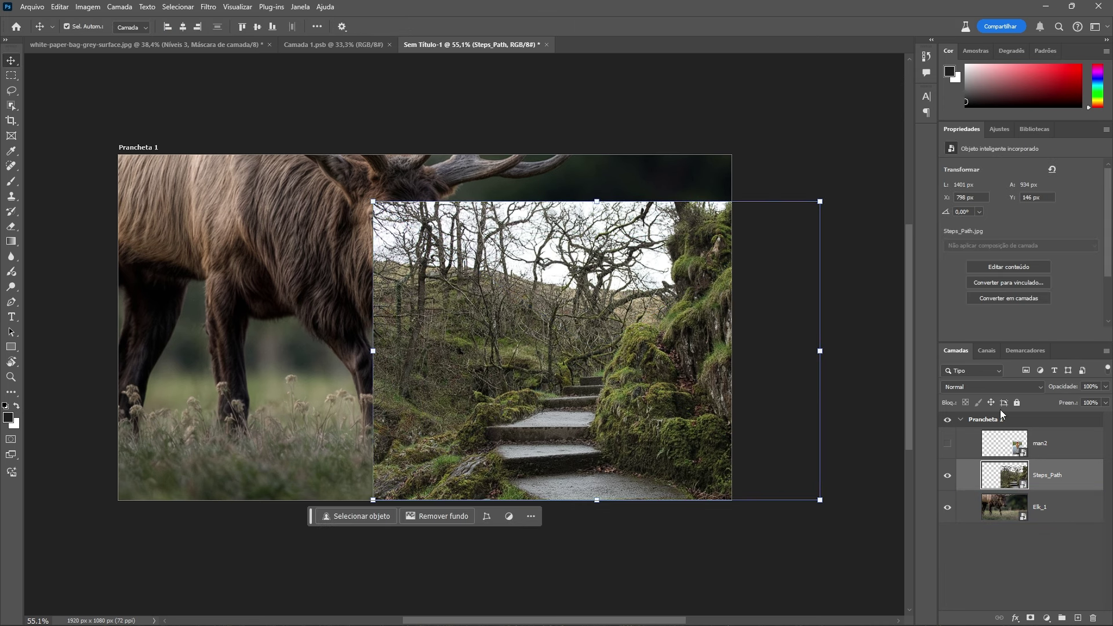
# Step: Add a layer mask to Steps_Path and brush black lightly over the upper trees at 10% opacity
pyautogui.click(1026, 616)
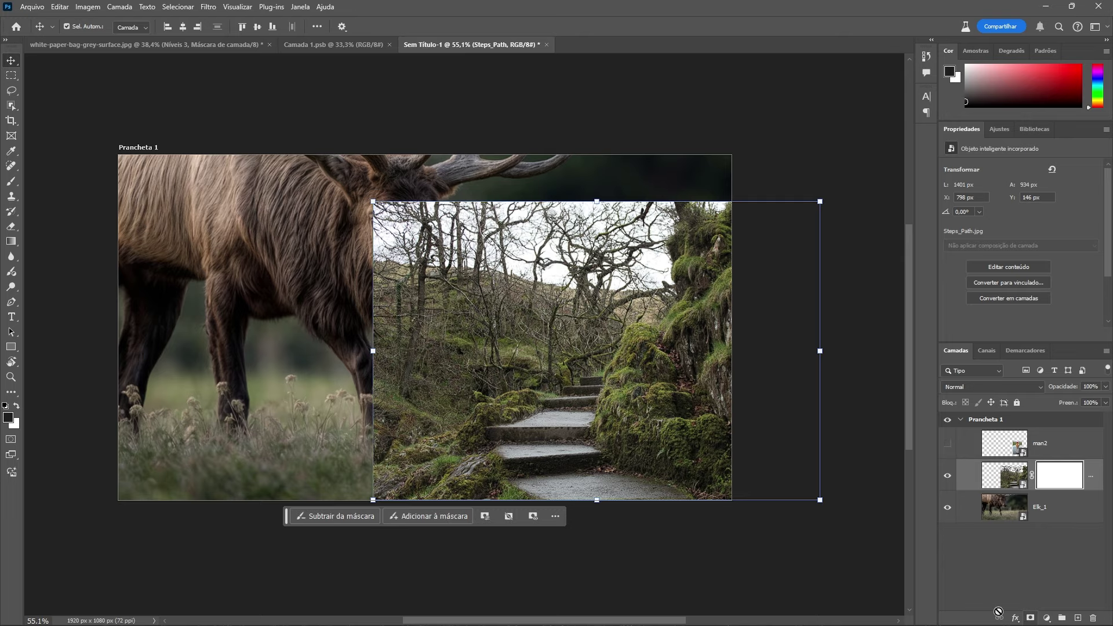
pyautogui.press('b')
pyautogui.scroll(7, 492, 359)
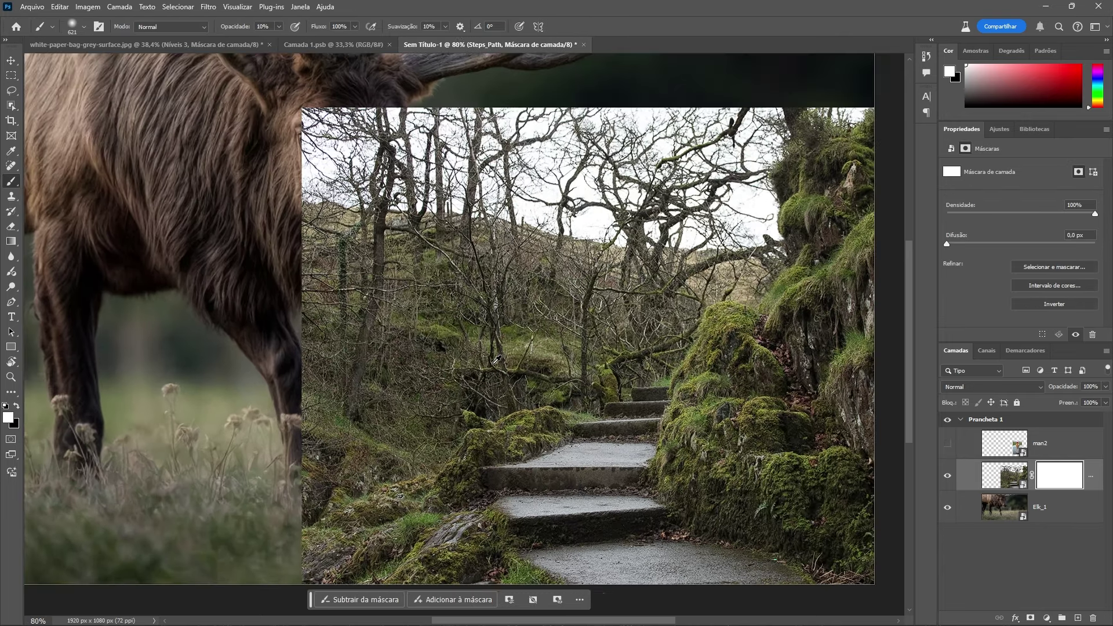
pyautogui.moveTo(492, 359); pyautogui.dragTo(400, 377)
pyautogui.scroll(-1, 399, 377)
pyautogui.scroll(-2, 404, 372)
pyautogui.press('x')
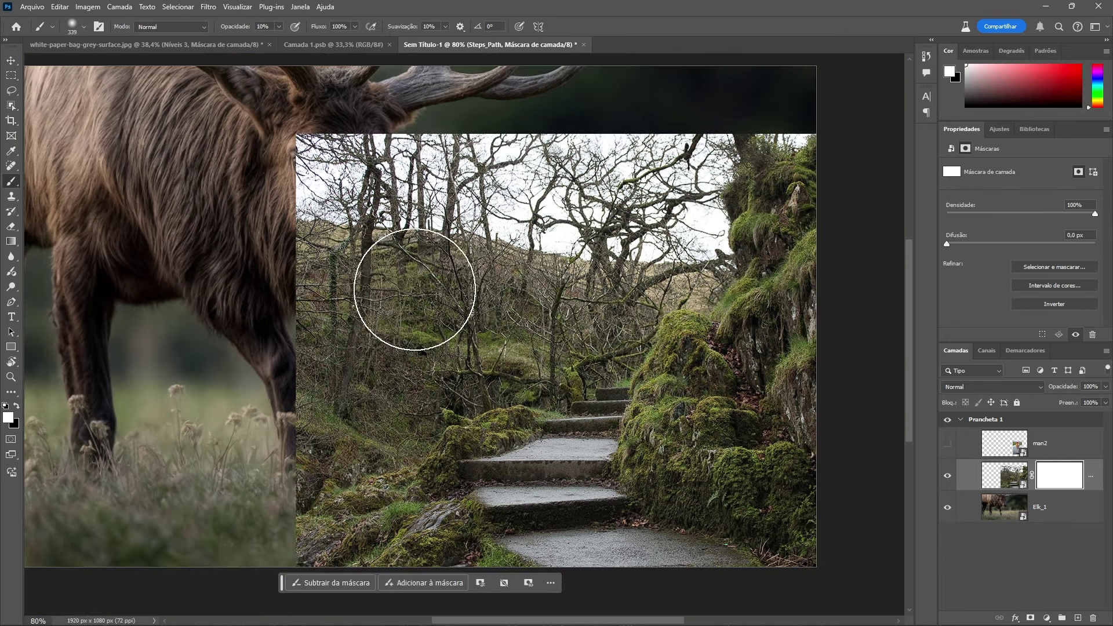
pyautogui.moveTo(377, 170)
pyautogui.mouseDown()
pyautogui.moveTo(311, 170)
pyautogui.moveTo(342, 169)
pyautogui.mouseUp()
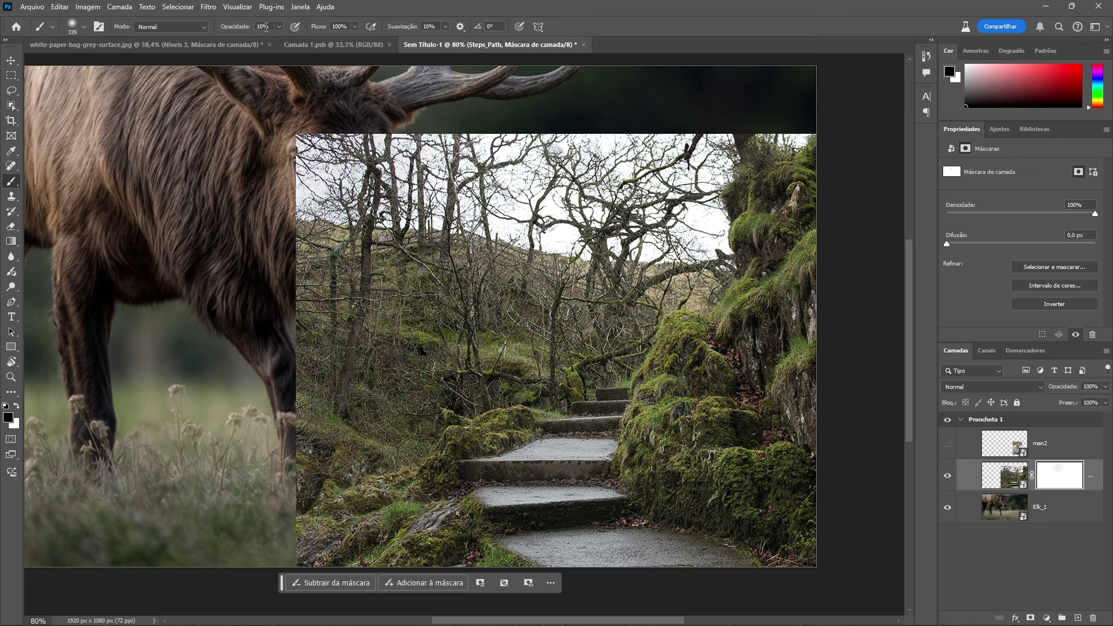
# Step: Raise the brush opacity to 100% and mask out the Steps_Path photo's left side and much of its sky in black
pyautogui.write('100')
pyautogui.moveTo(328, 114)
pyautogui.mouseDown()
pyautogui.moveTo(323, 137)
pyautogui.moveTo(340, 99)
pyautogui.moveTo(400, 136)
pyautogui.moveTo(583, 99)
pyautogui.moveTo(377, 249)
pyautogui.moveTo(348, 406)
pyautogui.moveTo(300, 459)
pyautogui.moveTo(305, 522)
pyautogui.moveTo(360, 529)
pyautogui.moveTo(323, 423)
pyautogui.moveTo(379, 313)
pyautogui.moveTo(534, 158)
pyautogui.moveTo(666, 122)
pyautogui.moveTo(628, 129)
pyautogui.moveTo(427, 355)
pyautogui.moveTo(375, 496)
pyautogui.moveTo(402, 529)
pyautogui.mouseUp()
pyautogui.scroll(-5, 402, 522)
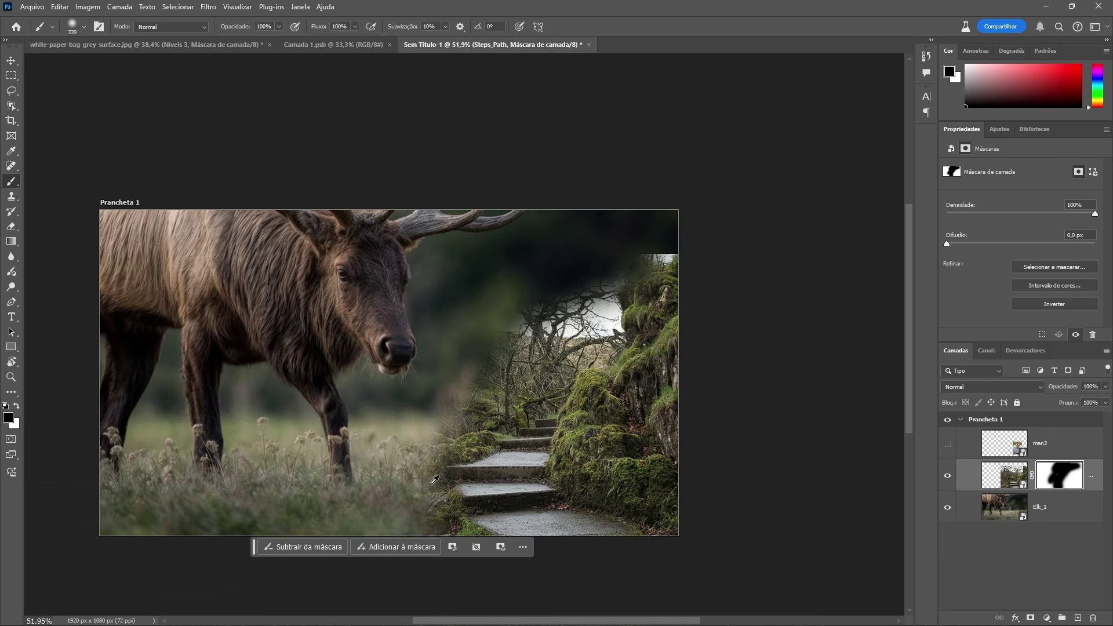
# Step: Mask out the remaining sky and trees above the steps and soften the path's left edge into the grass
pyautogui.scroll(3, 405, 471)
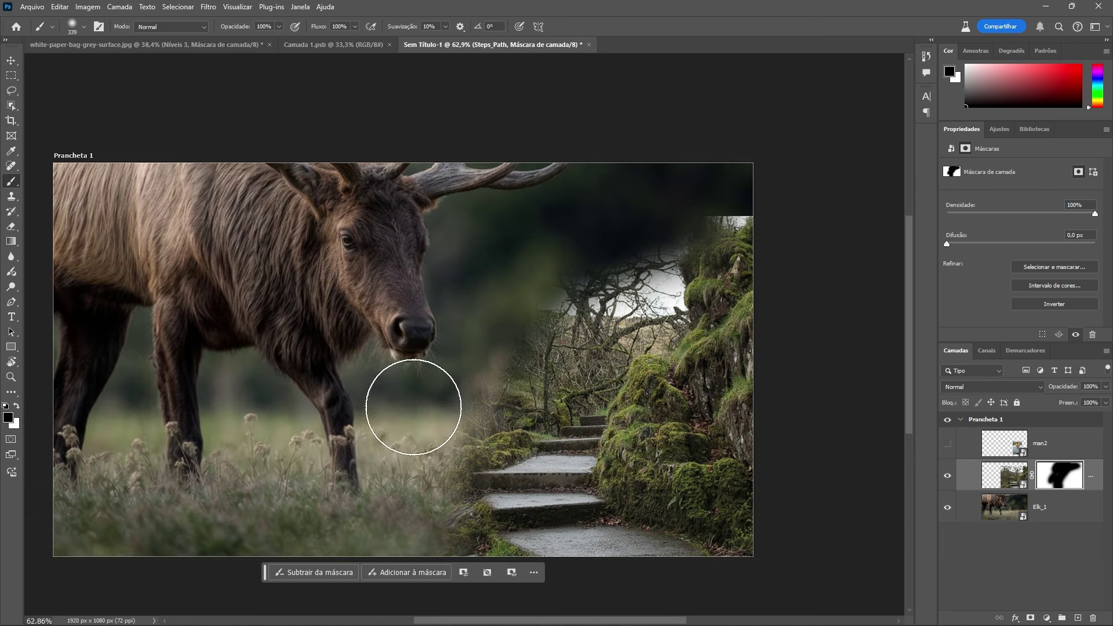
pyautogui.scroll(2, 446, 432)
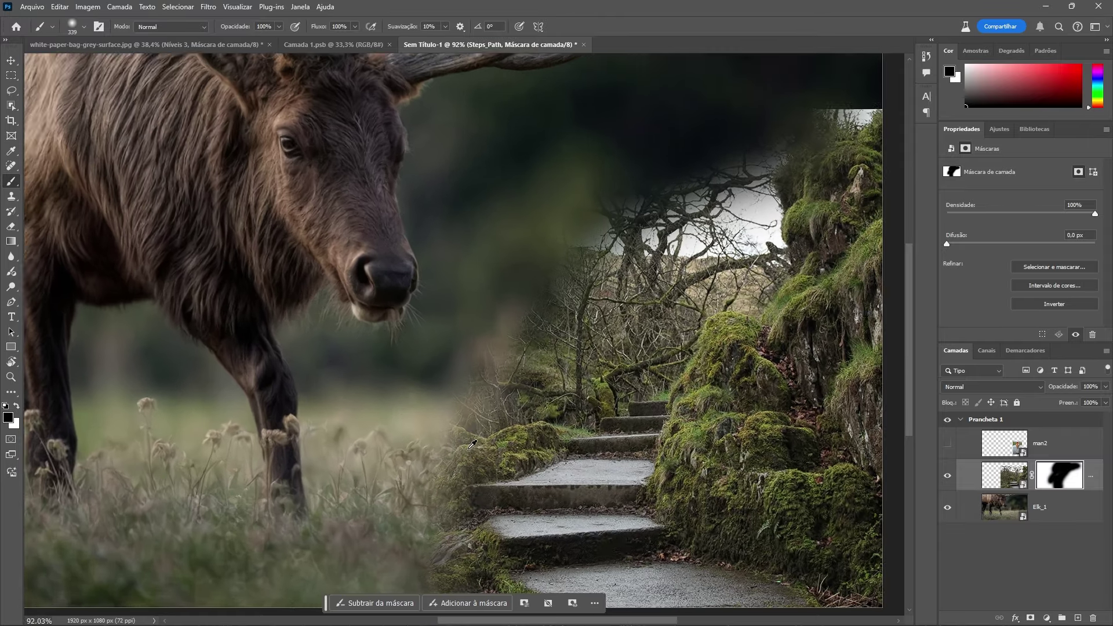
pyautogui.scroll(-3, 457, 434)
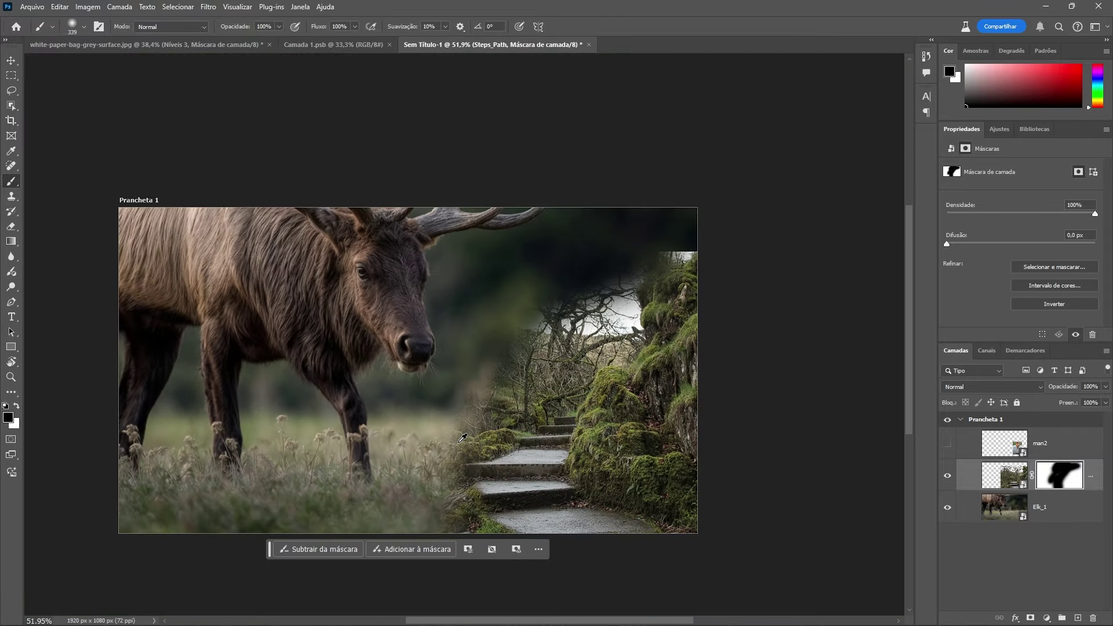
pyautogui.scroll(2, 463, 438)
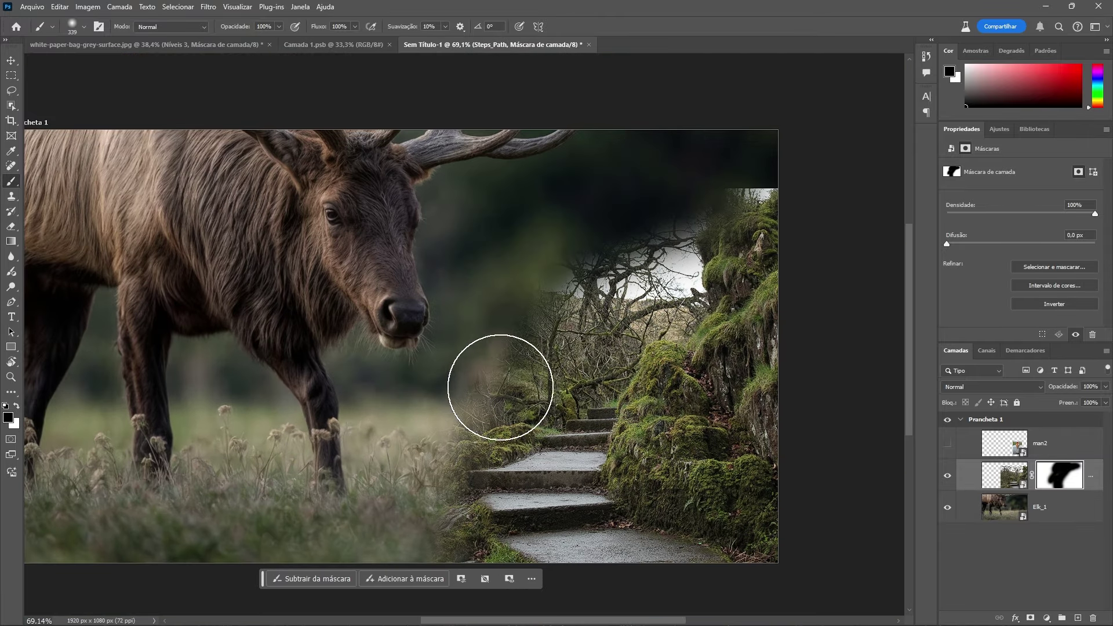
pyautogui.moveTo(500, 387)
pyautogui.mouseDown()
pyautogui.moveTo(534, 322)
pyautogui.moveTo(612, 274)
pyautogui.moveTo(627, 279)
pyautogui.moveTo(558, 322)
pyautogui.moveTo(630, 291)
pyautogui.moveTo(779, 204)
pyautogui.moveTo(710, 264)
pyautogui.moveTo(532, 295)
pyautogui.mouseUp()
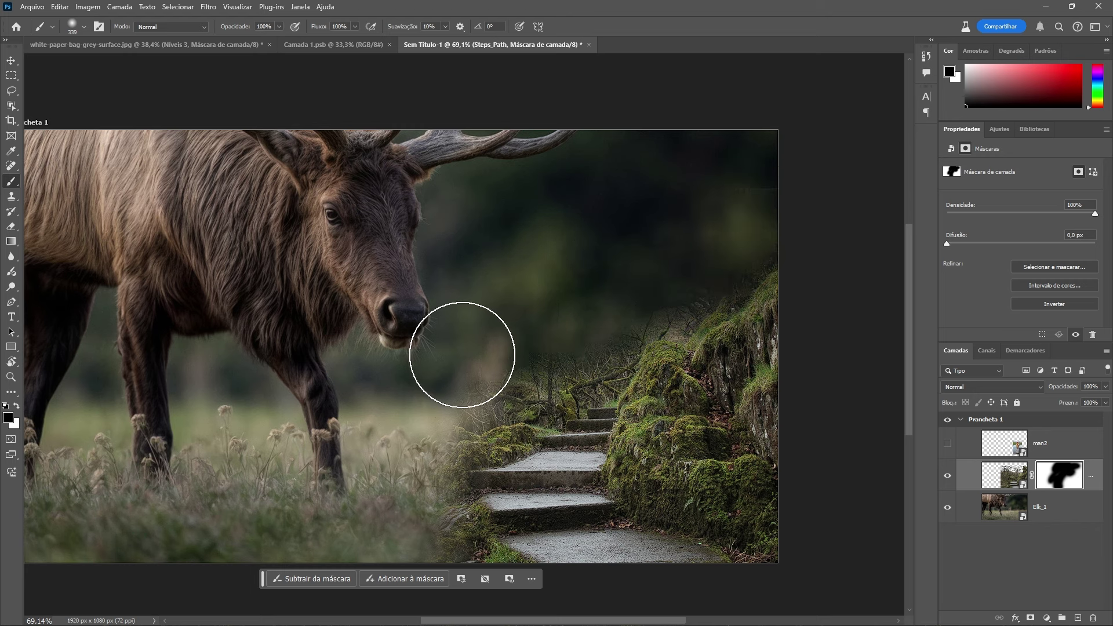
pyautogui.moveTo(416, 539)
pyautogui.mouseDown()
pyautogui.moveTo(430, 545)
pyautogui.moveTo(423, 535)
pyautogui.mouseUp()
pyautogui.moveTo(435, 352)
pyautogui.mouseDown()
pyautogui.moveTo(516, 313)
pyautogui.moveTo(582, 322)
pyautogui.moveTo(664, 246)
pyautogui.moveTo(566, 307)
pyautogui.moveTo(546, 342)
pyautogui.moveTo(457, 403)
pyautogui.moveTo(595, 284)
pyautogui.moveTo(681, 259)
pyautogui.moveTo(681, 284)
pyautogui.moveTo(725, 230)
pyautogui.moveTo(592, 311)
pyautogui.mouseUp()
pyautogui.scroll(-7, 461, 423)
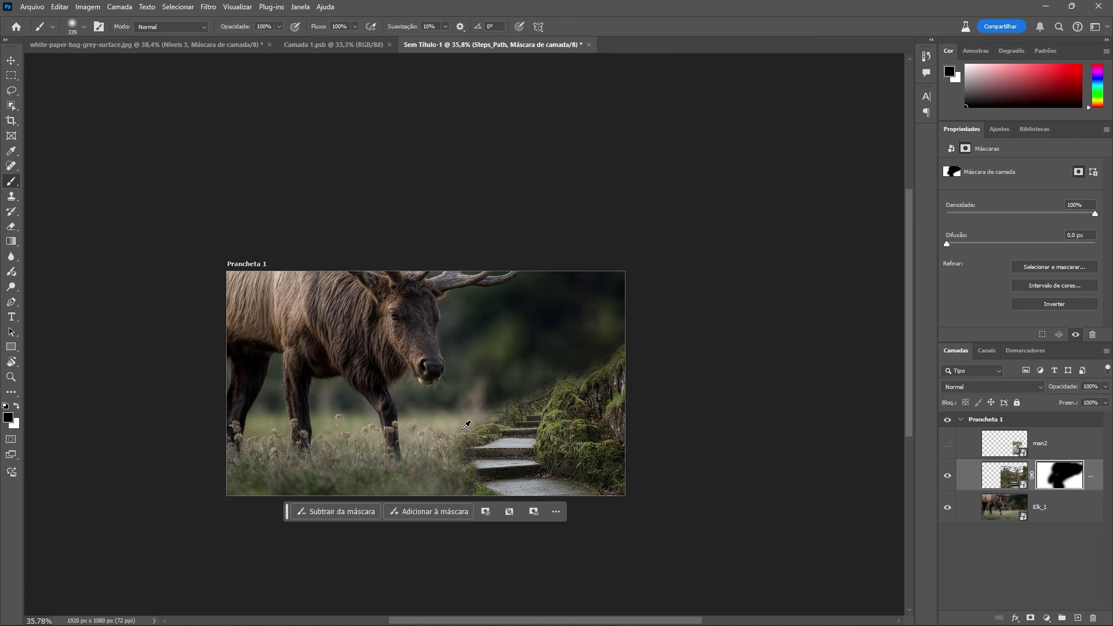
pyautogui.scroll(5, 464, 428)
pyautogui.scroll(-3, 455, 415)
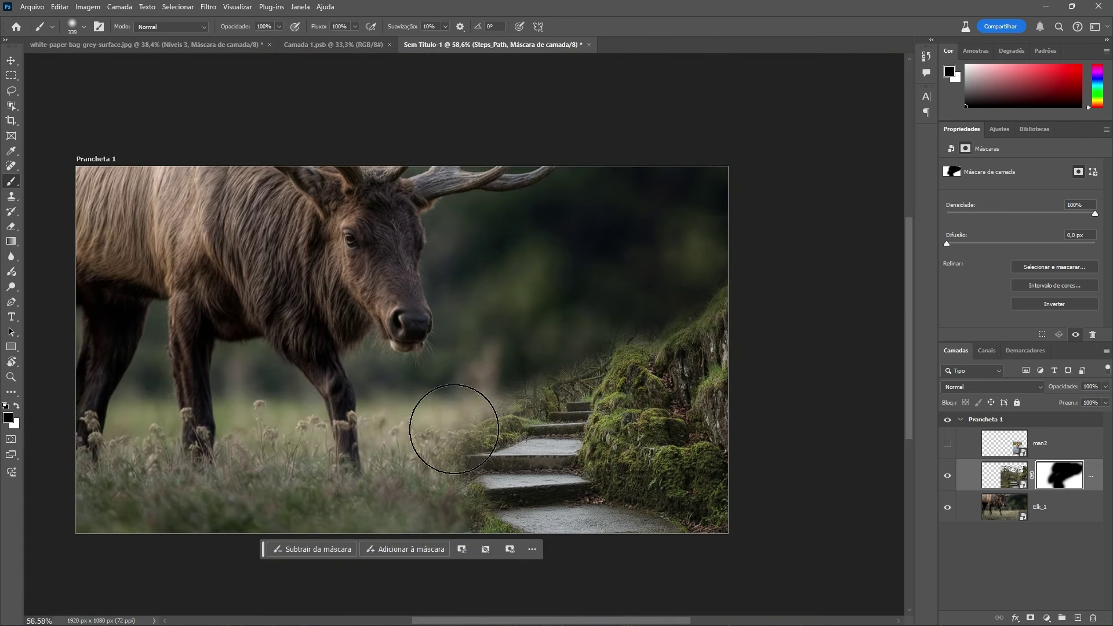
pyautogui.moveTo(435, 404); pyautogui.dragTo(468, 357)
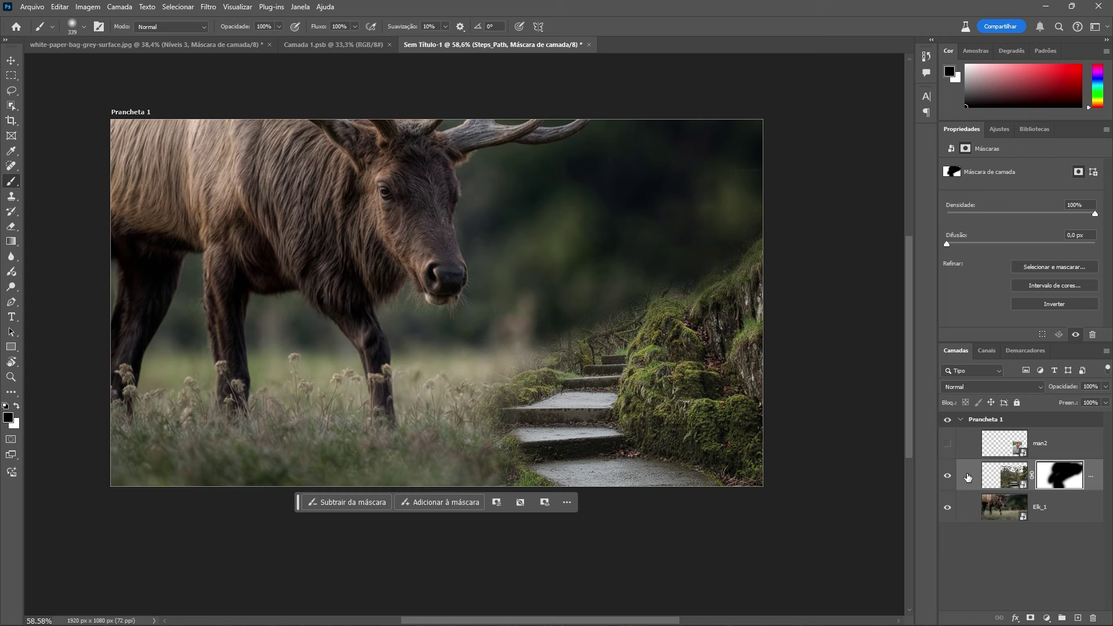
# Step: Scale the Elk_1 photo down to about 1834 × 1469 px and position it so the whole elk body stands left of the steps
pyautogui.click(1006, 509)
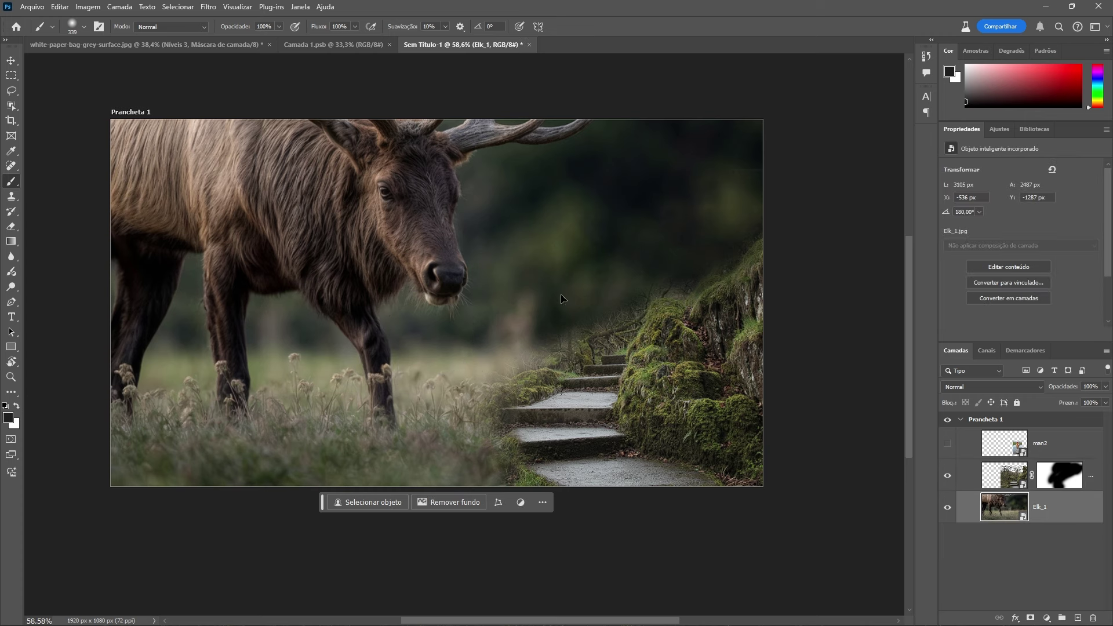
pyautogui.hotkey('ctrl', 't')
pyautogui.scroll(-5, 541, 249)
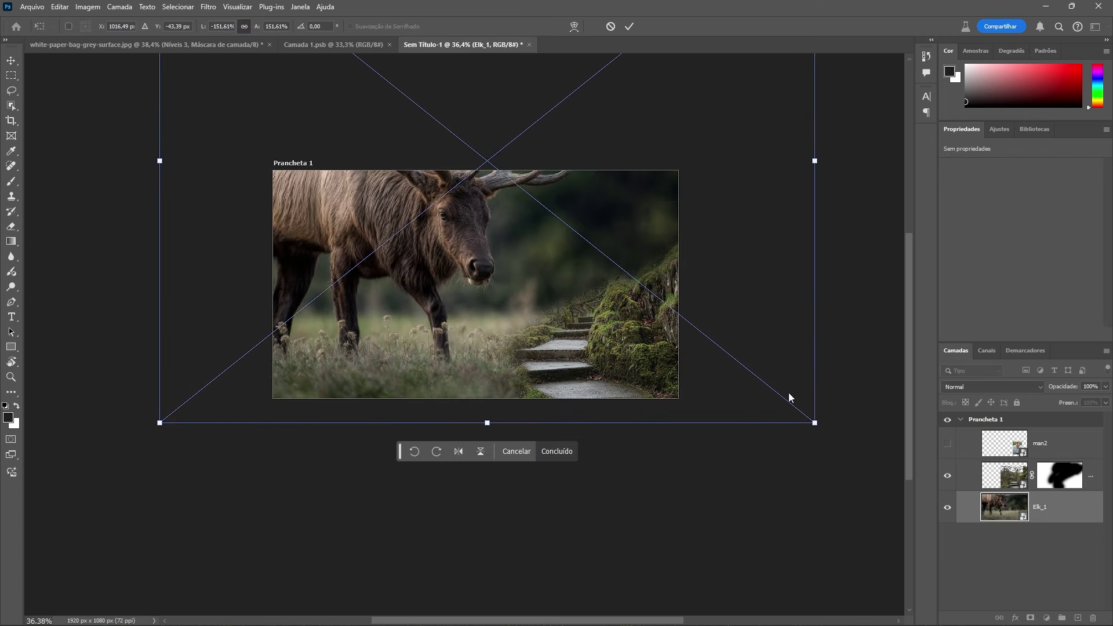
pyautogui.moveTo(814, 422); pyautogui.dragTo(697, 330)
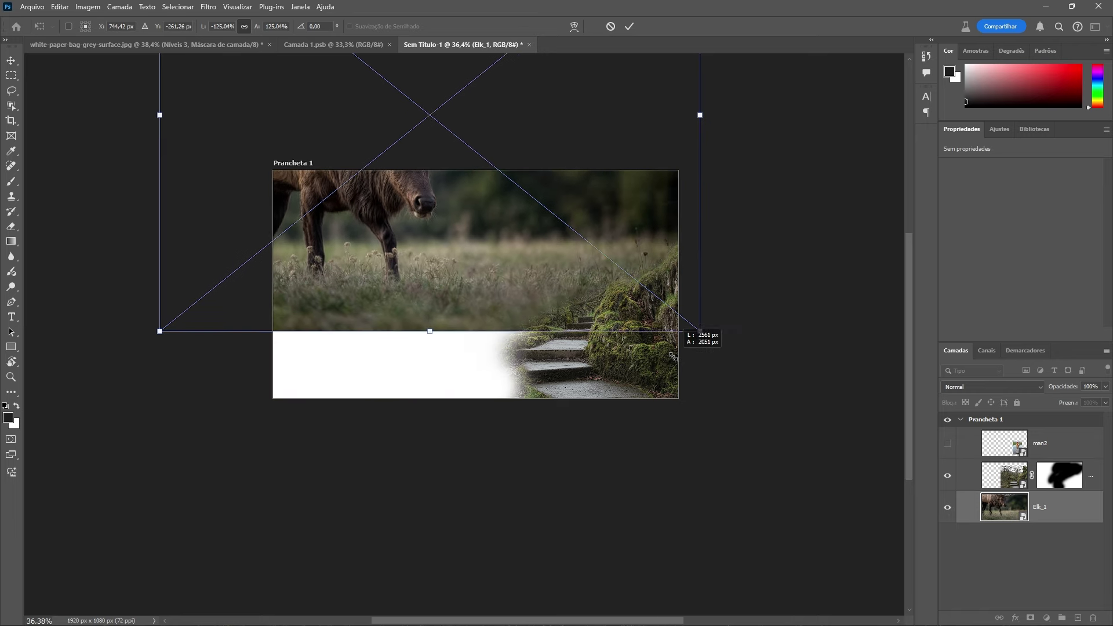
pyautogui.moveTo(543, 180); pyautogui.dragTo(583, 286)
pyautogui.moveTo(738, 435); pyautogui.dragTo(621, 365)
pyautogui.moveTo(477, 205); pyautogui.dragTo(487, 231)
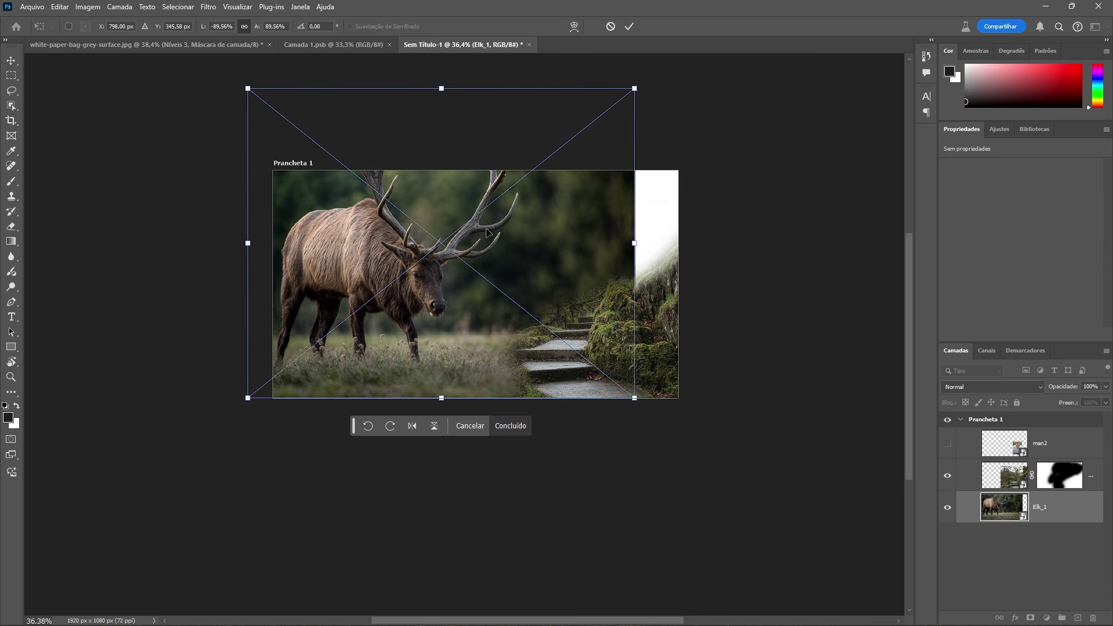
pyautogui.press('b')
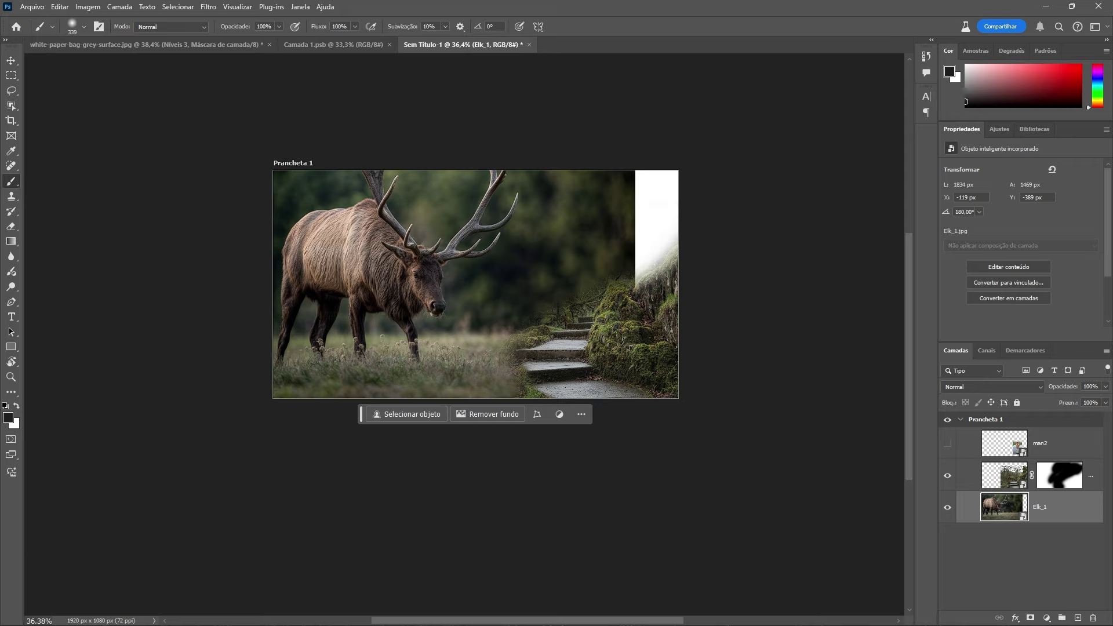
# Step: Place Forest.jpg directly above the Elk_1 layer and align it with the lower-left area of the artboard
pyautogui.hotkey('alt', 'Tab')
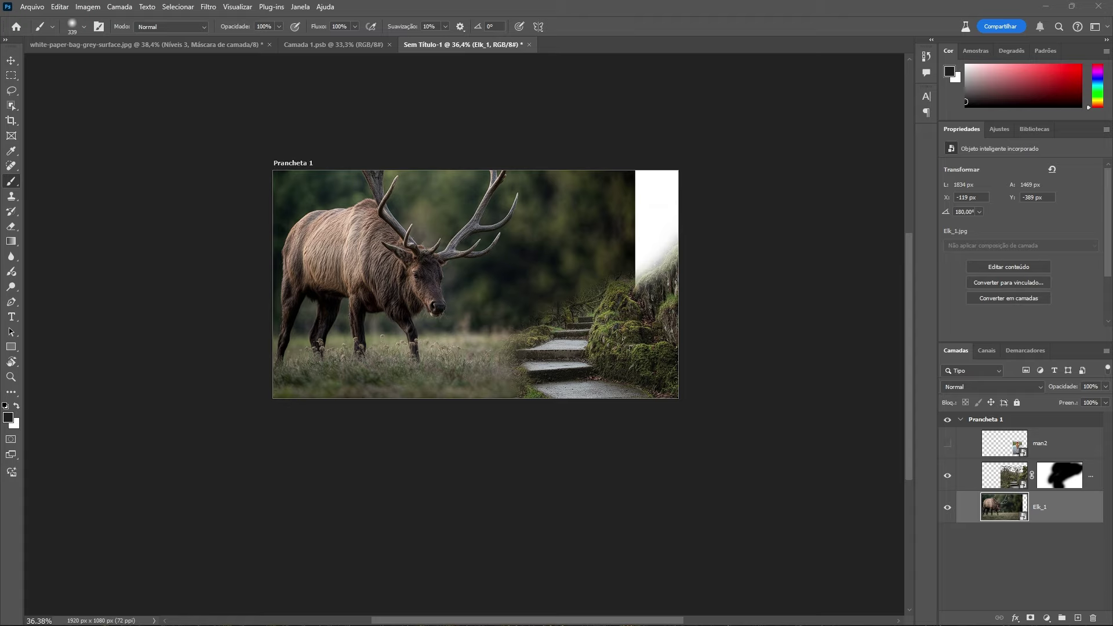
pyautogui.moveTo(54, 229); pyautogui.dragTo(421, 305)
pyautogui.moveTo(498, 274); pyautogui.dragTo(466, 302)
pyautogui.press('Return')
pyautogui.press('b')
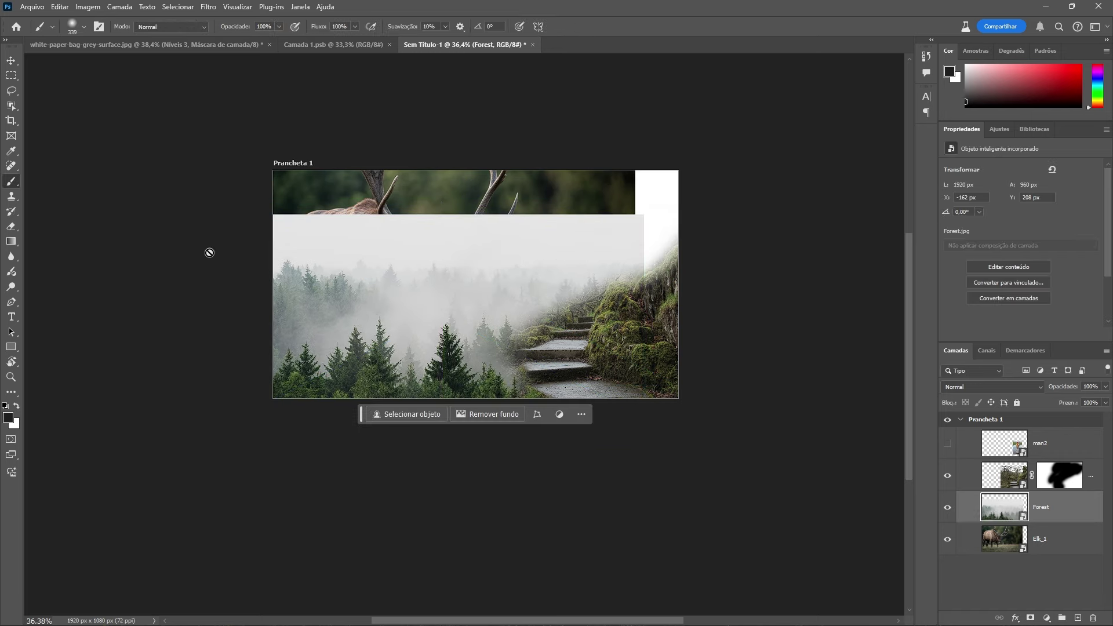
# Step: Move the Elk_1 layer above the Forest layer
pyautogui.scroll(8, 522, 278)
pyautogui.scroll(-6, 524, 277)
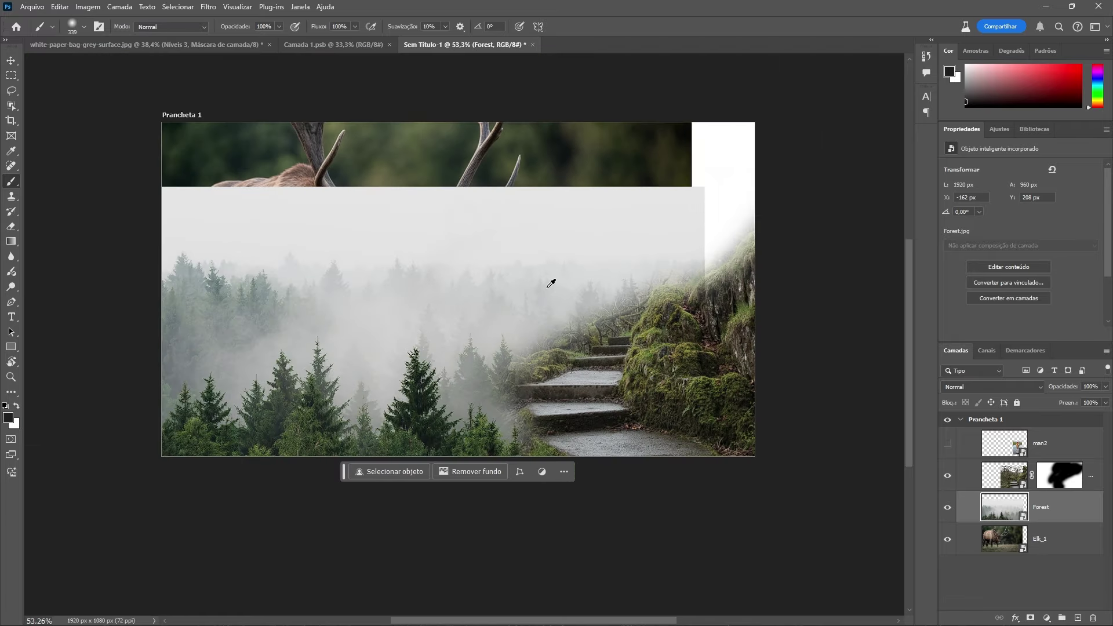
pyautogui.keyDown('alt'); pyautogui.scroll(2, 568, 290); pyautogui.keyUp('alt')
pyautogui.keyDown('alt'); pyautogui.scroll(-2, 518, 275); pyautogui.keyUp('alt')
pyautogui.keyDown('alt'); pyautogui.scroll(2, 519, 276); pyautogui.keyUp('alt')
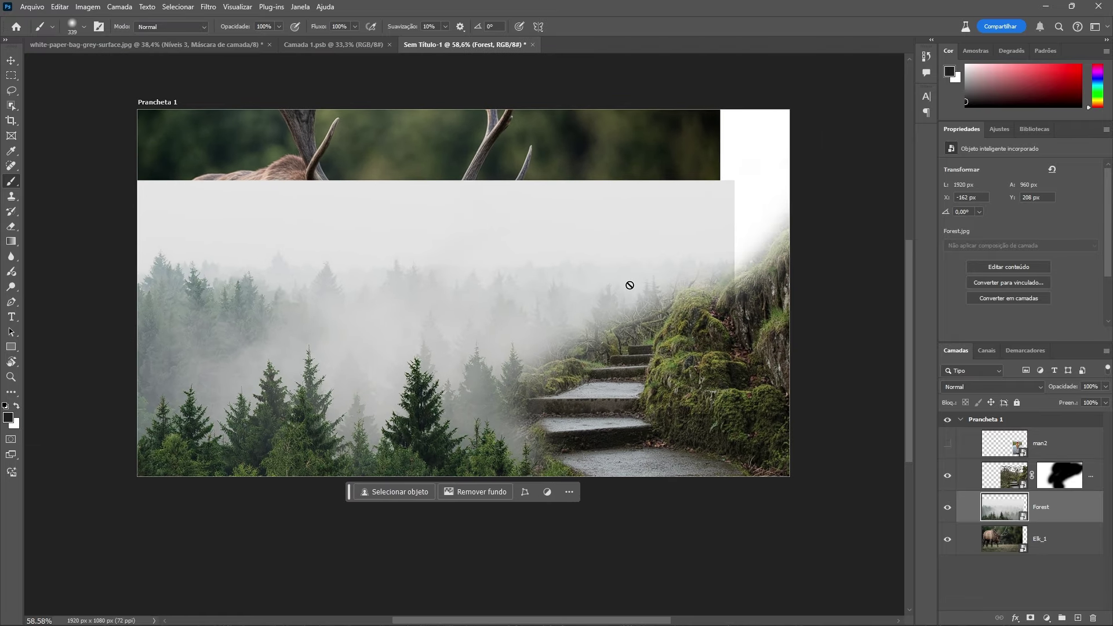
pyautogui.click(1000, 537)
pyautogui.moveTo(1000, 541); pyautogui.dragTo(994, 492)
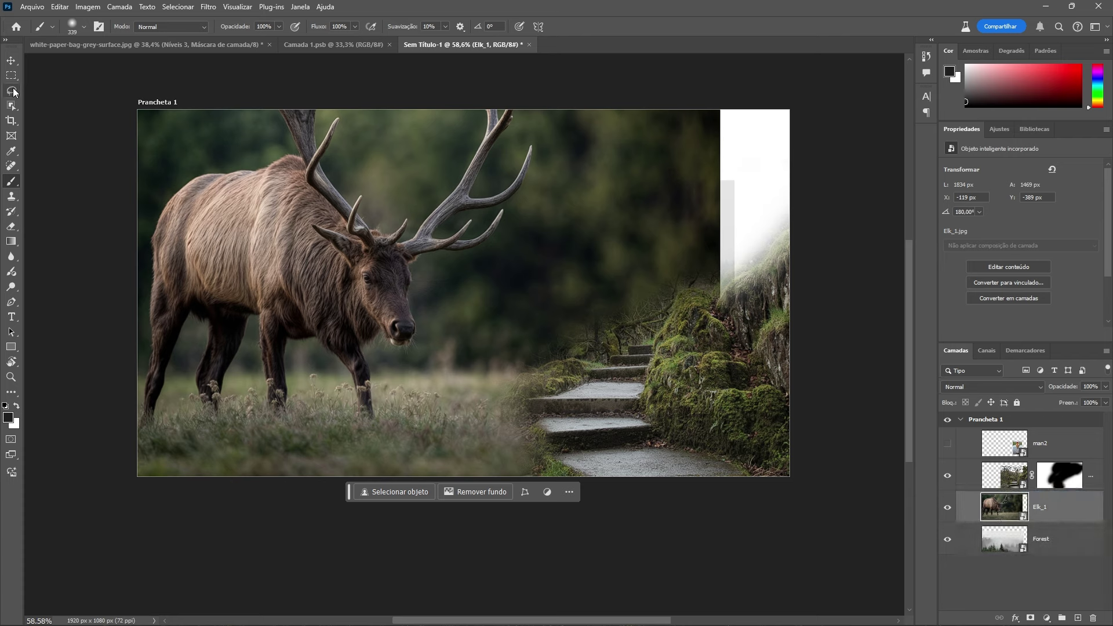
# Step: Select the elk with the Object Selection tool and copy it onto a new layer
pyautogui.click(13, 106)
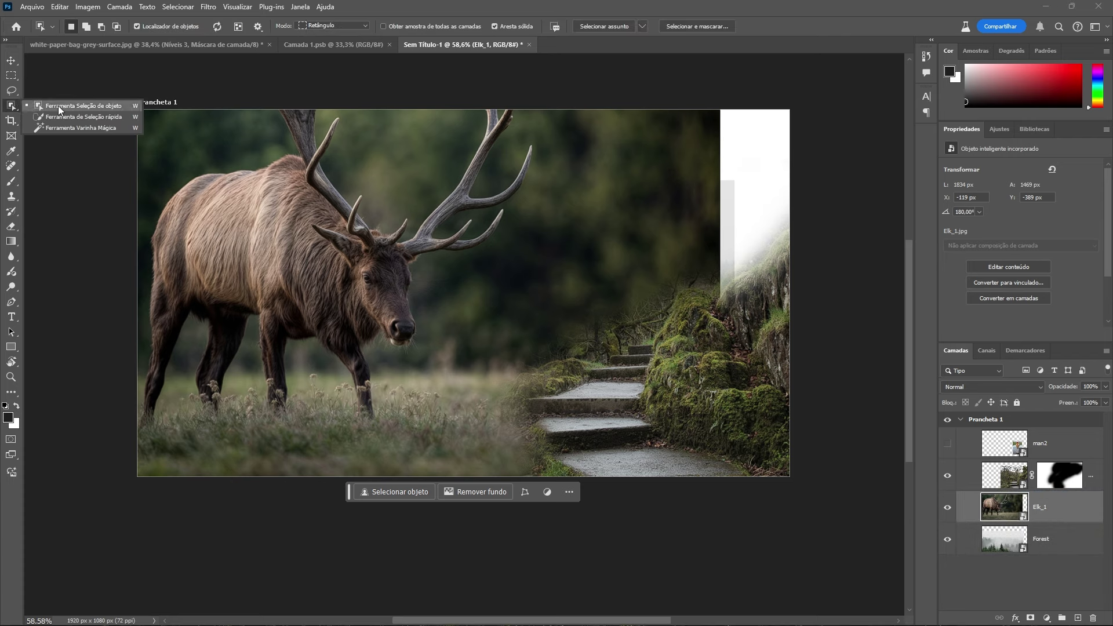
pyautogui.click(62, 106)
pyautogui.moveTo(128, 101); pyautogui.dragTo(538, 437)
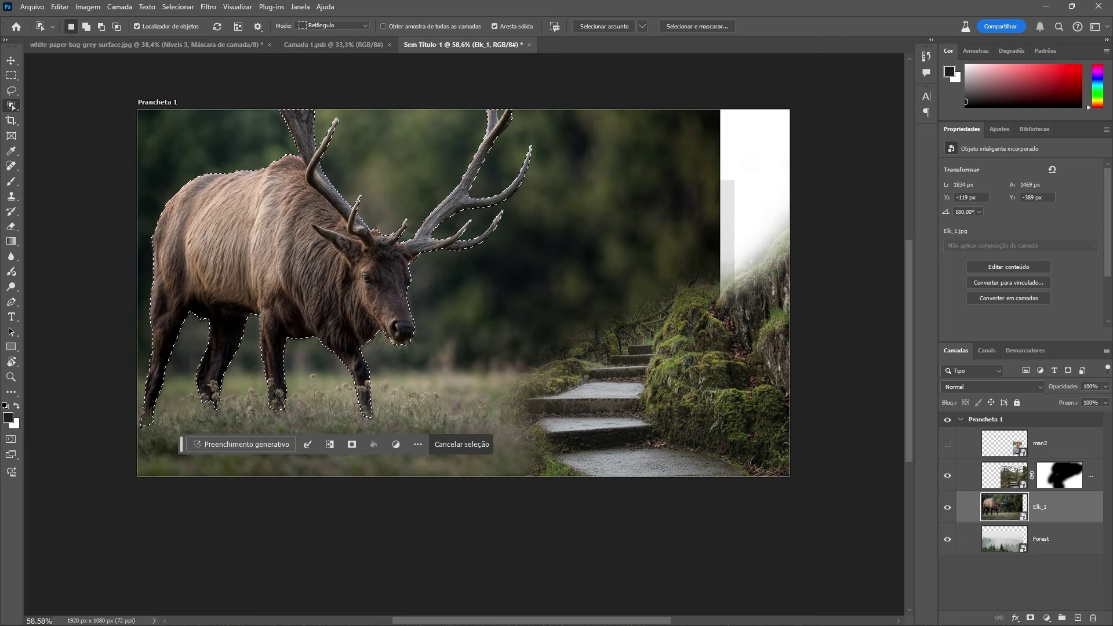
pyautogui.hotkey('ctrl', 'j')
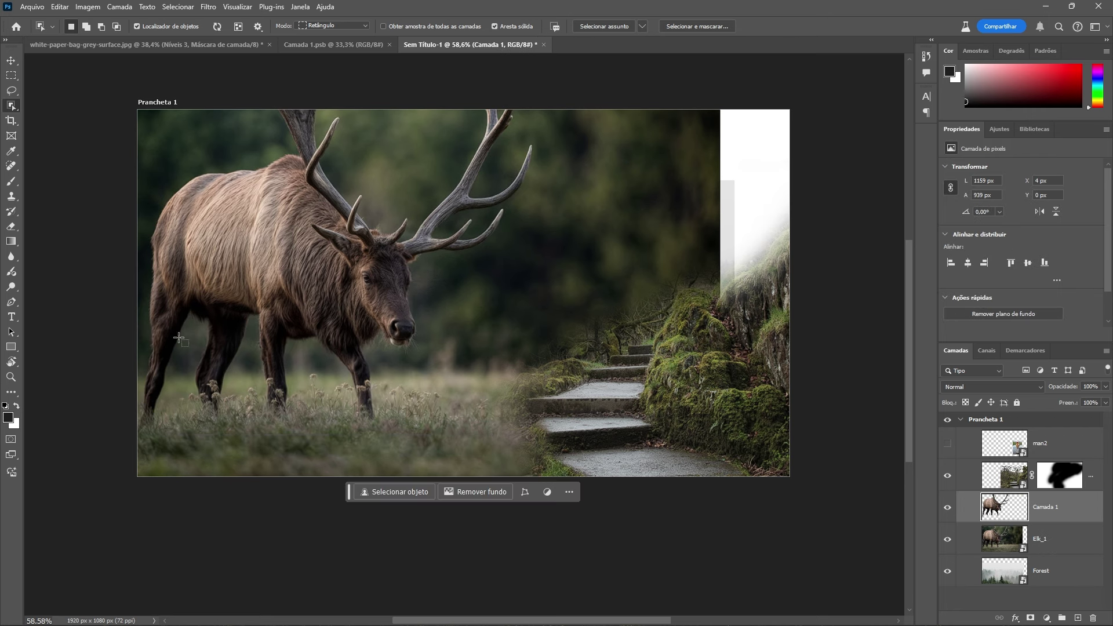
# Step: Hide the original Elk_1 layer and select the Forest layer
pyautogui.click(948, 540)
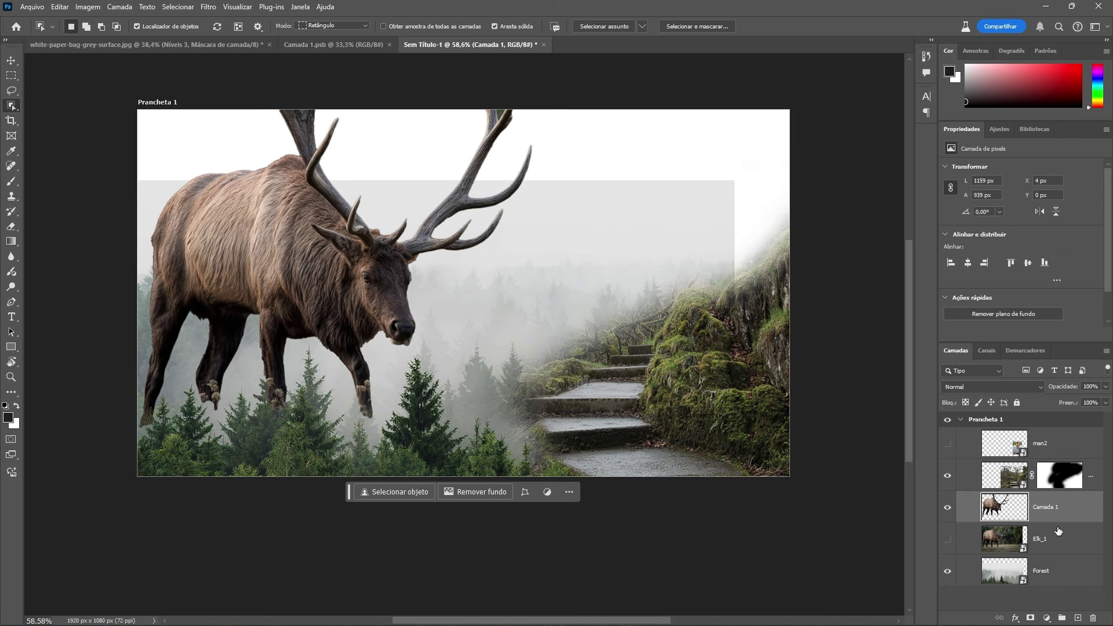
pyautogui.click(1055, 562)
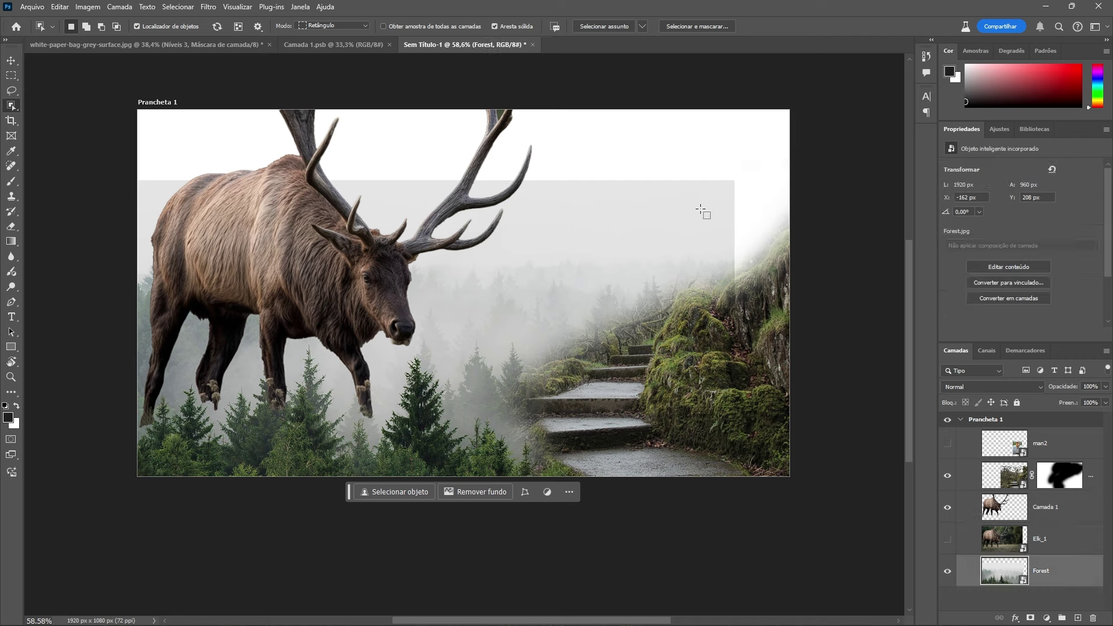
# Step: Add a new empty layer directly above the man2 layer, ready for painting with the Brush tool
pyautogui.press('b')
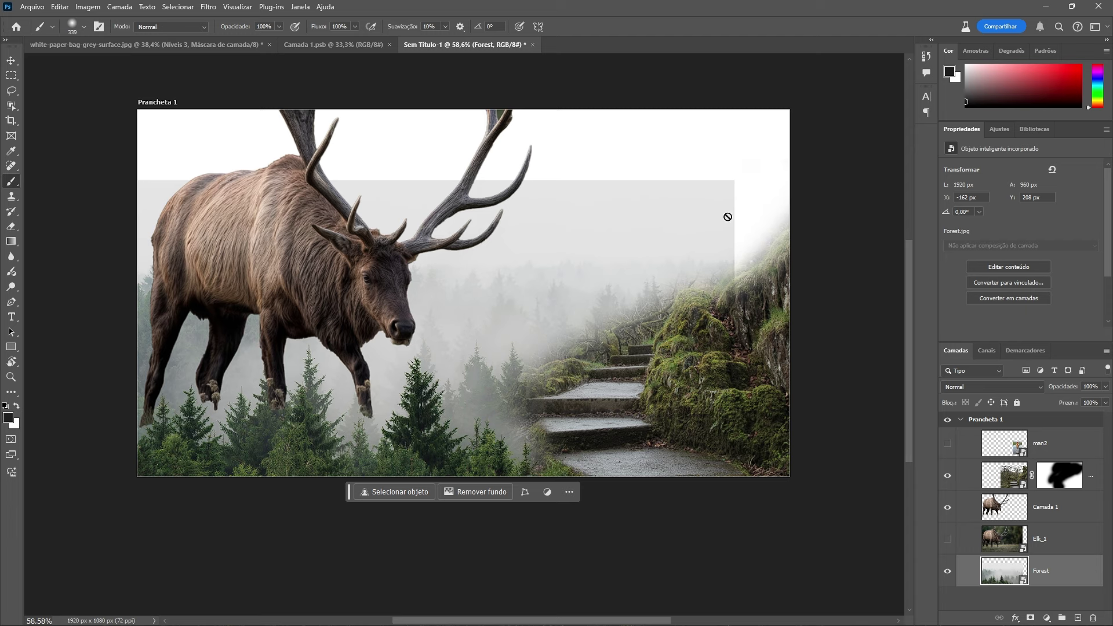
pyautogui.click(1052, 441)
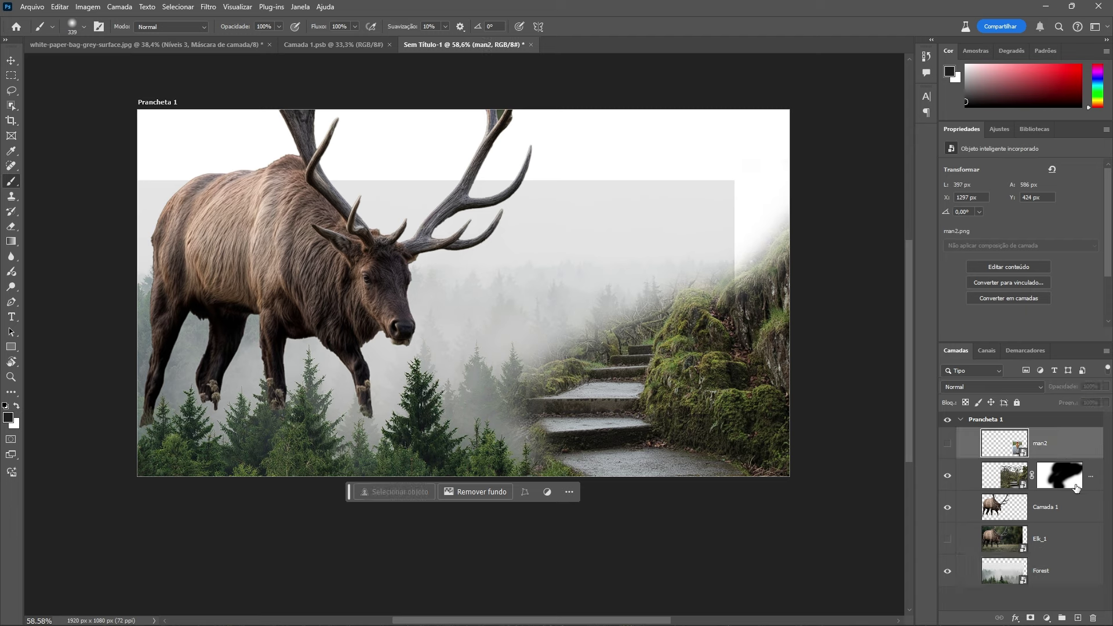
pyautogui.click(1076, 576)
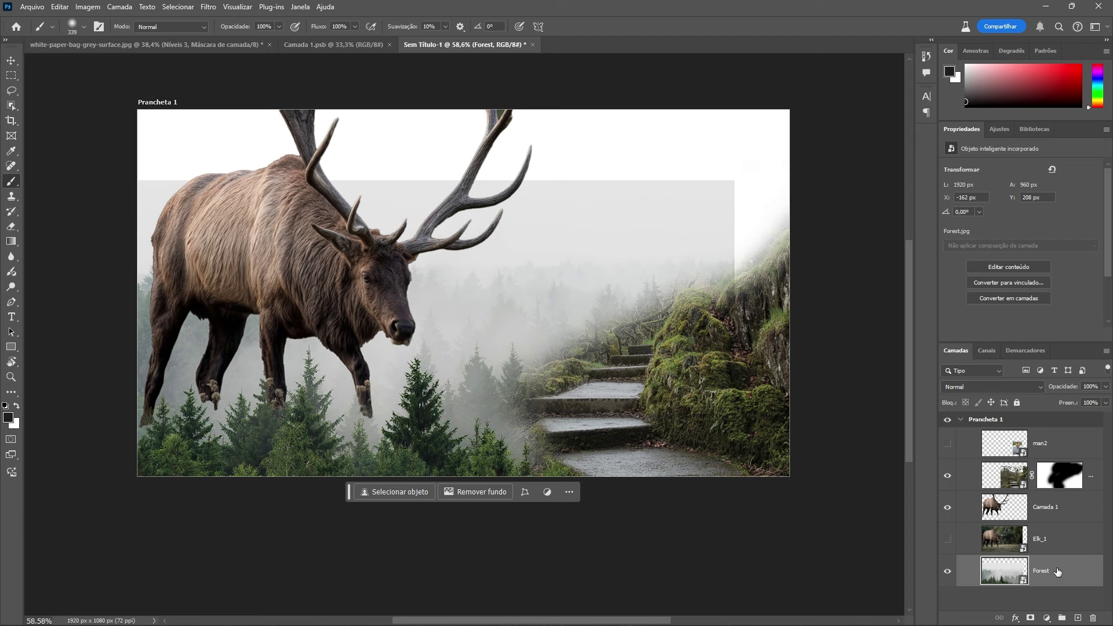
pyautogui.click(1080, 449)
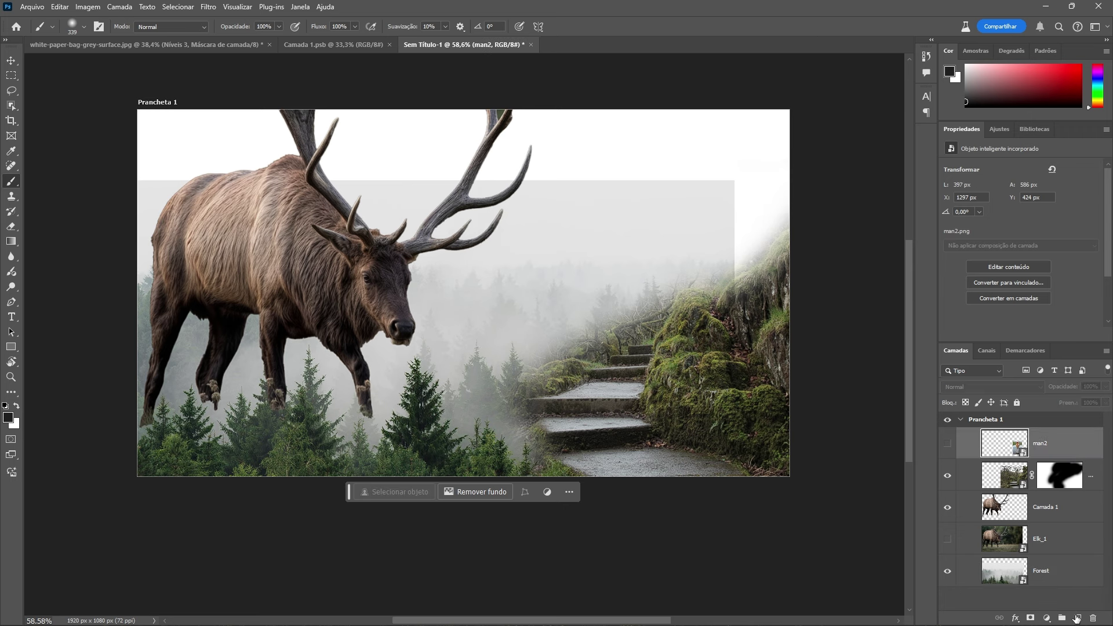
pyautogui.click(1076, 617)
# Step: Sample the light grey of the foggy sky and paint it over the white areas and Forest image's hard edges with the soft brush
pyautogui.scroll(5, 632, 194)
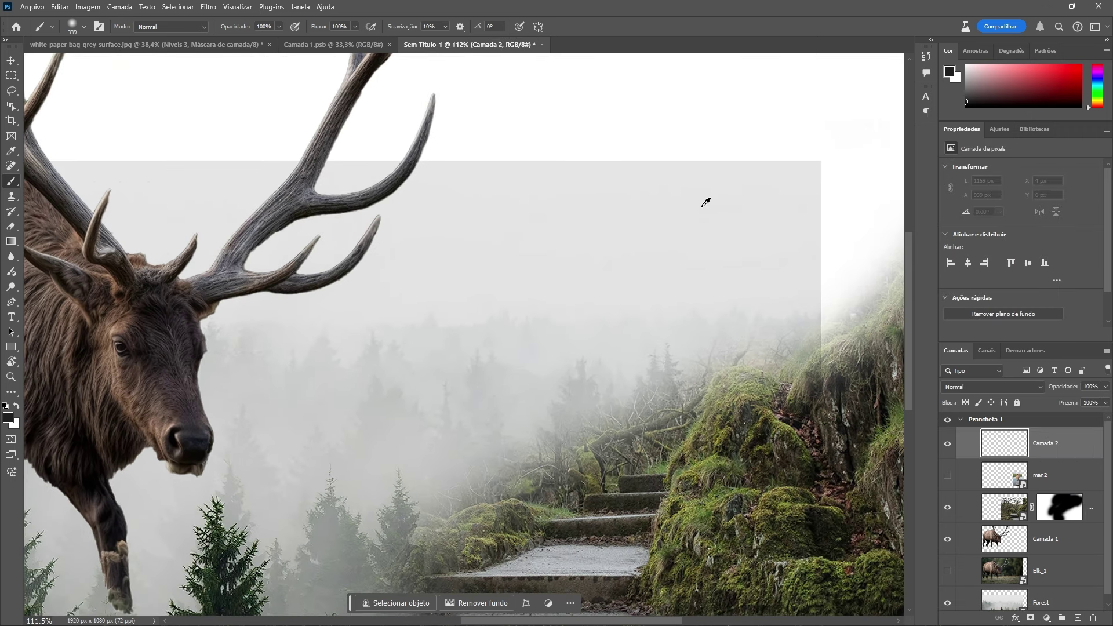
pyautogui.keyDown('alt'); pyautogui.click(756, 192); pyautogui.keyUp('alt')
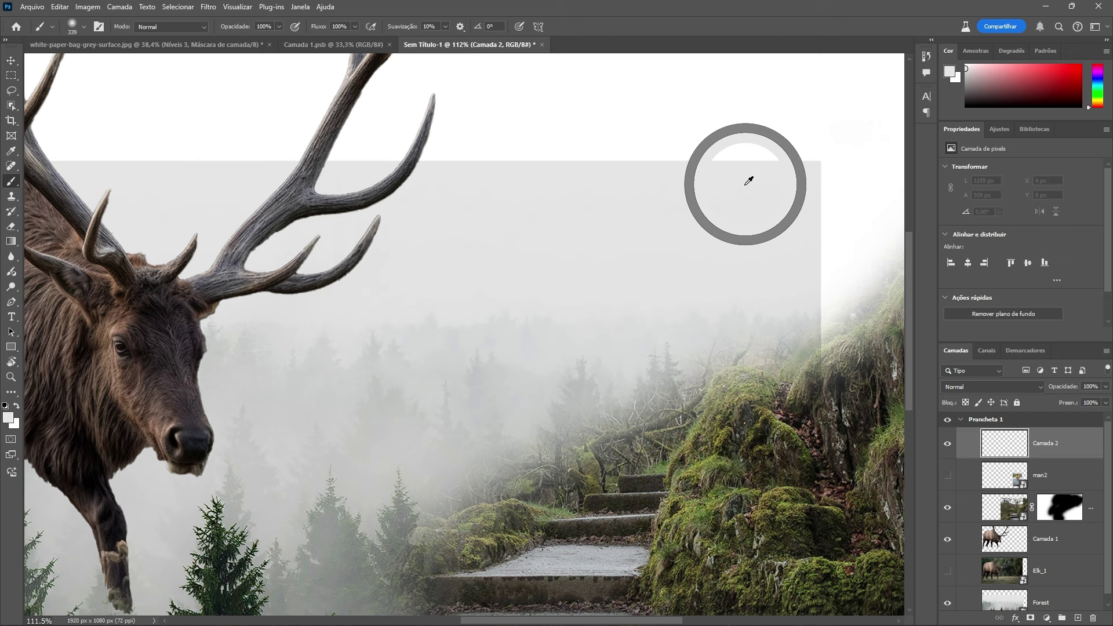
pyautogui.moveTo(766, 213)
pyautogui.mouseDown()
pyautogui.moveTo(794, 230)
pyautogui.moveTo(791, 245)
pyautogui.moveTo(800, 231)
pyautogui.moveTo(799, 265)
pyautogui.moveTo(802, 94)
pyautogui.moveTo(736, 170)
pyautogui.moveTo(712, 78)
pyautogui.mouseUp()
pyautogui.moveTo(643, 140); pyautogui.dragTo(438, 116)
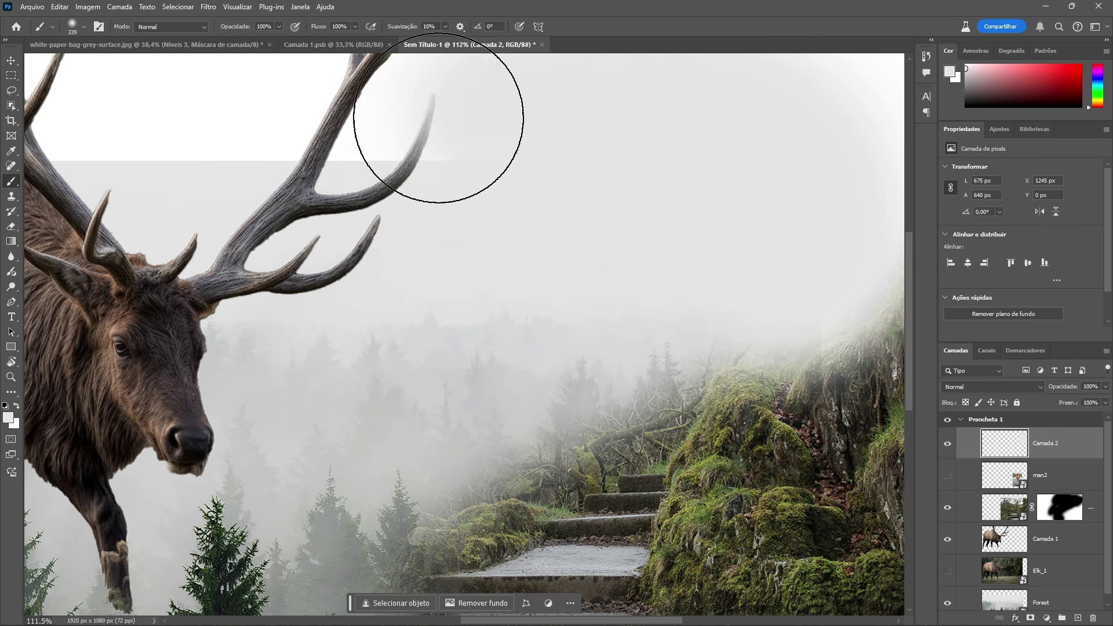
pyautogui.moveTo(494, 164); pyautogui.dragTo(726, 139)
pyautogui.moveTo(444, 102)
pyautogui.mouseDown()
pyautogui.moveTo(541, 102)
pyautogui.moveTo(514, 116)
pyautogui.moveTo(643, 111)
pyautogui.moveTo(479, 79)
pyautogui.moveTo(377, 84)
pyautogui.moveTo(470, 206)
pyautogui.moveTo(476, 138)
pyautogui.moveTo(358, 78)
pyautogui.mouseUp()
pyautogui.moveTo(361, 73)
pyautogui.mouseDown()
pyautogui.moveTo(655, 131)
pyautogui.moveTo(355, 99)
pyautogui.moveTo(149, 99)
pyautogui.moveTo(235, 161)
pyautogui.mouseUp()
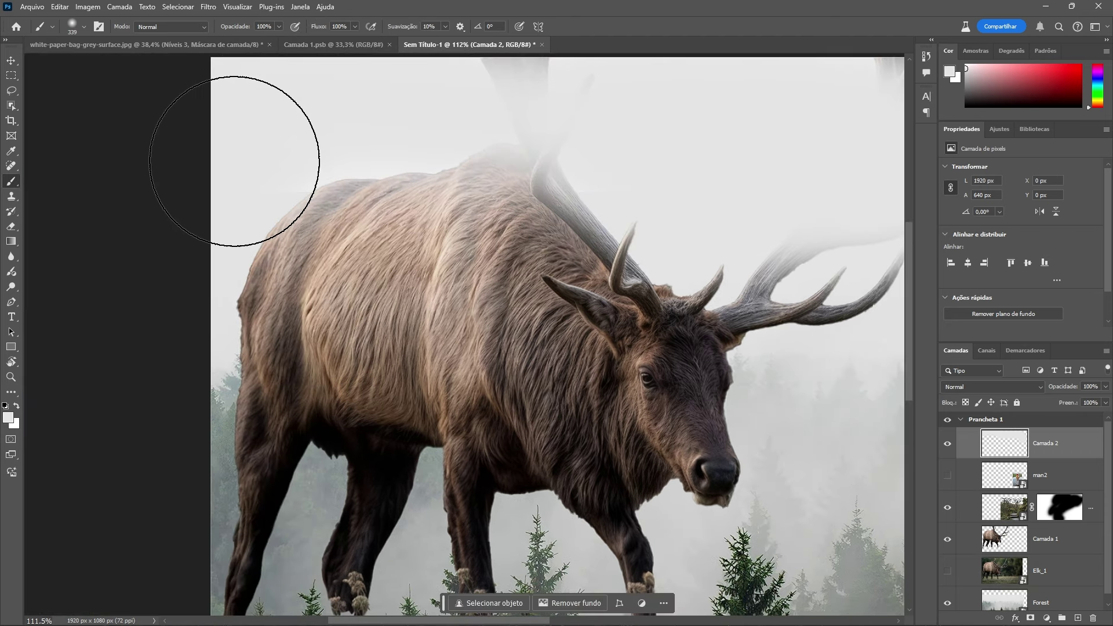
# Step: Paint more light grey fog across the upper sky and down the left edge of the artboard
pyautogui.scroll(-5, 312, 110)
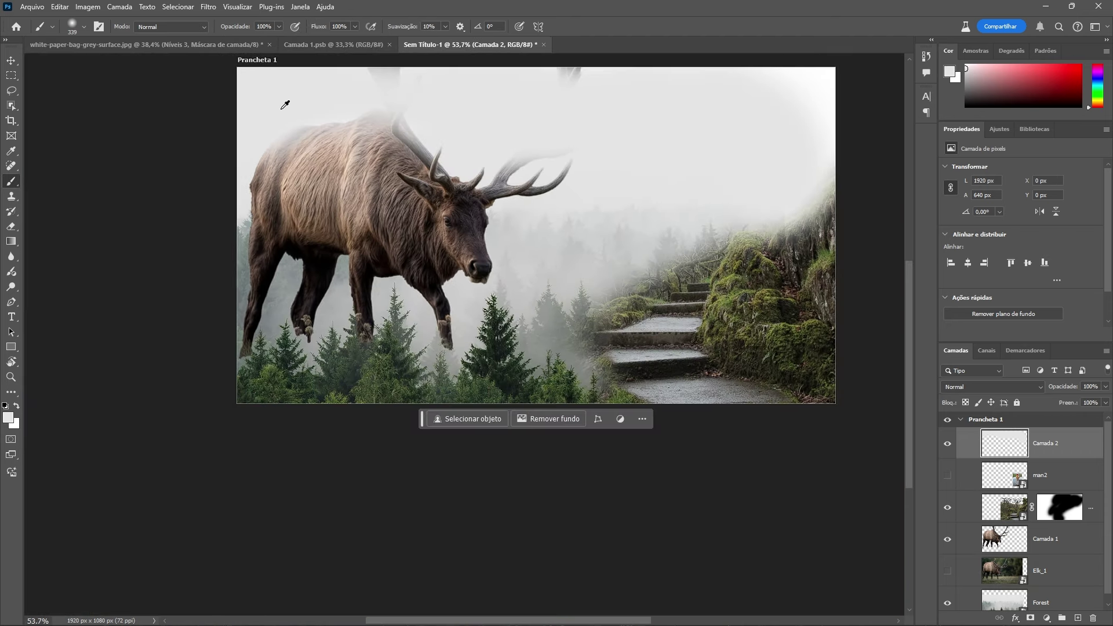
pyautogui.scroll(2, 290, 112)
pyautogui.moveTo(638, 137); pyautogui.dragTo(540, 267)
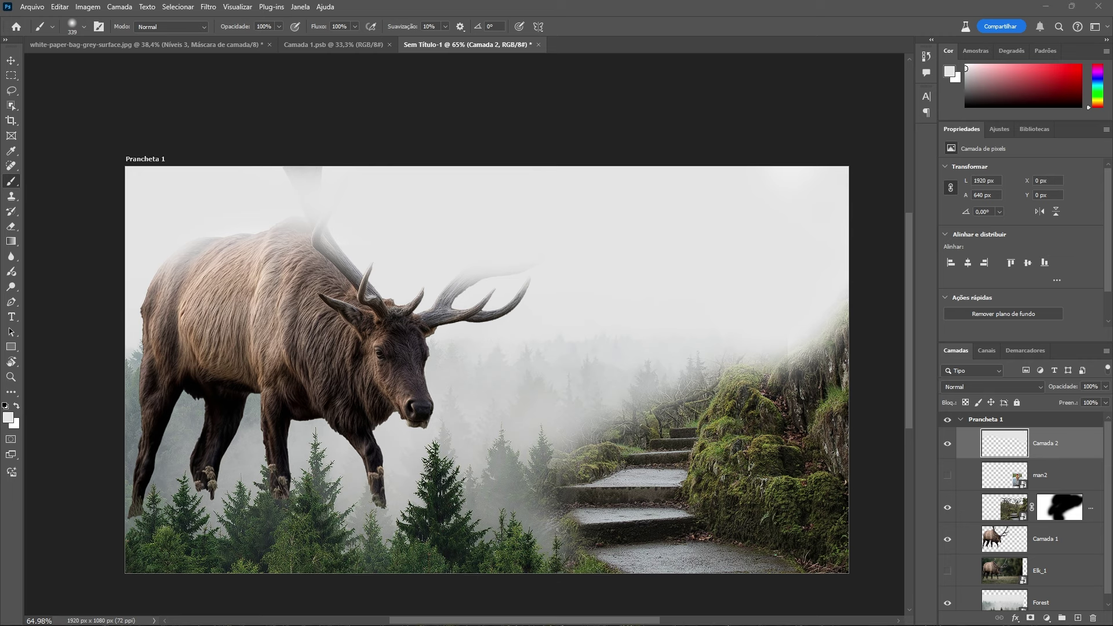
pyautogui.moveTo(339, 151)
pyautogui.mouseDown()
pyautogui.moveTo(224, 158)
pyautogui.moveTo(87, 327)
pyautogui.moveTo(106, 406)
pyautogui.mouseUp()
# Step: Enlarge the soft brush to 596 px and paint light fog over the sky and along the base of the trees, undoing one stroke
pyautogui.scroll(-5, 394, 336)
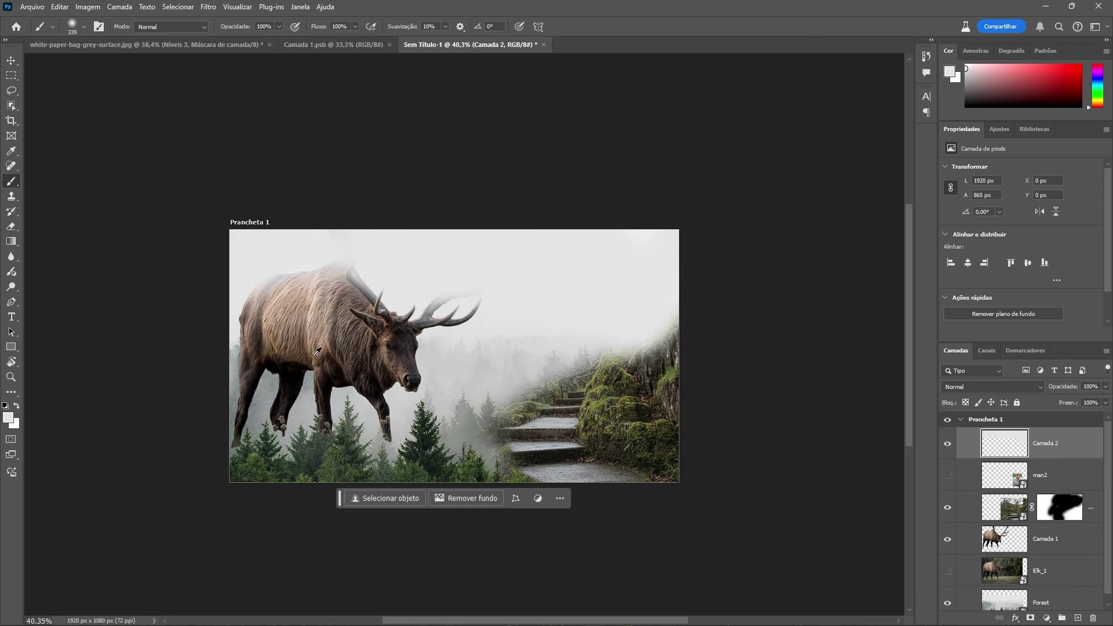
pyautogui.scroll(9, 322, 351)
pyautogui.scroll(-4, 321, 331)
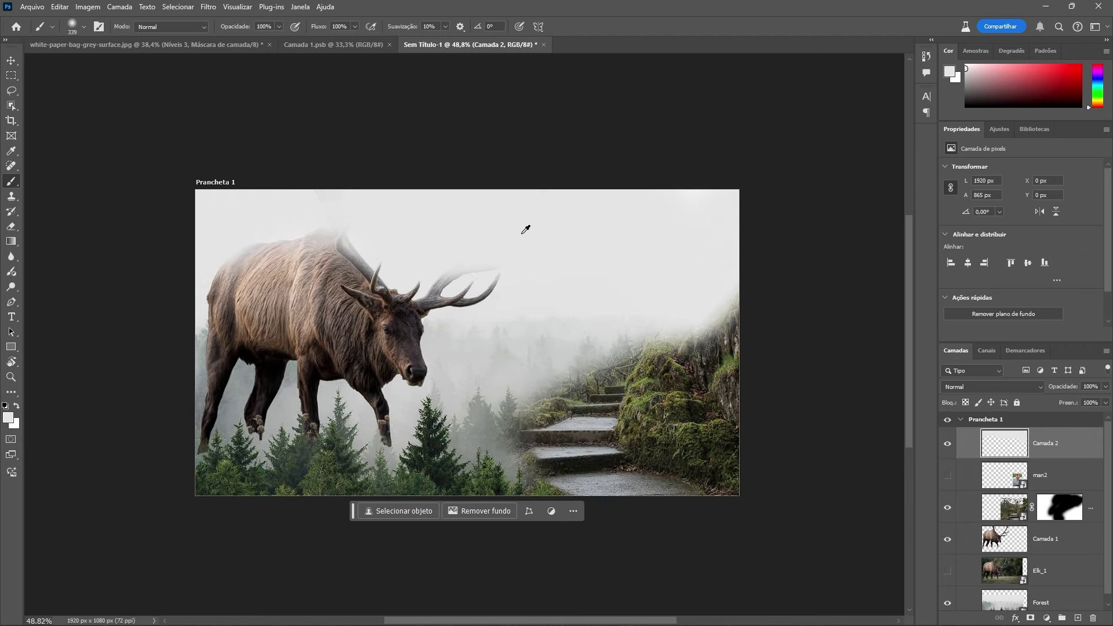
pyautogui.scroll(1, 524, 231)
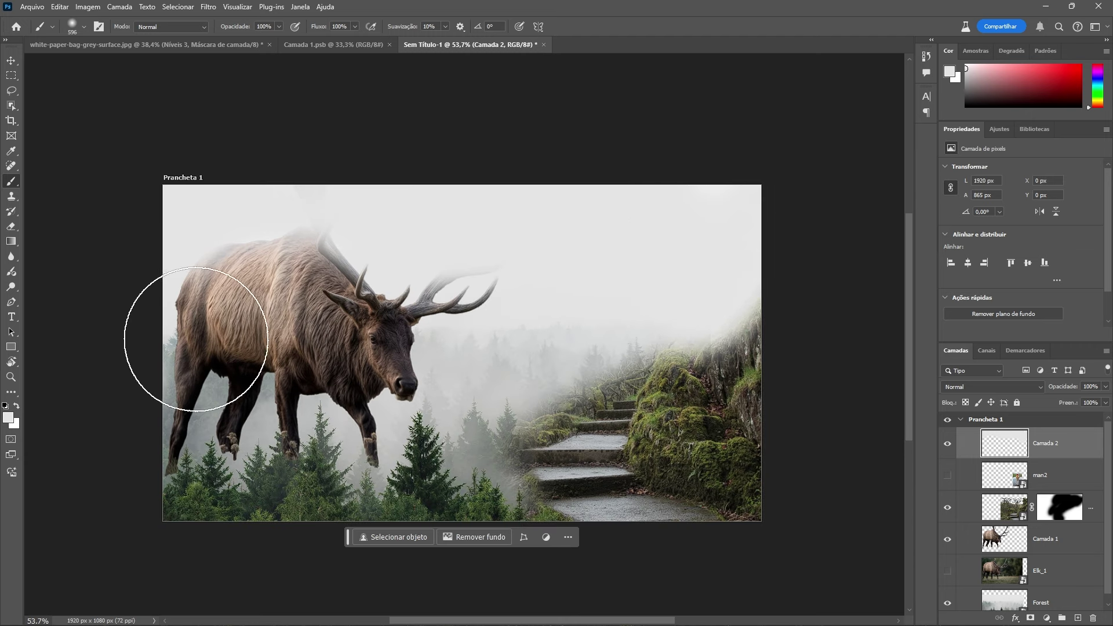
pyautogui.moveTo(567, 238); pyautogui.dragTo(658, 212)
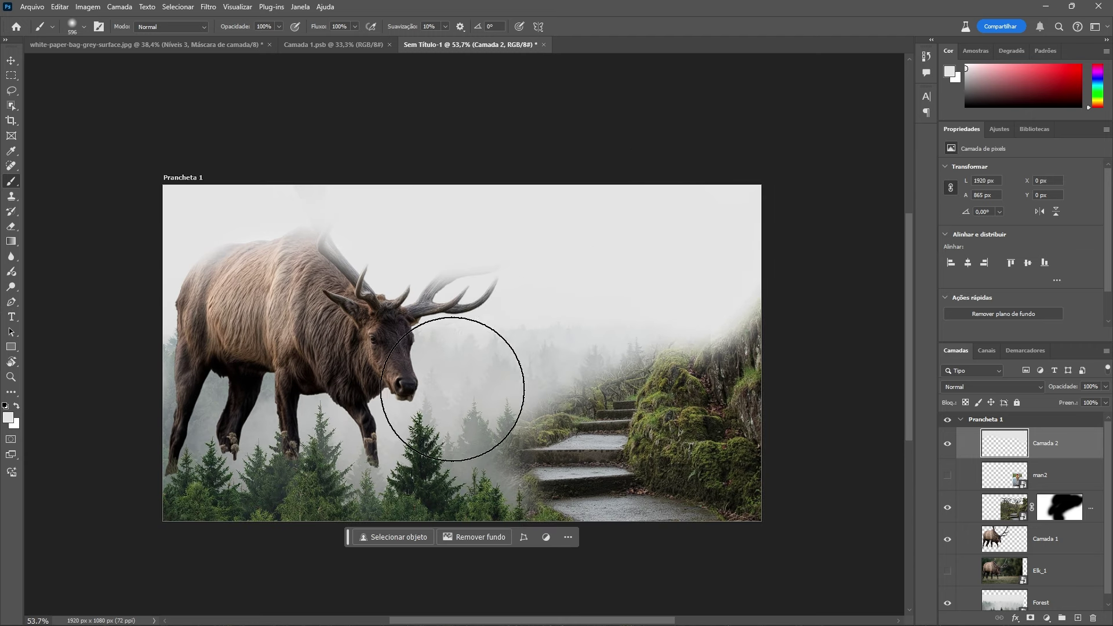
pyautogui.moveTo(249, 527)
pyautogui.mouseDown()
pyautogui.moveTo(212, 561)
pyautogui.moveTo(229, 541)
pyautogui.moveTo(269, 561)
pyautogui.moveTo(264, 582)
pyautogui.moveTo(228, 585)
pyautogui.mouseUp()
pyautogui.hotkey('ctrl', 'z')
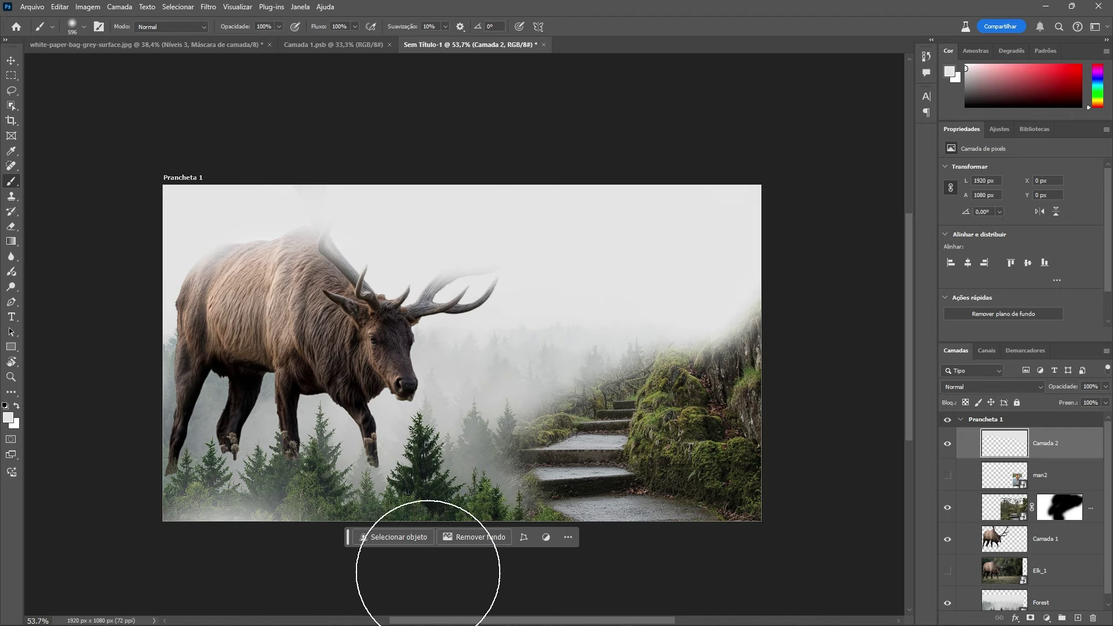
pyautogui.scroll(4, 421, 294)
pyautogui.scroll(-3, 421, 294)
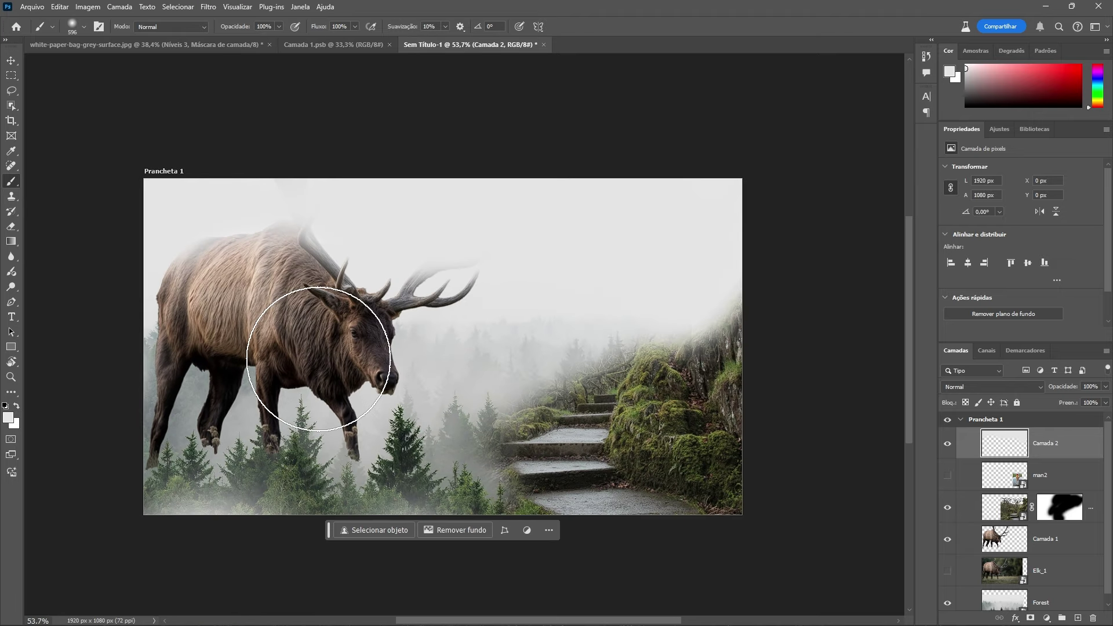
# Step: Move the elk cutout layer Camada 1 to the top of the stack, above the fog layer Camada 2
pyautogui.click(1001, 544)
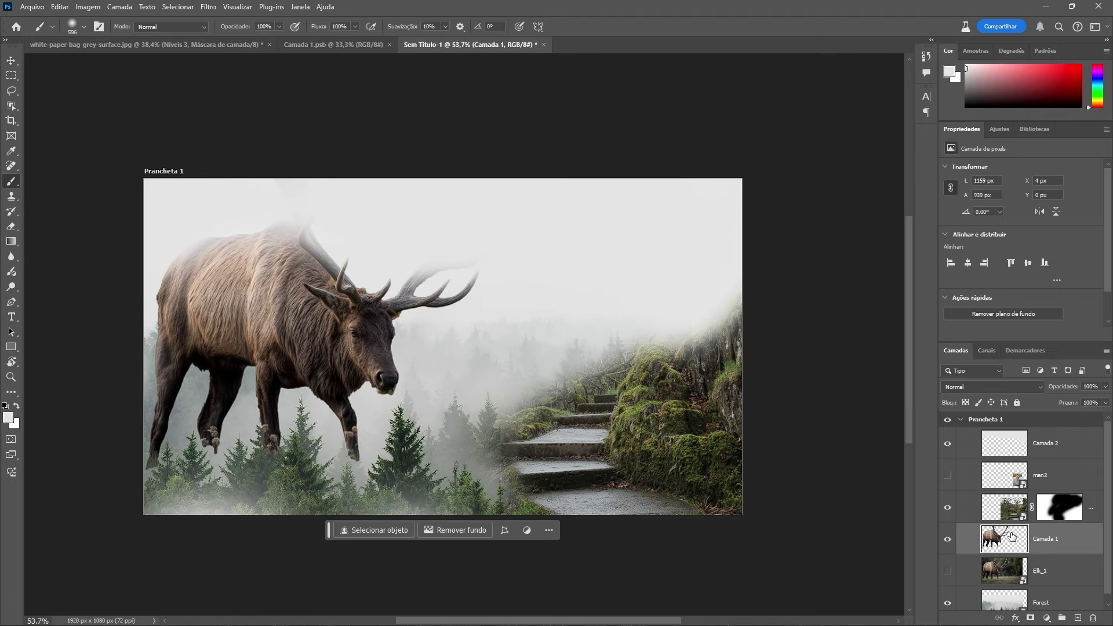
pyautogui.moveTo(1011, 536); pyautogui.dragTo(1008, 441)
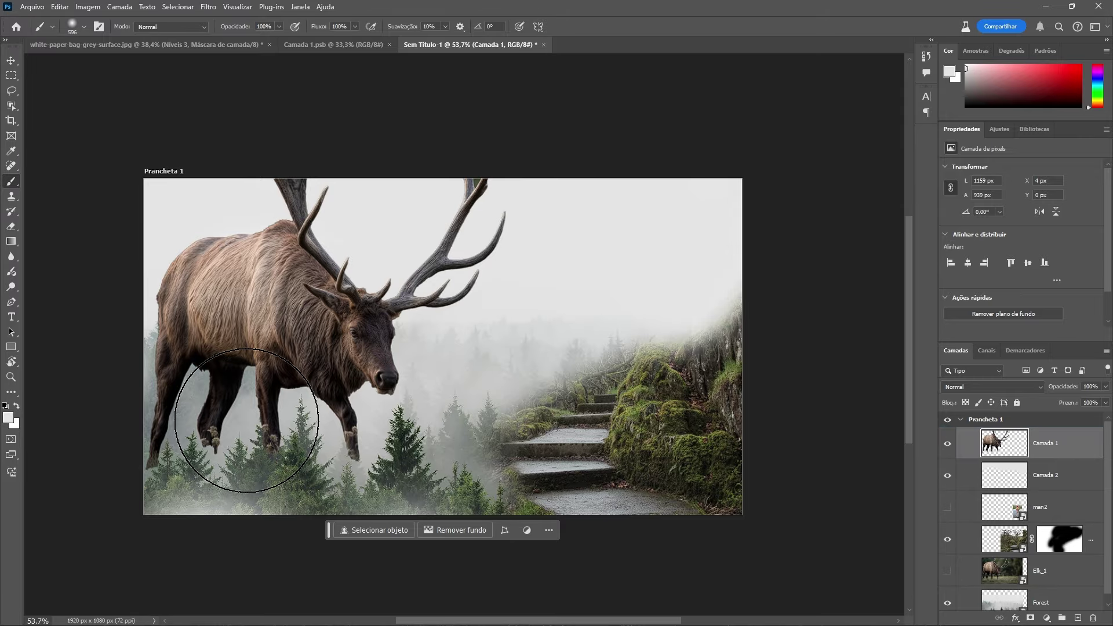
pyautogui.scroll(-1, 165, 382)
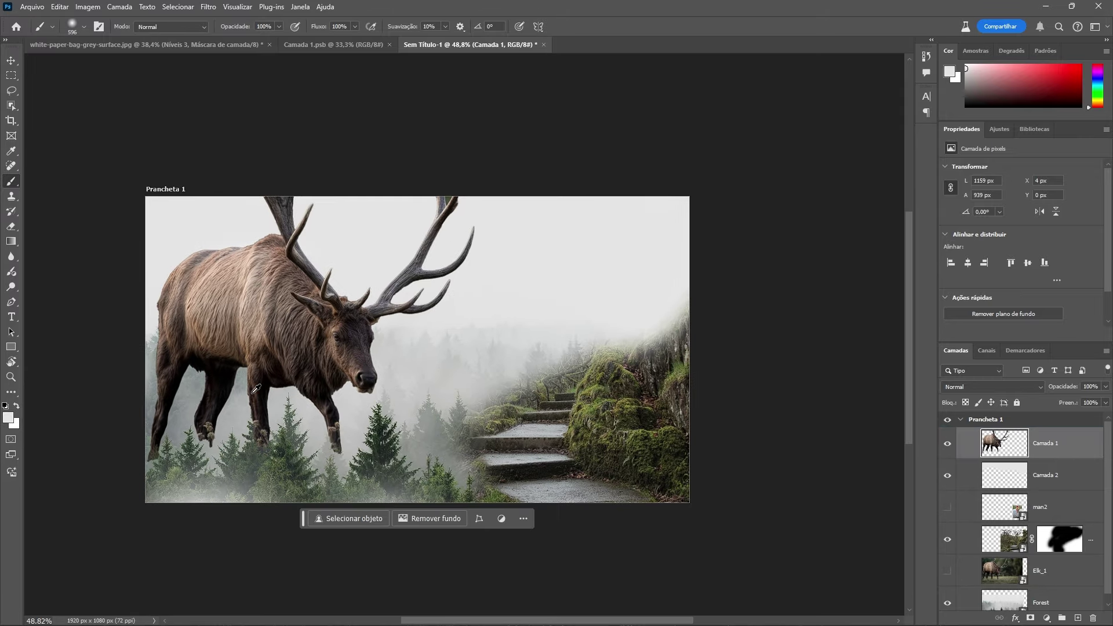
# Step: Add a layer mask to the elk layer and set a soft black brush to 62% opacity and 57% flow
pyautogui.scroll(10, 256, 389)
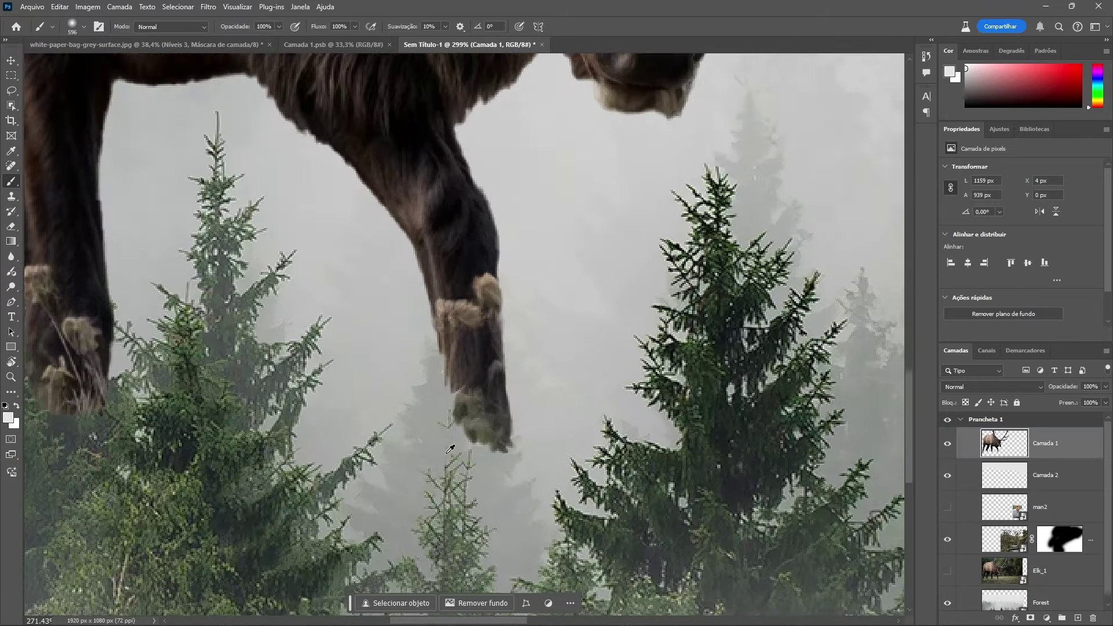
pyautogui.moveTo(290, 429)
pyautogui.mouseDown()
pyautogui.moveTo(616, 405)
pyautogui.moveTo(390, 407)
pyautogui.mouseUp()
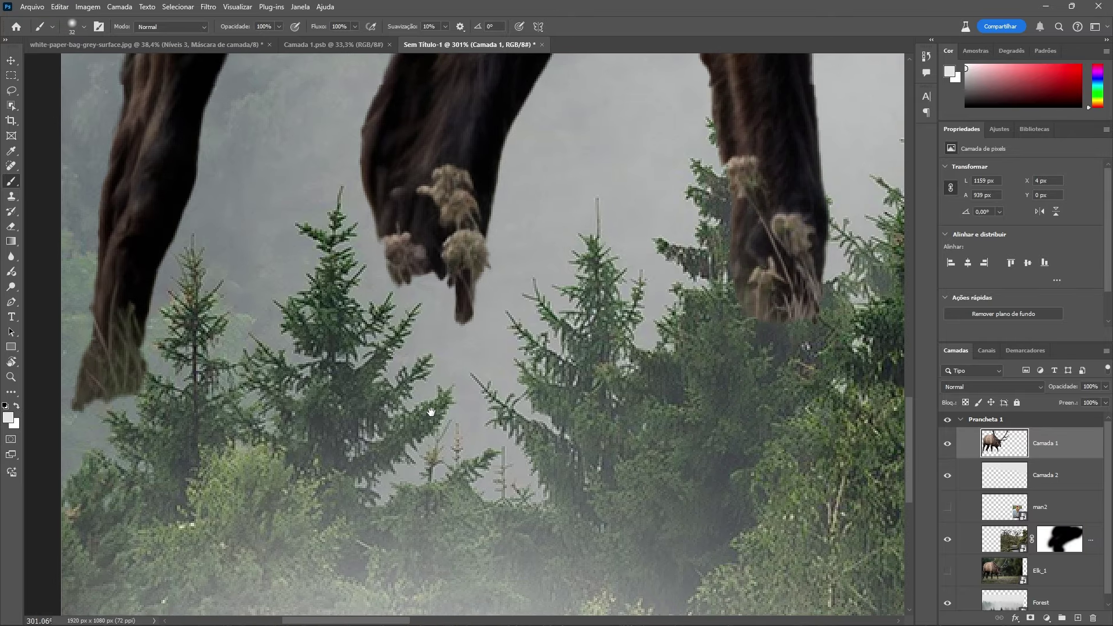
pyautogui.click(1030, 619)
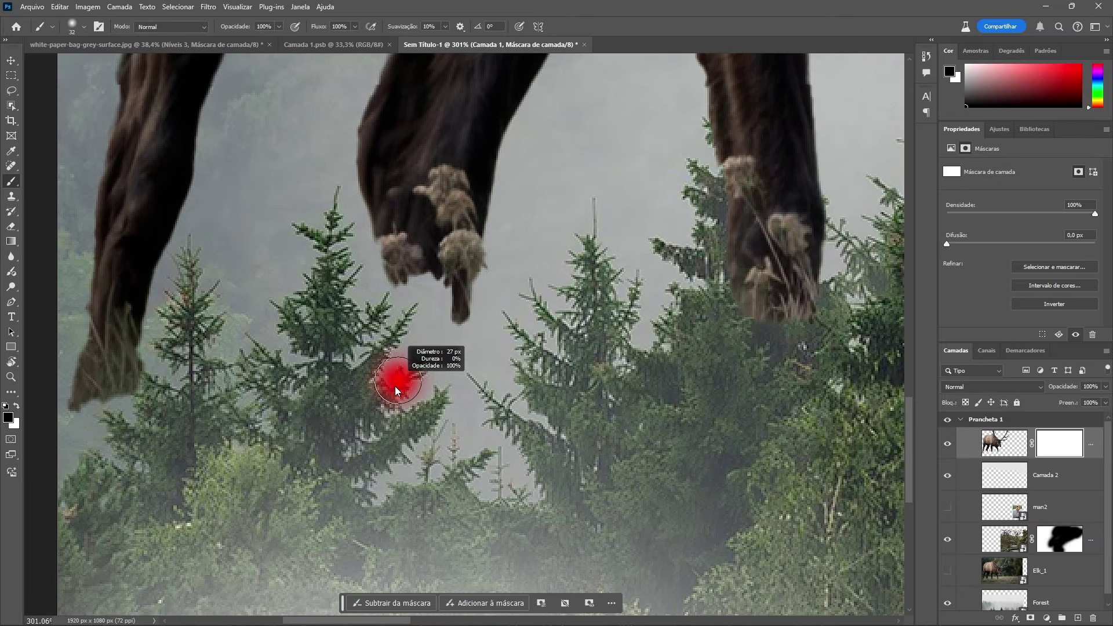
pyautogui.moveTo(346, 381)
pyautogui.mouseDown()
pyautogui.moveTo(427, 403)
pyautogui.moveTo(508, 403)
pyautogui.mouseUp()
pyautogui.moveTo(399, 409); pyautogui.dragTo(429, 412)
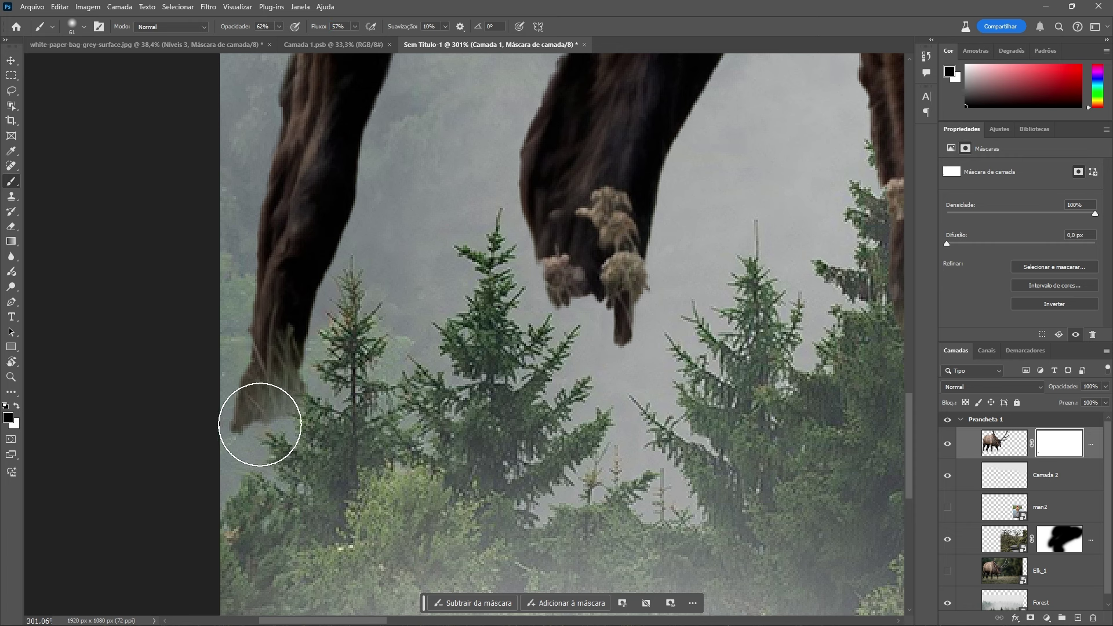
# Step: Enlarge the brush to 109 px and mask the hooves of the elk's two hind legs so they fade into the mist
pyautogui.moveTo(289, 433)
pyautogui.keyDown('alt'); pyautogui.mouseDown()
pyautogui.moveTo(332, 439)
pyautogui.moveTo(255, 445)
pyautogui.moveTo(251, 458)
pyautogui.mouseUp(); pyautogui.keyUp('alt')
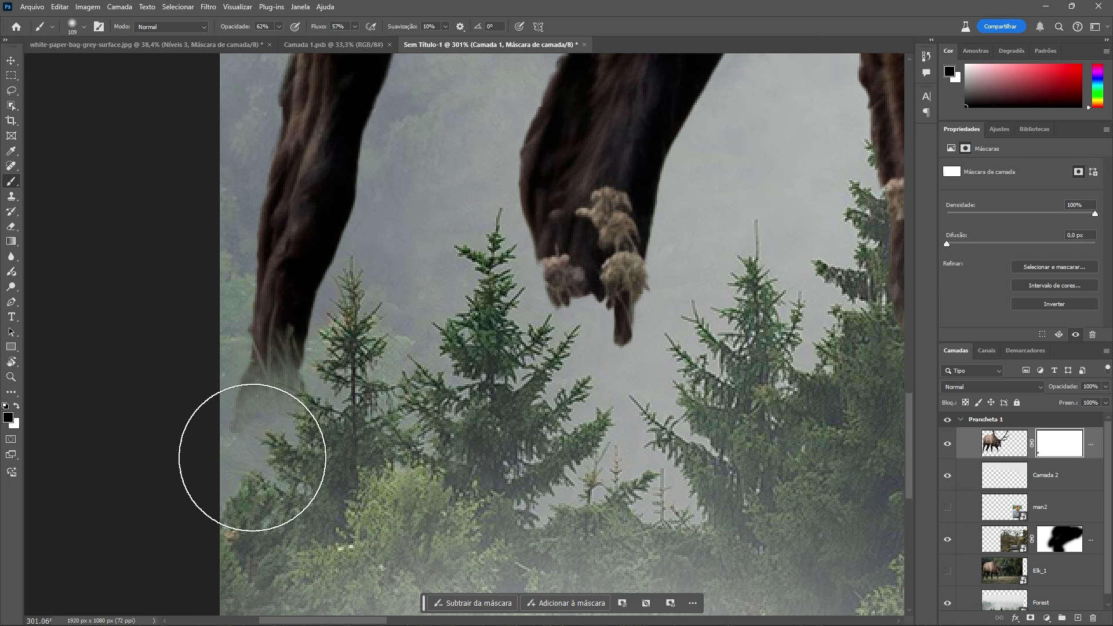
pyautogui.moveTo(324, 432); pyautogui.dragTo(226, 453)
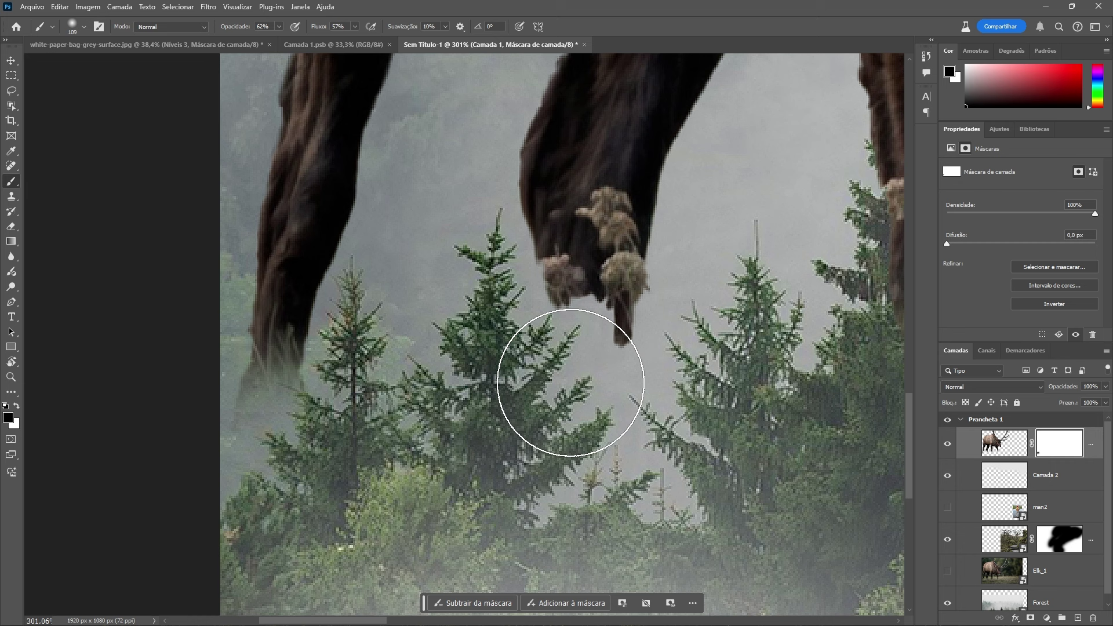
pyautogui.moveTo(574, 375)
pyautogui.mouseDown()
pyautogui.moveTo(624, 317)
pyautogui.moveTo(576, 347)
pyautogui.moveTo(588, 323)
pyautogui.moveTo(622, 343)
pyautogui.moveTo(692, 238)
pyautogui.moveTo(653, 324)
pyautogui.moveTo(664, 263)
pyautogui.moveTo(658, 283)
pyautogui.moveTo(585, 300)
pyautogui.moveTo(552, 304)
pyautogui.moveTo(529, 283)
pyautogui.moveTo(578, 289)
pyautogui.moveTo(587, 306)
pyautogui.moveTo(616, 318)
pyautogui.mouseUp()
pyautogui.scroll(-5, 311, 281)
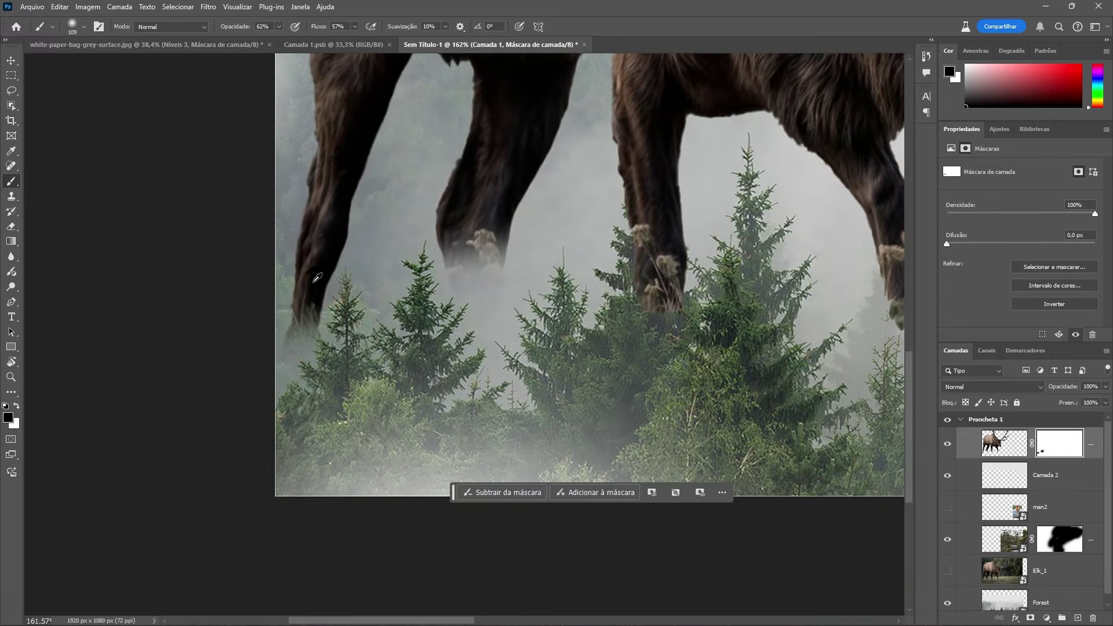
pyautogui.scroll(2, 310, 282)
pyautogui.moveTo(417, 219)
pyautogui.mouseDown()
pyautogui.moveTo(410, 316)
pyautogui.moveTo(419, 270)
pyautogui.moveTo(420, 328)
pyautogui.moveTo(401, 265)
pyautogui.moveTo(449, 430)
pyautogui.moveTo(394, 312)
pyautogui.moveTo(405, 248)
pyautogui.moveTo(430, 296)
pyautogui.mouseUp()
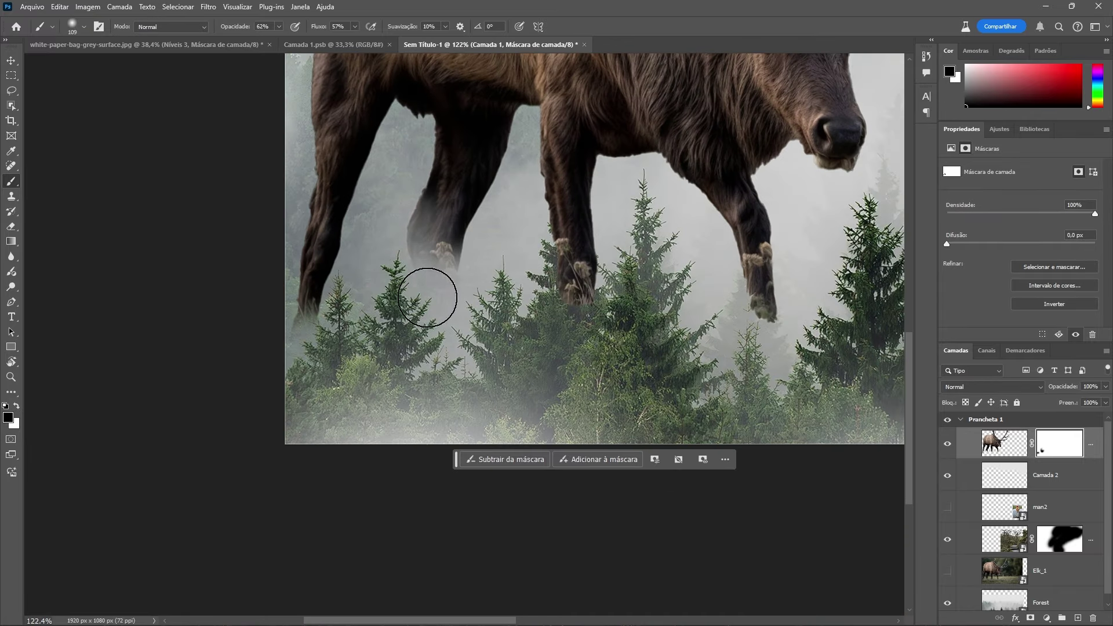
# Step: Mask the lower ends of the elk's two front legs so they blend into the fog and treetops
pyautogui.moveTo(748, 328); pyautogui.dragTo(762, 318)
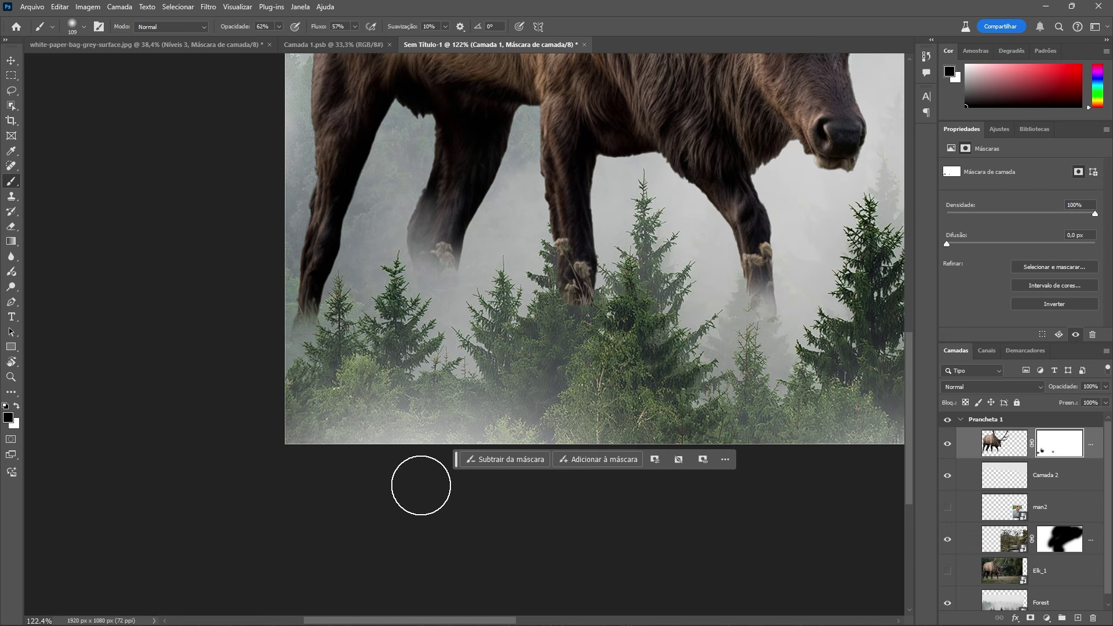
pyautogui.scroll(1, 871, 283)
pyautogui.scroll(3, 871, 282)
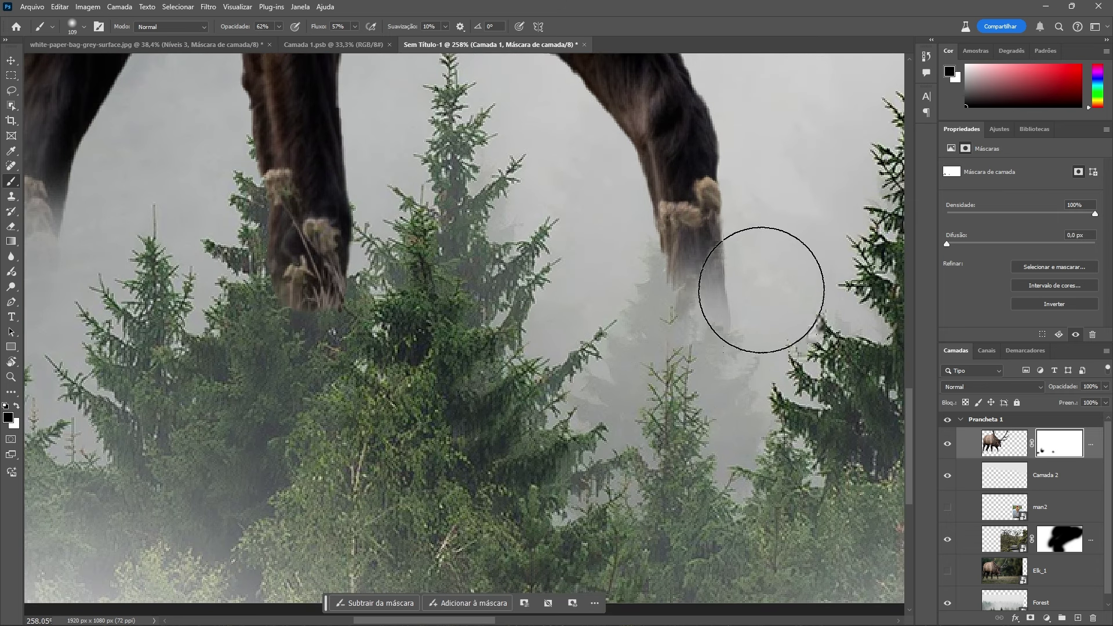
pyautogui.moveTo(704, 180)
pyautogui.mouseDown()
pyautogui.moveTo(680, 201)
pyautogui.moveTo(710, 216)
pyautogui.moveTo(722, 265)
pyautogui.moveTo(710, 318)
pyautogui.moveTo(713, 298)
pyautogui.moveTo(736, 378)
pyautogui.mouseUp()
pyautogui.scroll(-6, 351, 487)
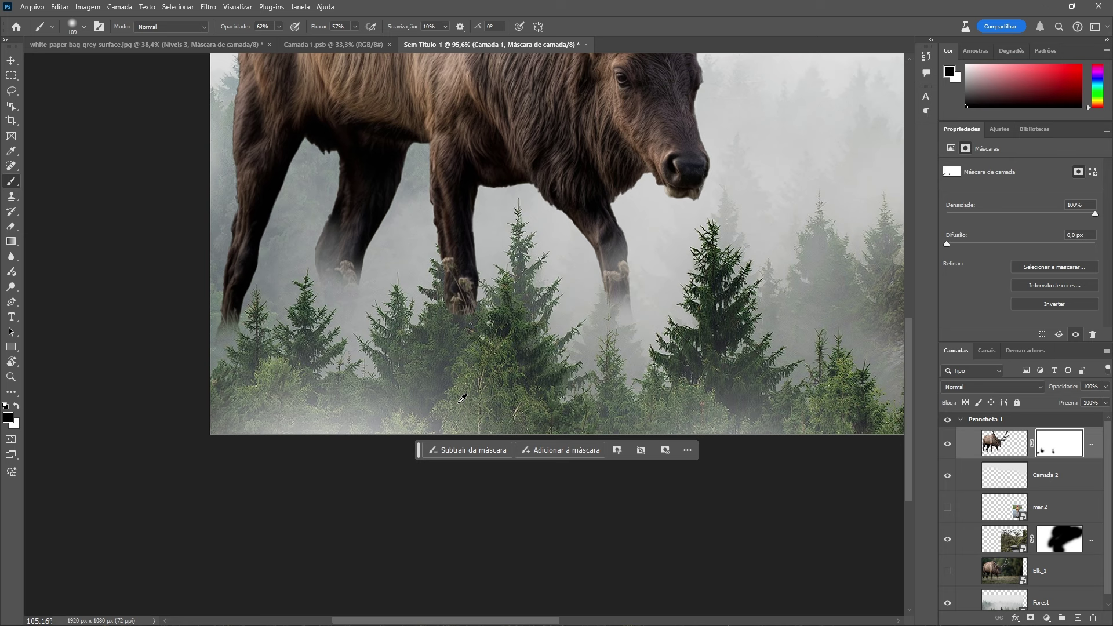
pyautogui.scroll(3, 416, 442)
pyautogui.scroll(3, 469, 316)
pyautogui.moveTo(470, 321)
pyautogui.mouseDown()
pyautogui.moveTo(459, 353)
pyautogui.moveTo(471, 349)
pyautogui.moveTo(443, 318)
pyautogui.mouseUp()
pyautogui.scroll(-5, 444, 318)
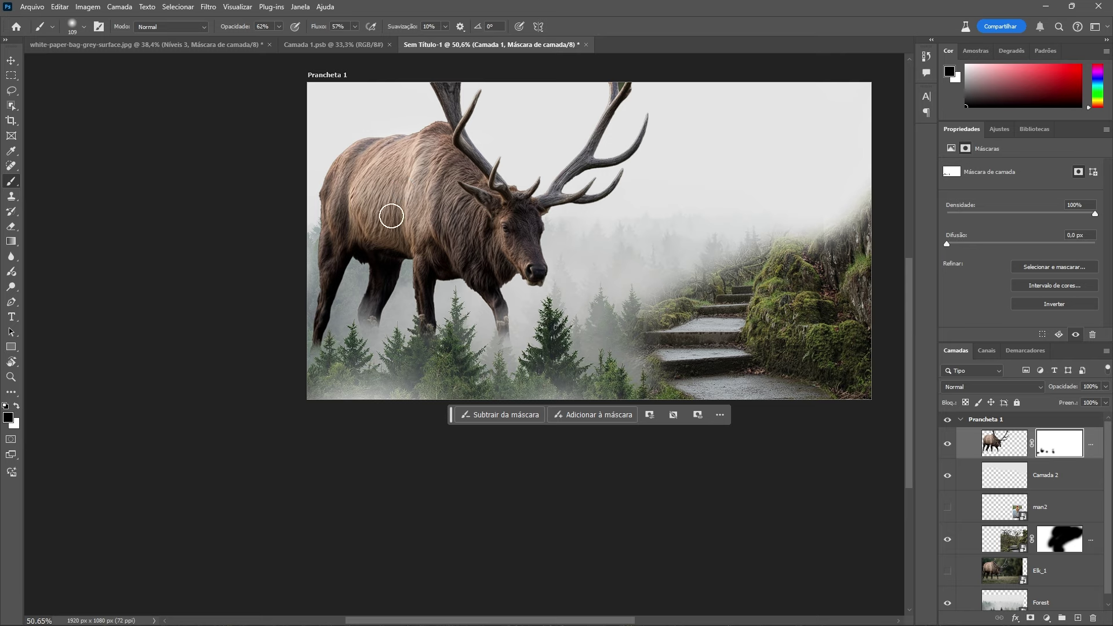
# Step: Enlarge the brush to 203 px and fade more of the elk's leftmost hind leg on the mask
pyautogui.scroll(3, 400, 183)
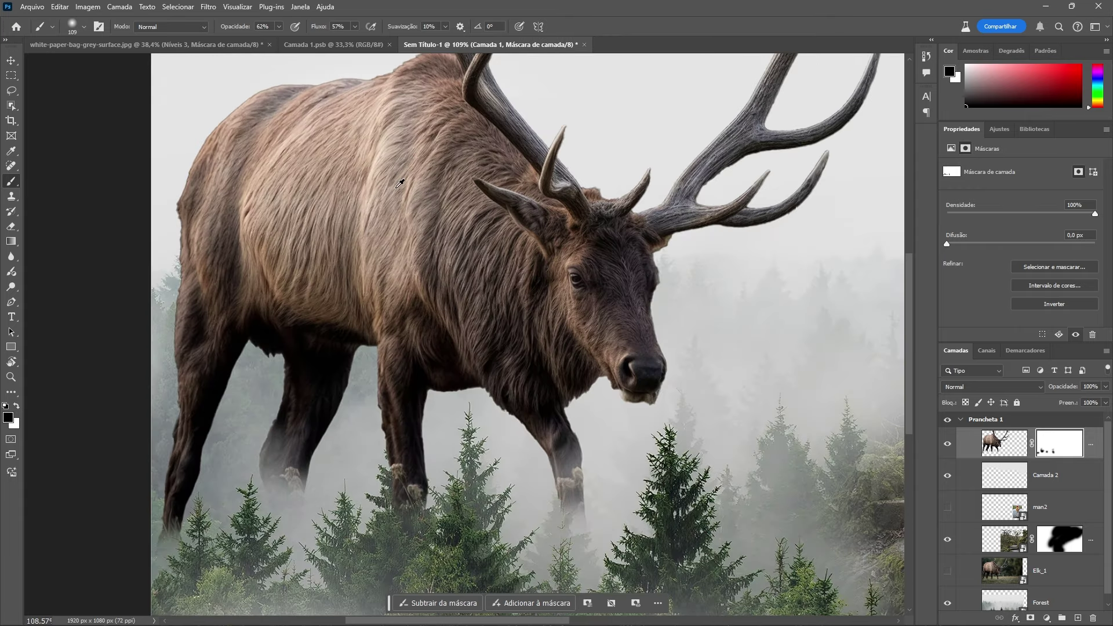
pyautogui.scroll(-3, 399, 183)
pyautogui.scroll(5, 232, 431)
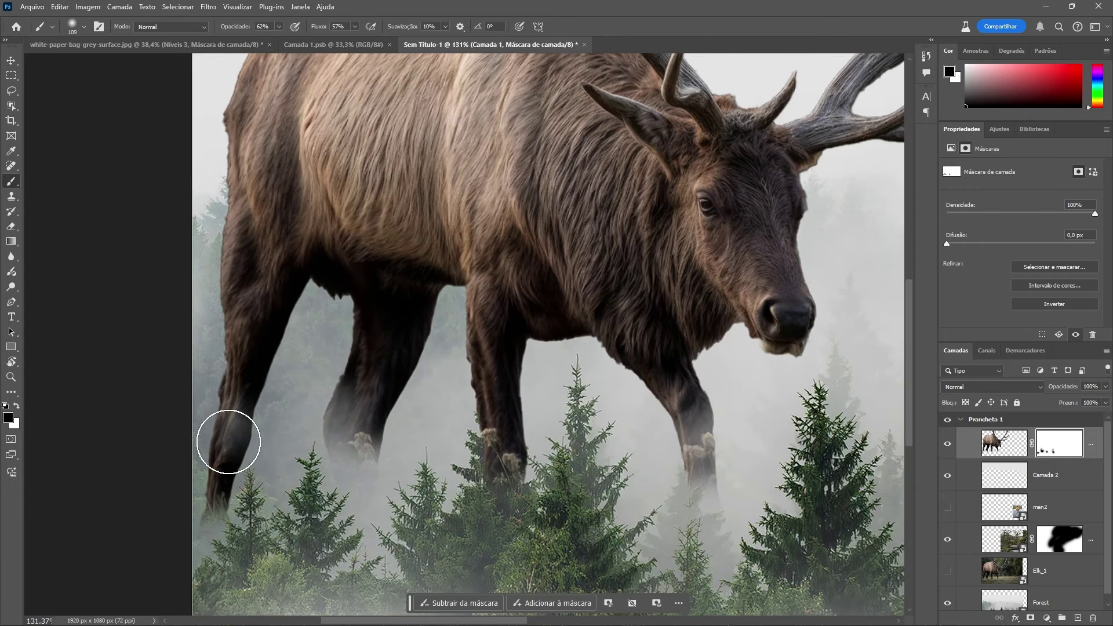
pyautogui.moveTo(249, 422)
pyautogui.mouseDown()
pyautogui.moveTo(277, 423)
pyautogui.moveTo(231, 455)
pyautogui.moveTo(208, 551)
pyautogui.mouseUp()
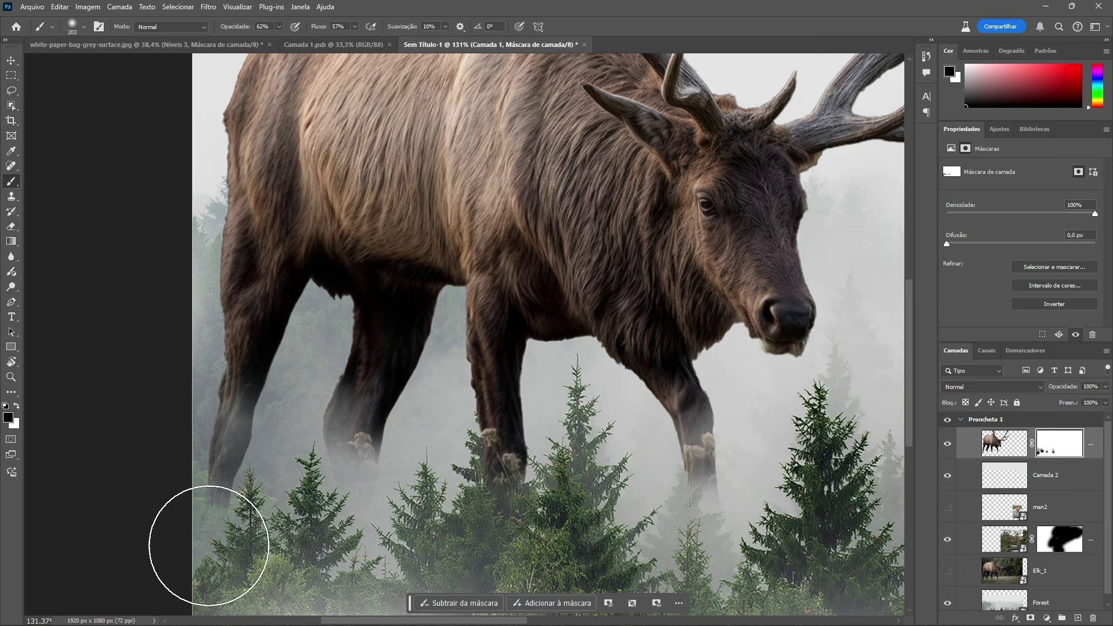
pyautogui.scroll(-4, 105, 435)
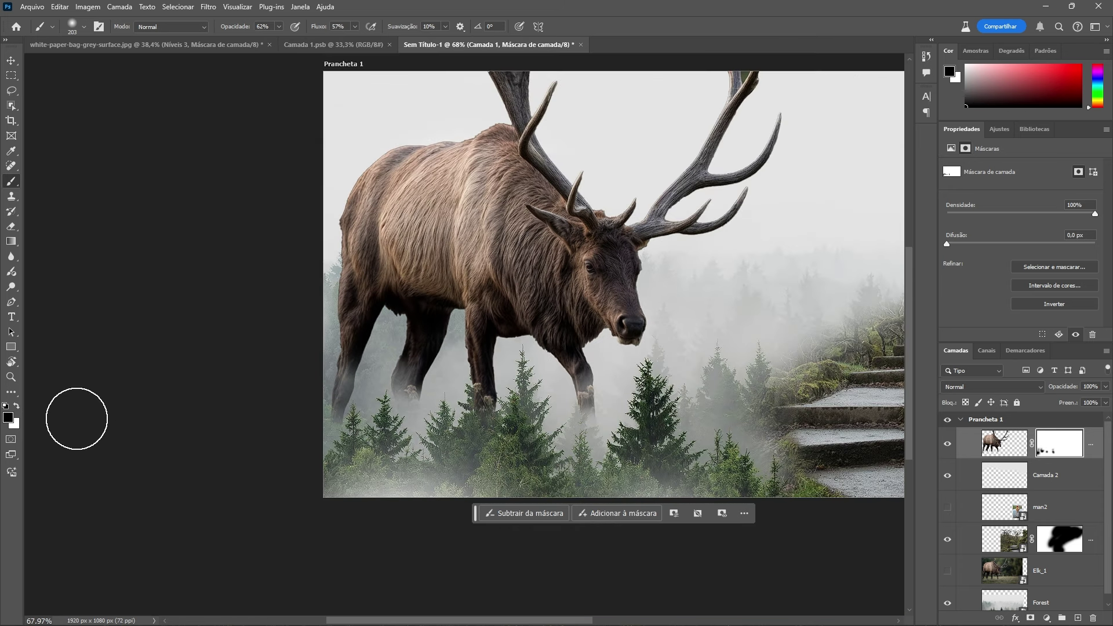
pyautogui.scroll(3, 416, 461)
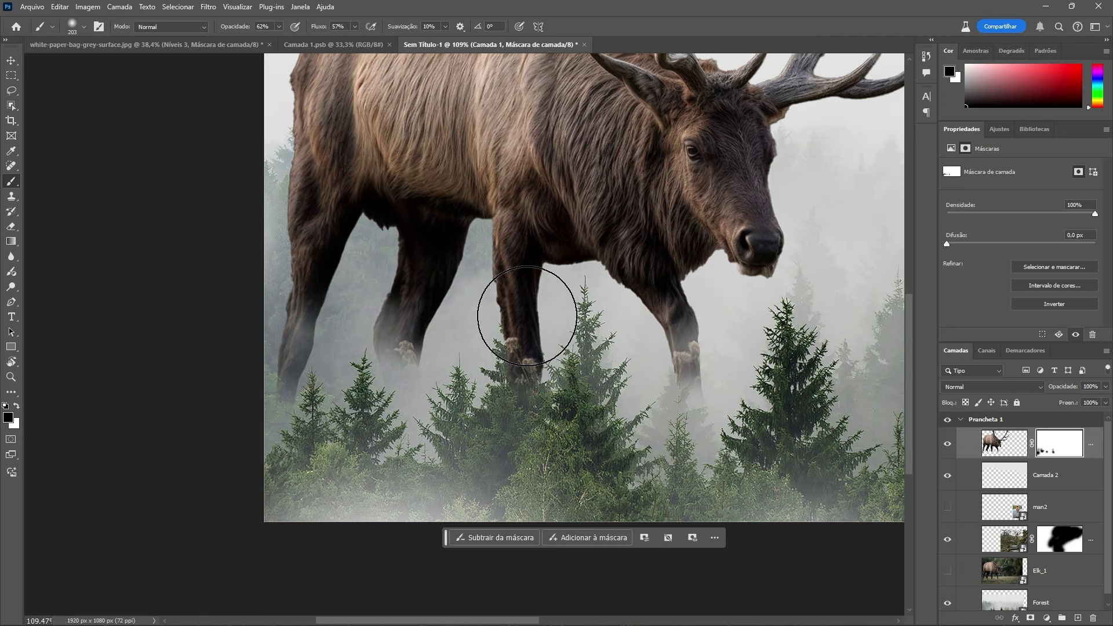
pyautogui.scroll(-4, 417, 514)
pyautogui.scroll(3, 507, 295)
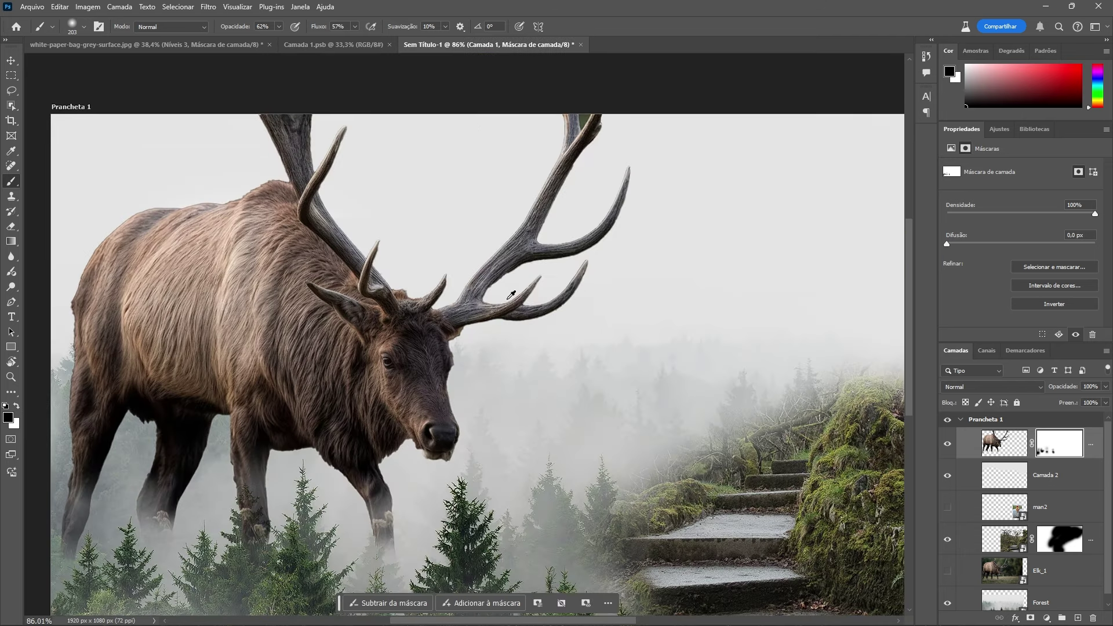
pyautogui.scroll(-2, 508, 296)
pyautogui.scroll(3, 607, 325)
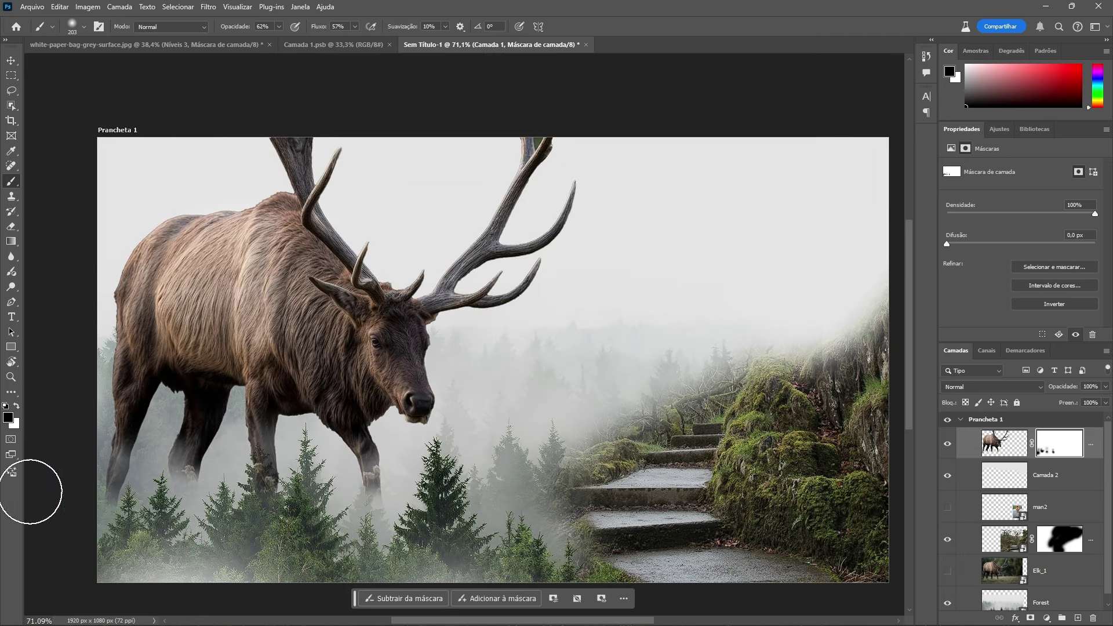
pyautogui.scroll(-3, 405, 459)
# Step: Target the elk layer's image instead of its mask and choose the Smudge tool
pyautogui.click(1004, 444)
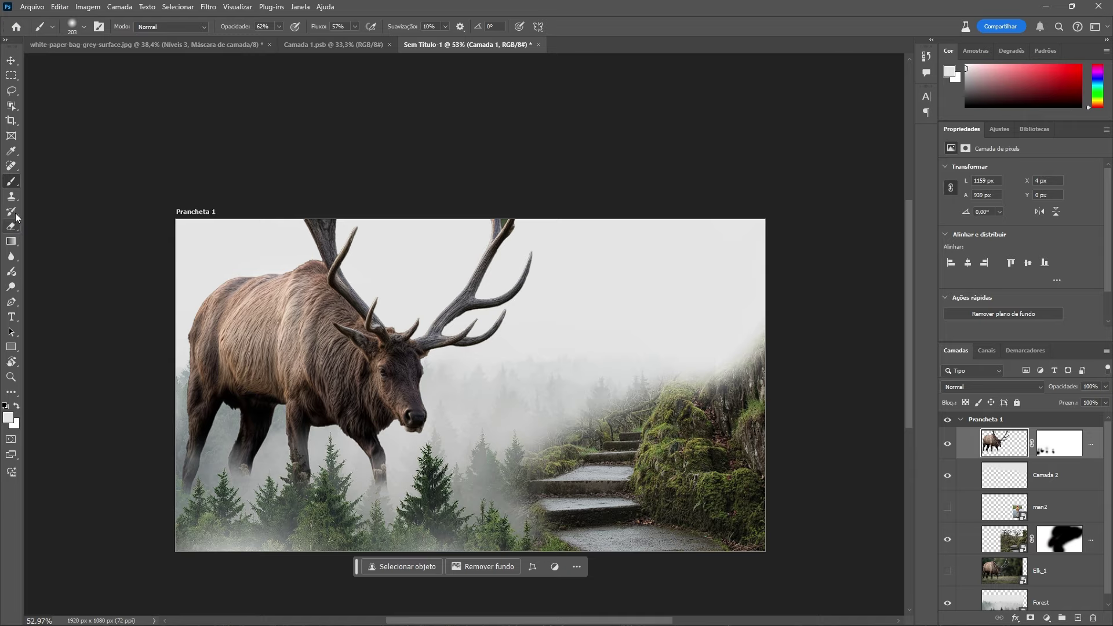
pyautogui.moveTo(11, 256); pyautogui.dragTo(68, 281)
pyautogui.click(68, 279)
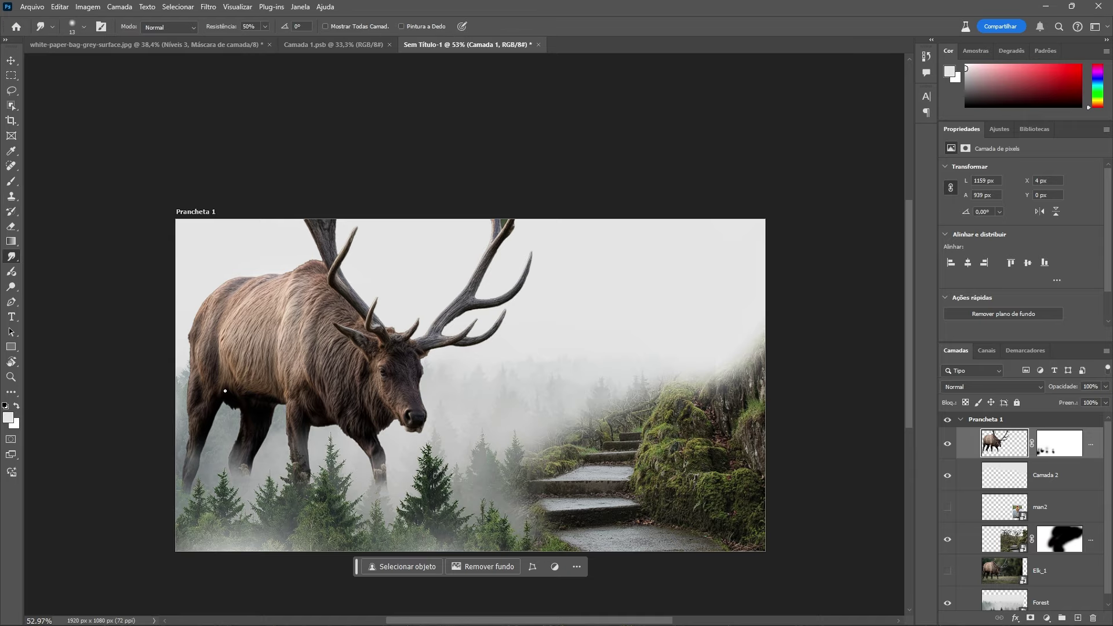
# Step: With a 3 px smudge brush at 90% strength, pull fur strands out of the lower edge of the elk's chest
pyautogui.scroll(10, 305, 397)
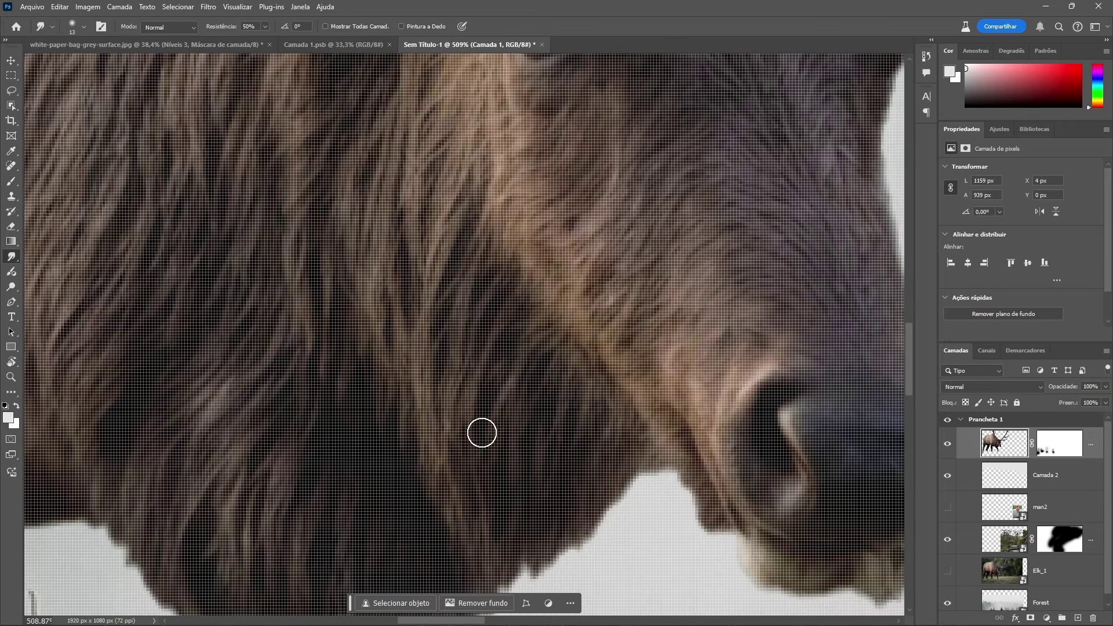
pyautogui.moveTo(482, 430); pyautogui.dragTo(480, 243)
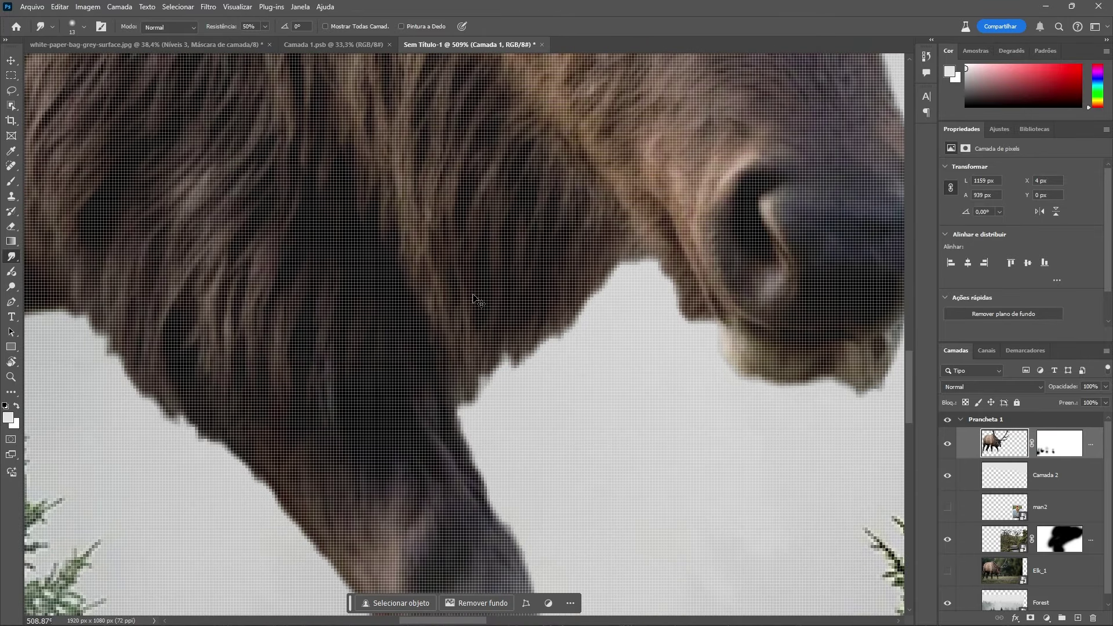
pyautogui.scroll(-4, 458, 321)
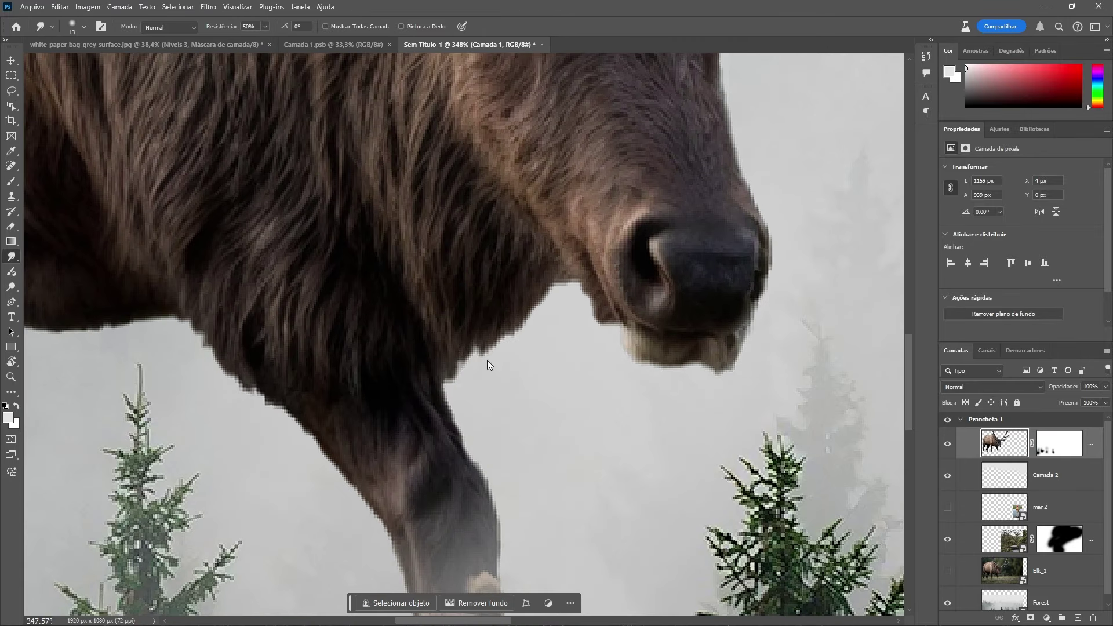
pyautogui.moveTo(486, 360); pyautogui.dragTo(476, 361)
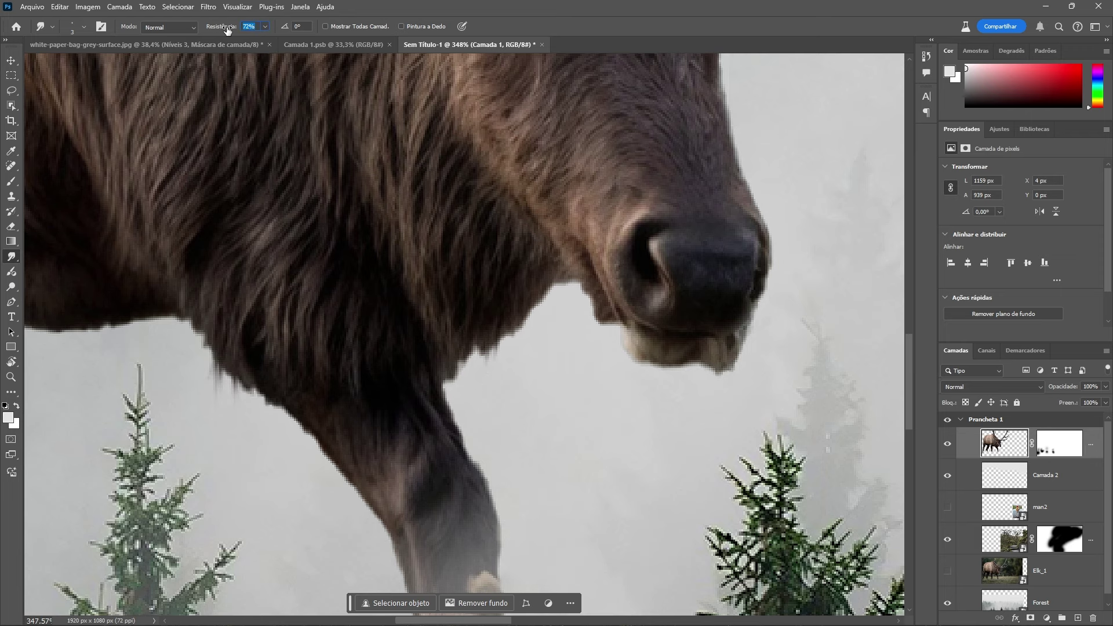
pyautogui.moveTo(179, 319); pyautogui.dragTo(175, 353)
pyautogui.moveTo(189, 322)
pyautogui.mouseDown()
pyautogui.moveTo(181, 374)
pyautogui.moveTo(192, 373)
pyautogui.mouseUp()
pyautogui.moveTo(212, 351); pyautogui.dragTo(207, 387)
pyautogui.scroll(-9, 235, 324)
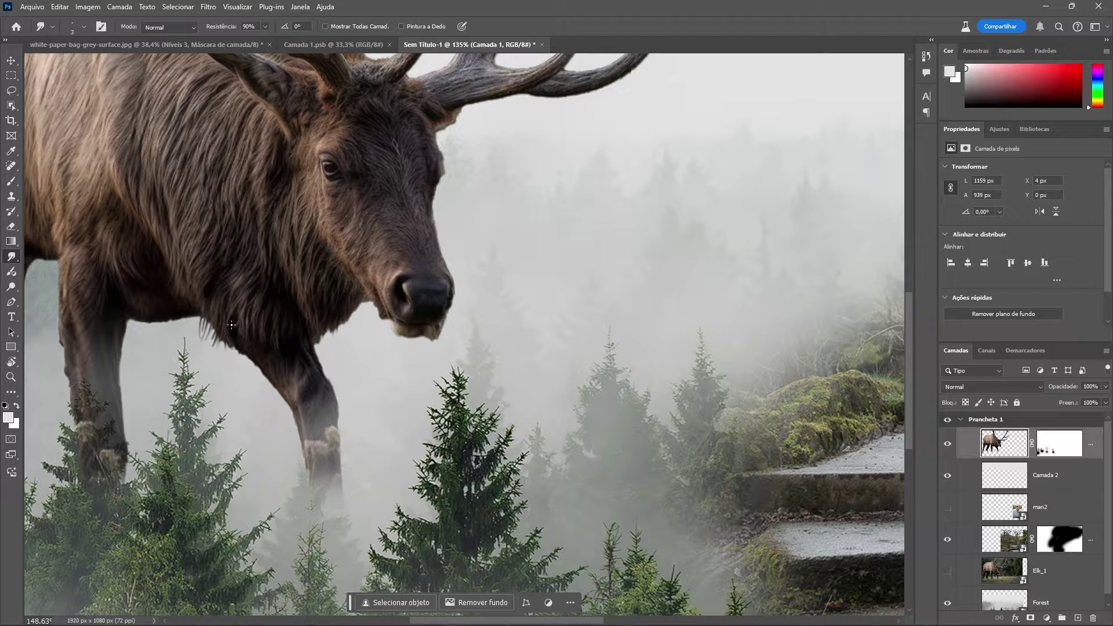
# Step: Smudge short fur strands downward from the elk's belly edge, between the hind leg and the front leg
pyautogui.moveTo(232, 326); pyautogui.dragTo(417, 275)
pyautogui.scroll(12, 174, 246)
pyautogui.moveTo(314, 277)
pyautogui.mouseDown()
pyautogui.moveTo(309, 311)
pyautogui.moveTo(285, 306)
pyautogui.mouseUp()
pyautogui.moveTo(283, 280); pyautogui.dragTo(275, 315)
pyautogui.moveTo(262, 309); pyautogui.dragTo(256, 341)
# Step: Set the smudge brush to 2 px and pull fine hairs out along the top edge of the elk's shoulder hump
pyautogui.rightClick(293, 271)
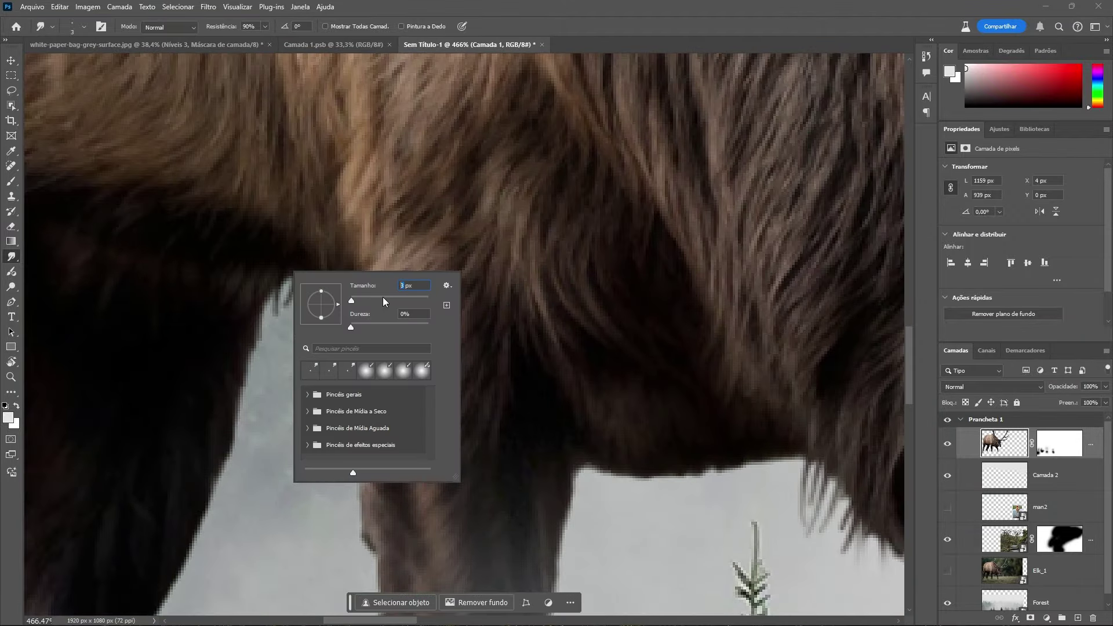
pyautogui.write('2')
pyautogui.press('Return')
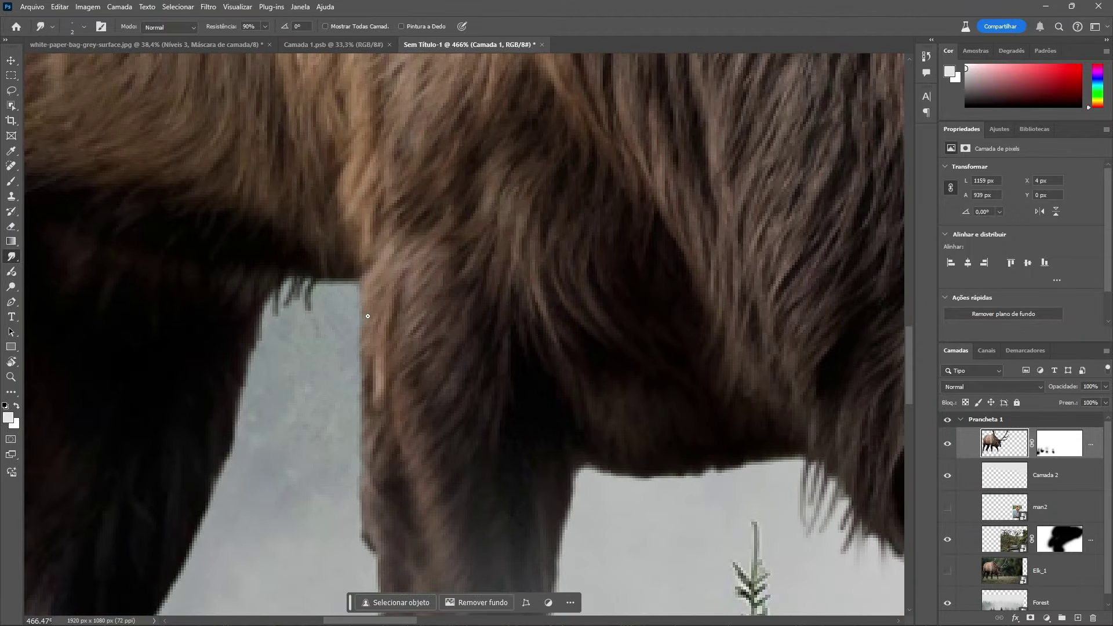
pyautogui.scroll(-7, 367, 316)
pyautogui.moveTo(539, 87); pyautogui.dragTo(522, 318)
pyautogui.scroll(8, 519, 311)
pyautogui.moveTo(418, 179)
pyautogui.mouseDown()
pyautogui.moveTo(387, 164)
pyautogui.moveTo(365, 173)
pyautogui.mouseUp()
pyautogui.moveTo(372, 204); pyautogui.dragTo(342, 197)
pyautogui.moveTo(350, 211)
pyautogui.mouseDown()
pyautogui.moveTo(315, 196)
pyautogui.moveTo(280, 219)
pyautogui.mouseUp()
pyautogui.moveTo(296, 250); pyautogui.dragTo(260, 236)
pyautogui.moveTo(244, 286); pyautogui.dragTo(198, 272)
pyautogui.moveTo(322, 228); pyautogui.dragTo(249, 218)
pyautogui.moveTo(472, 157); pyautogui.dragTo(418, 130)
pyautogui.moveTo(452, 171); pyautogui.dragTo(394, 147)
pyautogui.moveTo(491, 166); pyautogui.dragTo(430, 130)
pyautogui.scroll(-1, 412, 207)
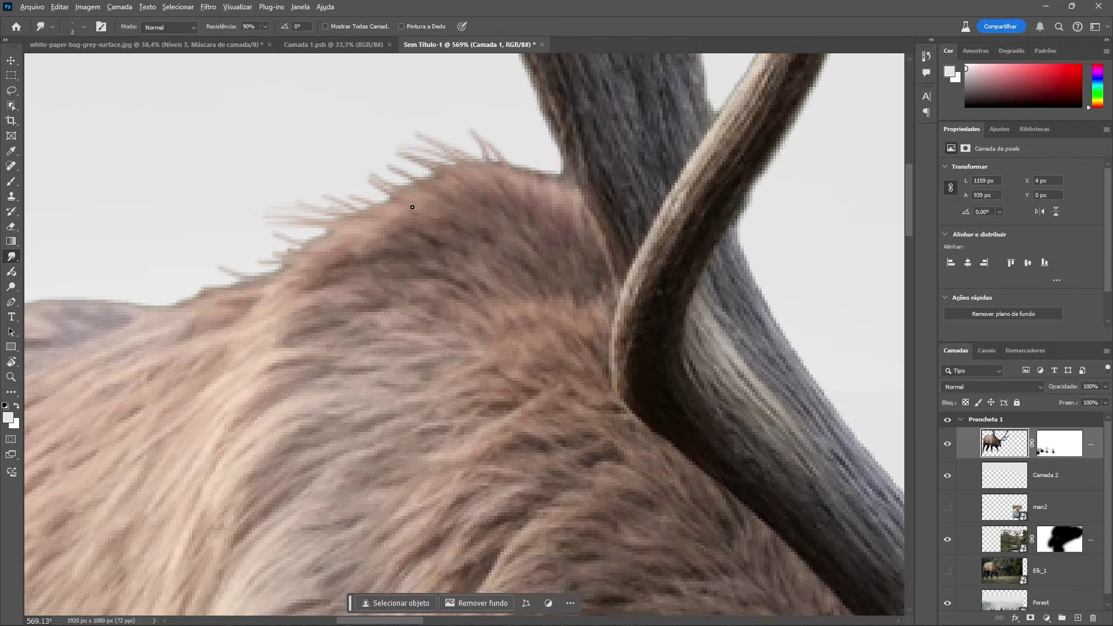
# Step: Smudge fur strands outward along the outer edge of the elk's leftmost hind leg, from the thigh downward
pyautogui.scroll(-5, 412, 207)
pyautogui.scroll(4, 295, 215)
pyautogui.scroll(-4, 278, 226)
pyautogui.scroll(5, 233, 309)
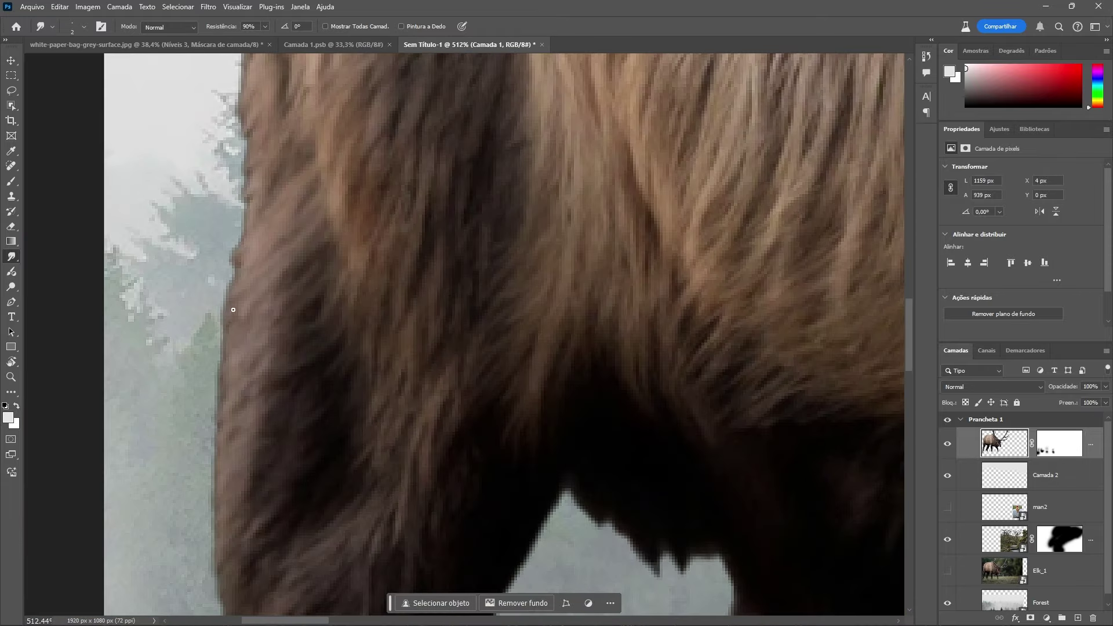
pyautogui.moveTo(230, 318); pyautogui.dragTo(212, 380)
pyautogui.moveTo(263, 438); pyautogui.dragTo(311, 254)
pyautogui.moveTo(265, 334); pyautogui.dragTo(249, 411)
pyautogui.moveTo(322, 367); pyautogui.dragTo(371, 226)
pyautogui.moveTo(328, 359)
pyautogui.mouseDown()
pyautogui.moveTo(296, 399)
pyautogui.moveTo(315, 448)
pyautogui.mouseUp()
pyautogui.moveTo(382, 445); pyautogui.dragTo(432, 305)
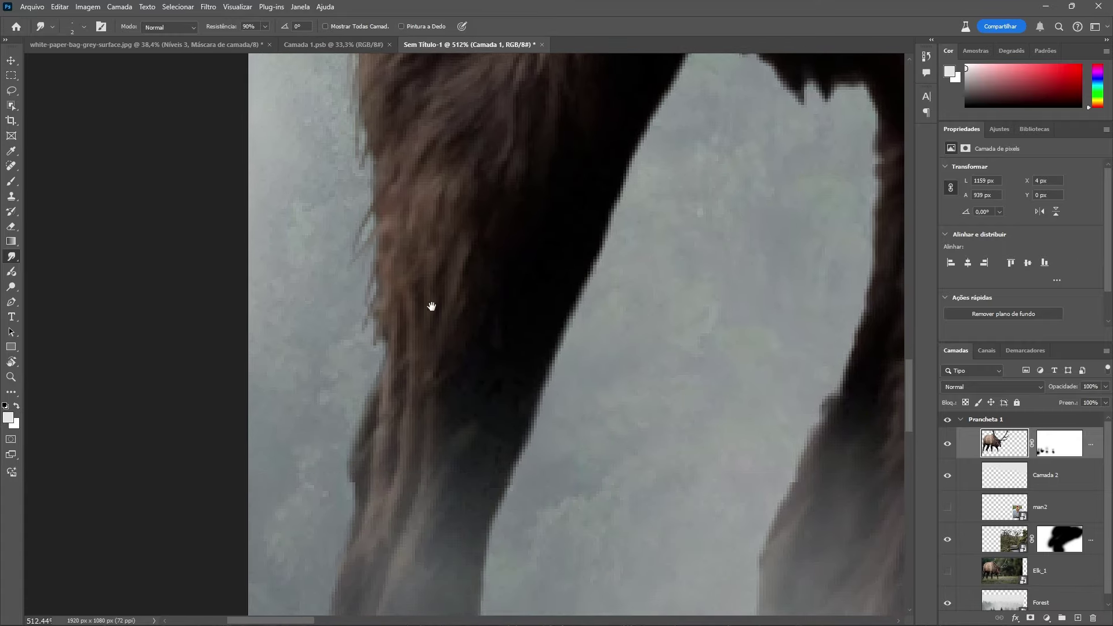
pyautogui.moveTo(438, 348); pyautogui.dragTo(466, 264)
pyautogui.moveTo(387, 396); pyautogui.dragTo(370, 436)
# Step: Pull fur strands out of the edges around the underbelly and the elk's second hind leg
pyautogui.scroll(-2, 406, 441)
pyautogui.moveTo(667, 145); pyautogui.dragTo(457, 294)
pyautogui.moveTo(557, 226); pyautogui.dragTo(560, 268)
pyautogui.moveTo(522, 232); pyautogui.dragTo(530, 264)
pyautogui.moveTo(503, 219)
pyautogui.mouseDown()
pyautogui.moveTo(512, 253)
pyautogui.moveTo(500, 247)
pyautogui.mouseUp()
pyautogui.moveTo(590, 389); pyautogui.dragTo(561, 425)
pyautogui.moveTo(586, 412); pyautogui.dragTo(565, 466)
pyautogui.moveTo(590, 371); pyautogui.dragTo(569, 426)
# Step: Smudge fur strands backward along the lower edge of the elk's belly
pyautogui.scroll(-5, 539, 359)
pyautogui.scroll(5, 715, 342)
pyautogui.moveTo(631, 325); pyautogui.dragTo(599, 338)
pyautogui.moveTo(563, 335); pyautogui.dragTo(486, 358)
pyautogui.moveTo(482, 339); pyautogui.dragTo(418, 362)
# Step: Smudge fine hairs down and outward along the curved rear edge of the elk's rump
pyautogui.scroll(-5, 419, 362)
pyautogui.scroll(4, 255, 238)
pyautogui.scroll(3, 130, 197)
pyautogui.moveTo(174, 104); pyautogui.dragTo(316, 348)
pyautogui.moveTo(334, 302); pyautogui.dragTo(306, 321)
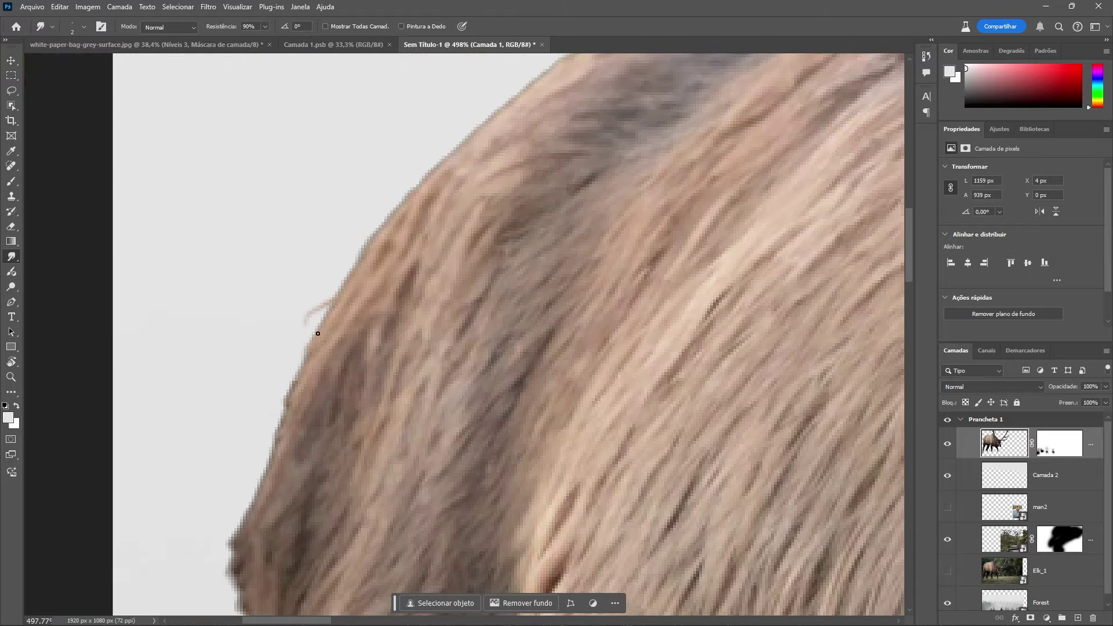
pyautogui.moveTo(302, 358); pyautogui.dragTo(268, 412)
pyautogui.moveTo(276, 430); pyautogui.dragTo(238, 504)
pyautogui.moveTo(249, 505); pyautogui.dragTo(226, 534)
pyautogui.moveTo(296, 377); pyautogui.dragTo(265, 410)
pyautogui.moveTo(323, 322); pyautogui.dragTo(285, 349)
pyautogui.moveTo(366, 239); pyautogui.dragTo(332, 287)
pyautogui.moveTo(280, 430); pyautogui.dragTo(246, 460)
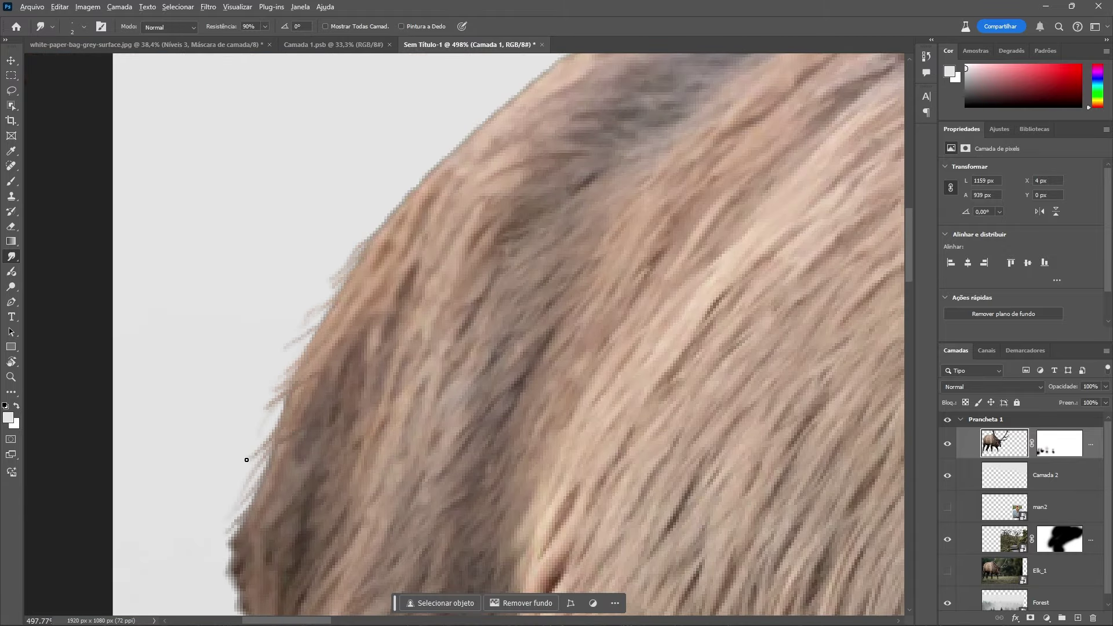
# Step: Pull short hairs out along the top edge of the elk's back, between the rump and the shoulder hump
pyautogui.scroll(-5, 246, 459)
pyautogui.scroll(6, 546, 310)
pyautogui.moveTo(341, 289); pyautogui.dragTo(301, 268)
pyautogui.moveTo(310, 293)
pyautogui.mouseDown()
pyautogui.moveTo(280, 278)
pyautogui.moveTo(229, 298)
pyautogui.mouseUp()
pyautogui.moveTo(155, 312)
pyautogui.mouseDown()
pyautogui.moveTo(315, 327)
pyautogui.moveTo(299, 324)
pyautogui.mouseUp()
pyautogui.moveTo(264, 332); pyautogui.dragTo(224, 317)
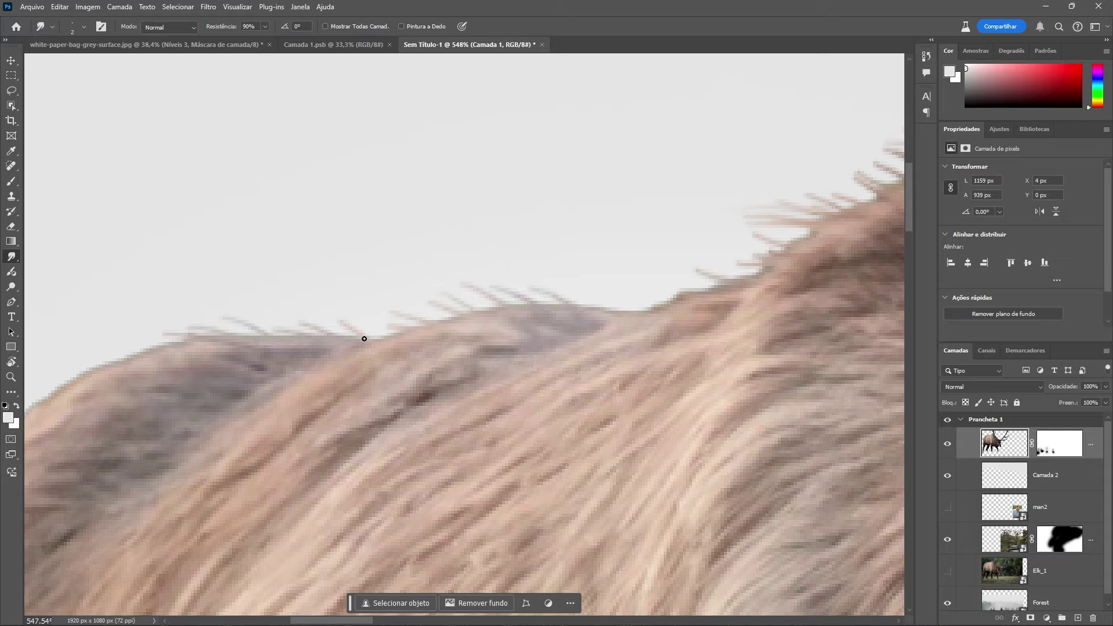
# Step: Smudge hair strands downward from the elk's jaw and chin
pyautogui.moveTo(364, 339)
pyautogui.mouseDown()
pyautogui.moveTo(616, 303)
pyautogui.moveTo(638, 284)
pyautogui.mouseUp()
pyautogui.scroll(-3, 691, 492)
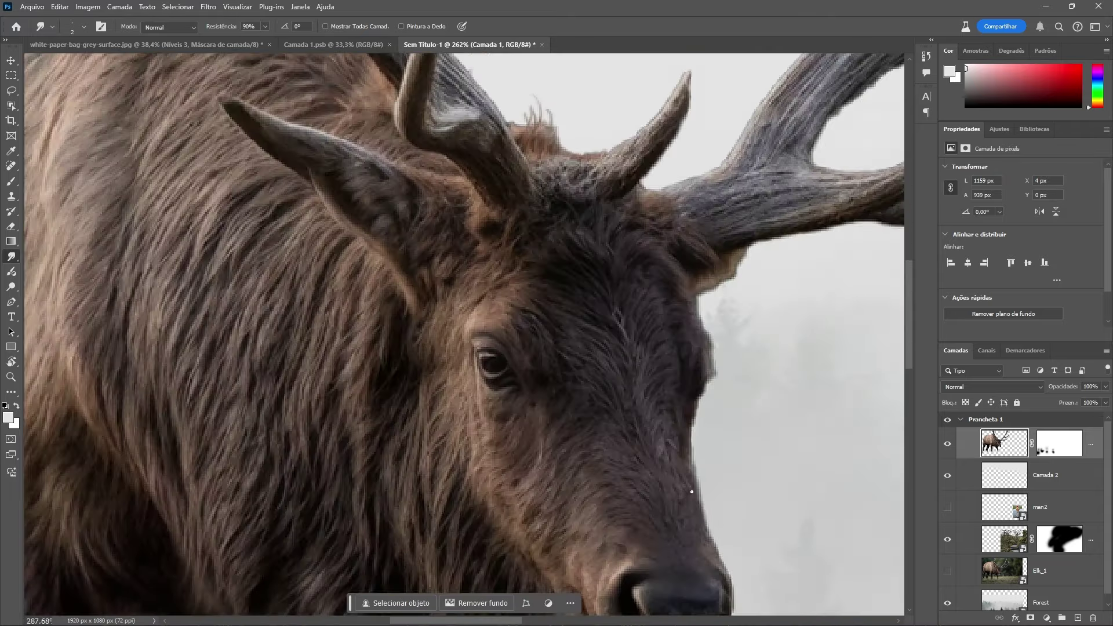
pyautogui.scroll(3, 691, 492)
pyautogui.moveTo(511, 557)
pyautogui.mouseDown()
pyautogui.moveTo(502, 380)
pyautogui.moveTo(462, 451)
pyautogui.mouseUp()
pyautogui.moveTo(447, 420); pyautogui.dragTo(438, 460)
pyautogui.moveTo(428, 418); pyautogui.dragTo(428, 480)
pyautogui.moveTo(410, 438); pyautogui.dragTo(416, 482)
pyautogui.moveTo(496, 387)
pyautogui.mouseDown()
pyautogui.moveTo(490, 434)
pyautogui.moveTo(505, 409)
pyautogui.mouseUp()
pyautogui.moveTo(526, 353); pyautogui.dragTo(523, 397)
# Step: Add smudged fur strands to the edges of the elk's front and hind legs
pyautogui.scroll(-5, 505, 429)
pyautogui.scroll(2, 506, 283)
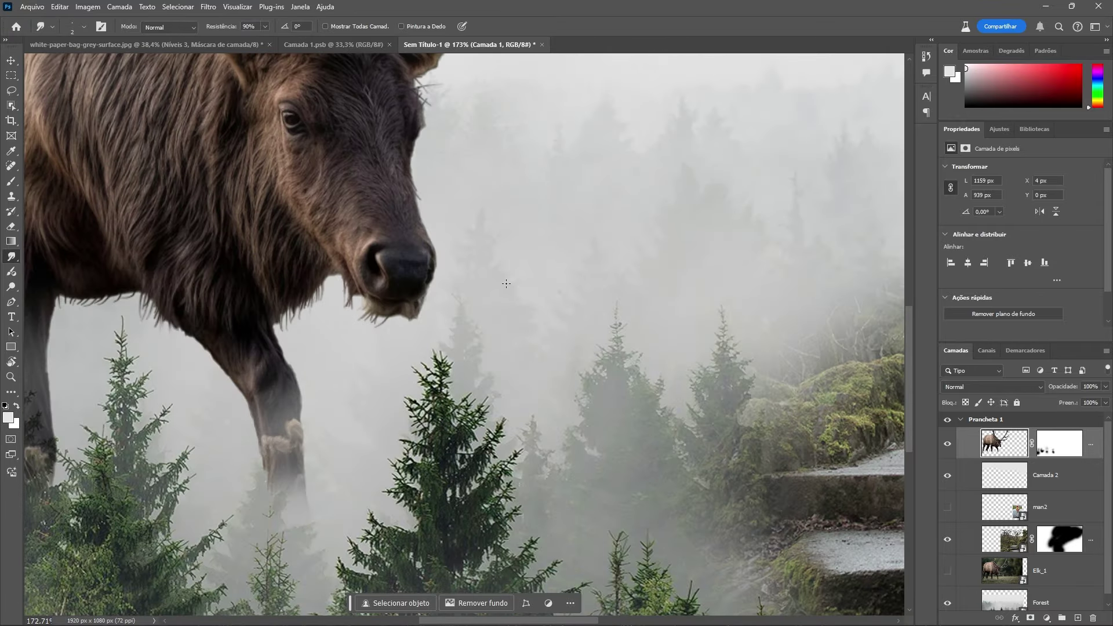
pyautogui.scroll(3, 524, 268)
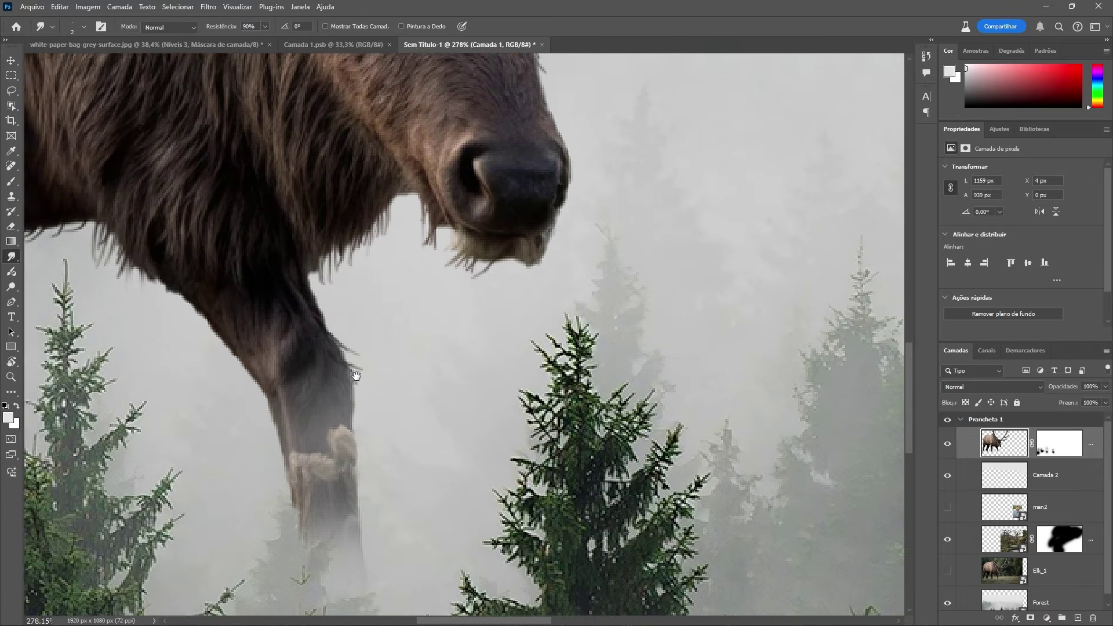
pyautogui.scroll(-4, 346, 395)
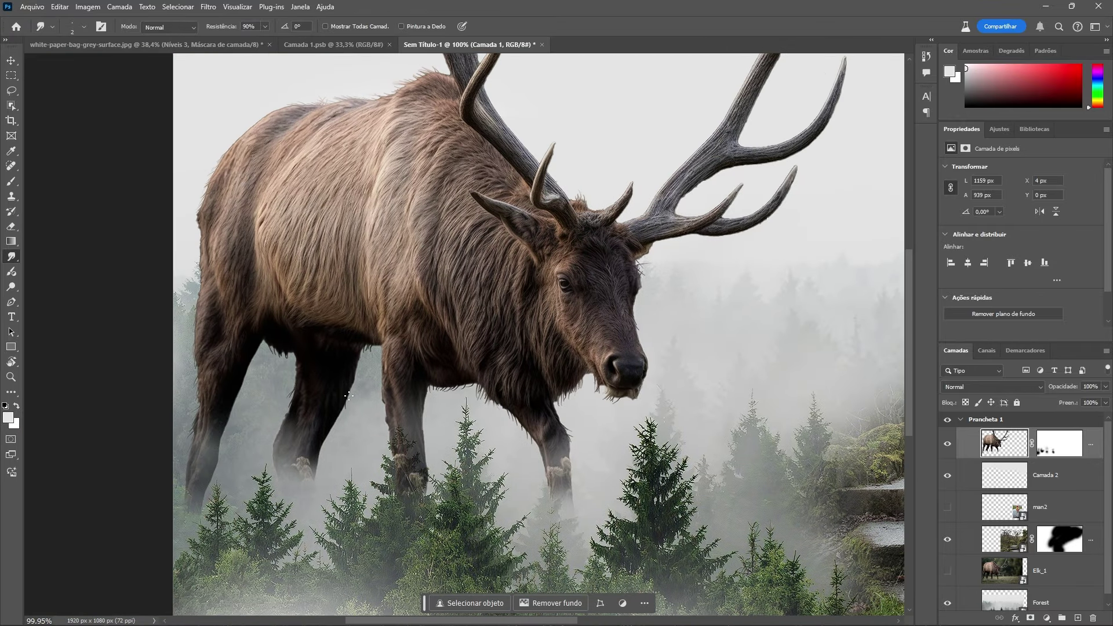
pyautogui.scroll(-2, 354, 395)
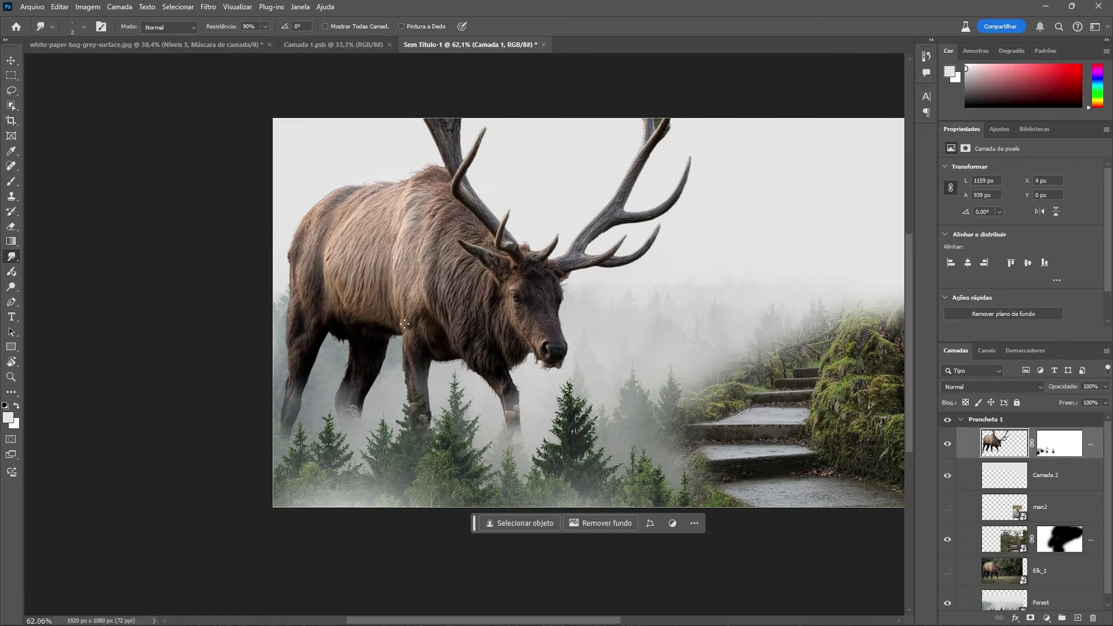
pyautogui.scroll(-2, 405, 324)
pyautogui.scroll(7, 383, 317)
pyautogui.moveTo(301, 468); pyautogui.dragTo(283, 493)
pyautogui.moveTo(297, 508); pyautogui.dragTo(350, 399)
pyautogui.moveTo(322, 451); pyautogui.dragTo(299, 482)
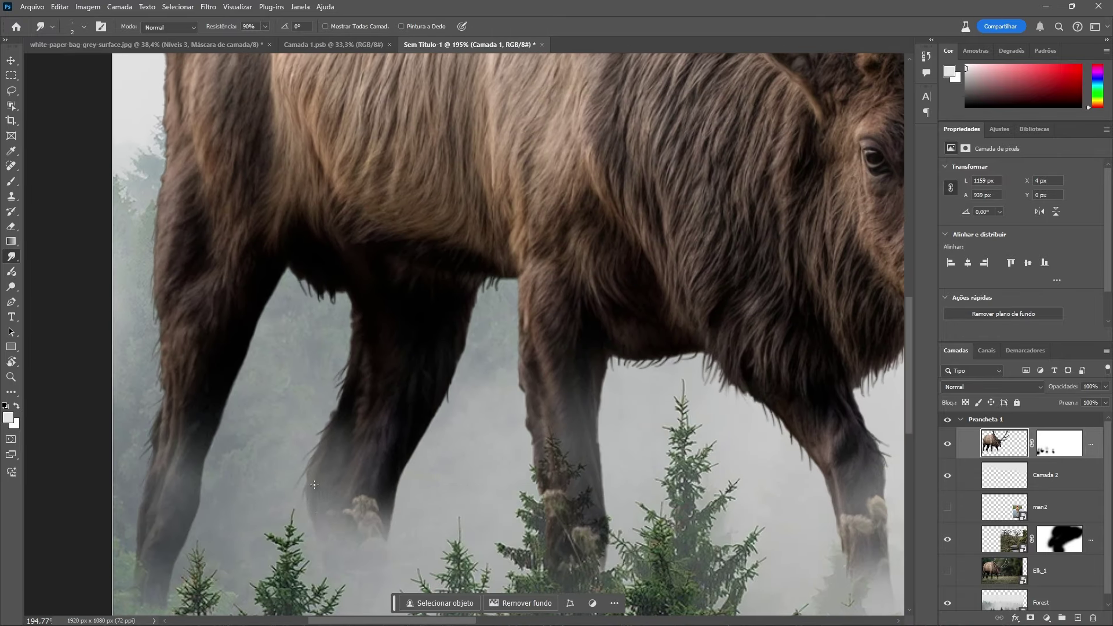
pyautogui.moveTo(200, 494)
pyautogui.keyDown('space'); pyautogui.mouseDown()
pyautogui.moveTo(340, 424)
pyautogui.moveTo(341, 441)
pyautogui.mouseUp(); pyautogui.keyUp('space')
pyautogui.keyDown('space'); pyautogui.moveTo(677, 376); pyautogui.dragTo(554, 379); pyautogui.keyUp('space')
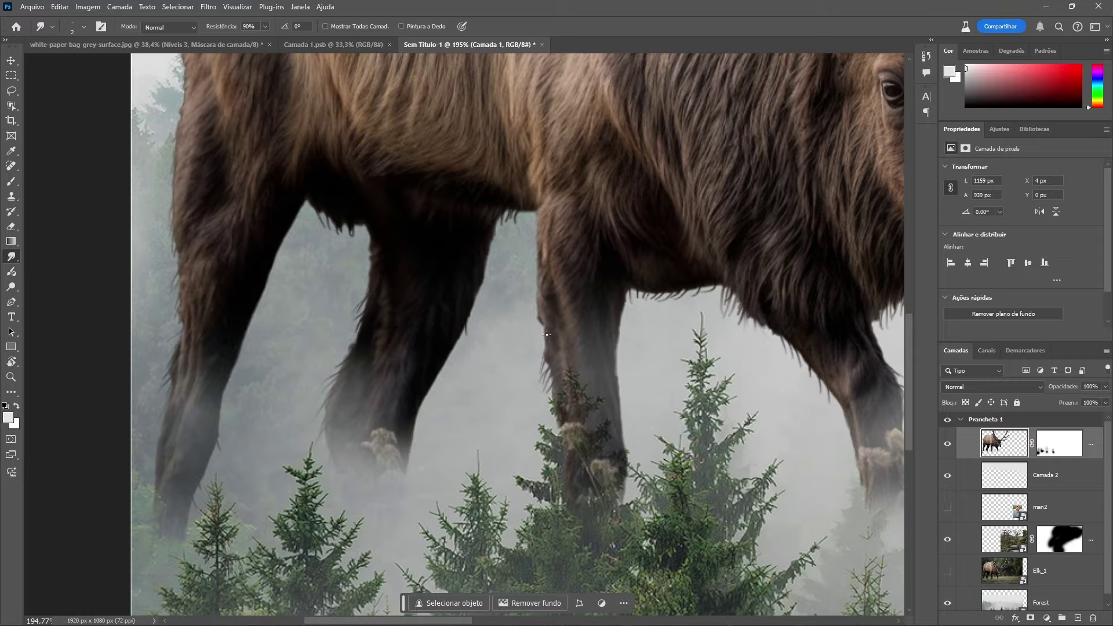
# Step: Pull additional fine hairs out of the bare upper edge where the elk's back curves into the rump
pyautogui.scroll(-4, 547, 334)
pyautogui.scroll(5, 318, 247)
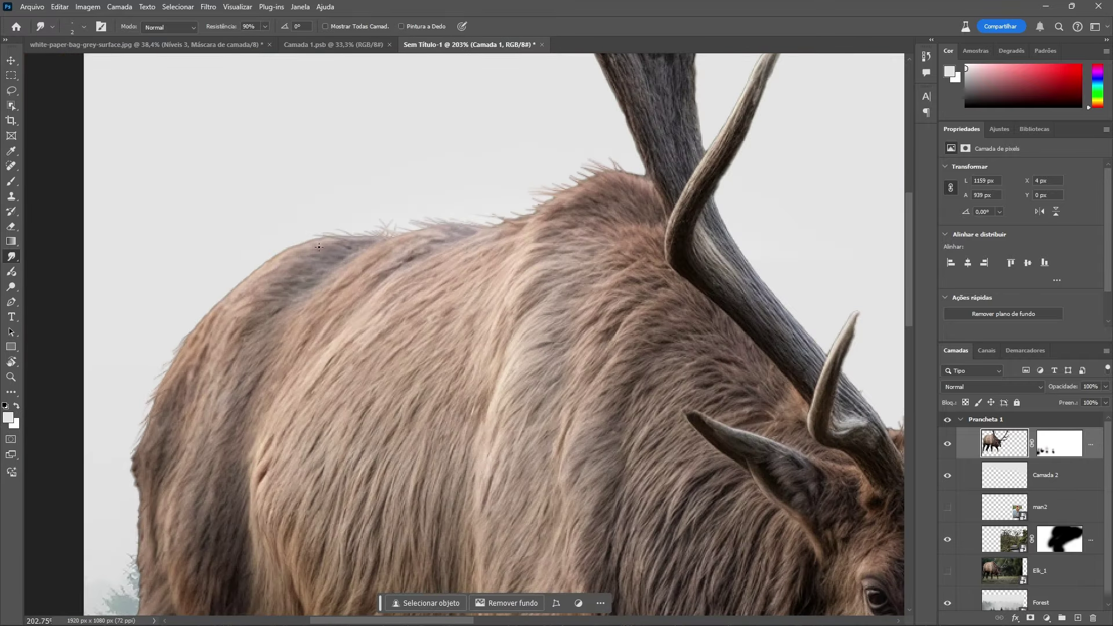
pyautogui.scroll(5, 256, 285)
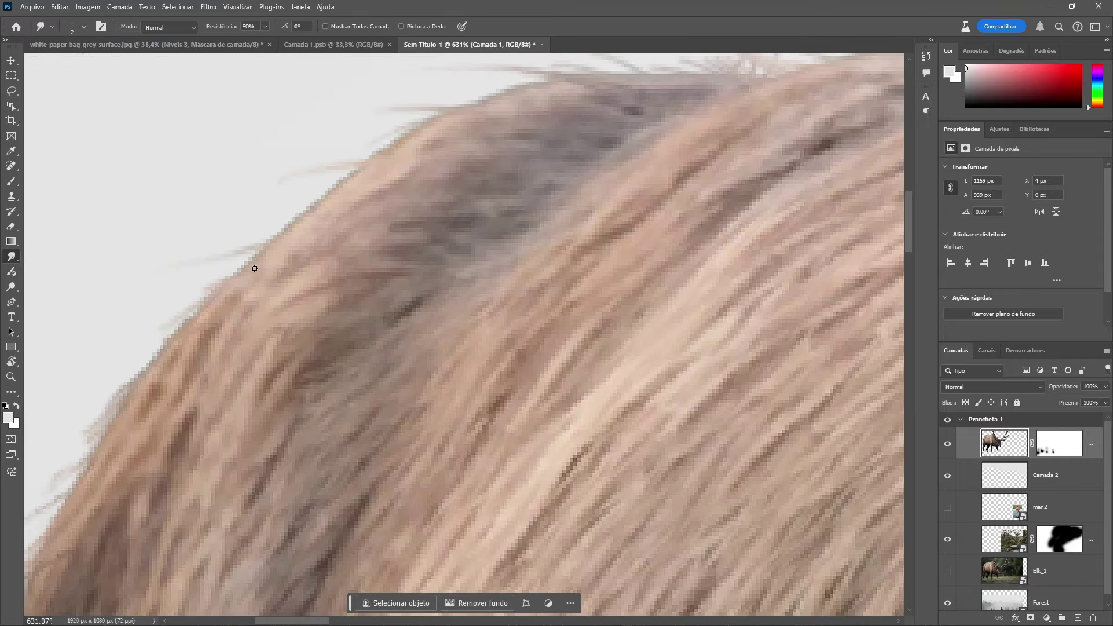
# Step: Smudge hair strands around the elk's far ear and the fur tuft between the antlers
pyautogui.scroll(-3, 387, 440)
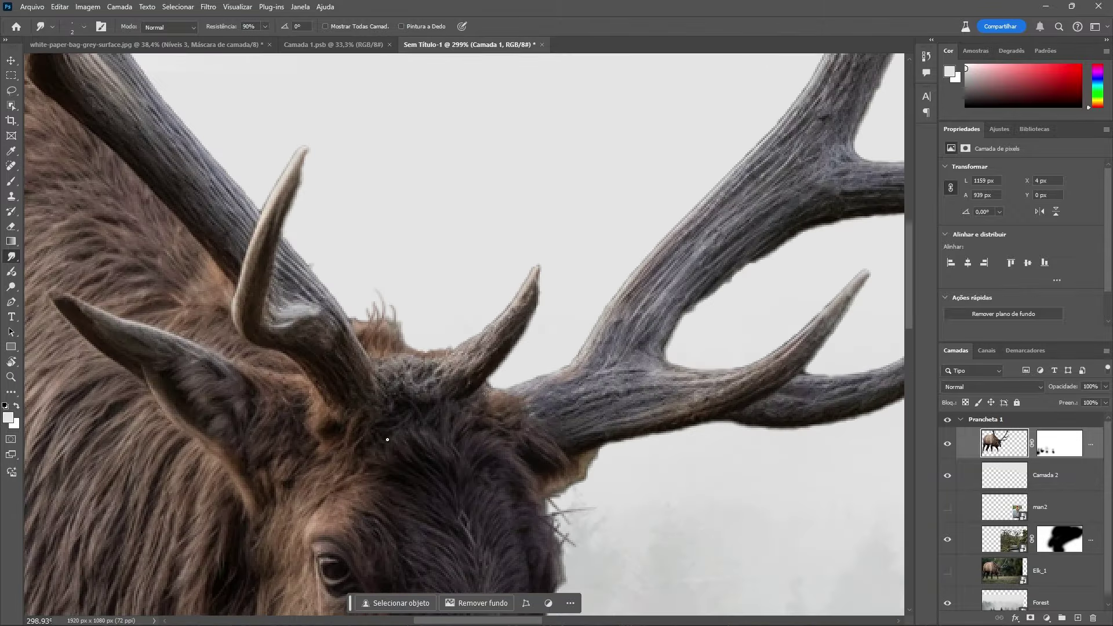
pyautogui.moveTo(561, 485); pyautogui.dragTo(577, 508)
pyautogui.moveTo(564, 490); pyautogui.dragTo(571, 515)
pyautogui.moveTo(583, 474); pyautogui.dragTo(594, 476)
pyautogui.moveTo(581, 468); pyautogui.dragTo(600, 467)
pyautogui.moveTo(400, 345); pyautogui.dragTo(413, 329)
pyautogui.scroll(-7, 438, 358)
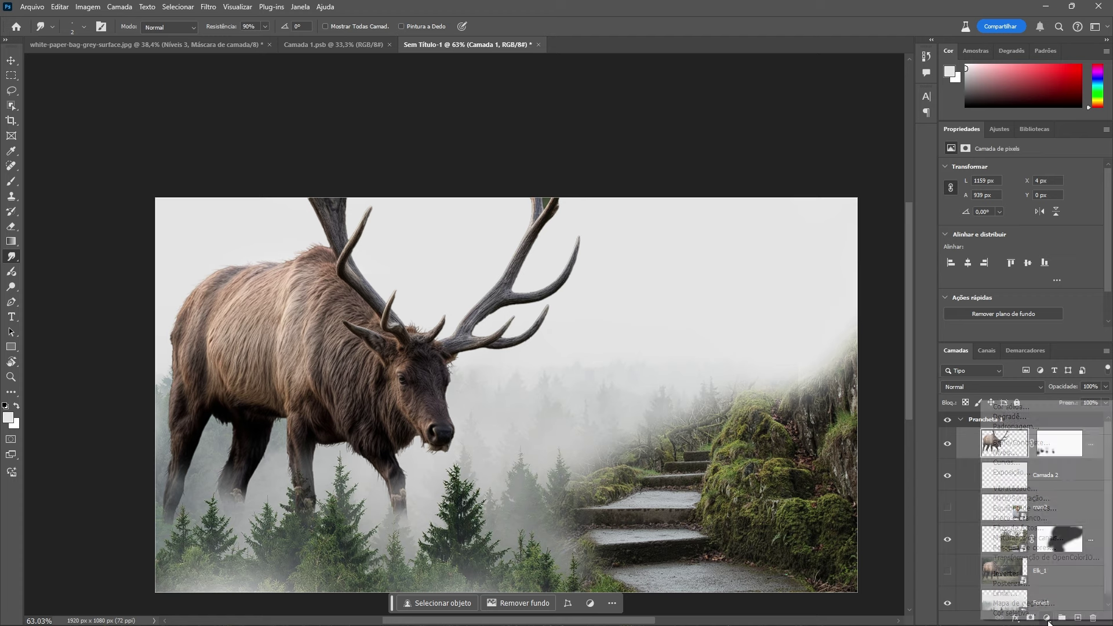
# Step: Add a Channel Mixer adjustment layer above the elk and clip it to the elk layer
pyautogui.click(1047, 618)
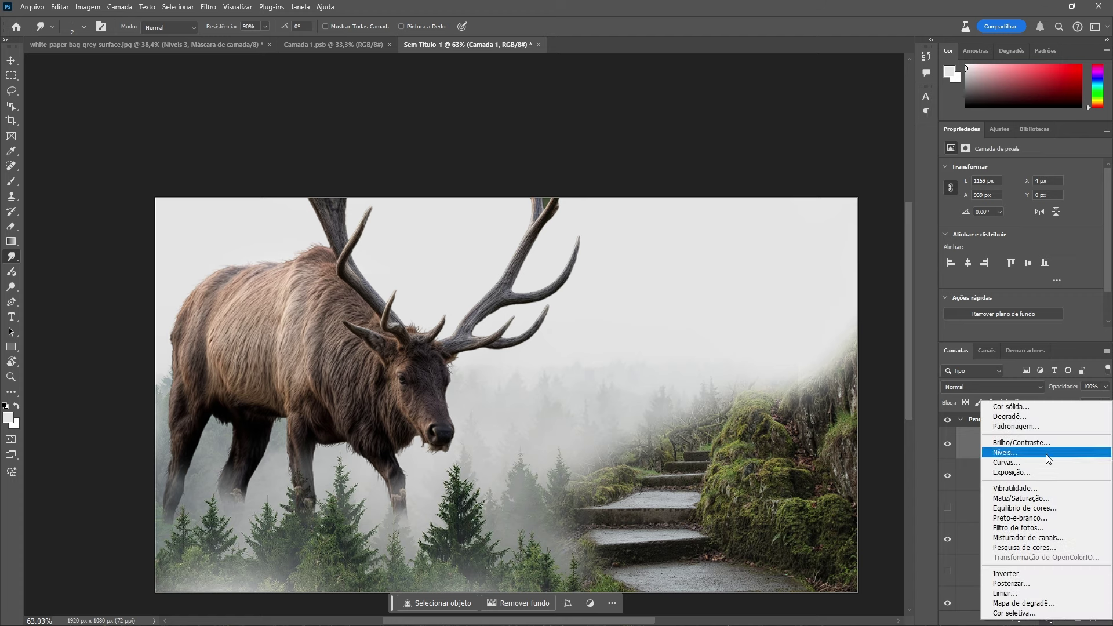
pyautogui.click(1051, 536)
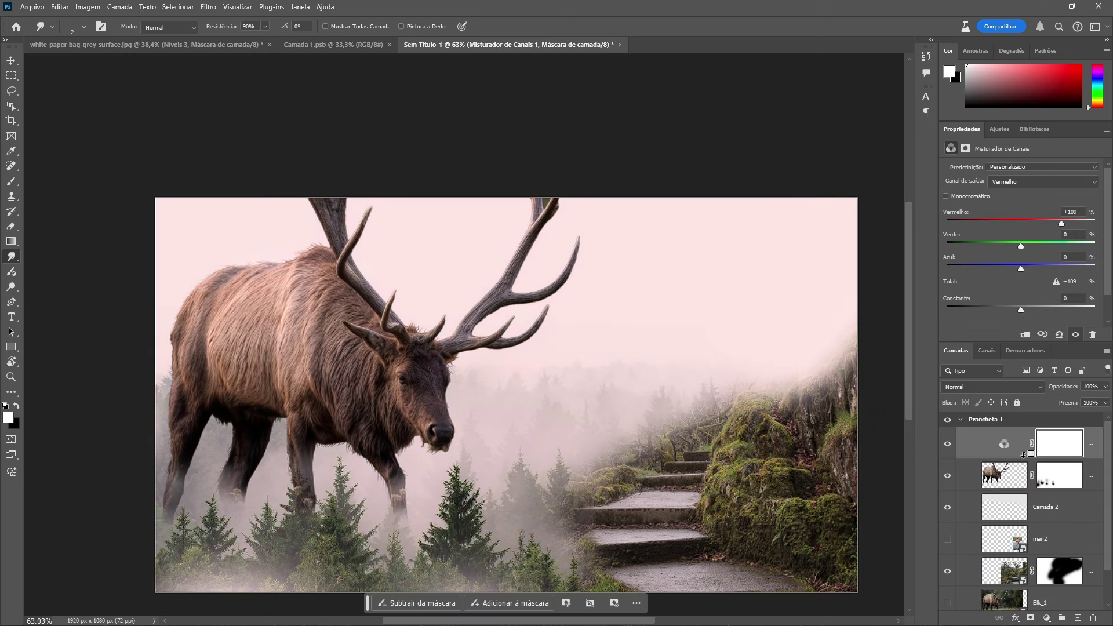
pyautogui.click(1025, 334)
# Step: In the Channel Mixer's red output channel, set red to +80% and blue to +11%
pyautogui.moveTo(1061, 223); pyautogui.dragTo(1055, 224)
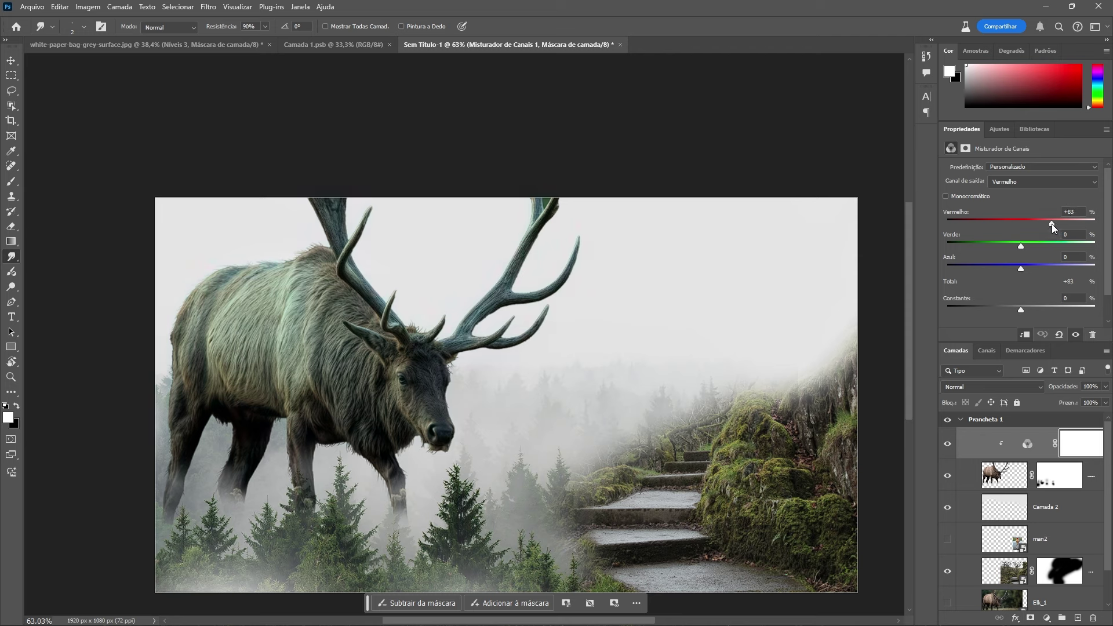
pyautogui.moveTo(1050, 224); pyautogui.dragTo(1055, 225)
pyautogui.moveTo(1051, 225); pyautogui.dragTo(1051, 225)
pyautogui.hotkey('alt', 'Tab')
pyautogui.moveTo(1021, 269); pyautogui.dragTo(1025, 269)
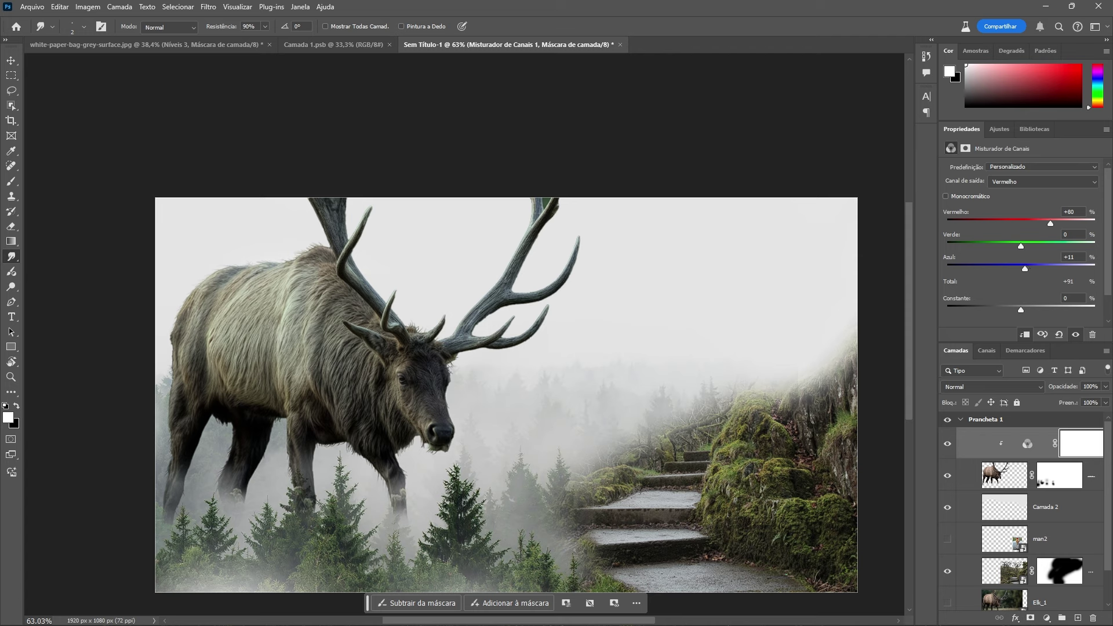
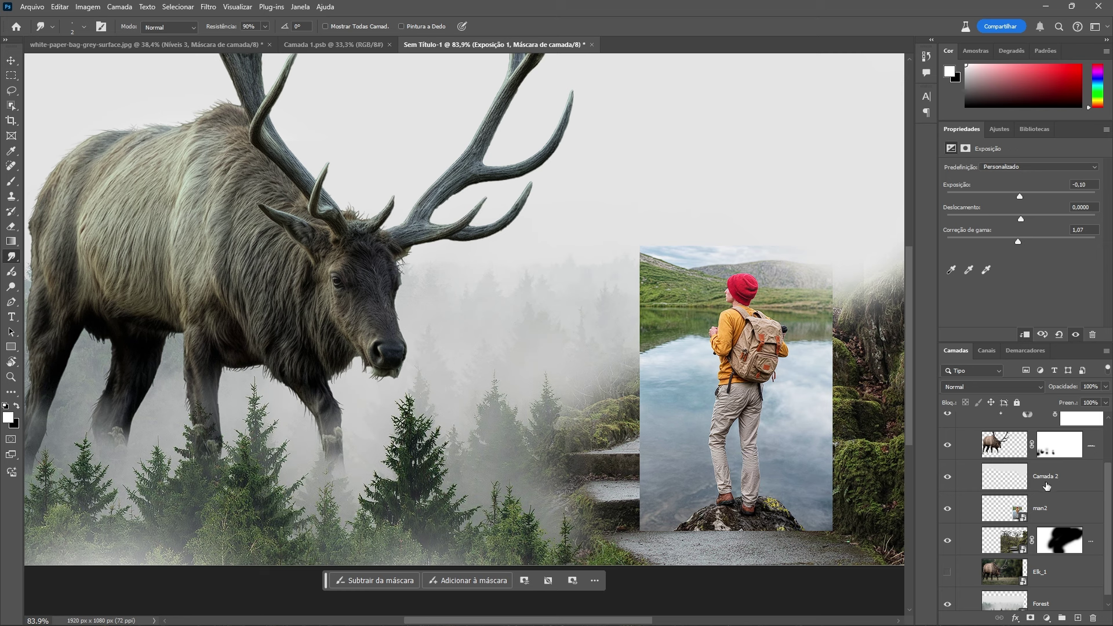
# Step: Mask out the lake background of the man2 layer so only the hiker is kept
pyautogui.scroll(-1, 1056, 468)
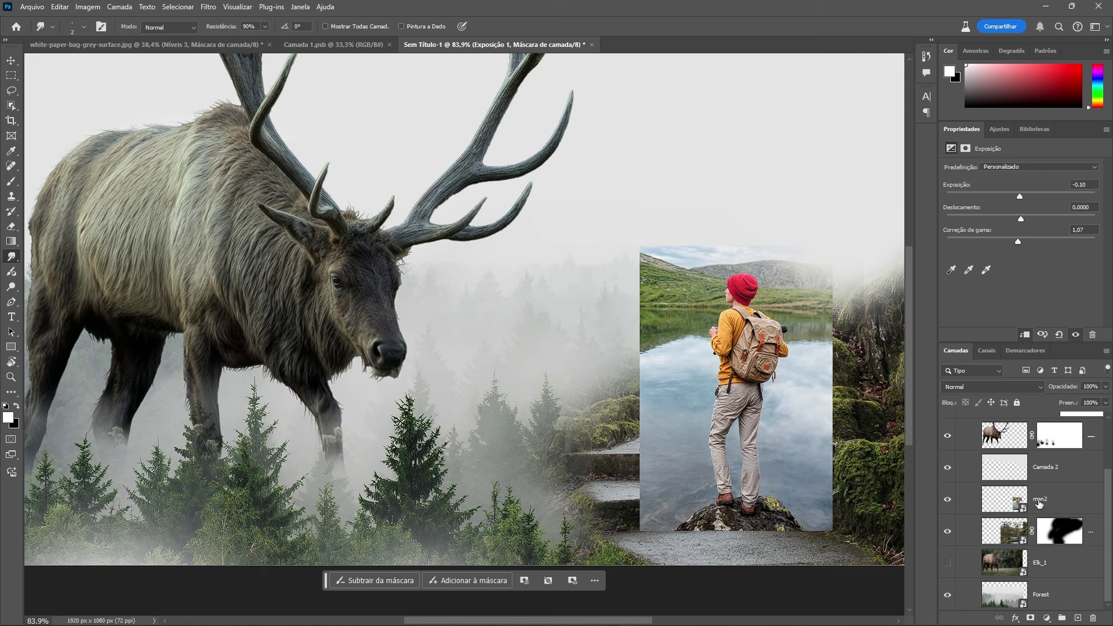
pyautogui.click(1001, 500)
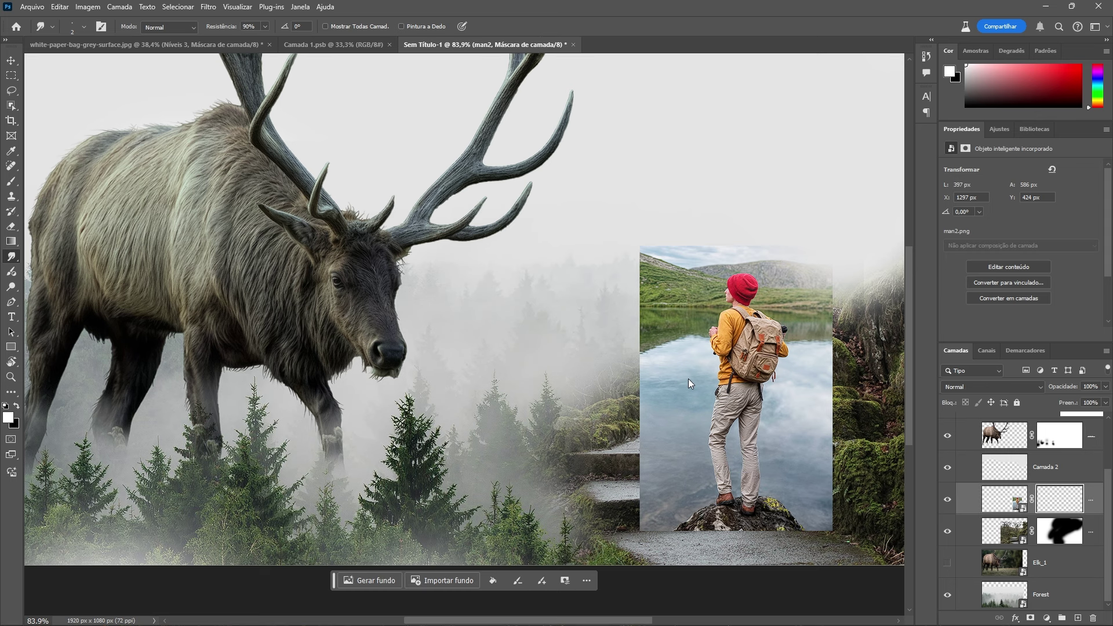
pyautogui.scroll(1, 632, 429)
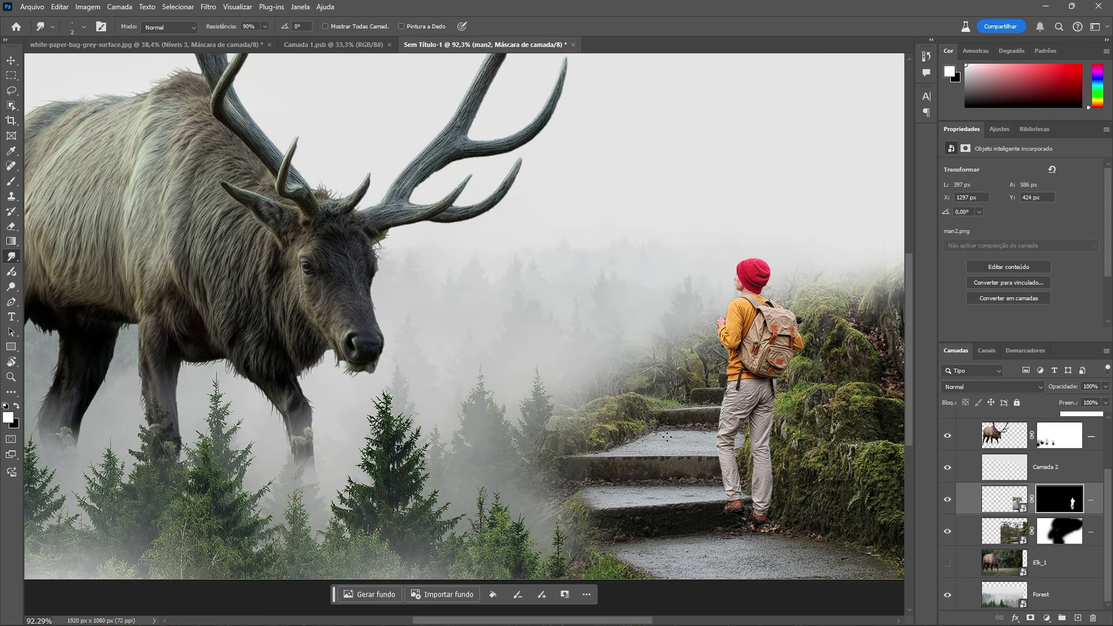
# Step: Move the hiker down onto the lowest stone landing and scale him to about 87% of his size
pyautogui.hotkey('ctrl', 't')
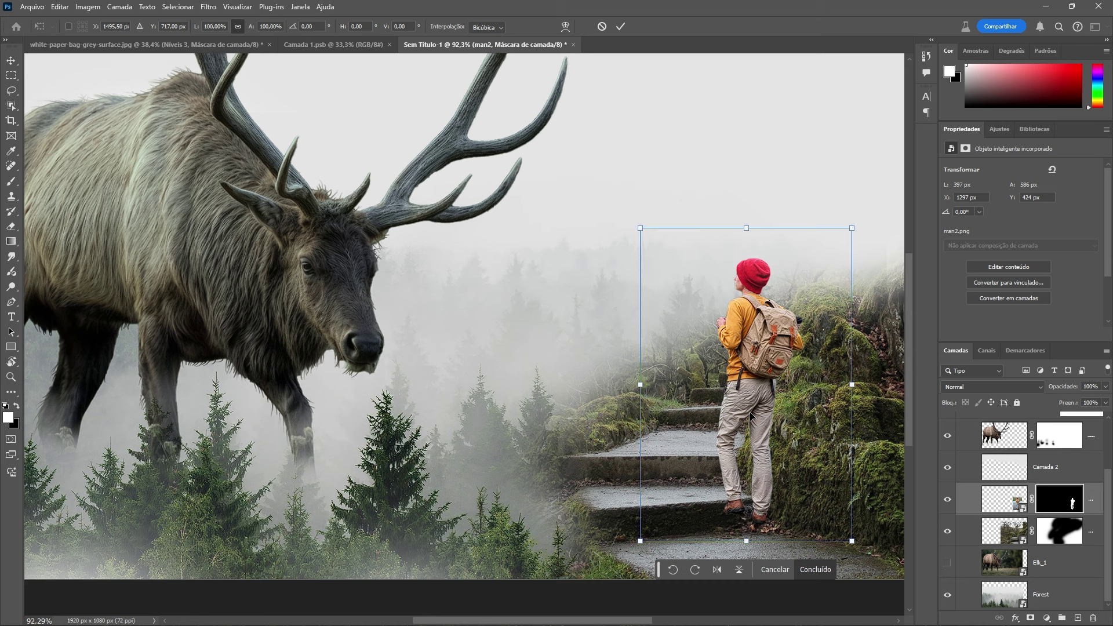
pyautogui.moveTo(748, 415); pyautogui.dragTo(735, 439)
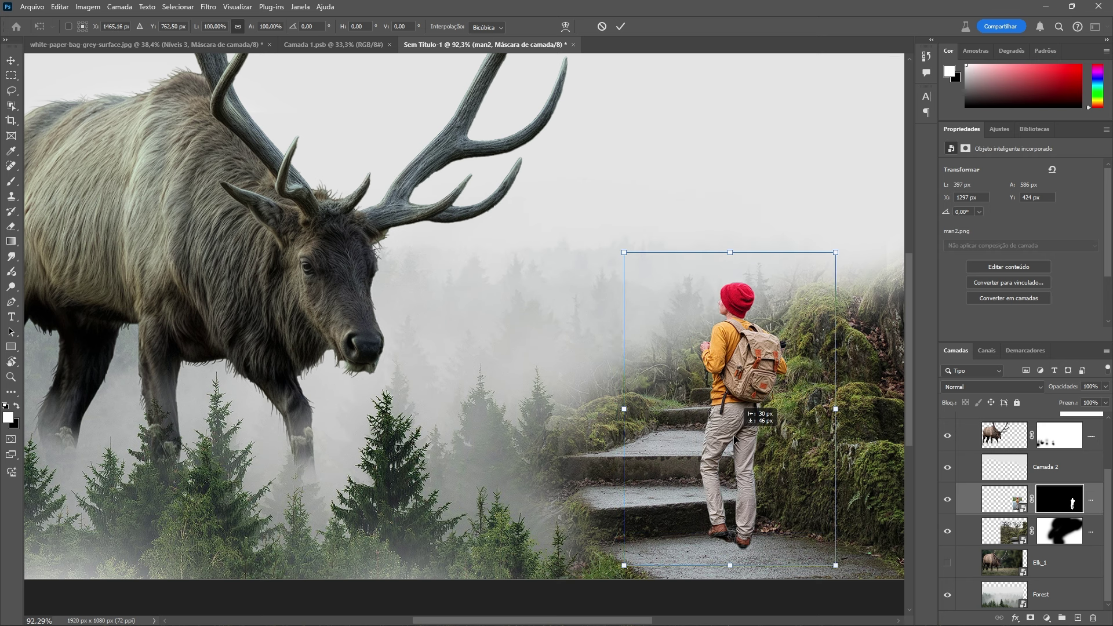
pyautogui.moveTo(835, 253); pyautogui.dragTo(808, 294)
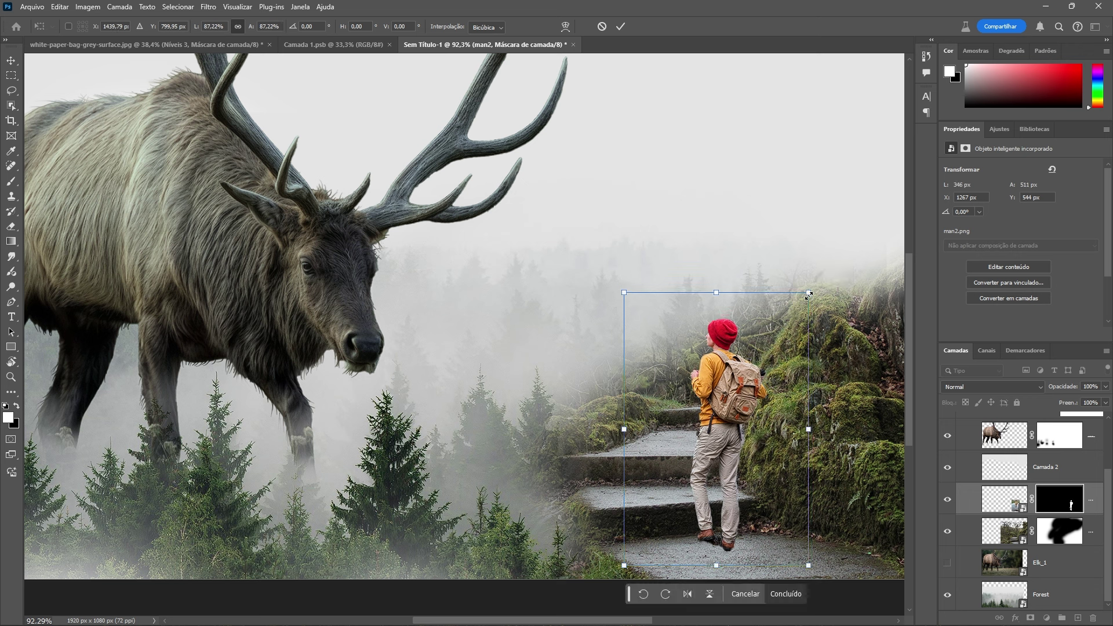
pyautogui.press('Return')
pyautogui.press('r')
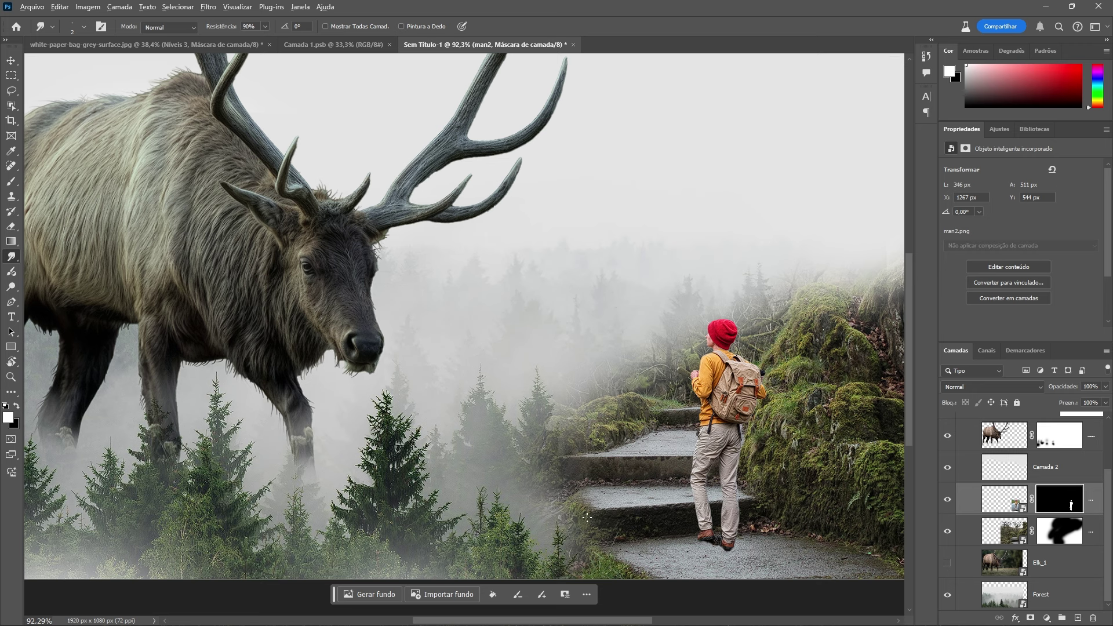
# Step: Dismiss the notification about removing the background through the cloud
pyautogui.scroll(-3, 587, 517)
pyautogui.scroll(3, 590, 517)
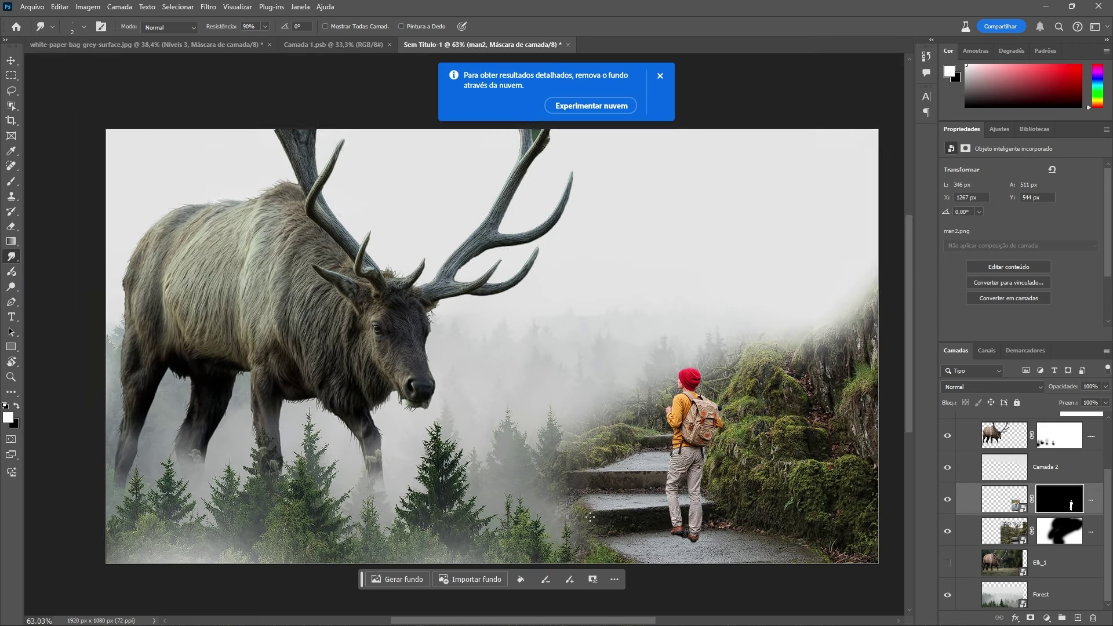
pyautogui.scroll(-1, 616, 354)
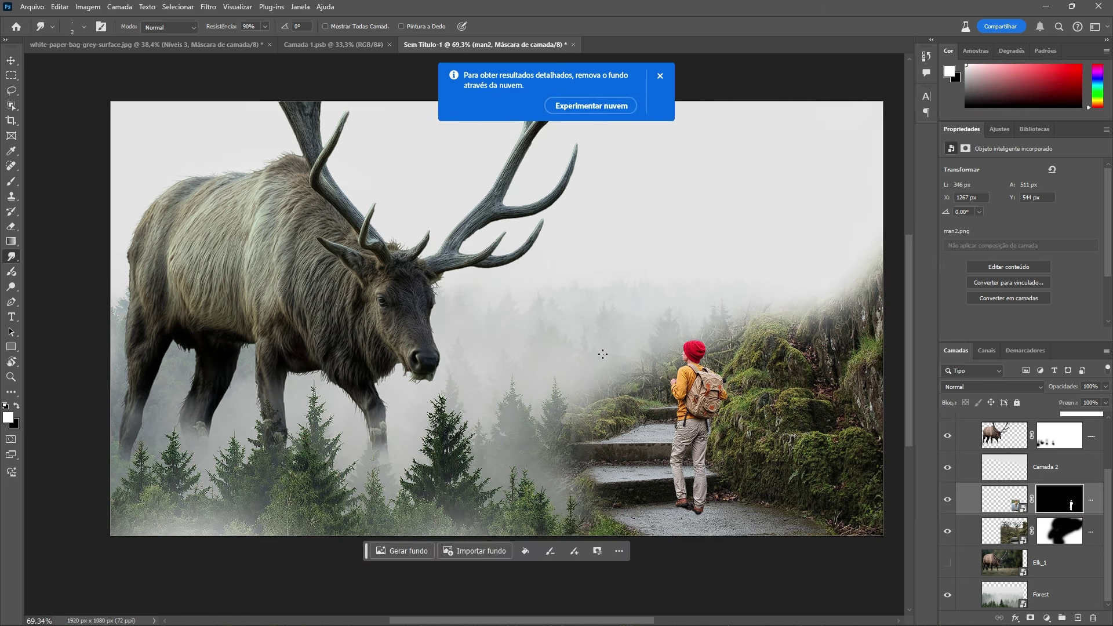
pyautogui.click(660, 75)
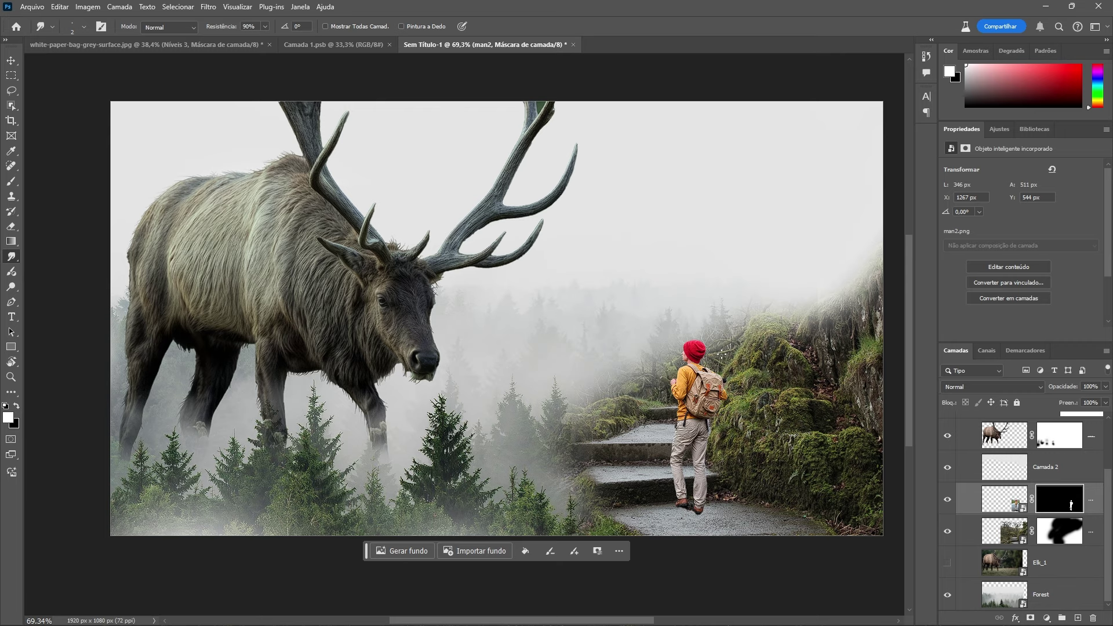
# Step: Switch to the Brush tool and shrink the brush to about 9 px for detail work at the hiker's boots
pyautogui.scroll(5, 693, 446)
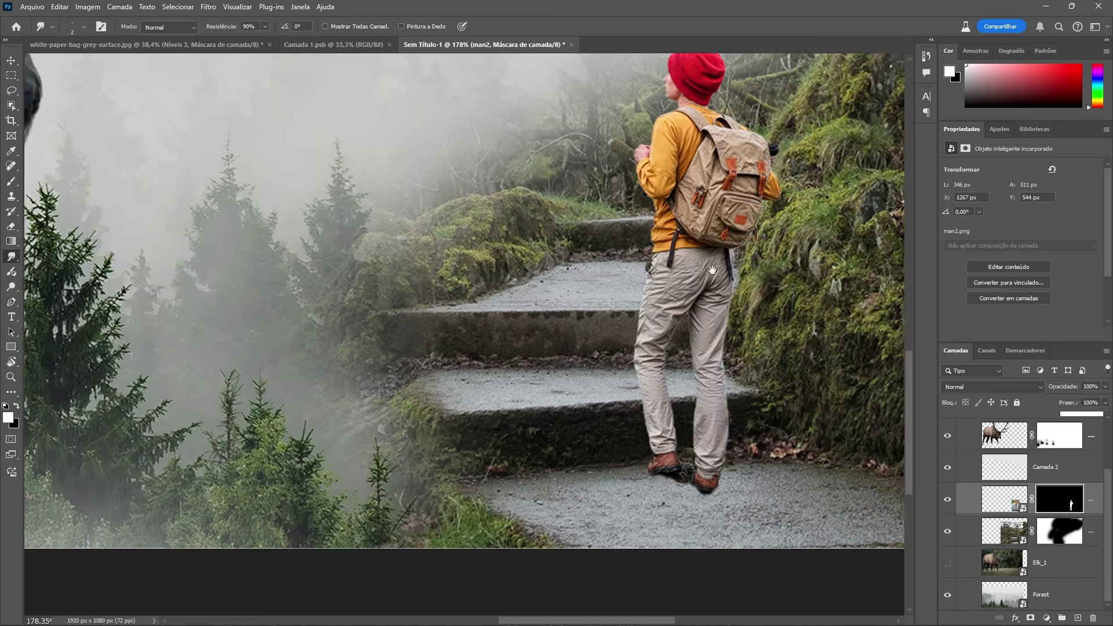
pyautogui.scroll(8, 705, 435)
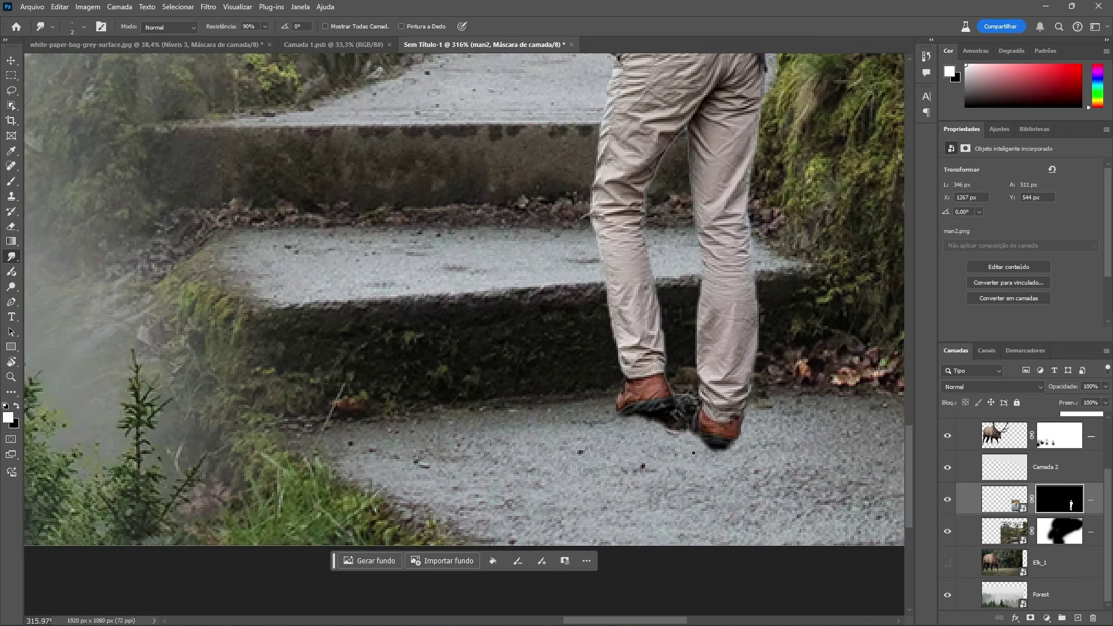
pyautogui.press('b')
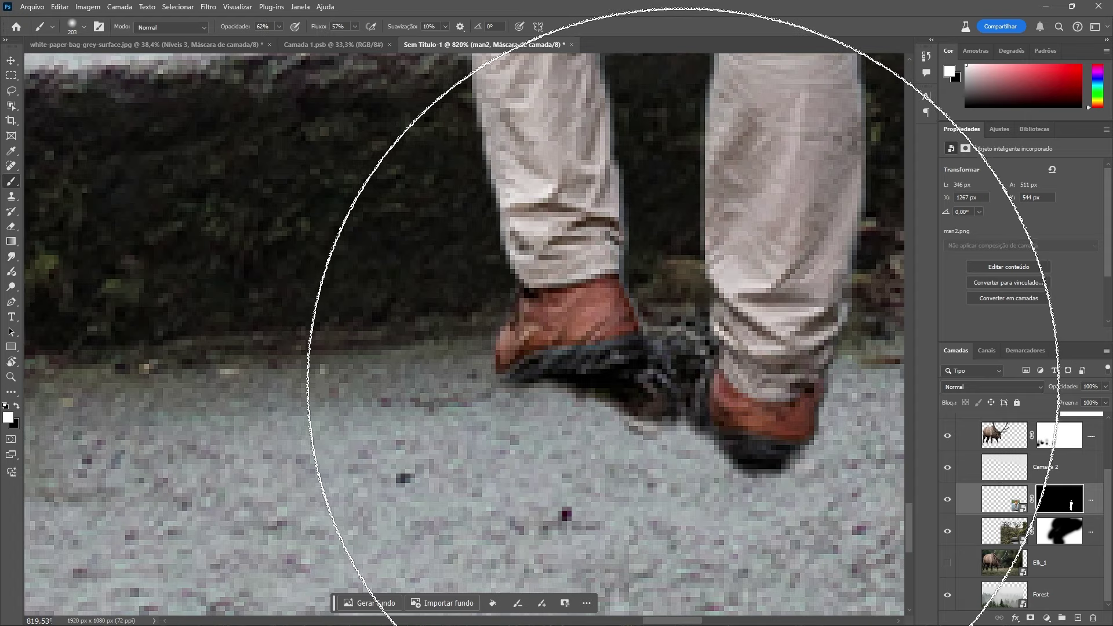
pyautogui.moveTo(681, 384); pyautogui.dragTo(222, 337)
# Step: Examine the whole composite at several magnifications, comparing the elk's scale with the hiker on the path
pyautogui.scroll(5, 302, 260)
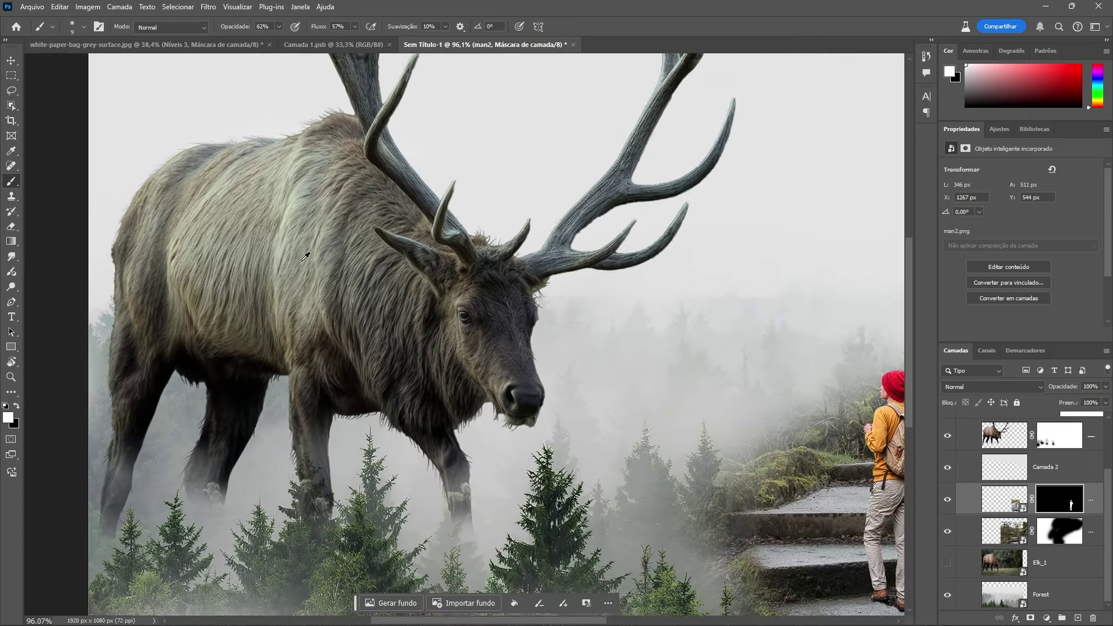
pyautogui.scroll(-2, 305, 256)
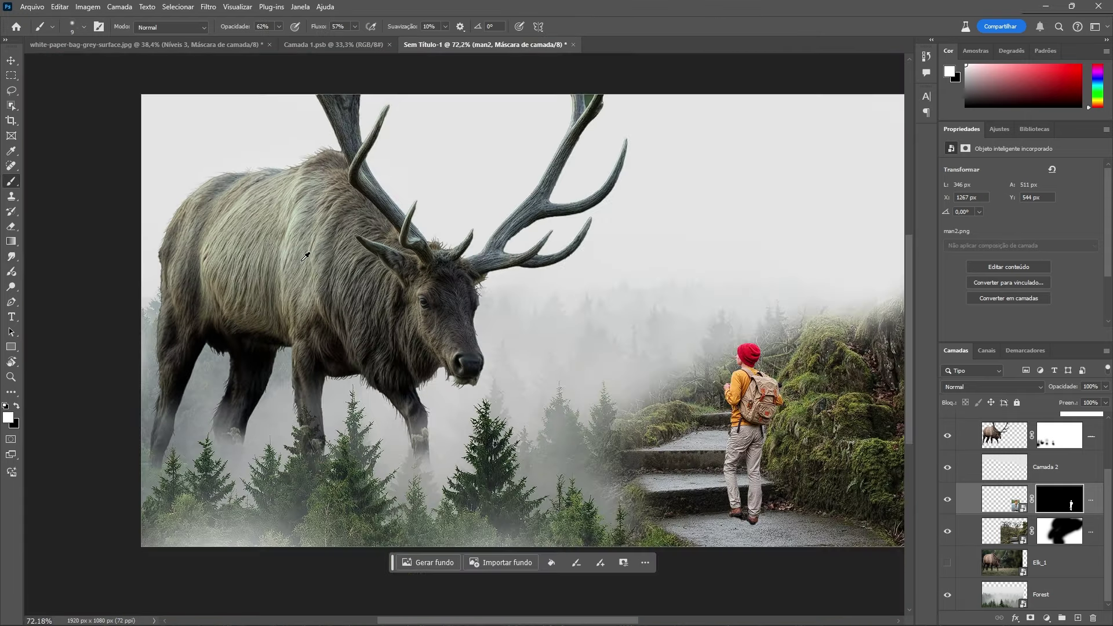
pyautogui.scroll(1, 304, 255)
pyautogui.scroll(-1, 218, 181)
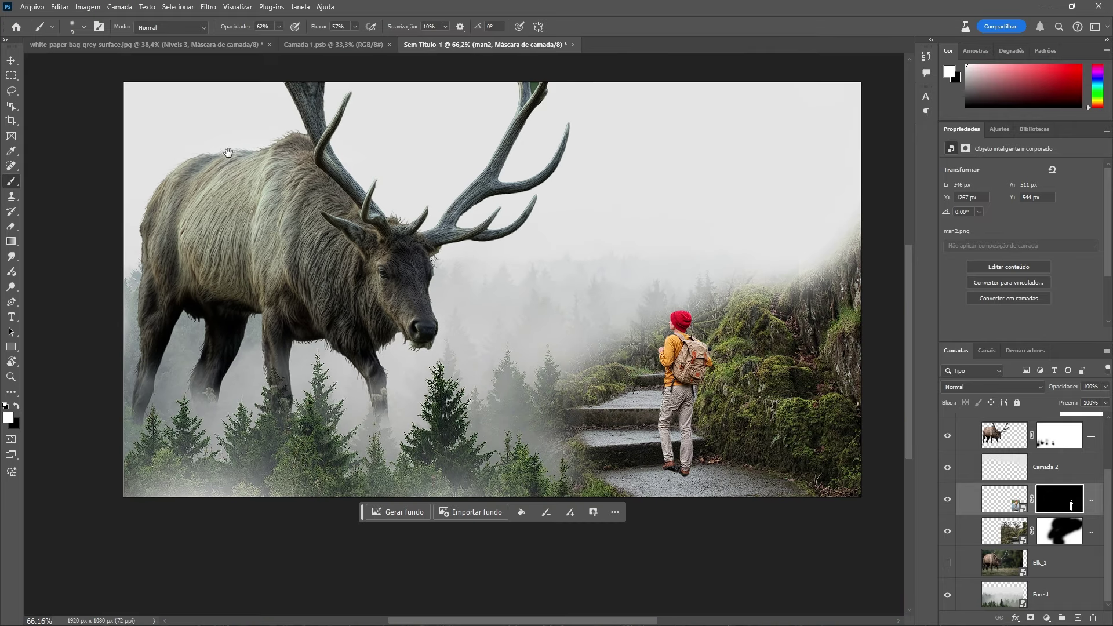
pyautogui.moveTo(262, 190); pyautogui.dragTo(319, 257)
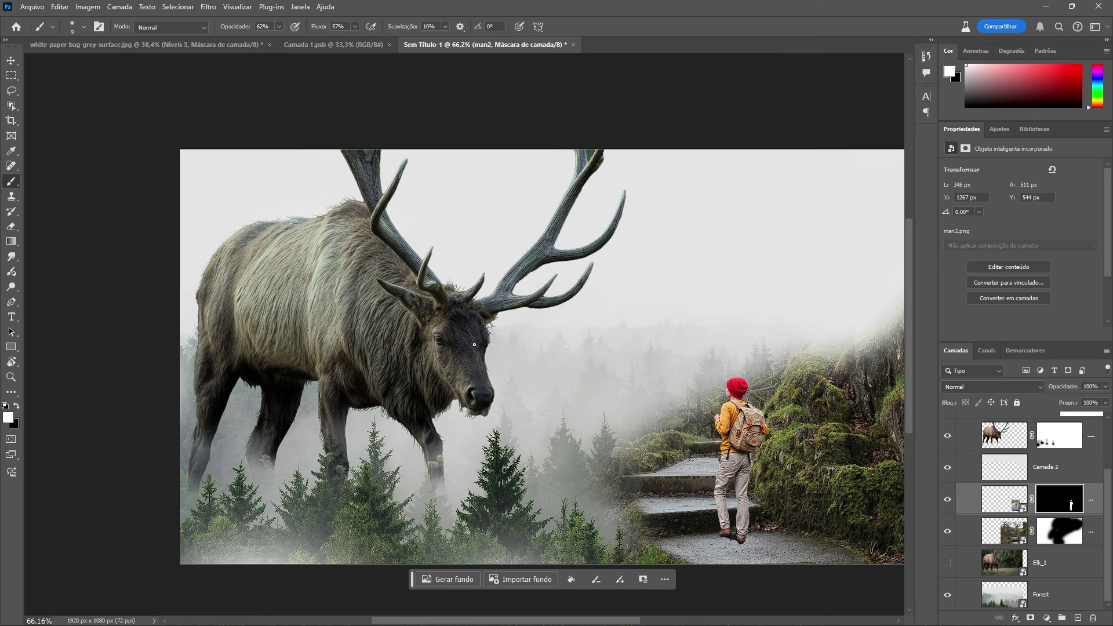
pyautogui.scroll(-1, 474, 344)
pyautogui.scroll(2, 463, 344)
pyautogui.scroll(-1, 455, 344)
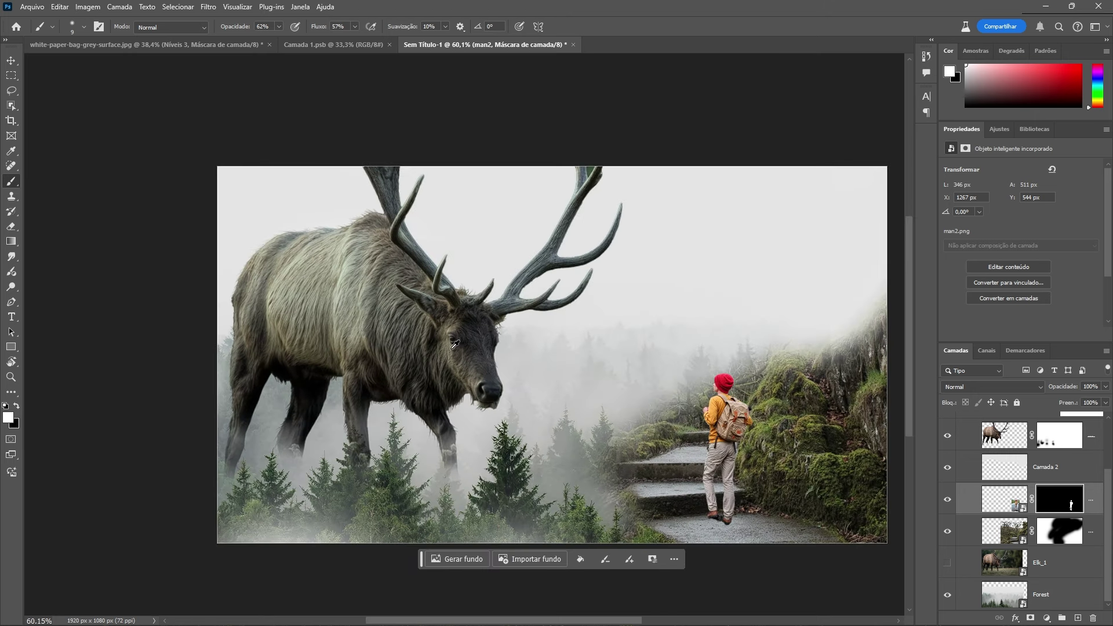
pyautogui.scroll(1, 455, 344)
pyautogui.scroll(-3, 400, 356)
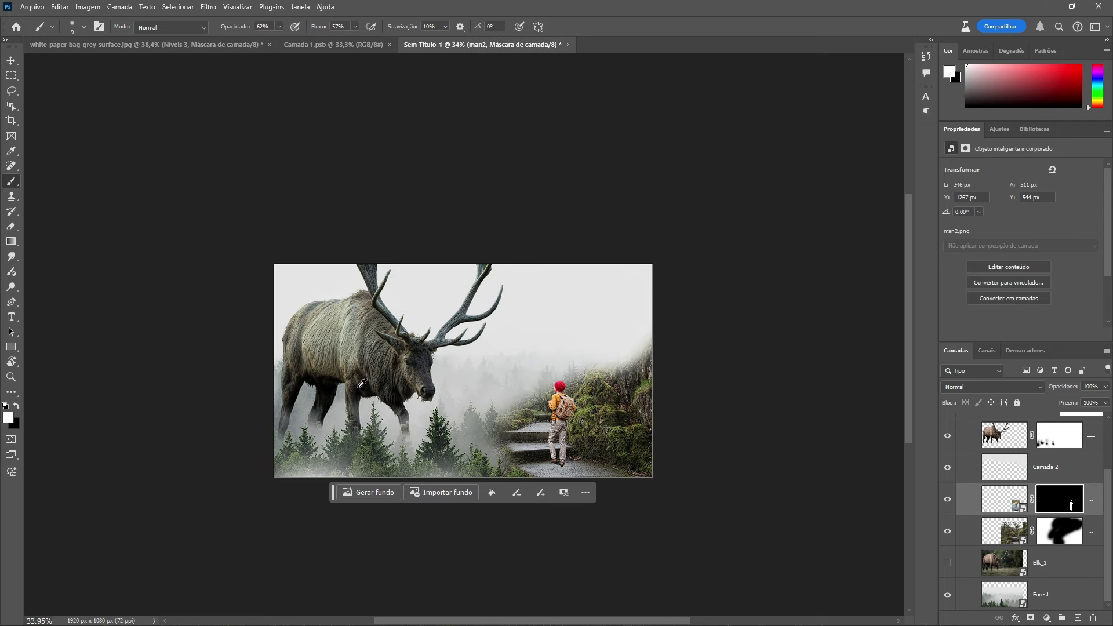
pyautogui.scroll(2, 423, 357)
pyautogui.scroll(-1, 423, 356)
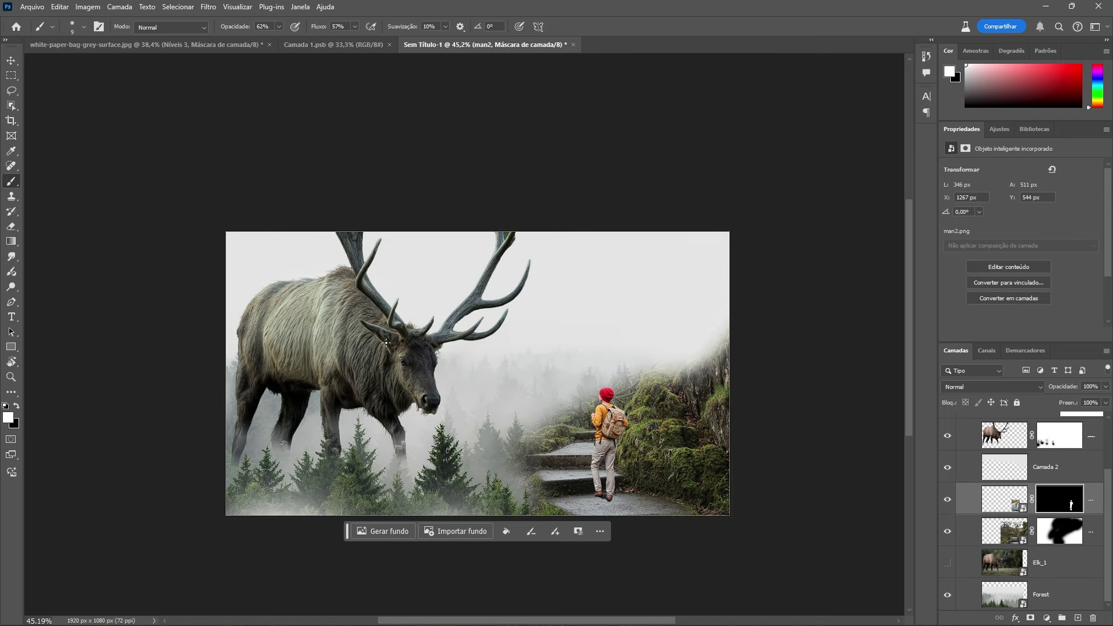
# Step: On the man2 layer mask, paint black over the leftover rock between and beneath the hiker's boots
pyautogui.scroll(5, 638, 467)
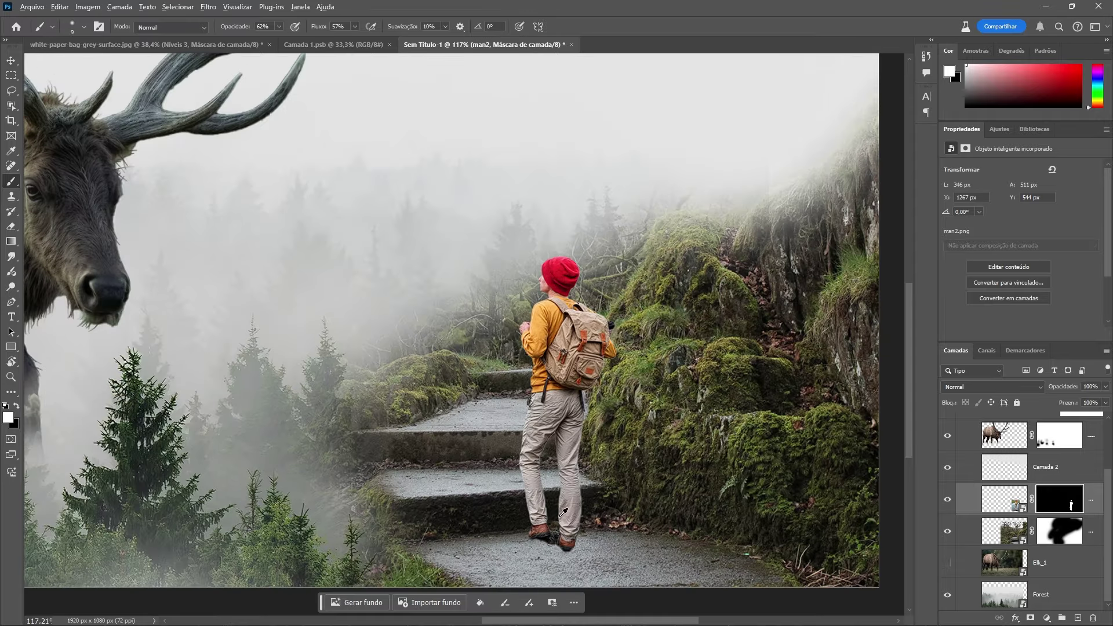
pyautogui.scroll(10, 562, 511)
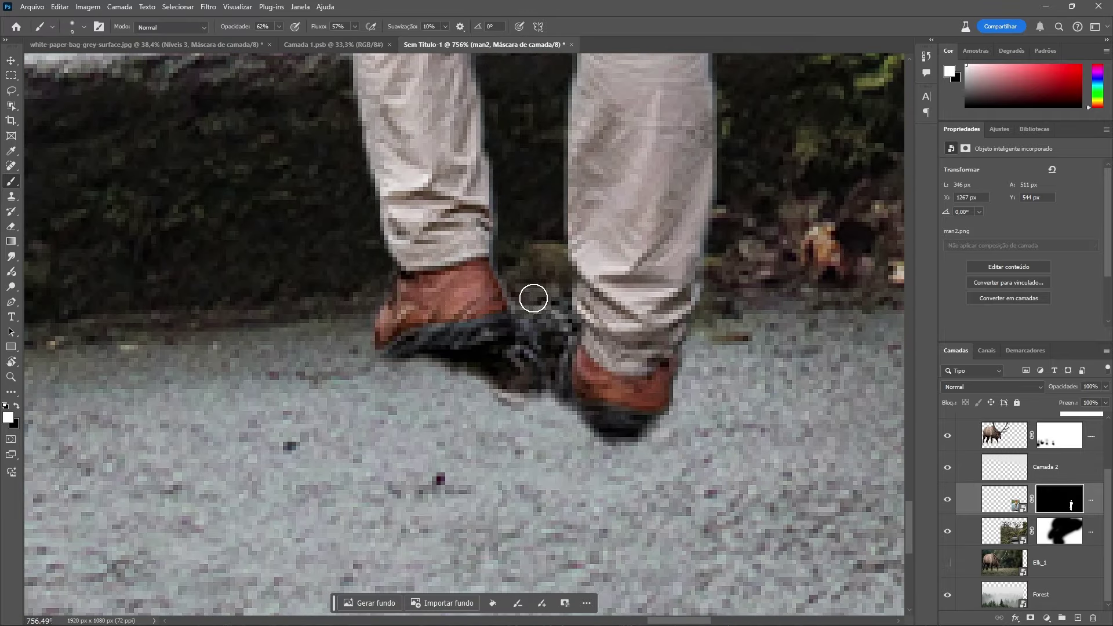
pyautogui.click(1061, 503)
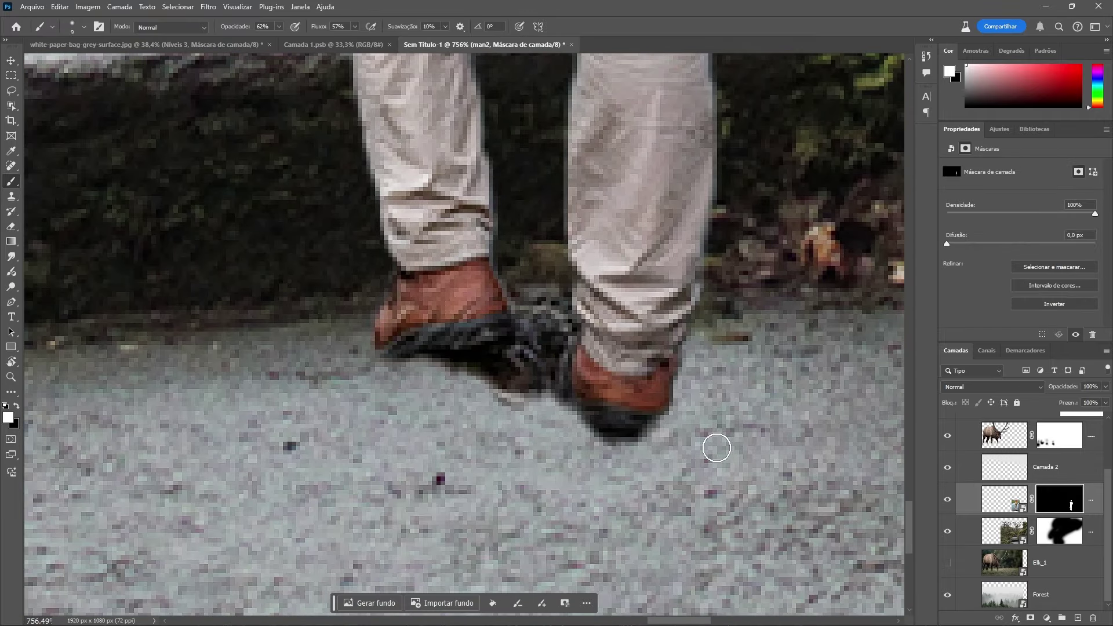
pyautogui.press('x')
pyautogui.moveTo(546, 328)
pyautogui.mouseDown()
pyautogui.moveTo(553, 374)
pyautogui.moveTo(536, 350)
pyautogui.moveTo(539, 309)
pyautogui.moveTo(536, 342)
pyautogui.moveTo(498, 385)
pyautogui.moveTo(391, 373)
pyautogui.moveTo(491, 386)
pyautogui.moveTo(547, 414)
pyautogui.moveTo(549, 402)
pyautogui.moveTo(601, 440)
pyautogui.moveTo(655, 441)
pyautogui.moveTo(559, 414)
pyautogui.moveTo(666, 429)
pyautogui.moveTo(532, 417)
pyautogui.mouseUp()
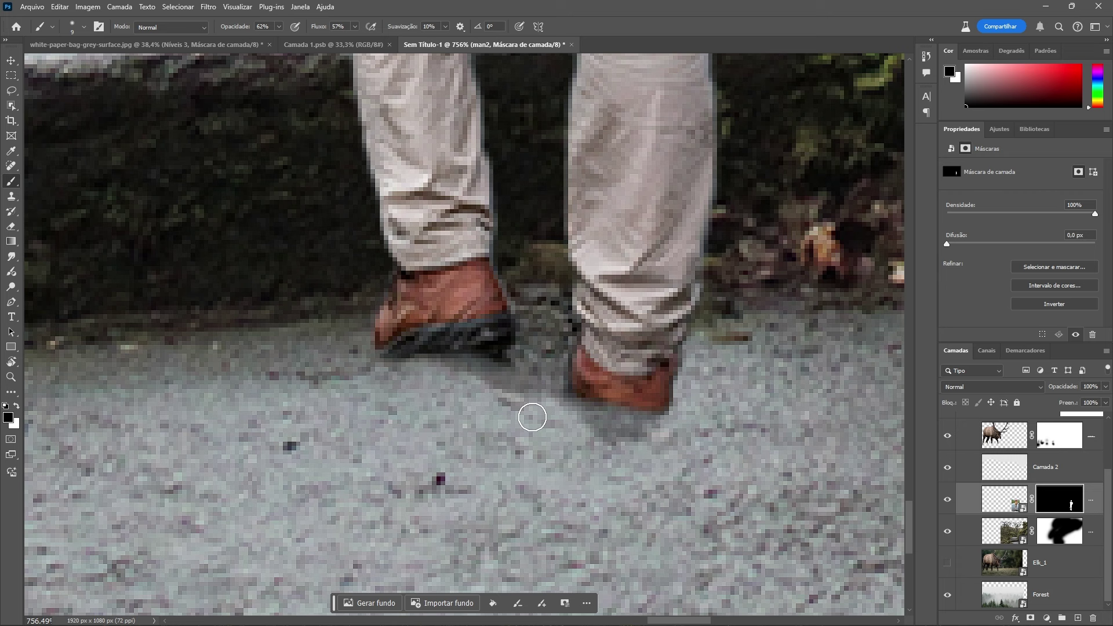
# Step: Paint the lower boot's sole back in on the hiker's mask and erase the remaining dark residue beneath both boots
pyautogui.press('x')
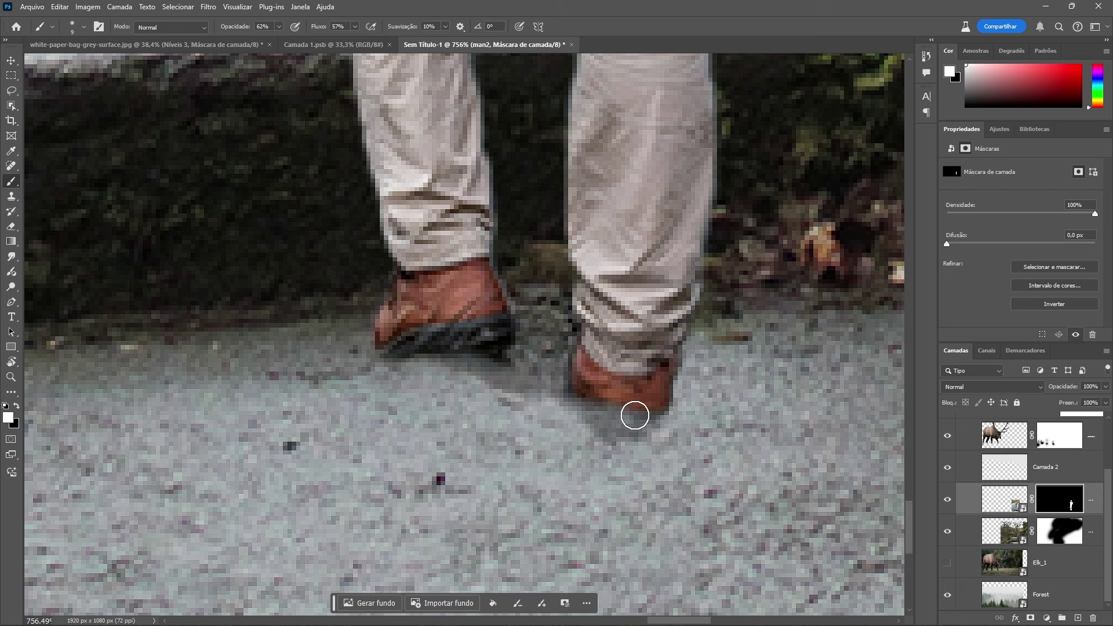
pyautogui.moveTo(635, 415)
pyautogui.mouseDown()
pyautogui.moveTo(591, 398)
pyautogui.moveTo(620, 404)
pyautogui.mouseUp()
pyautogui.press('x')
pyautogui.moveTo(647, 445)
pyautogui.mouseDown()
pyautogui.moveTo(656, 443)
pyautogui.moveTo(527, 395)
pyautogui.moveTo(464, 394)
pyautogui.moveTo(489, 372)
pyautogui.mouseUp()
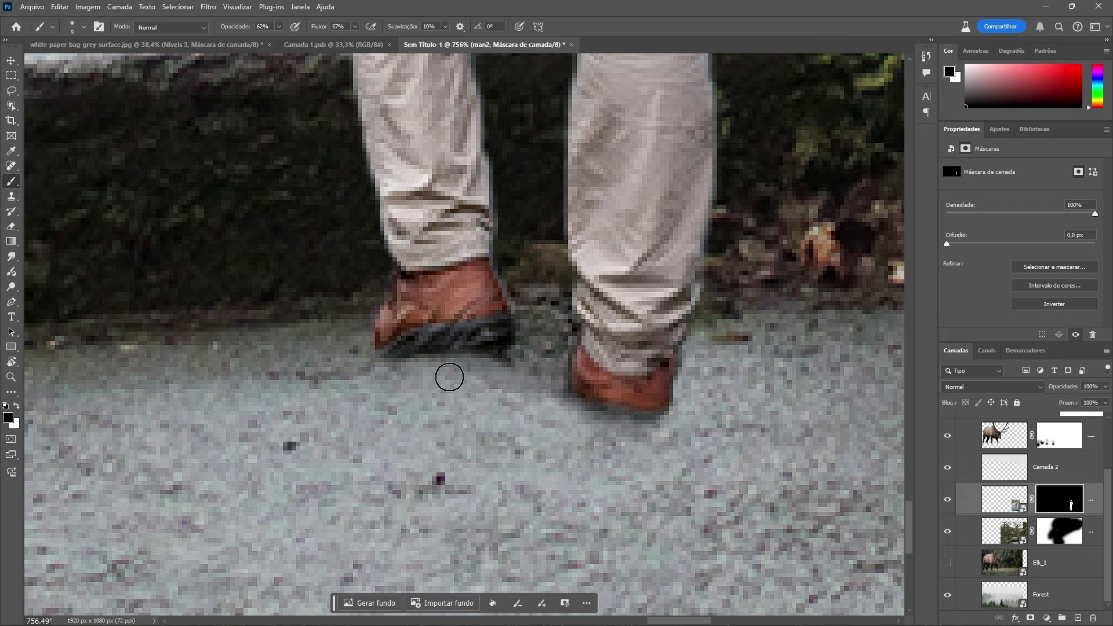
# Step: Add a Color Balance adjustment clipped to the hiker, setting midtones to cyan-red -44 and yellow-blue +29 with magenta-green slightly towards magenta
pyautogui.keyDown('alt'); pyautogui.scroll(-5, 412, 365); pyautogui.keyUp('alt')
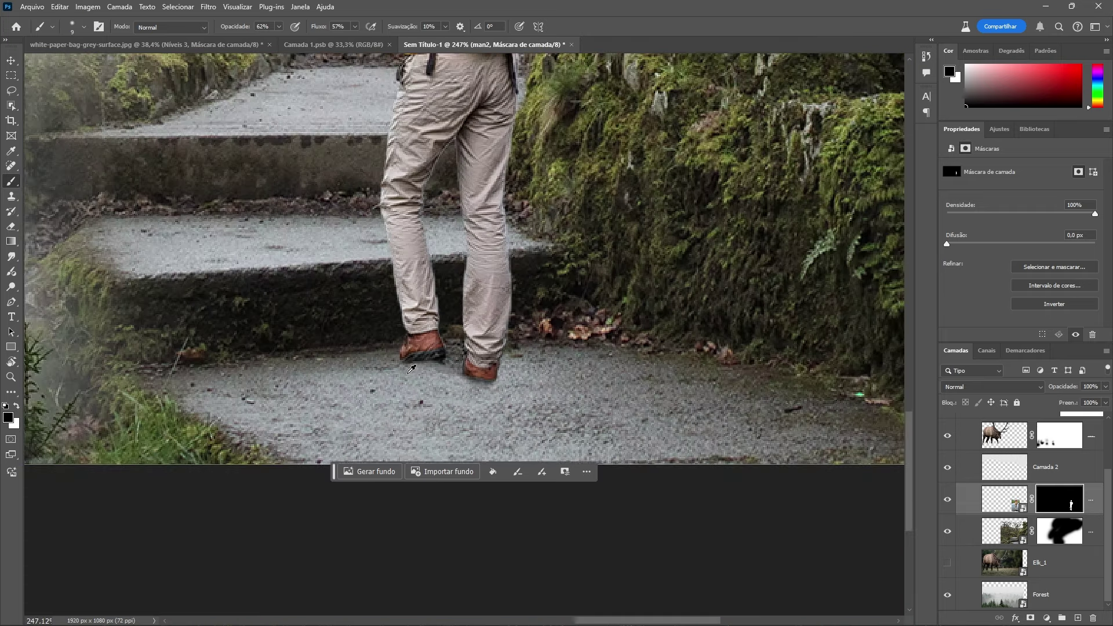
pyautogui.keyDown('alt'); pyautogui.scroll(-6, 411, 369); pyautogui.keyUp('alt')
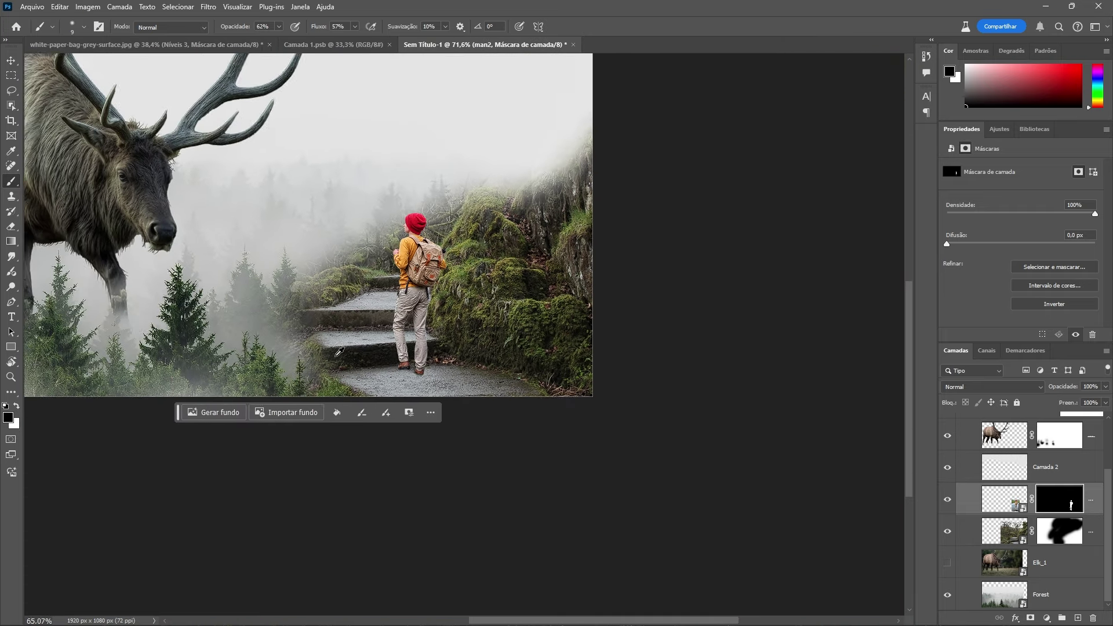
pyautogui.keyDown('alt'); pyautogui.scroll(1, 340, 352); pyautogui.keyUp('alt')
pyautogui.keyDown('alt'); pyautogui.scroll(-2, 339, 352); pyautogui.keyUp('alt')
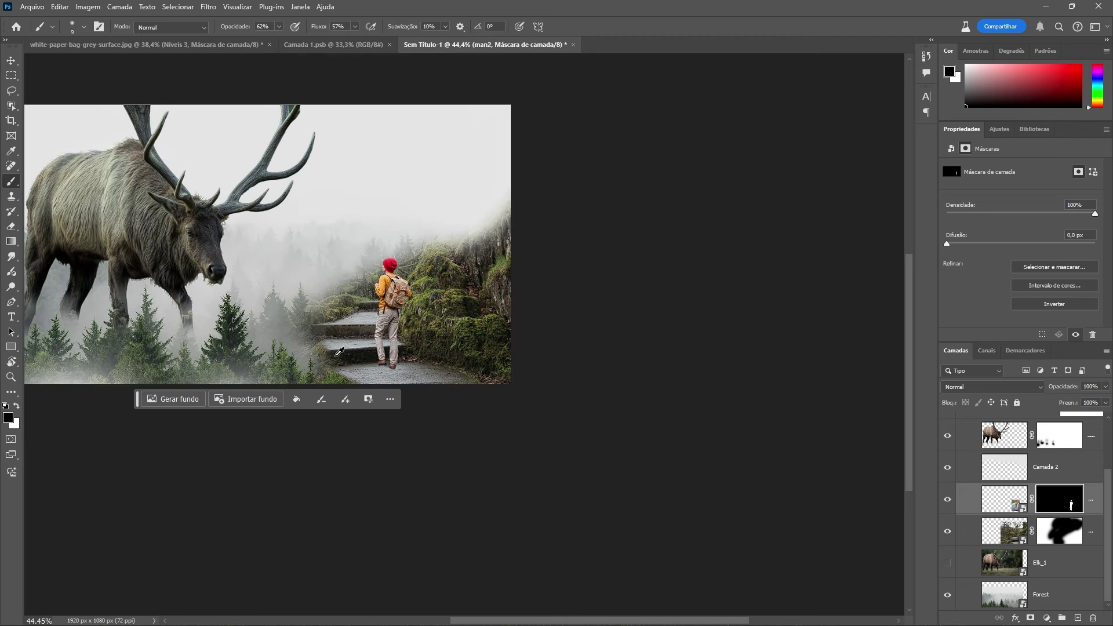
pyautogui.keyDown('alt'); pyautogui.scroll(-5, 339, 352); pyautogui.keyUp('alt')
pyautogui.keyDown('alt'); pyautogui.scroll(9, 314, 332); pyautogui.keyUp('alt')
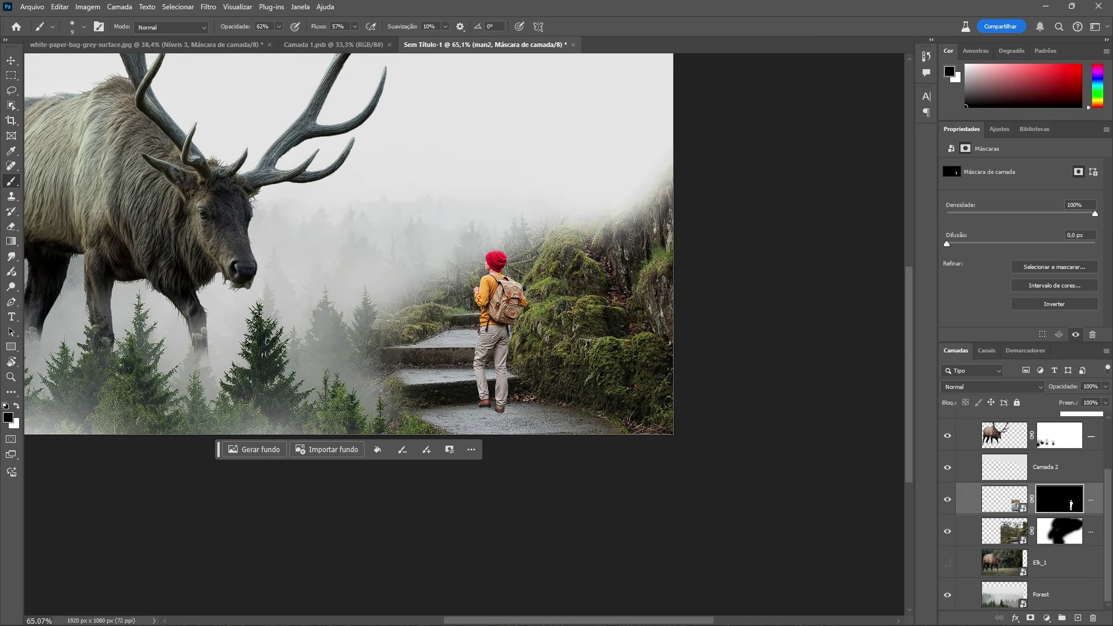
pyautogui.moveTo(264, 264); pyautogui.dragTo(402, 269)
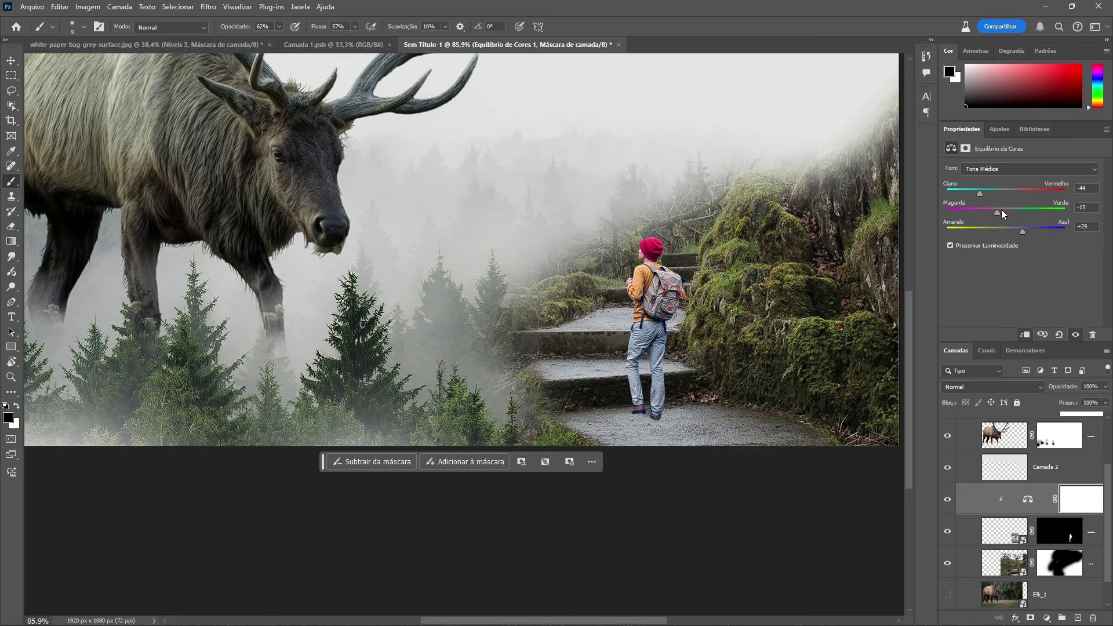
pyautogui.moveTo(1001, 210); pyautogui.dragTo(1021, 211)
# Step: Set the hiker's Color Balance shadows to cyan-red -24 and magenta-green -21
pyautogui.click(999, 167)
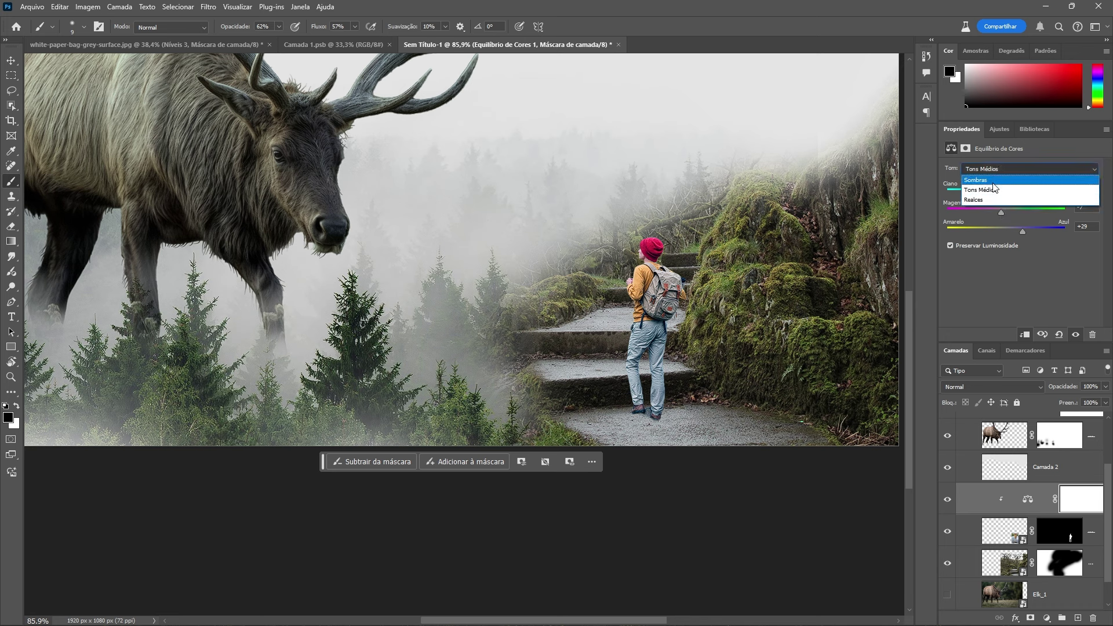
pyautogui.click(996, 180)
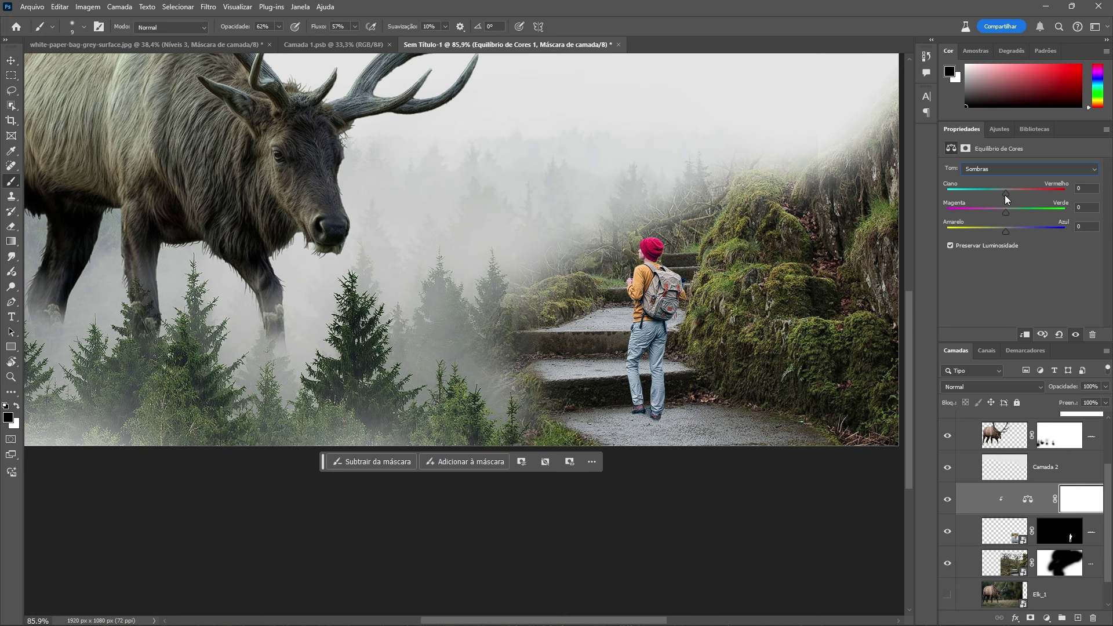
pyautogui.moveTo(1004, 195); pyautogui.dragTo(989, 194)
pyautogui.click(1000, 216)
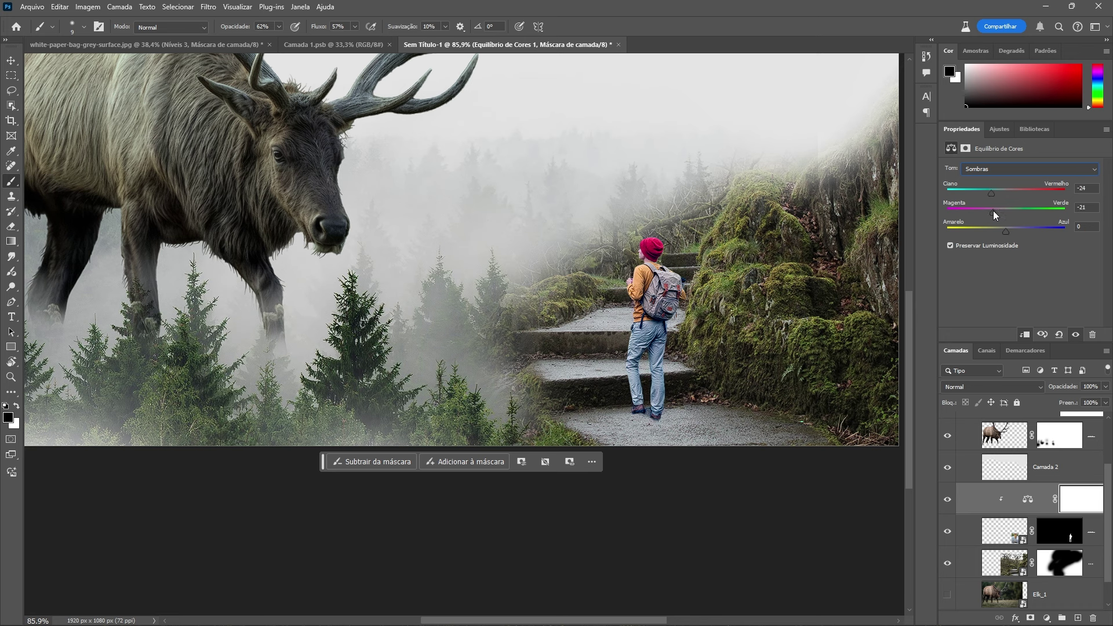
pyautogui.moveTo(998, 229)
pyautogui.mouseDown()
pyautogui.moveTo(1016, 231)
pyautogui.moveTo(1003, 229)
pyautogui.mouseUp()
pyautogui.scroll(-3, 431, 289)
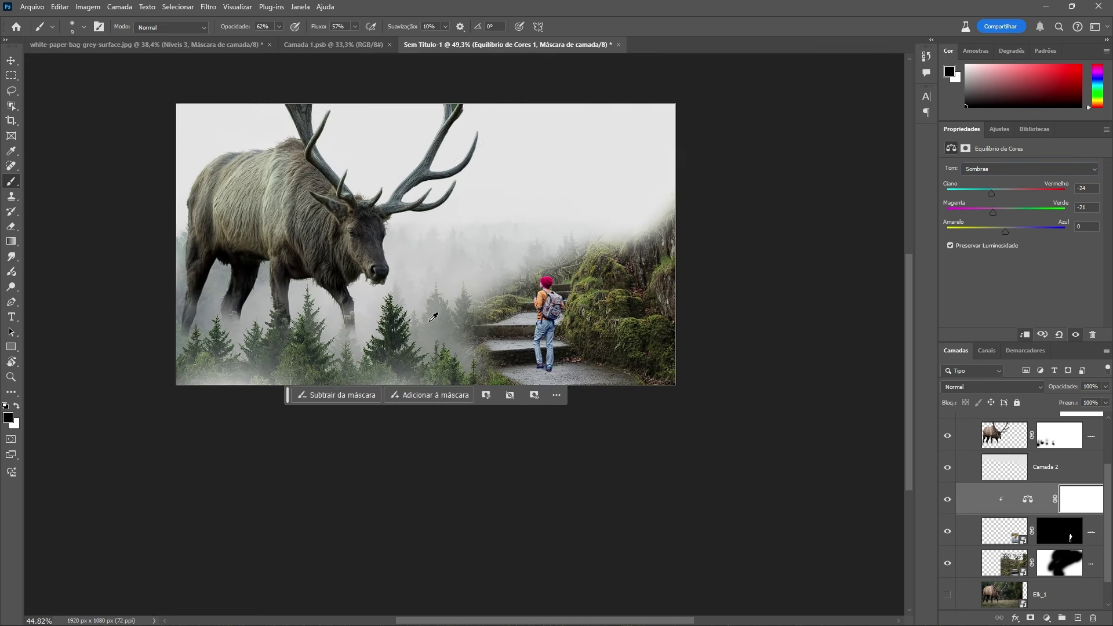
# Step: Compare the hiker's colors with the surrounding scene, checking the effect of the hiker's Color Balance adjustment
pyautogui.scroll(2, 431, 289)
pyautogui.scroll(-1, 442, 286)
pyautogui.scroll(1, 444, 288)
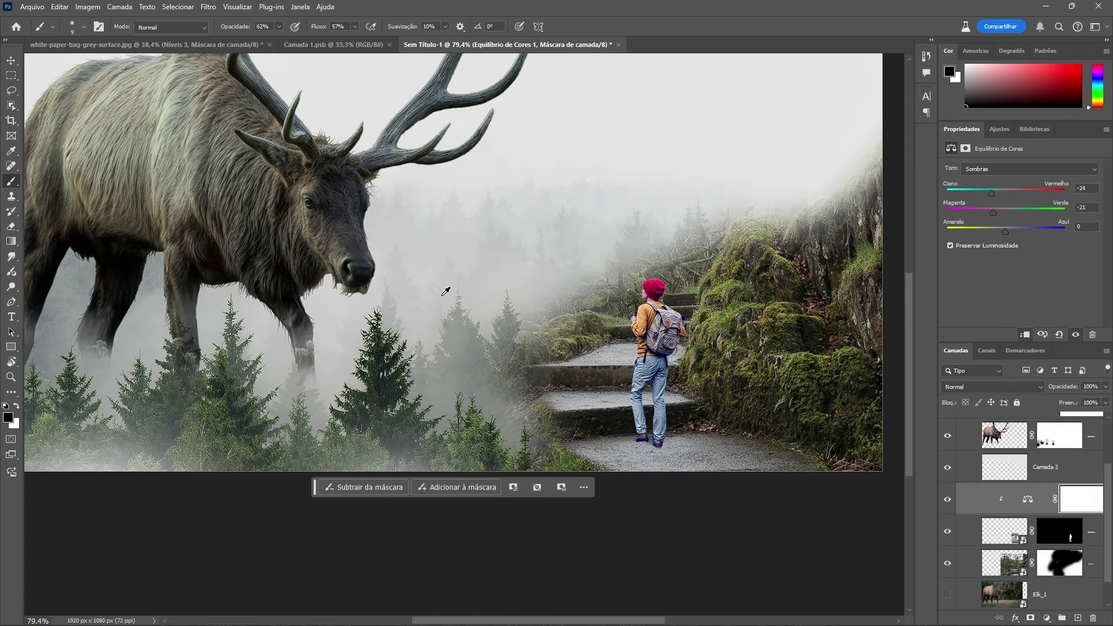
pyautogui.scroll(2, 445, 291)
pyautogui.scroll(-1, 445, 291)
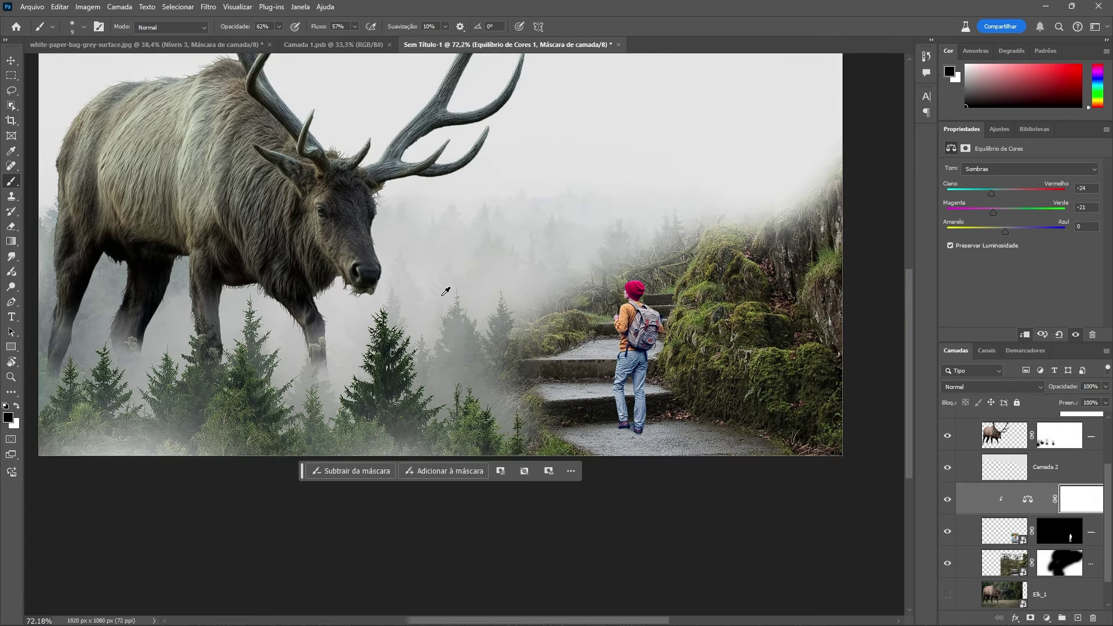
pyautogui.scroll(2, 445, 291)
pyautogui.scroll(-3, 445, 291)
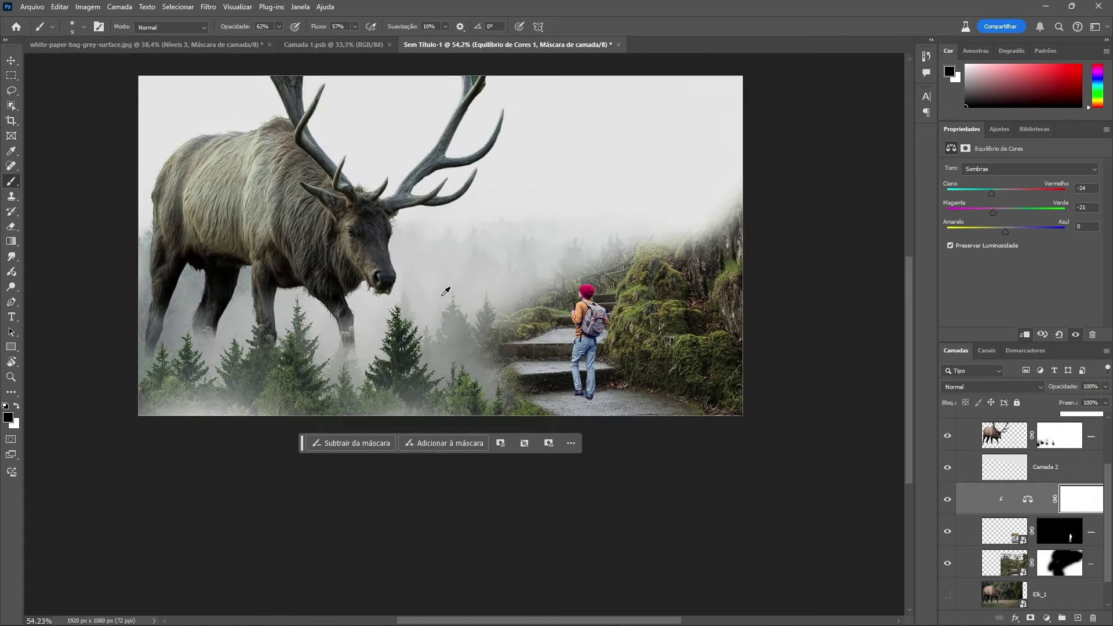
pyautogui.scroll(1, 441, 295)
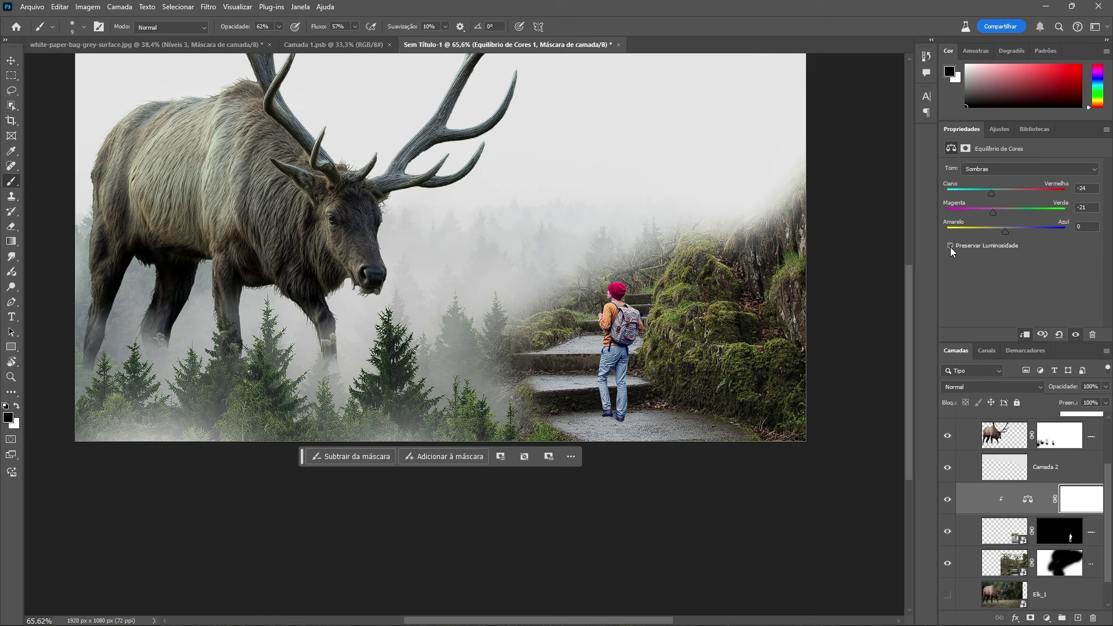
pyautogui.click(947, 501)
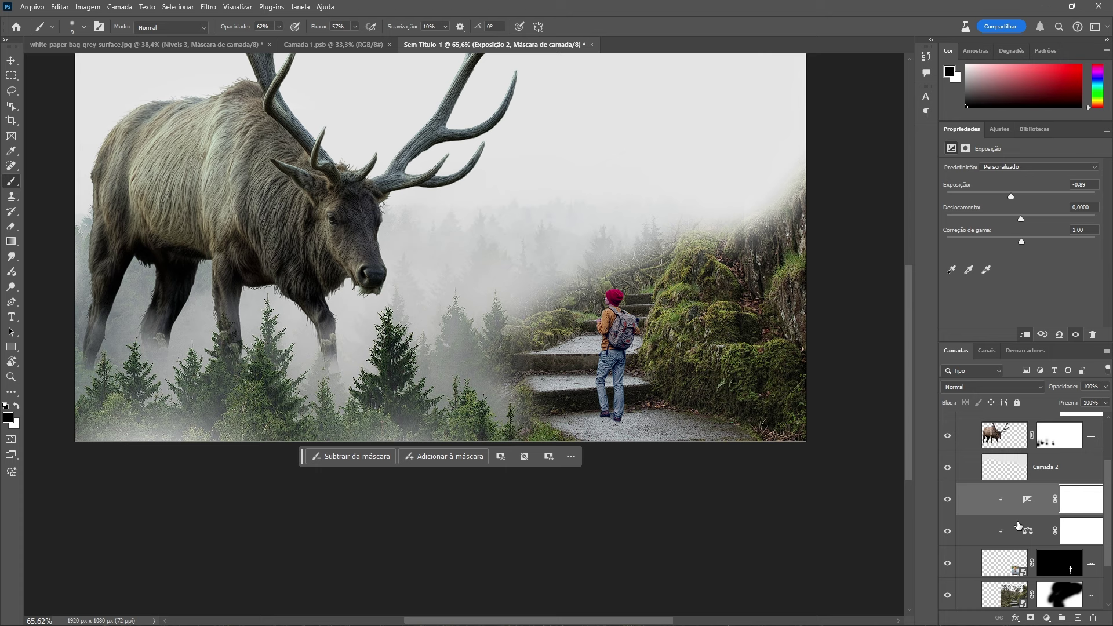
# Step: Load the hiker's mask as a selection, fill it with black on a new layer beneath the hiker, and deselect
pyautogui.scroll(-2, 1028, 529)
pyautogui.keyDown('ctrl'); pyautogui.click(1055, 535); pyautogui.keyUp('ctrl')
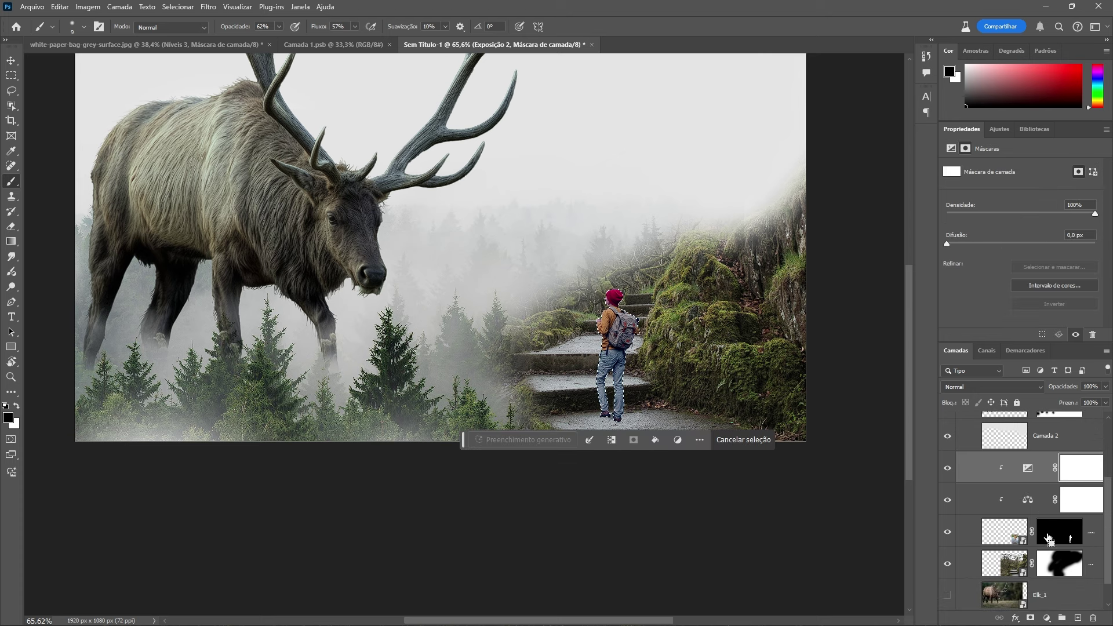
pyautogui.click(1020, 558)
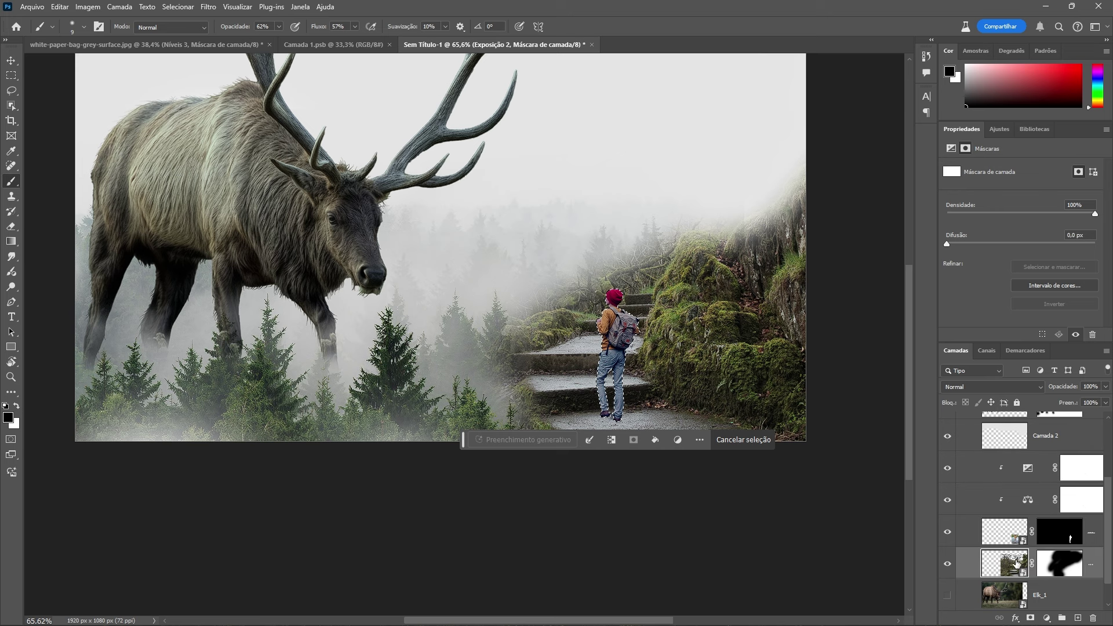
pyautogui.click(1078, 618)
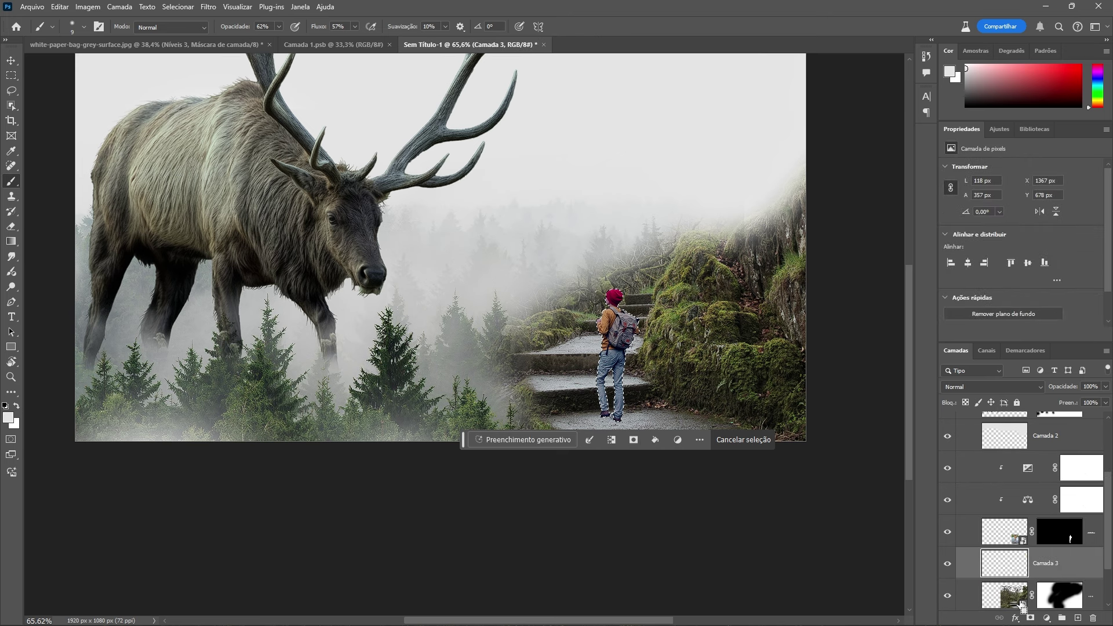
pyautogui.press('d')
pyautogui.hotkey('alt', 'BackSpace')
pyautogui.hotkey('ctrl', 'd')
# Step: Transform the black silhouette with Distort so it lies flat on the path as a long shadow extending right from the hiker's feet
pyautogui.hotkey('ctrl', 't')
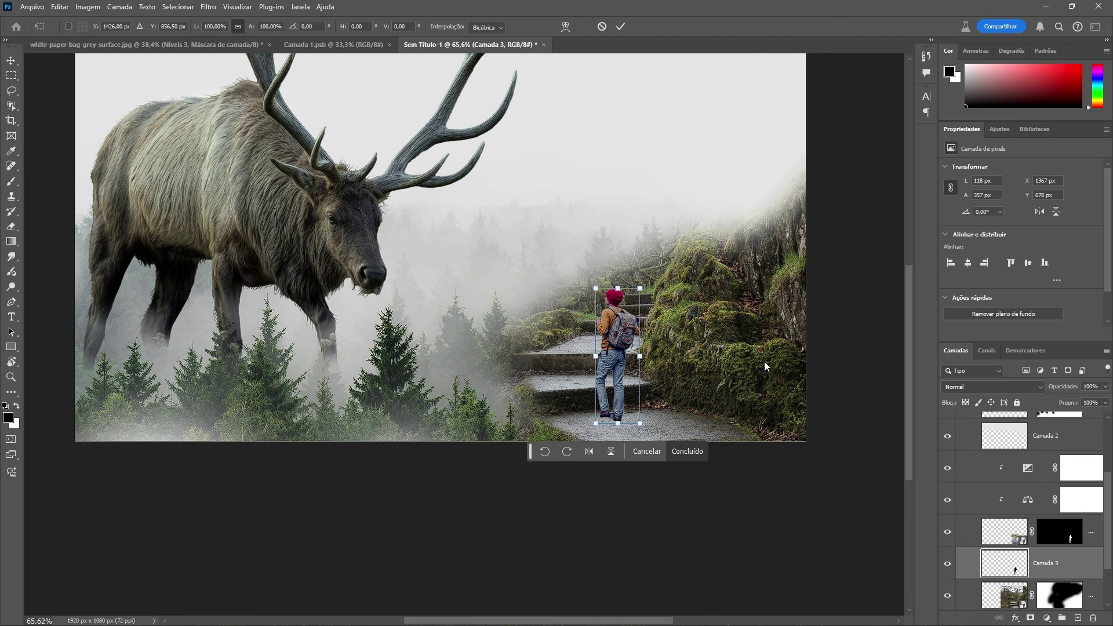
pyautogui.rightClick(621, 301)
pyautogui.click(640, 375)
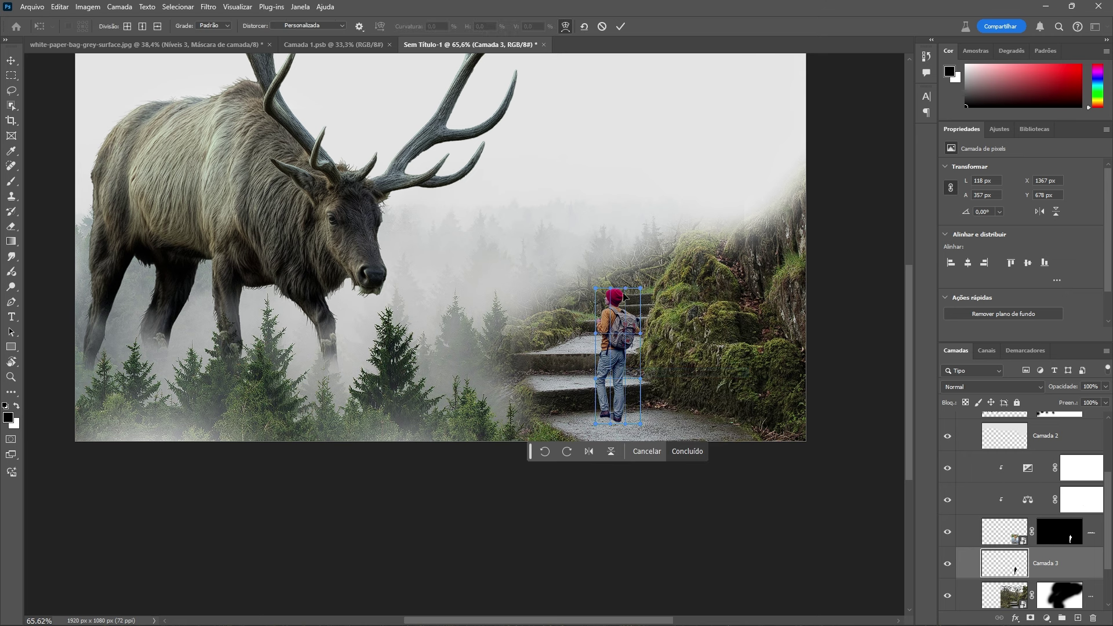
pyautogui.rightClick(622, 306)
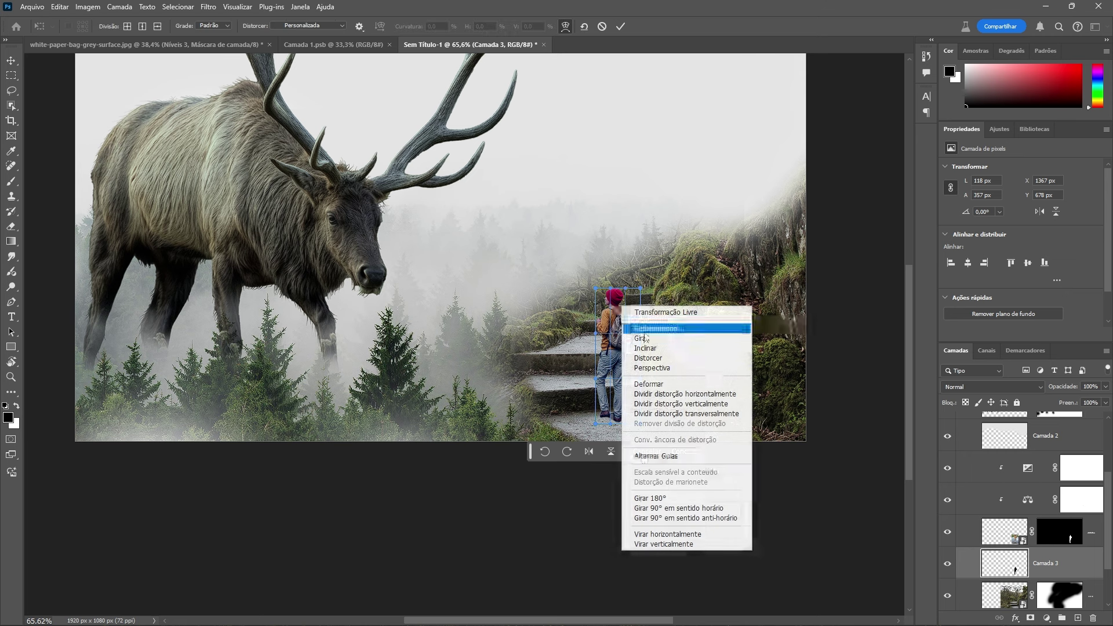
pyautogui.click(666, 358)
pyautogui.moveTo(618, 289); pyautogui.dragTo(763, 457)
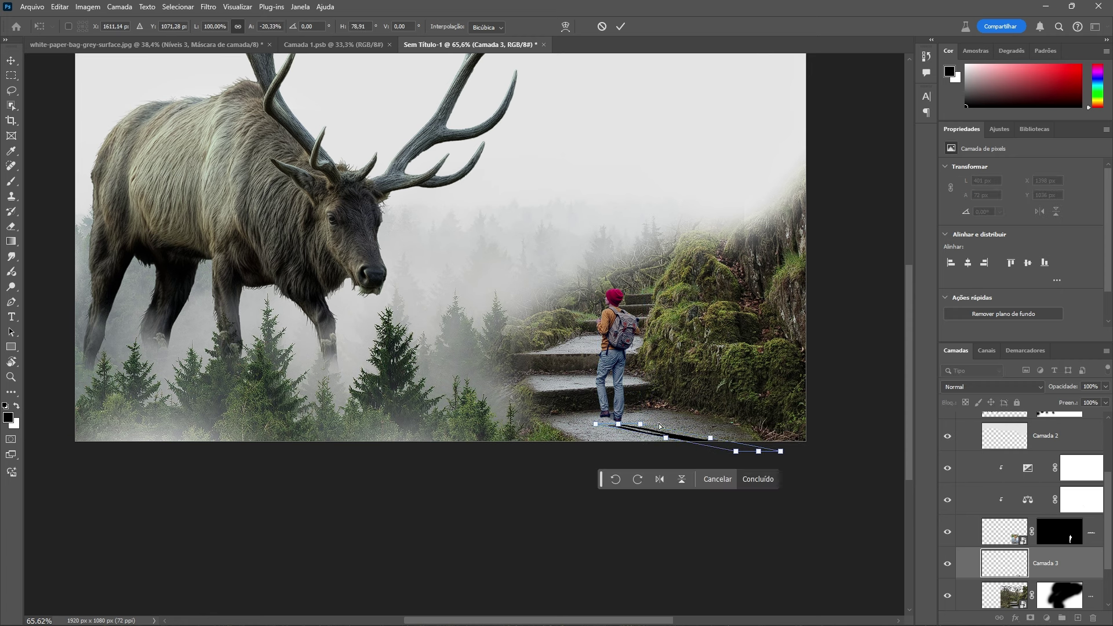
# Step: Reposition the distorted shadow up and left so it starts beneath the hiker's boots
pyautogui.scroll(3, 645, 455)
pyautogui.scroll(3, 645, 454)
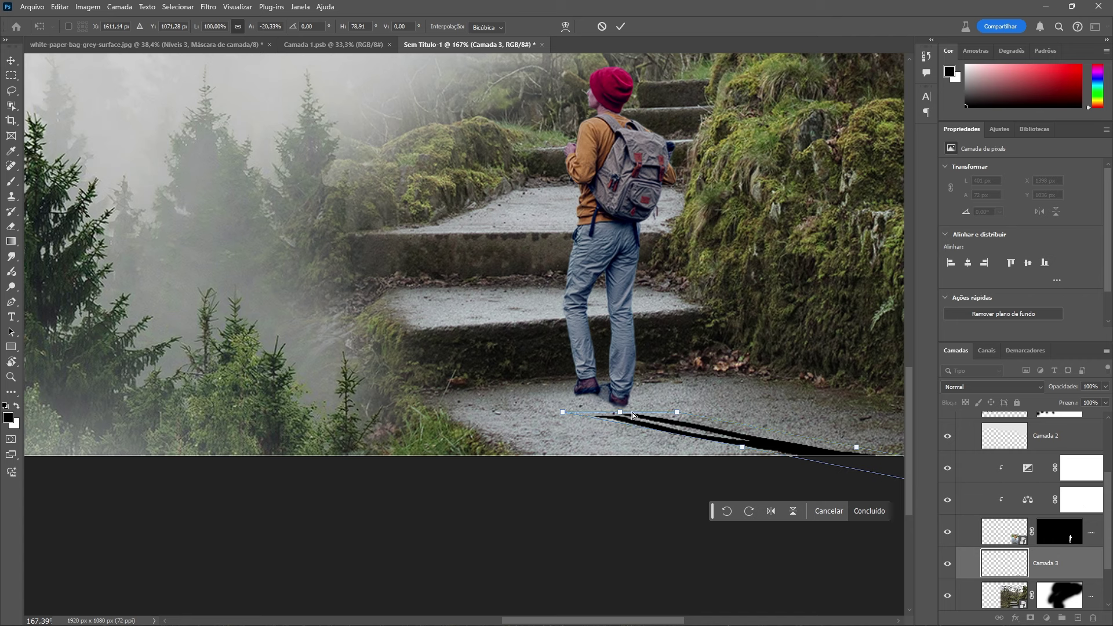
pyautogui.moveTo(648, 425); pyautogui.dragTo(627, 415)
pyautogui.scroll(-4, 623, 417)
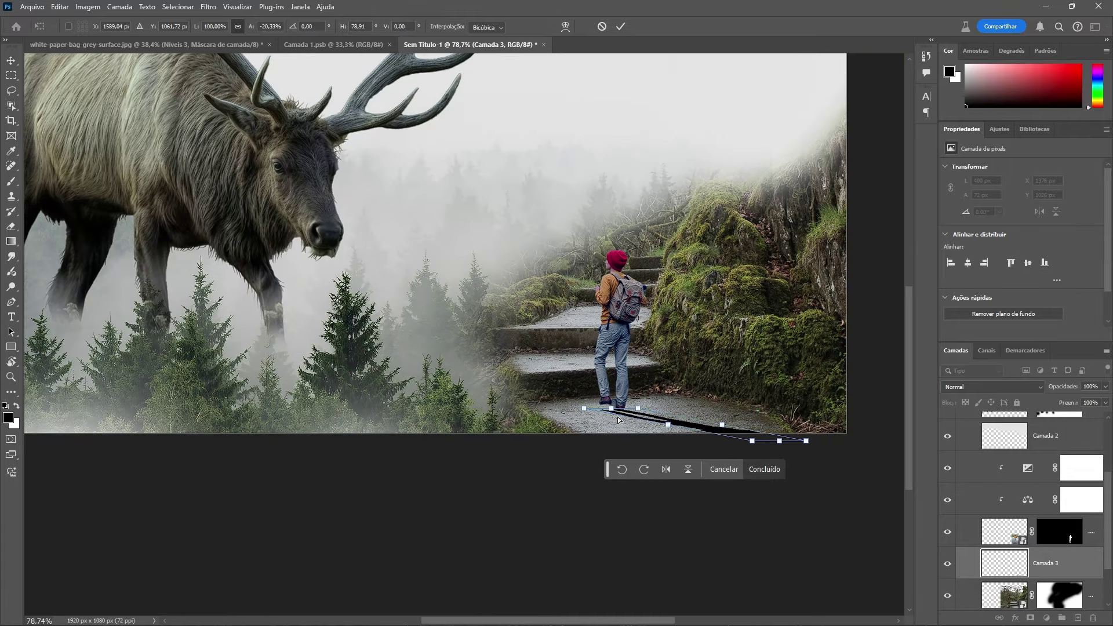
# Step: Warp the near end of the shadow to meet both boots and apply the transformation
pyautogui.scroll(4, 618, 420)
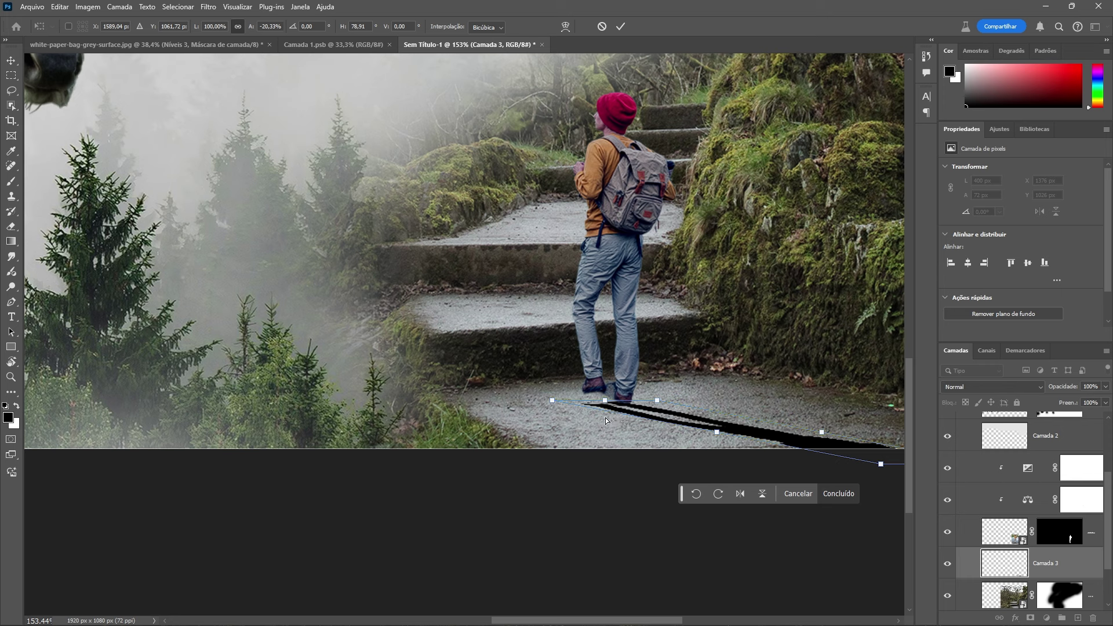
pyautogui.rightClick(640, 407)
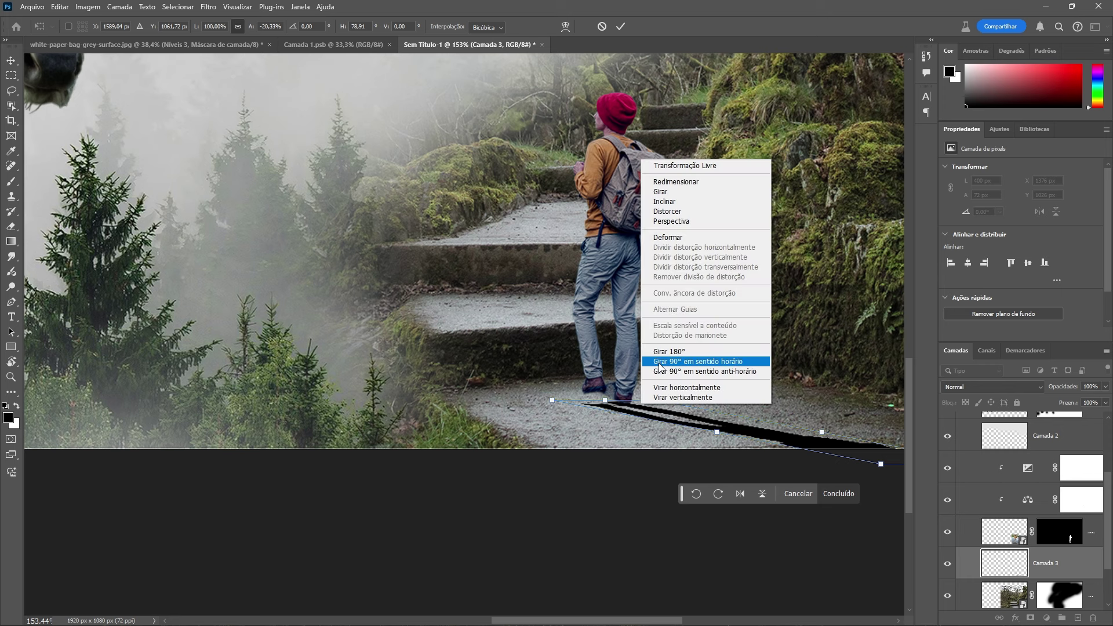
pyautogui.click(671, 238)
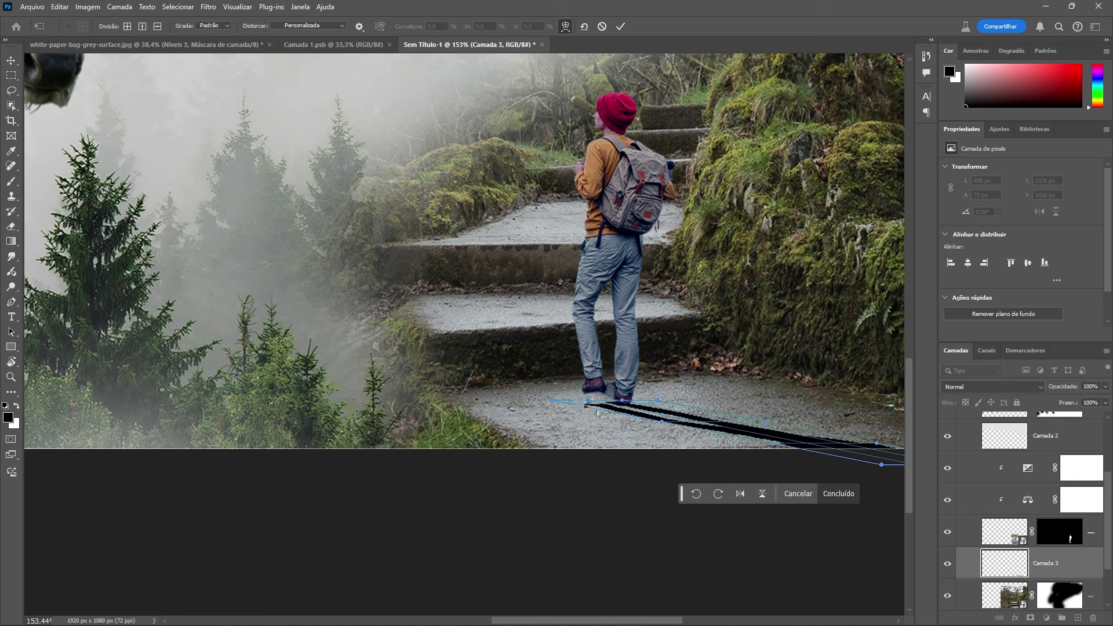
pyautogui.moveTo(603, 408)
pyautogui.mouseDown()
pyautogui.moveTo(598, 395)
pyautogui.moveTo(653, 400)
pyautogui.mouseUp()
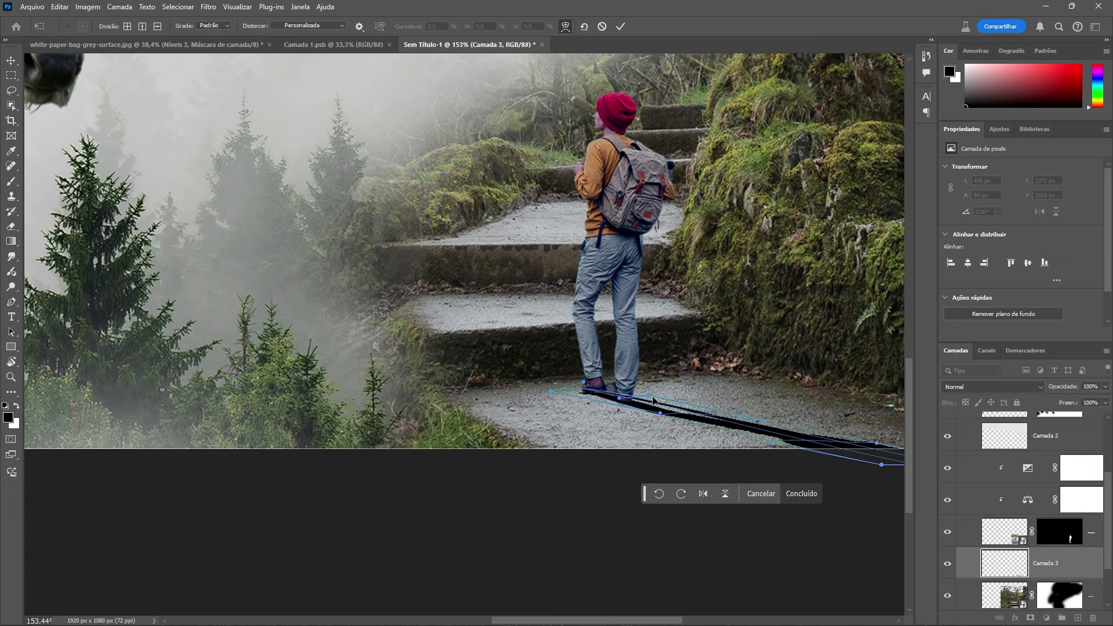
pyautogui.press('Return')
# Step: Reduce the shadow layer's fill to 65%
pyautogui.press('b')
pyautogui.scroll(-3, 594, 395)
pyautogui.scroll(-2, 594, 396)
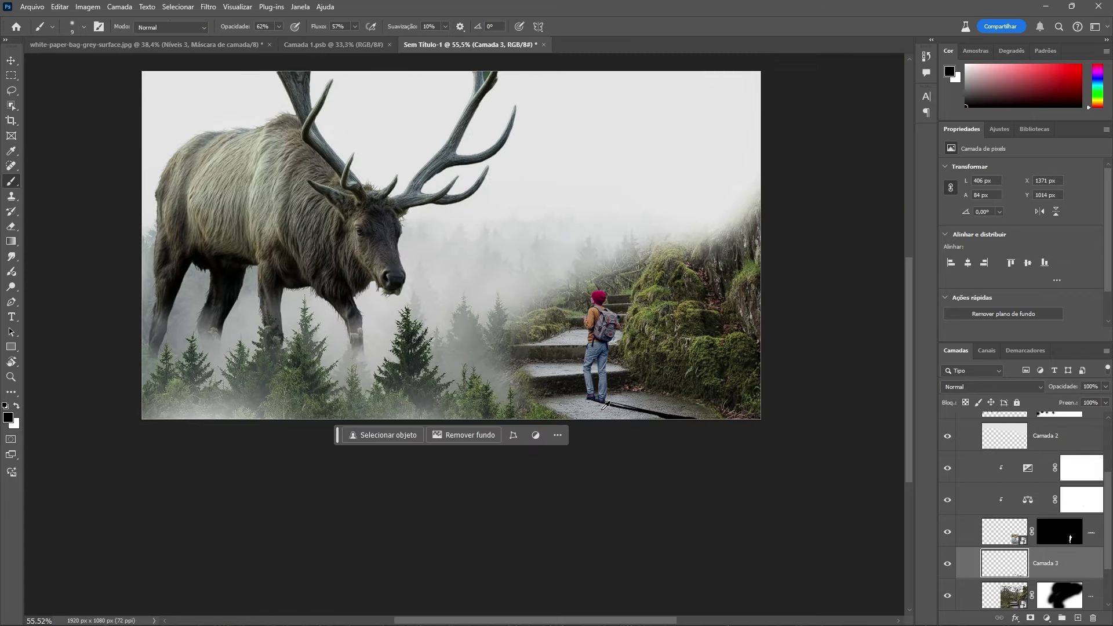
pyautogui.scroll(6, 612, 383)
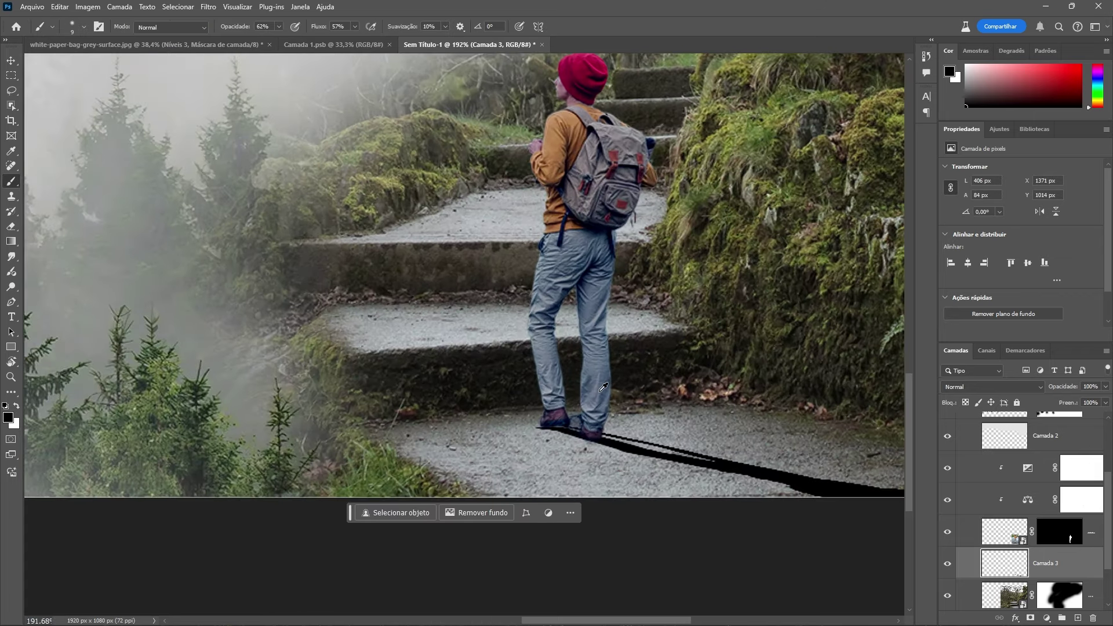
pyautogui.scroll(1, 603, 386)
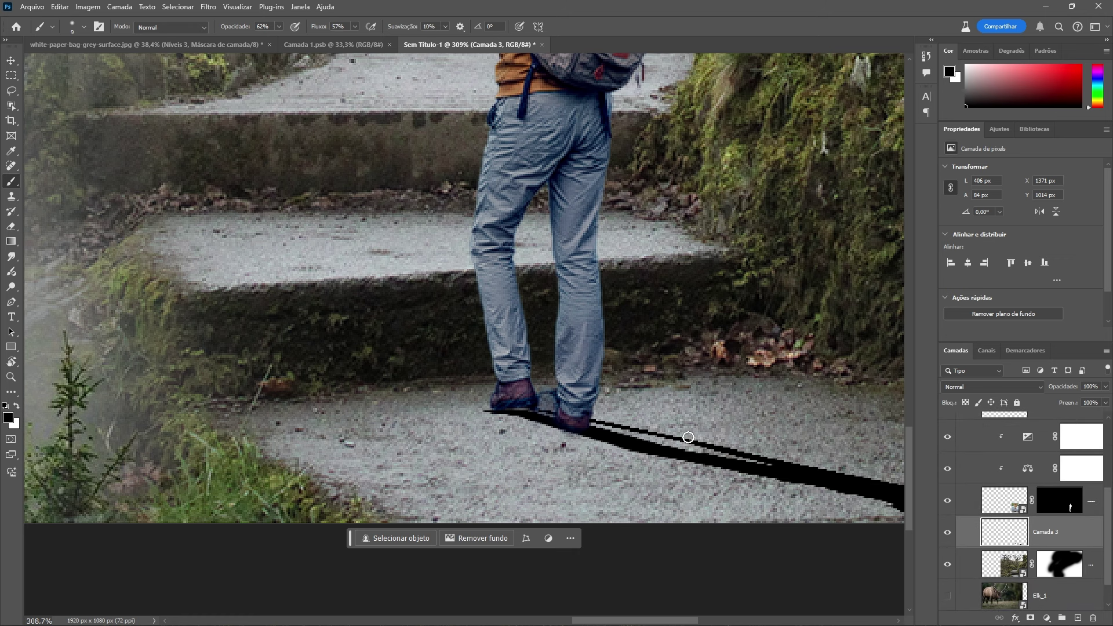
pyautogui.scroll(-1, 688, 437)
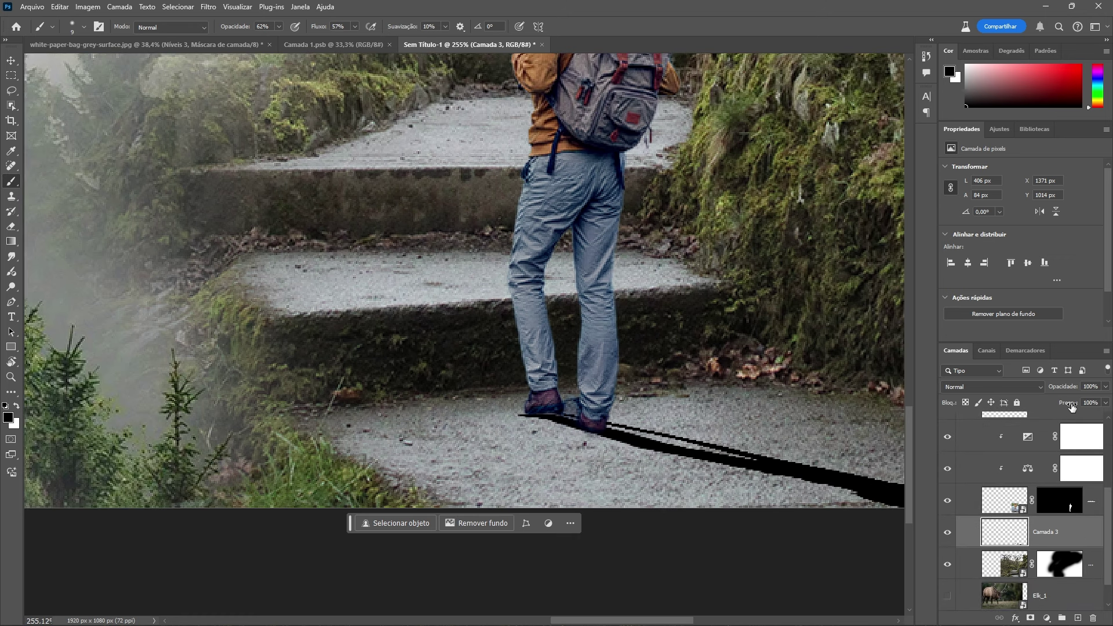
pyautogui.moveTo(1069, 404); pyautogui.dragTo(1050, 405)
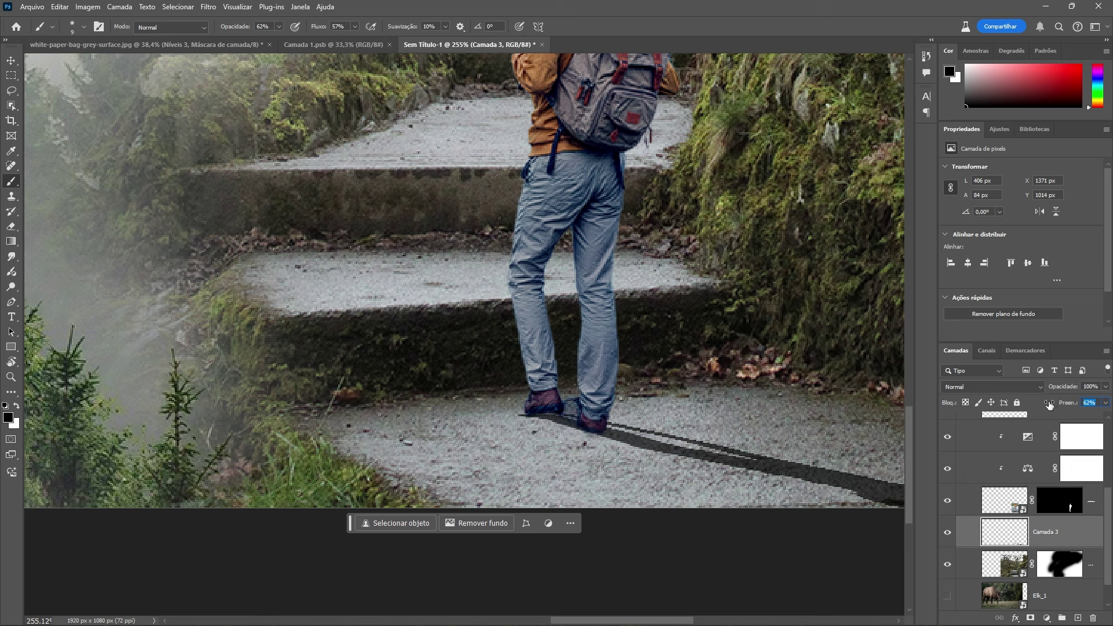
pyautogui.hotkey('ctrl', '0')
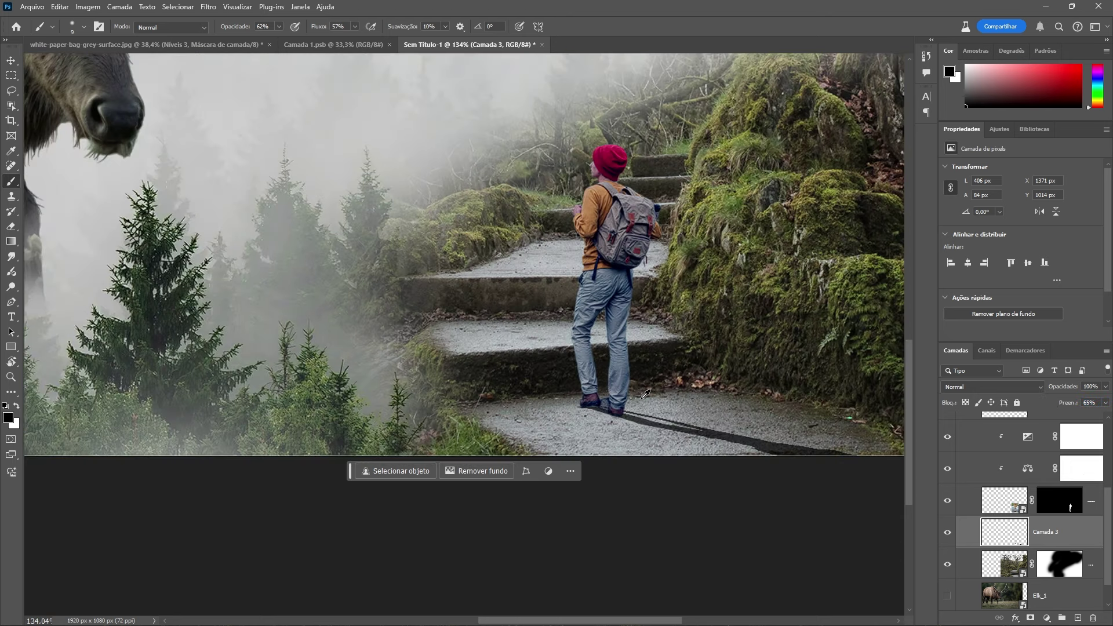
# Step: Soften the hiker's shadow layer with a Gaussian Blur
pyautogui.scroll(3, 446, 254)
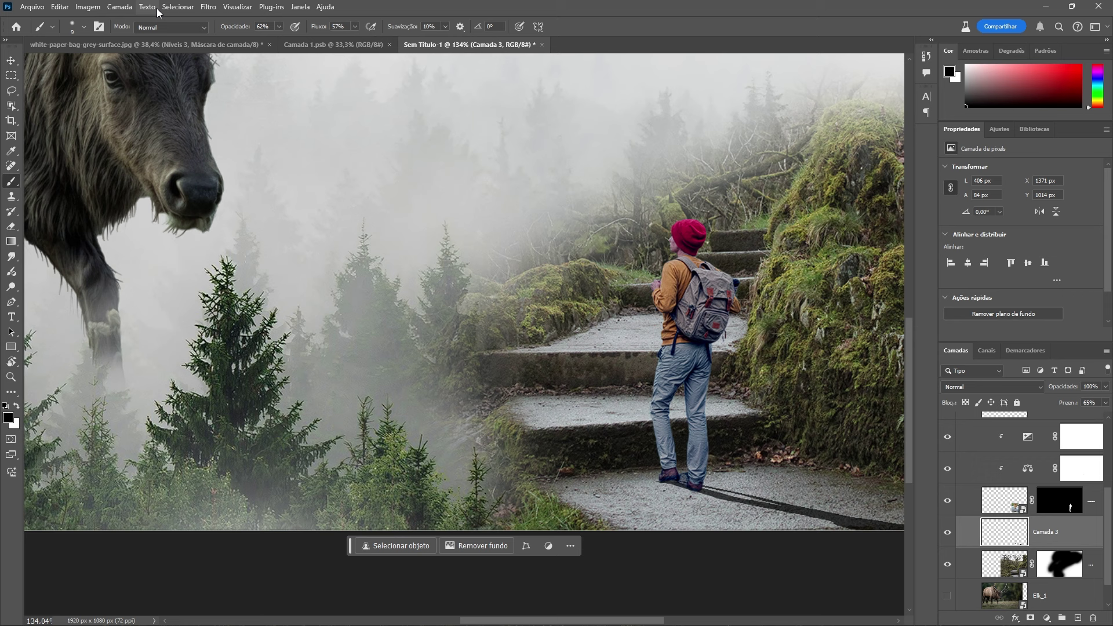
pyautogui.click(208, 7)
pyautogui.moveTo(332, 168)
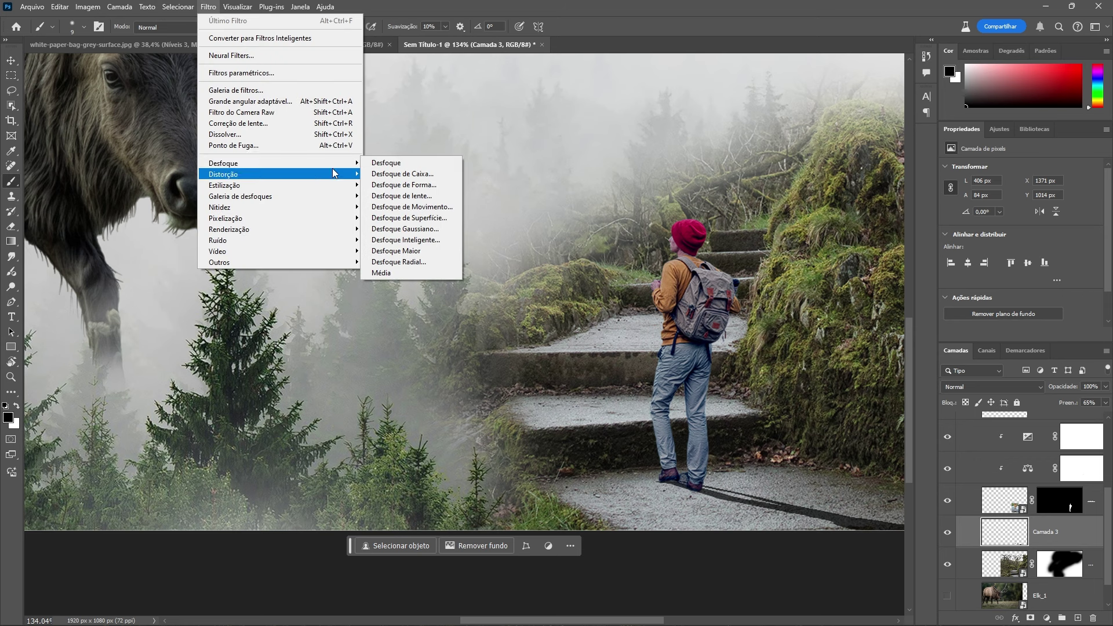
pyautogui.click(439, 223)
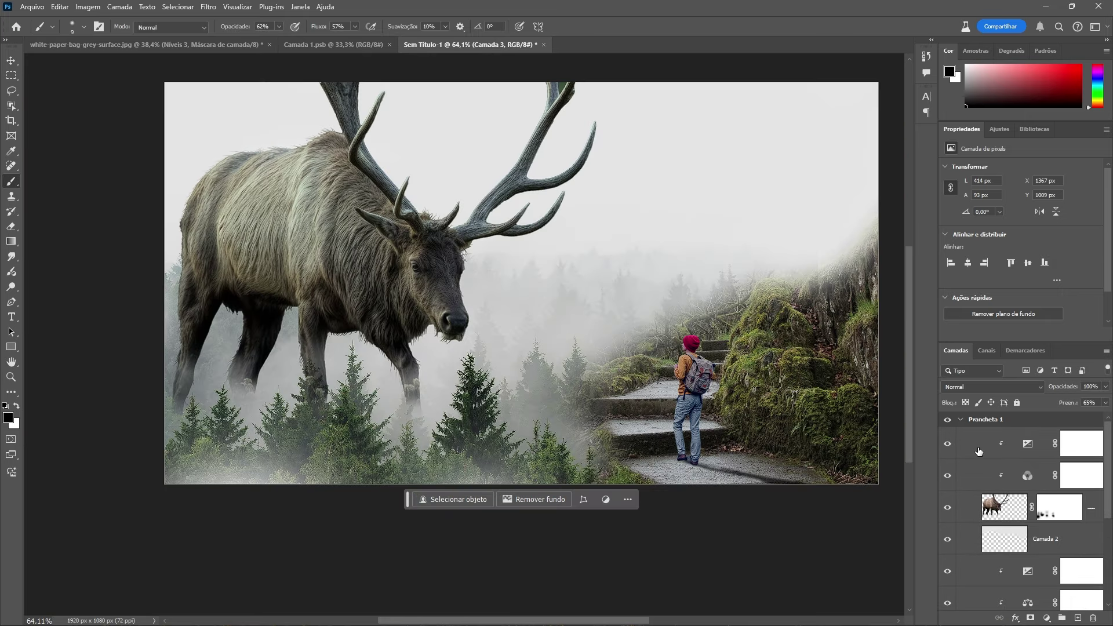
# Step: Add an Exposure adjustment above the elk's existing adjustments, clipped to the elk, and set its exposure to +0,57
pyautogui.click(978, 451)
pyautogui.click(1049, 621)
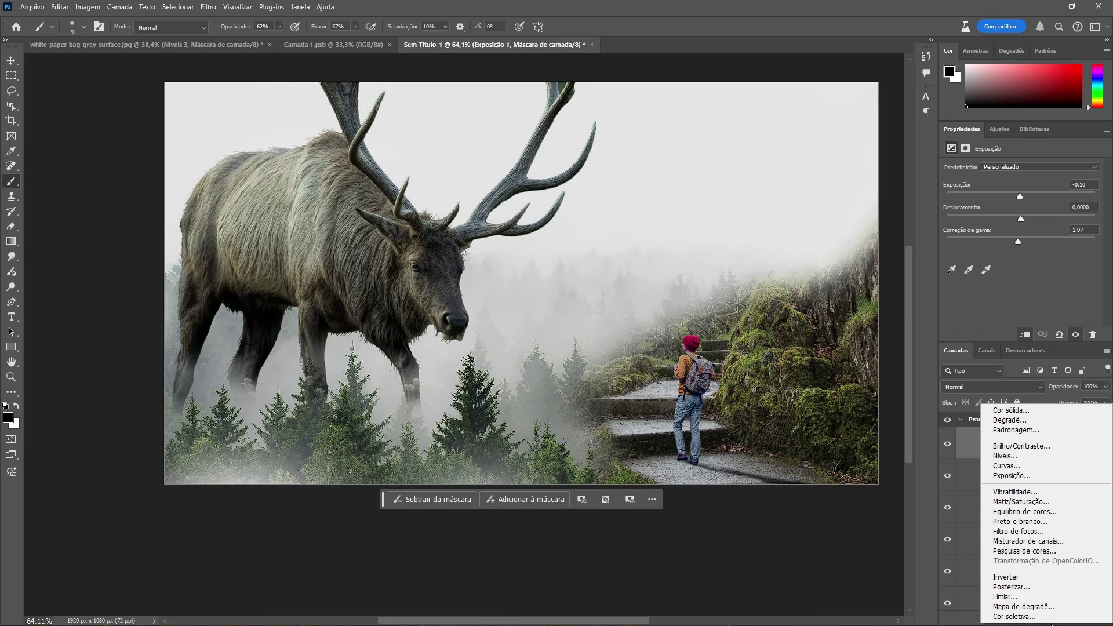
pyautogui.click(1040, 478)
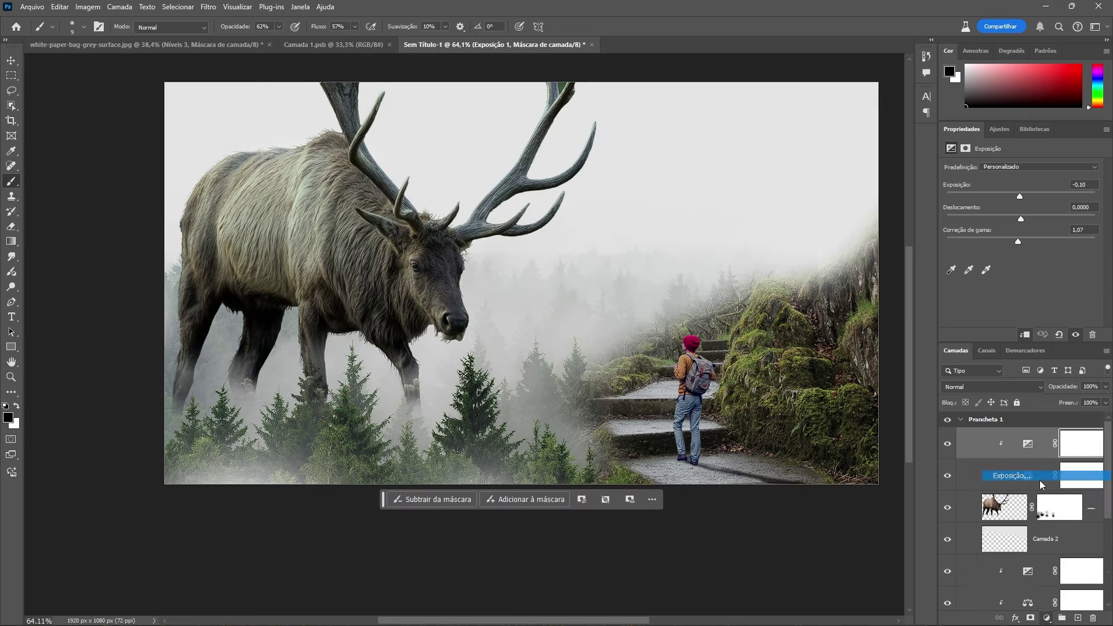
pyautogui.keyDown('alt'); pyautogui.click(989, 458); pyautogui.keyUp('alt')
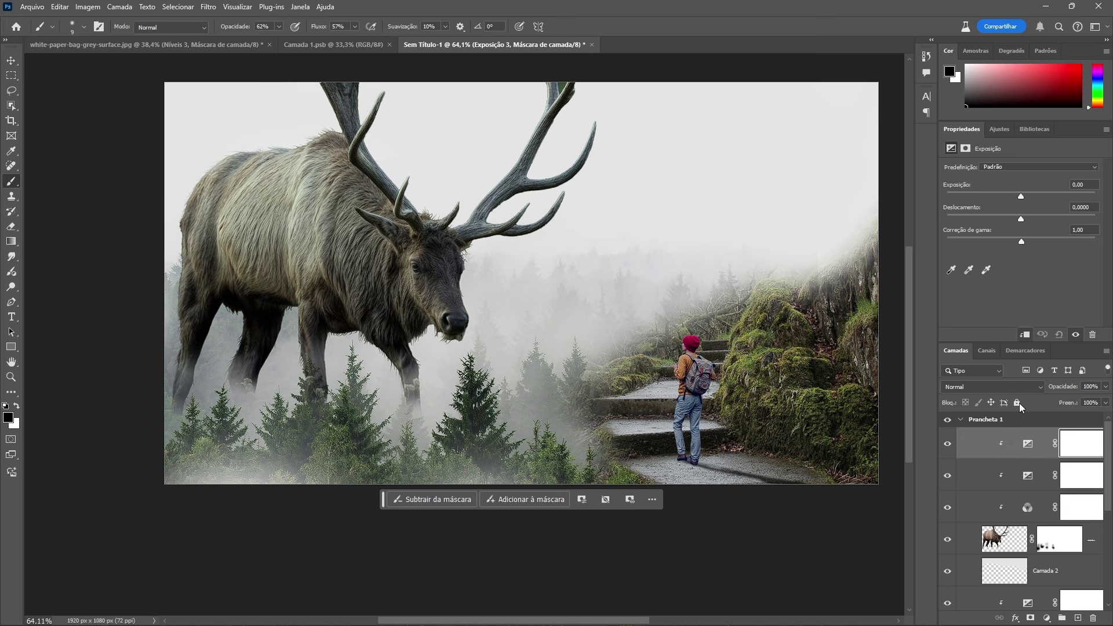
pyautogui.moveTo(1020, 195); pyautogui.dragTo(1028, 197)
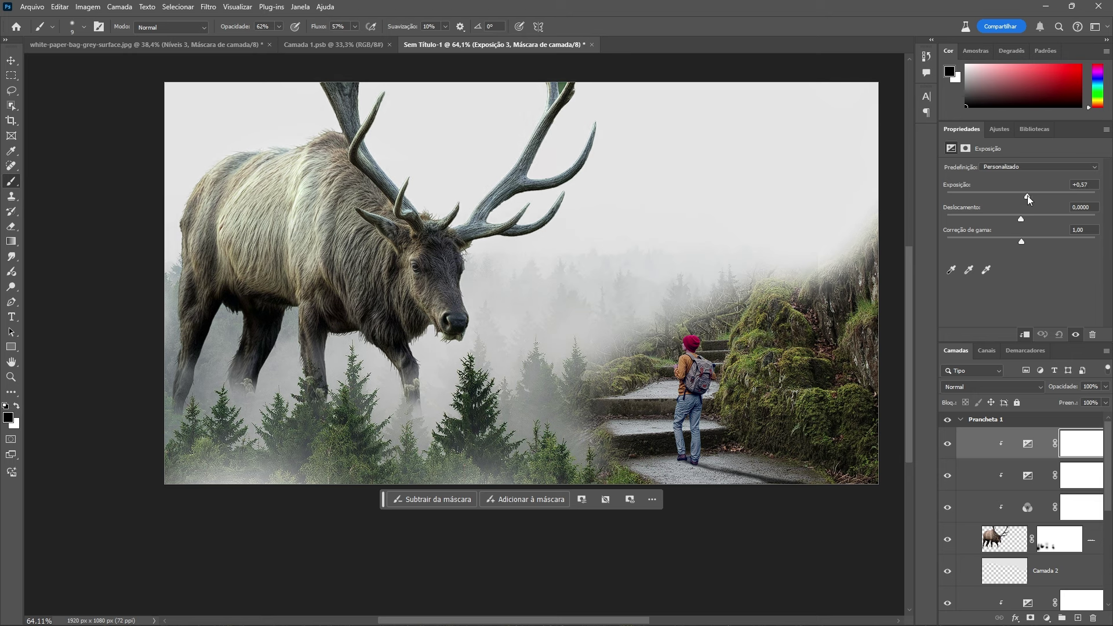
# Step: Invert the elk's top Exposure mask to black and make white the painting color
pyautogui.click(1073, 450)
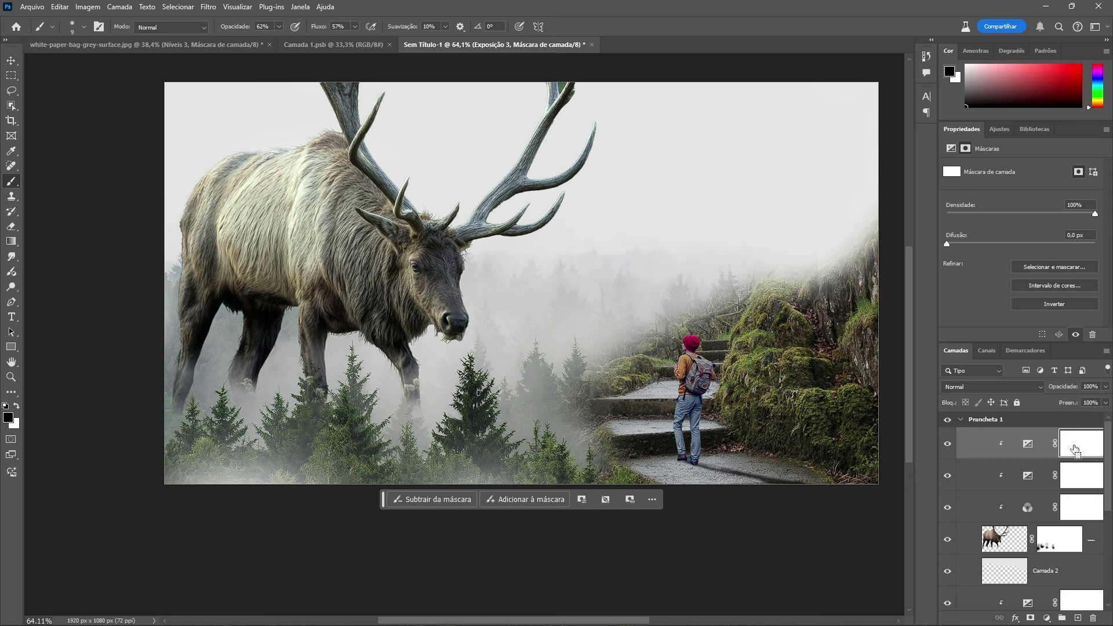
pyautogui.hotkey('ctrl', 'i')
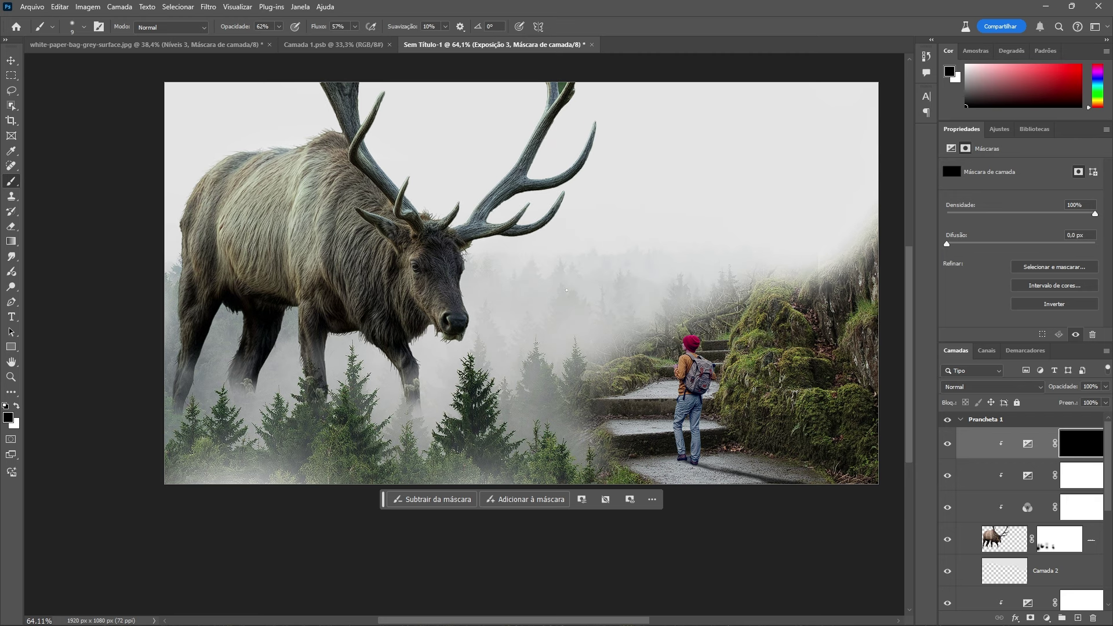
pyautogui.scroll(5, 191, 250)
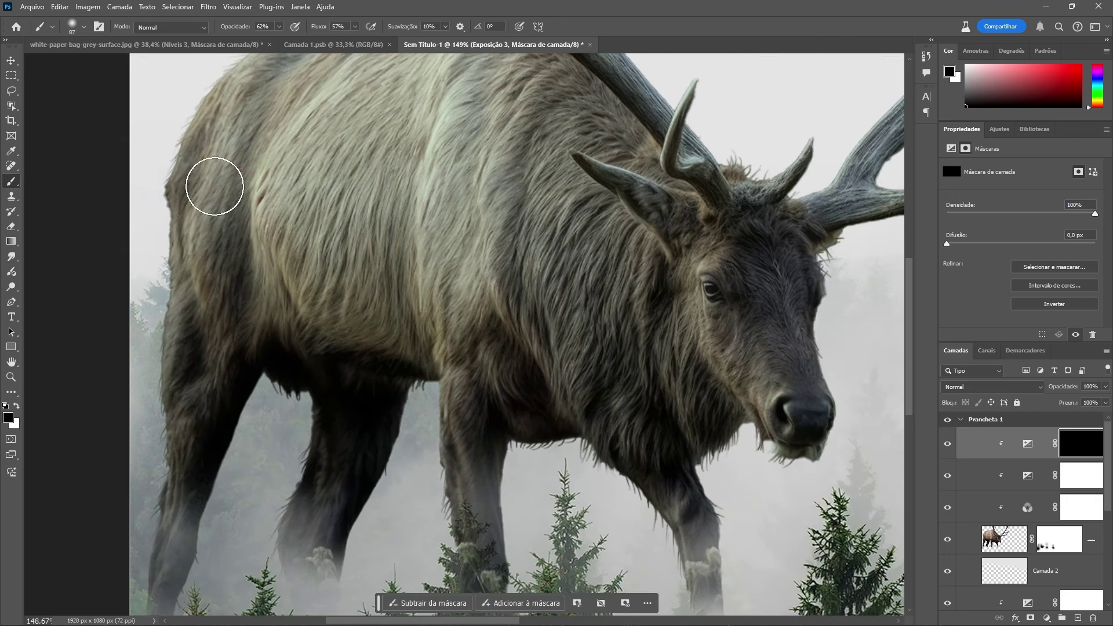
pyautogui.moveTo(215, 187); pyautogui.dragTo(213, 323)
pyautogui.press('x')
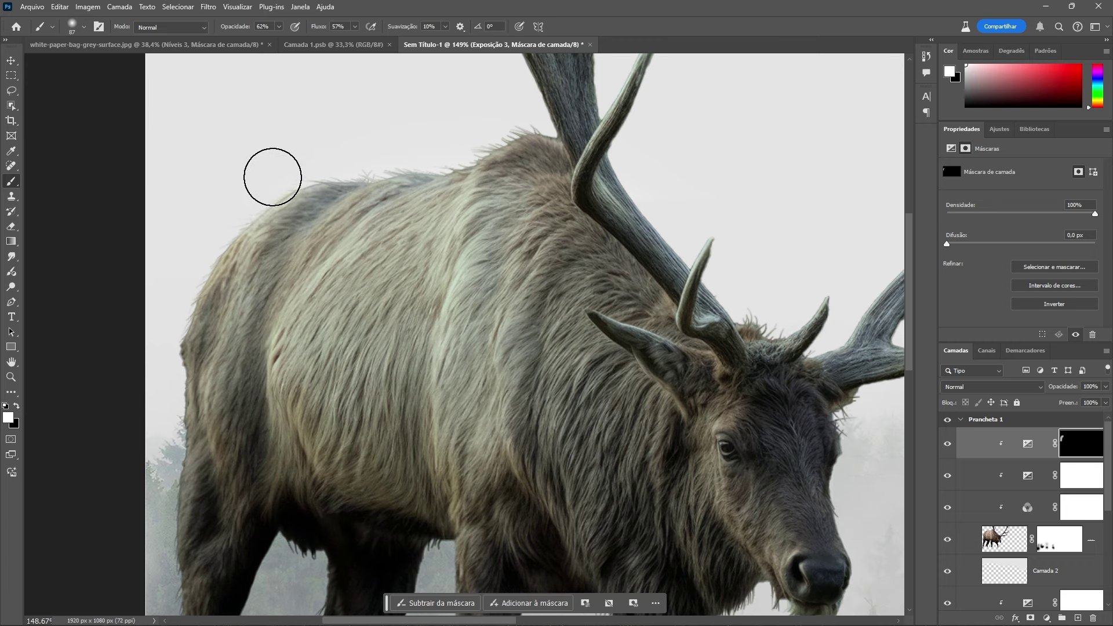
# Step: Paint white on the exposure mask along the elk's back, rump and hind leg to reveal the highlight
pyautogui.moveTo(199, 233); pyautogui.dragTo(208, 256)
pyautogui.moveTo(154, 475); pyautogui.dragTo(174, 418)
pyautogui.moveTo(208, 404); pyautogui.dragTo(276, 169)
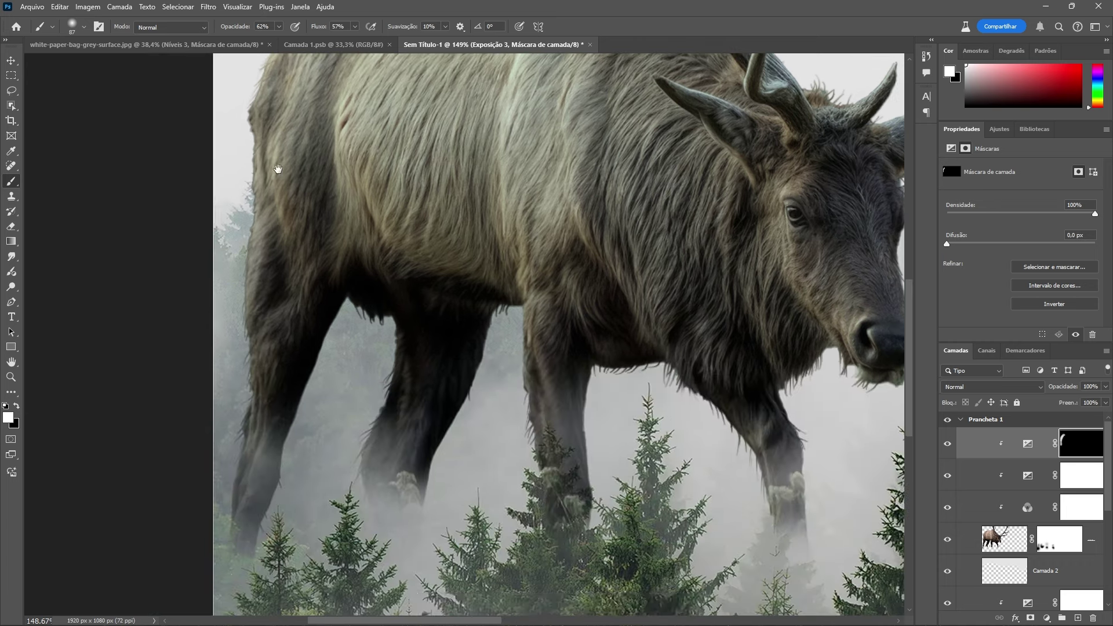
pyautogui.moveTo(278, 99); pyautogui.dragTo(242, 445)
# Step: Reduce the brush to 20 px, raise its opacity to 86% and paint highlights along the edges of the elk's near antler
pyautogui.moveTo(362, 290); pyautogui.dragTo(436, 267)
pyautogui.moveTo(572, 173); pyautogui.dragTo(602, 174)
pyautogui.moveTo(563, 248); pyautogui.dragTo(524, 248)
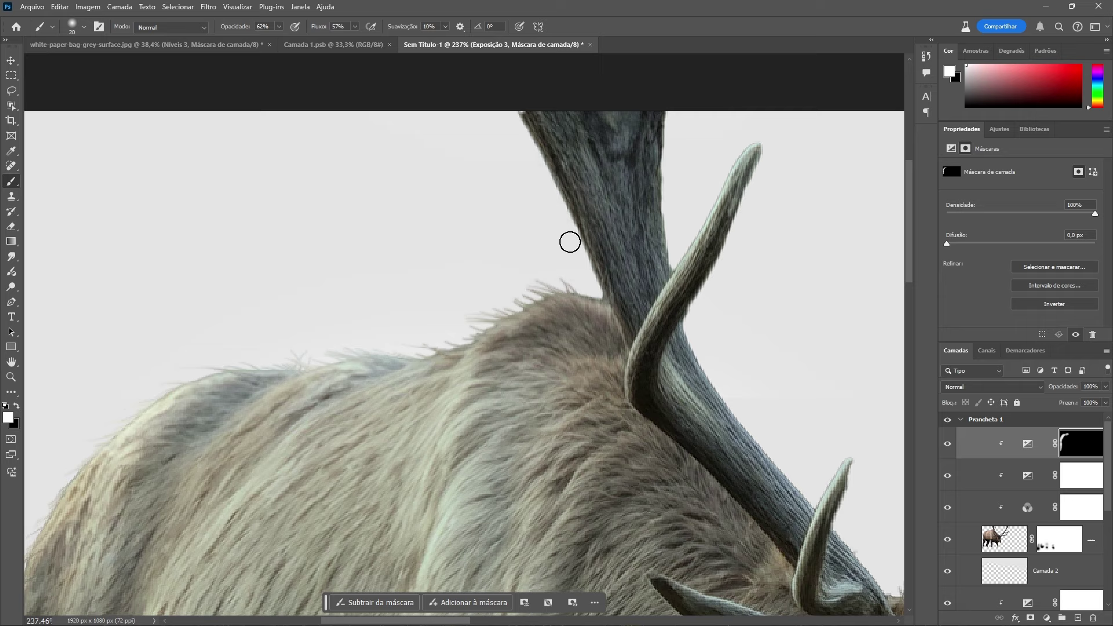
pyautogui.moveTo(606, 282); pyautogui.dragTo(541, 145)
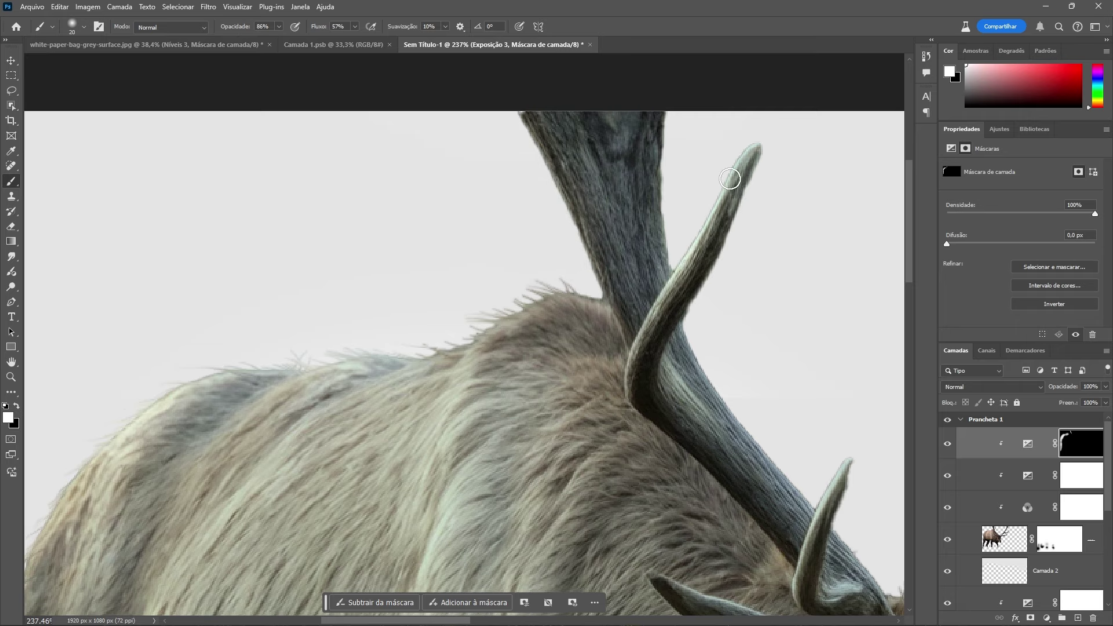
pyautogui.scroll(-3, 753, 261)
pyautogui.hscroll(1, 753, 260)
pyautogui.scroll(-5, 785, 407)
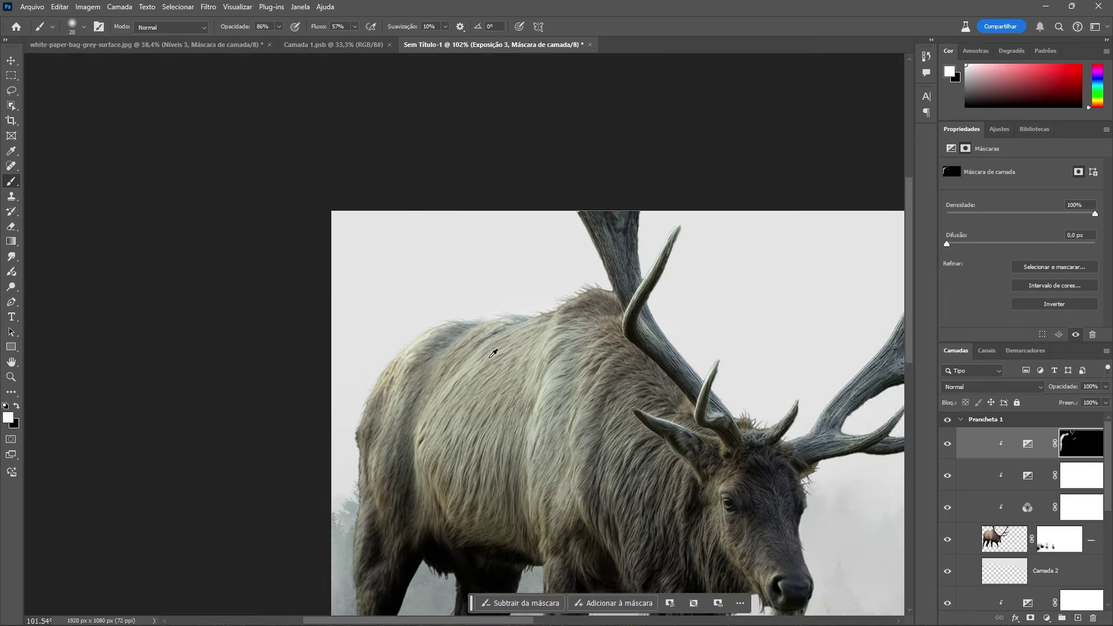
# Step: Paint finer highlights on the exposure mask over the elk's face and smaller antler tines
pyautogui.scroll(4, 497, 502)
pyautogui.scroll(-5, 535, 381)
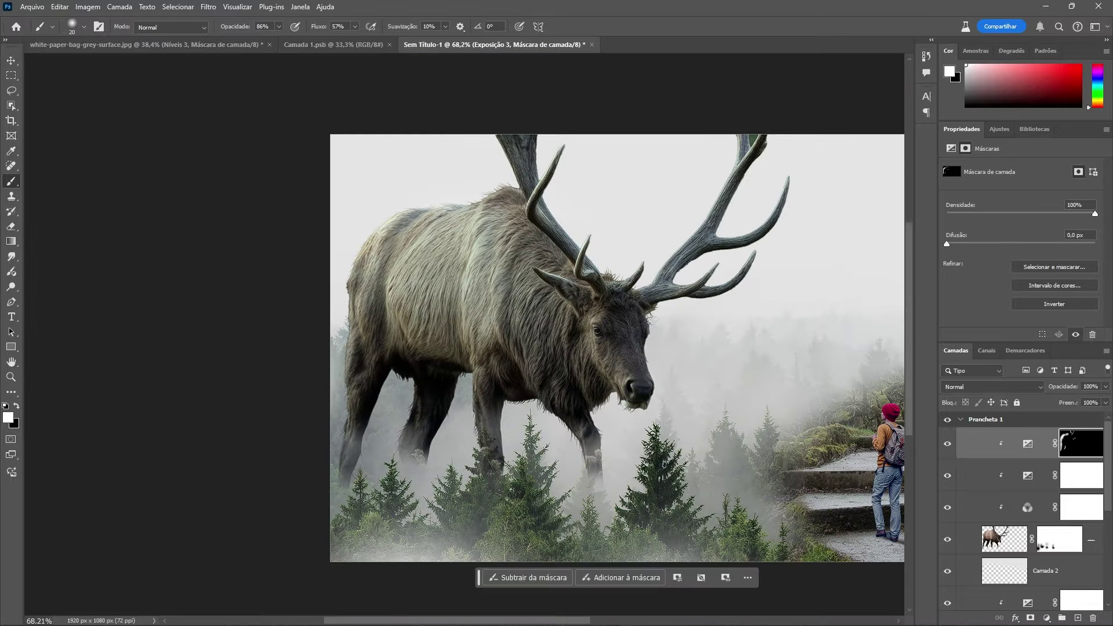
pyautogui.scroll(-2, 603, 383)
pyautogui.scroll(5, 597, 400)
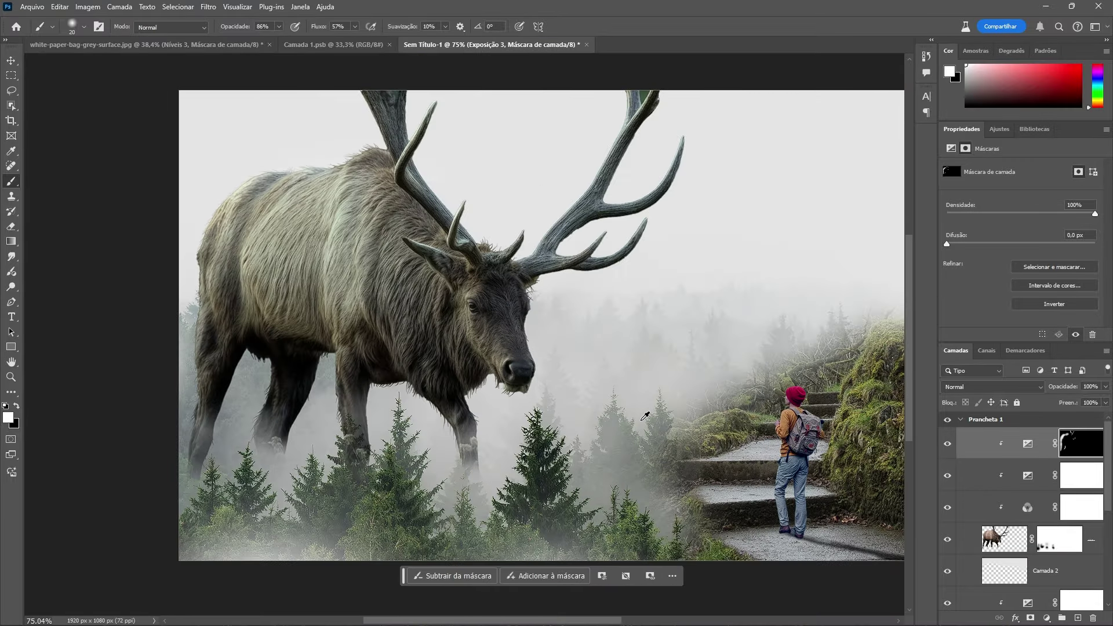
pyautogui.scroll(-5, 565, 439)
pyautogui.scroll(6, 565, 438)
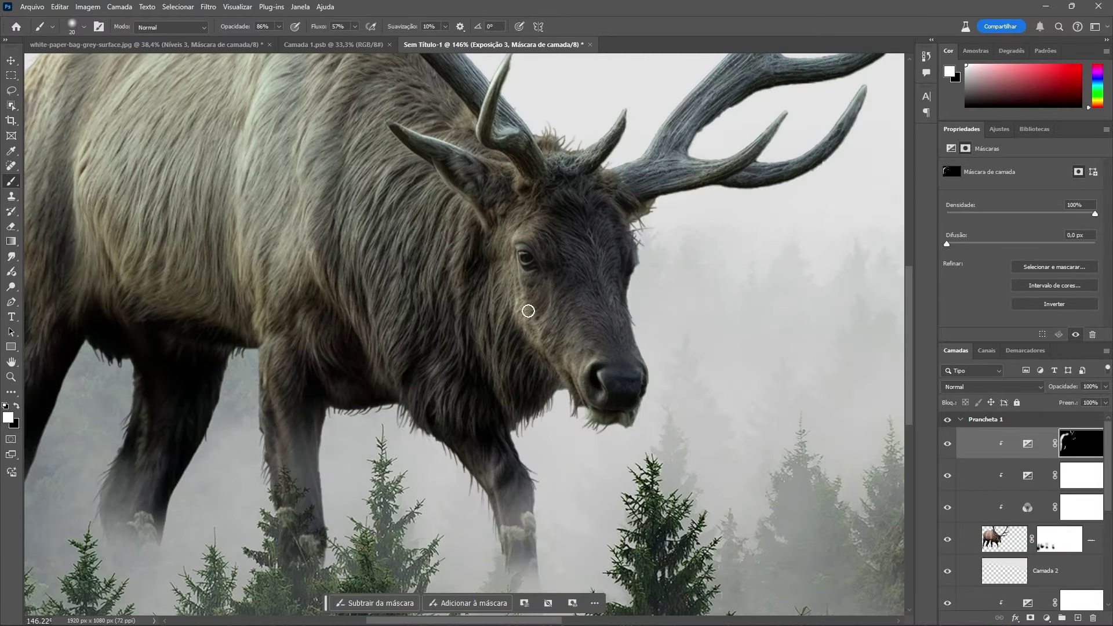
pyautogui.scroll(-4, 809, 382)
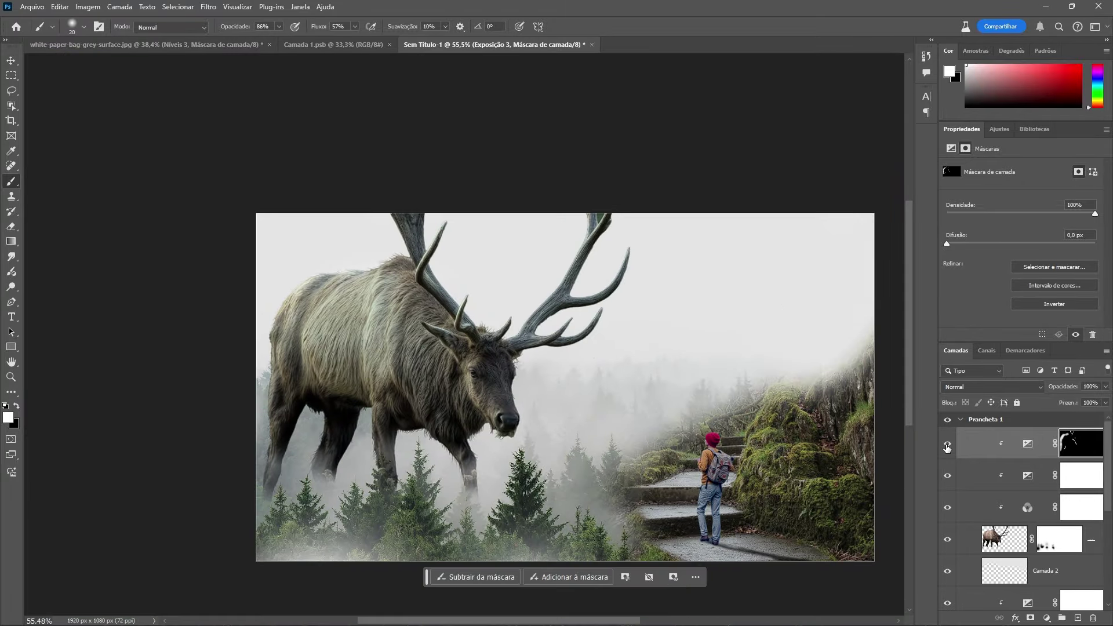
pyautogui.scroll(6, 295, 307)
pyautogui.scroll(-3, 323, 366)
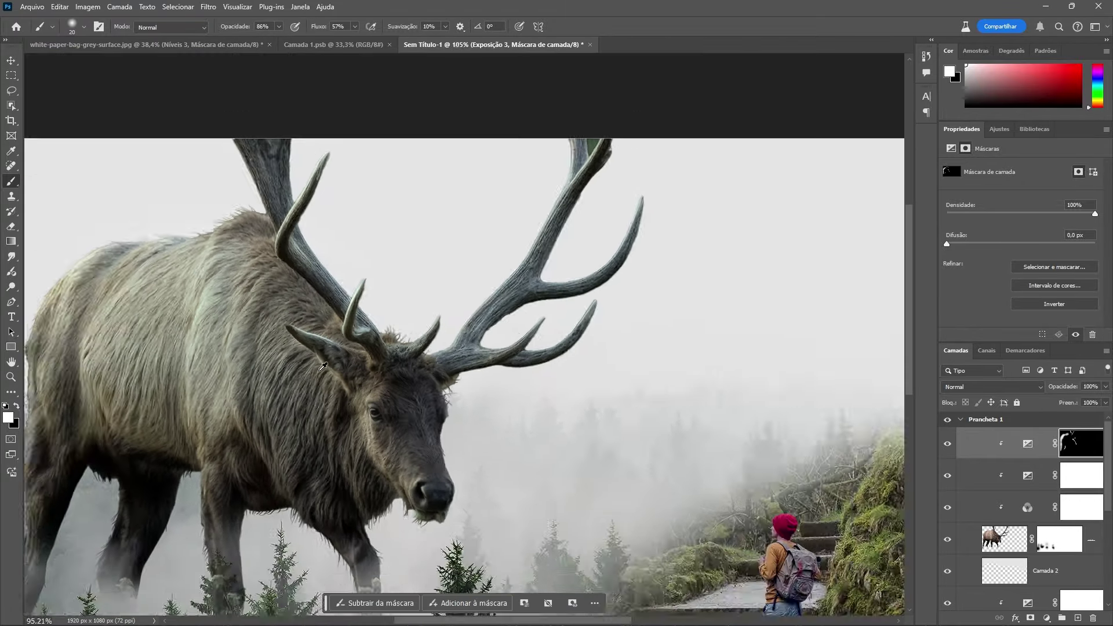
pyautogui.scroll(-3, 323, 367)
pyautogui.scroll(6, 265, 365)
pyautogui.scroll(-3, 328, 372)
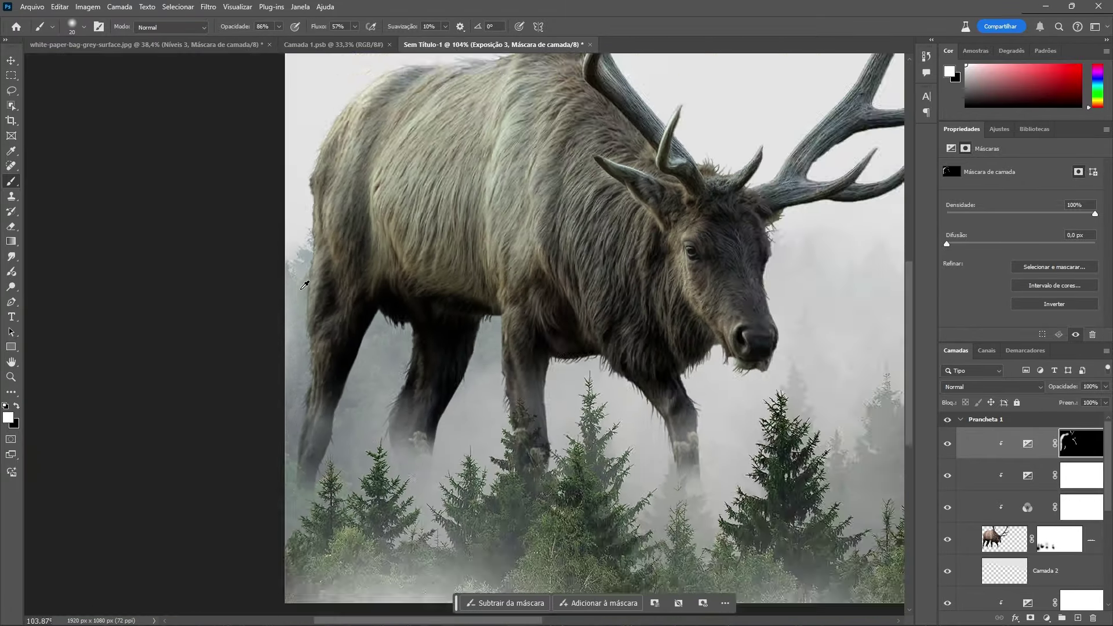
# Step: Increase the exposure of the elk's masked highlight adjustment
pyautogui.moveTo(687, 277)
pyautogui.mouseDown()
pyautogui.moveTo(568, 309)
pyautogui.moveTo(603, 366)
pyautogui.mouseUp()
pyautogui.click(1026, 445)
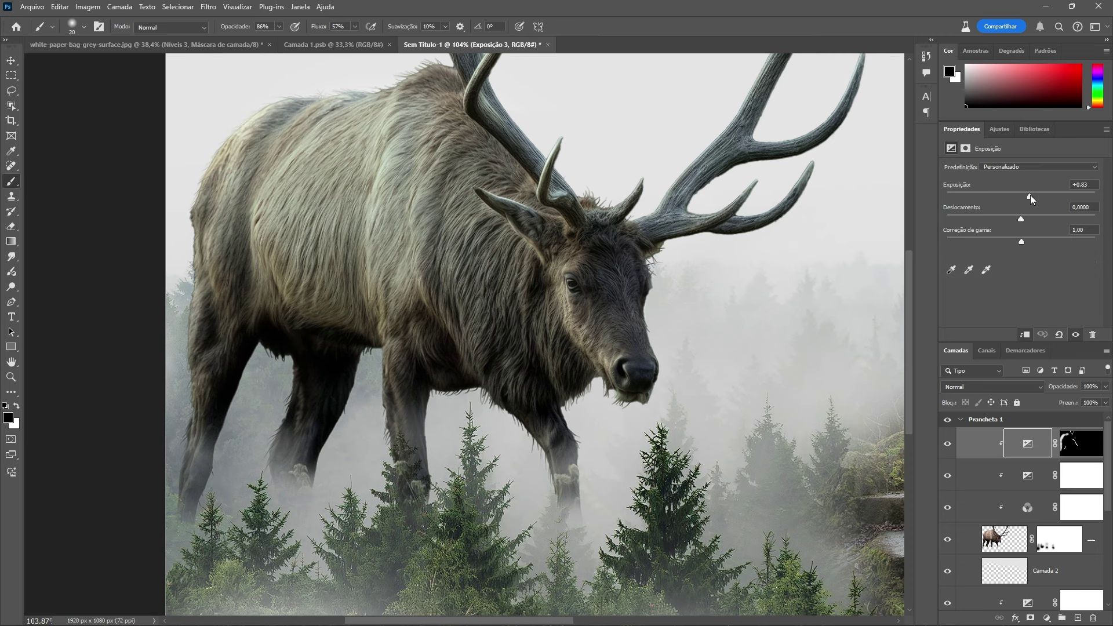
pyautogui.moveTo(1031, 196); pyautogui.dragTo(1036, 197)
pyautogui.scroll(-4, 588, 313)
pyautogui.scroll(7, 574, 244)
# Step: Select the exposure mask again and paint highlights along the upper edges of both main antlers
pyautogui.click(554, 249)
pyautogui.click(554, 239)
pyautogui.click(1080, 444)
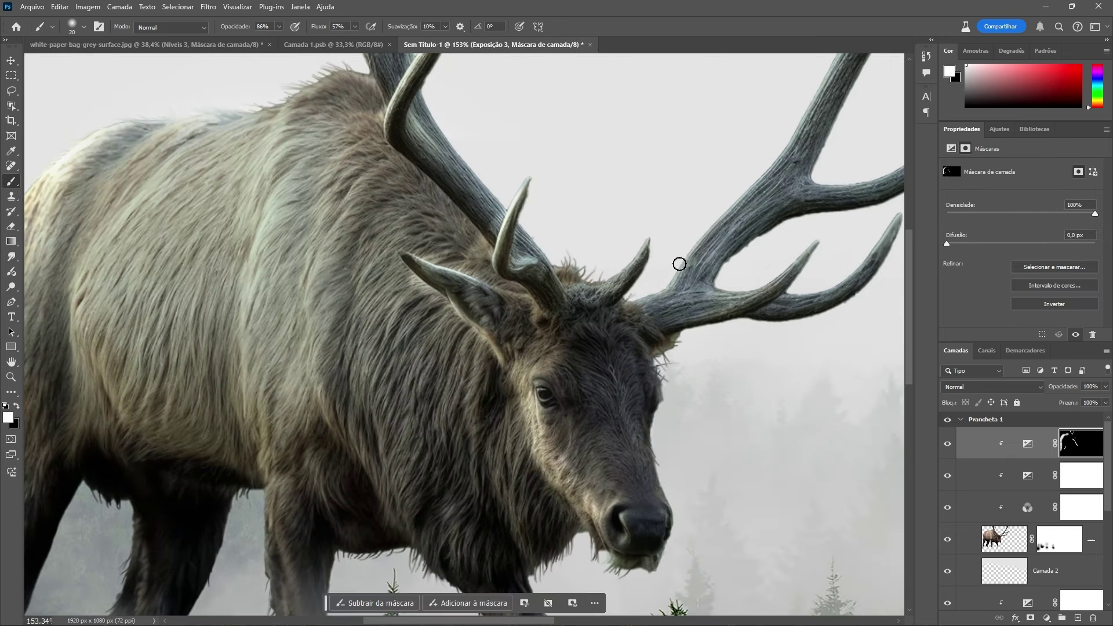
pyautogui.moveTo(678, 264)
pyautogui.mouseDown()
pyautogui.moveTo(782, 147)
pyautogui.moveTo(836, 59)
pyautogui.mouseUp()
pyautogui.moveTo(655, 139); pyautogui.dragTo(715, 400)
pyautogui.moveTo(490, 310); pyautogui.dragTo(518, 255)
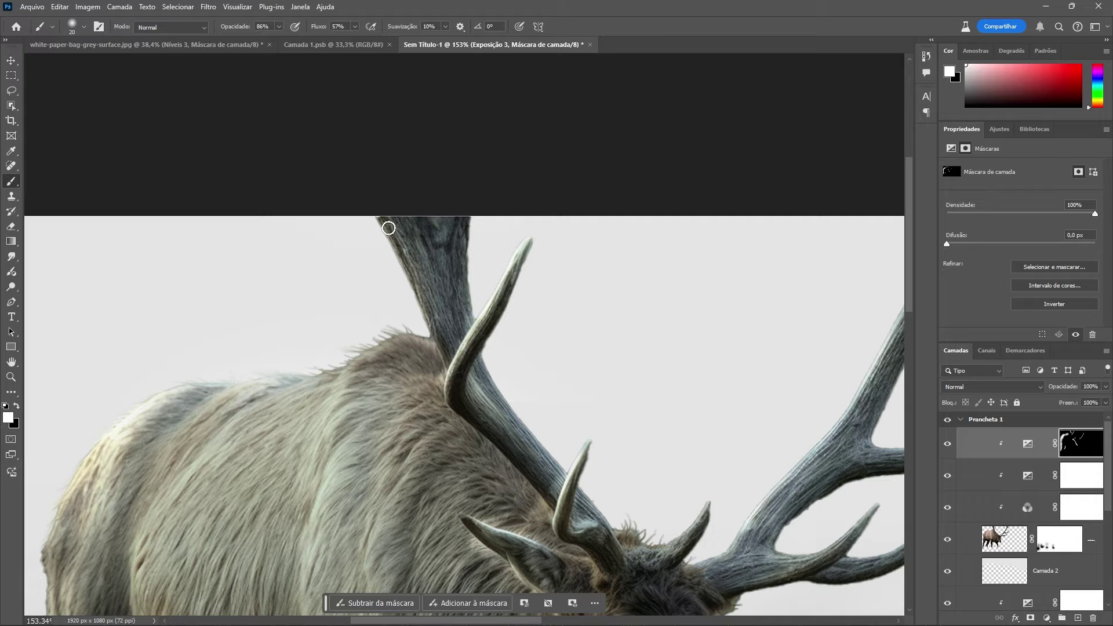
# Step: Paint highlights on the exposure mask down the edge of the elk's near front leg
pyautogui.scroll(-3, 459, 315)
pyautogui.scroll(4, 476, 278)
pyautogui.moveTo(464, 278); pyautogui.dragTo(491, 426)
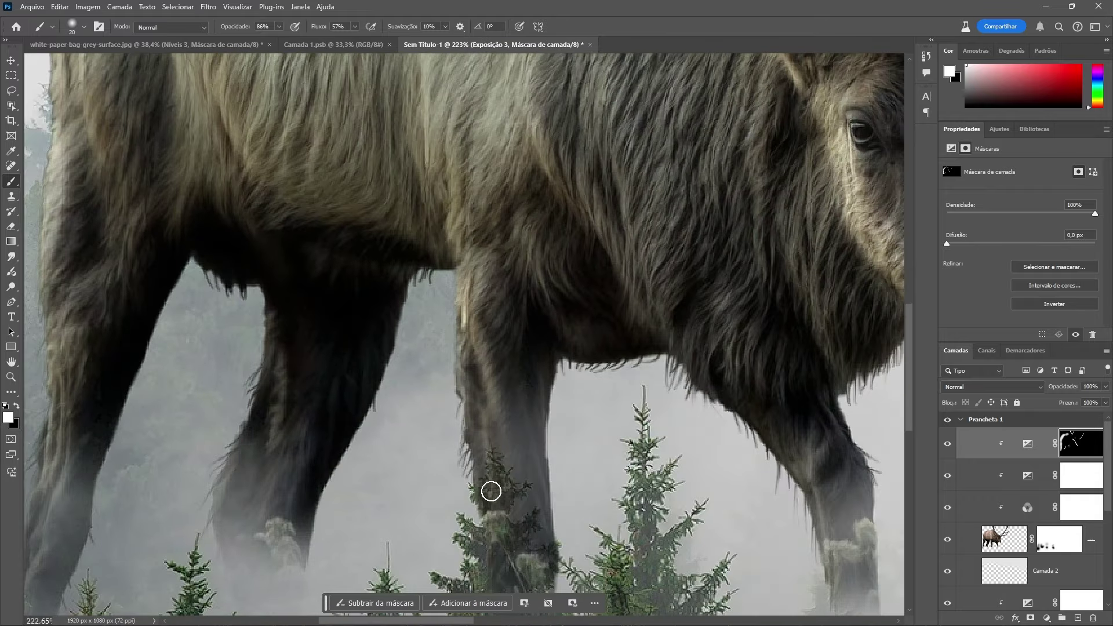
pyautogui.scroll(-3, 490, 440)
pyautogui.scroll(3, 247, 410)
pyautogui.scroll(-5, 263, 378)
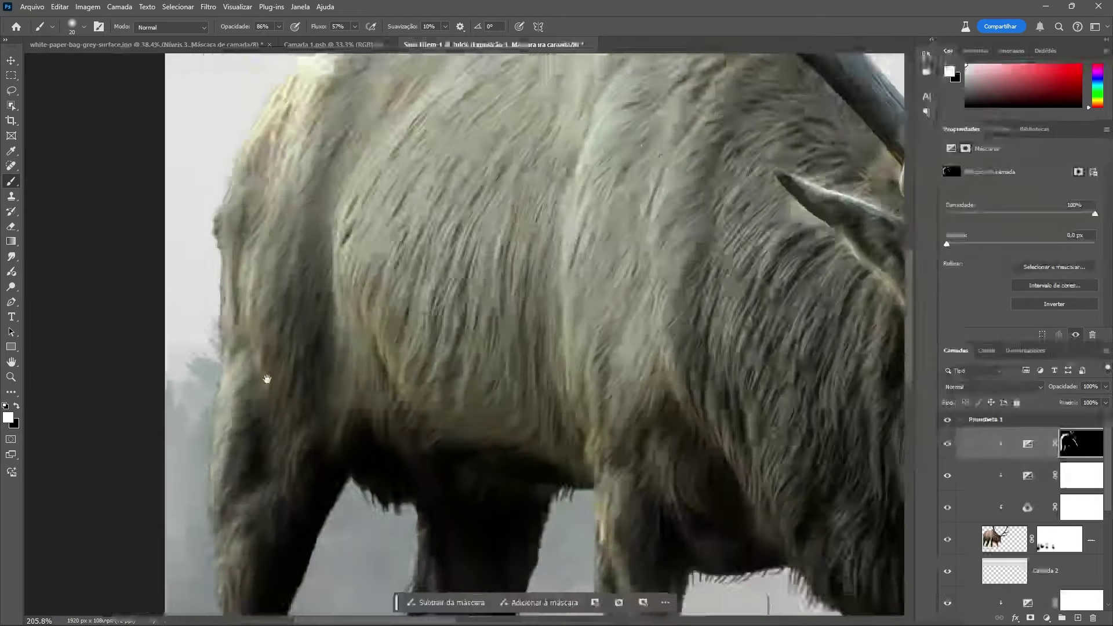
pyautogui.scroll(5, 440, 191)
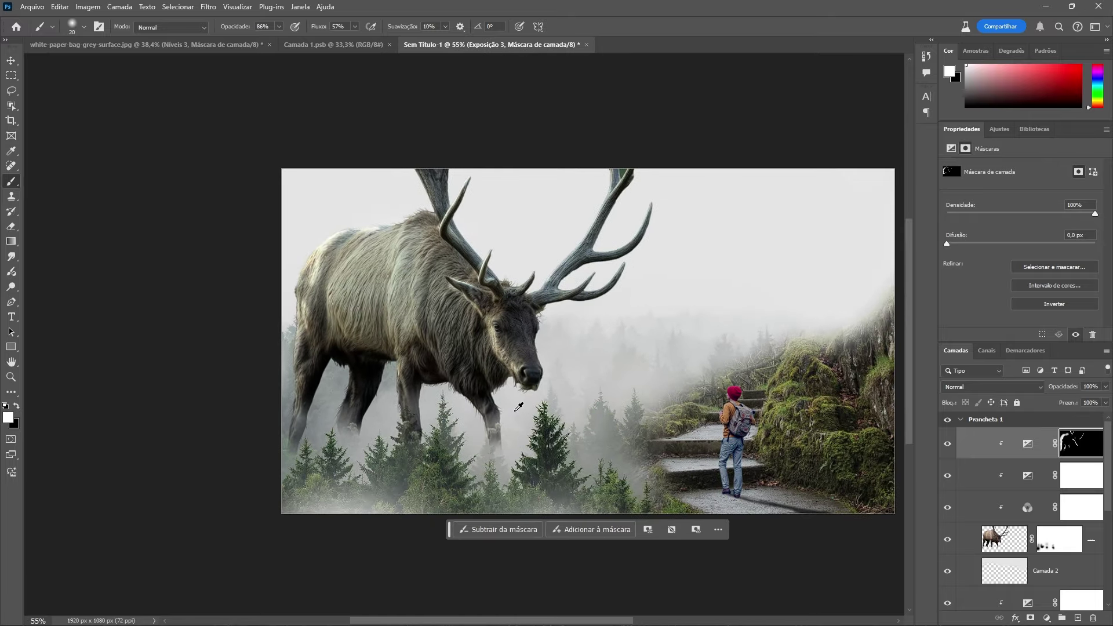
# Step: Examine the elk's painted highlights up close and against the hiker and the whole scene
pyautogui.scroll(-3, 371, 361)
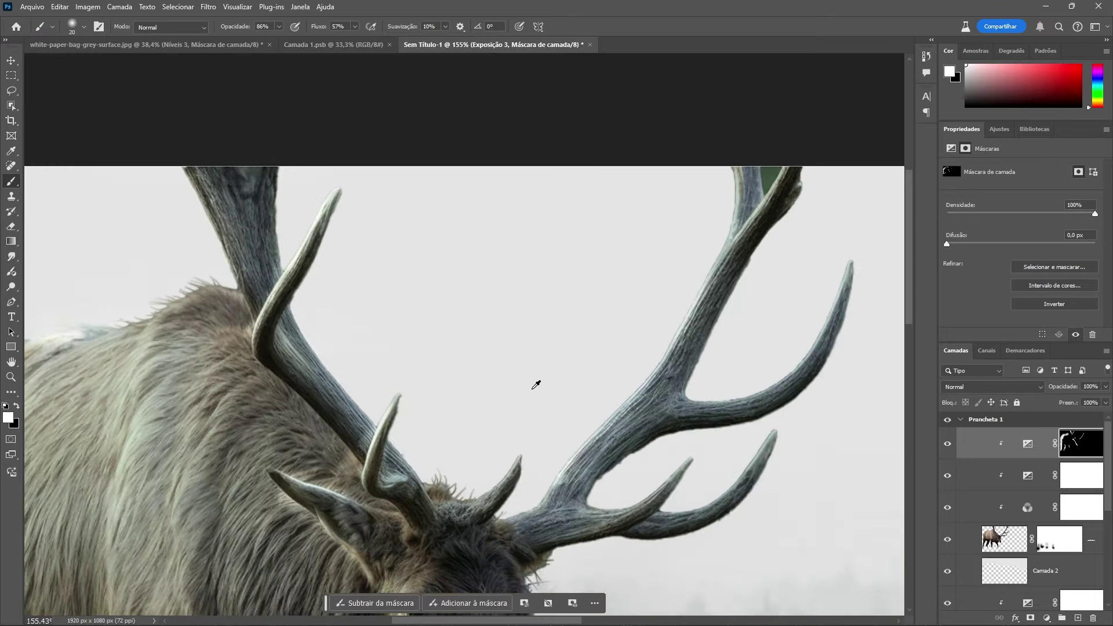
pyautogui.scroll(1, 535, 385)
pyautogui.scroll(-1, 720, 279)
pyautogui.scroll(-3, 720, 278)
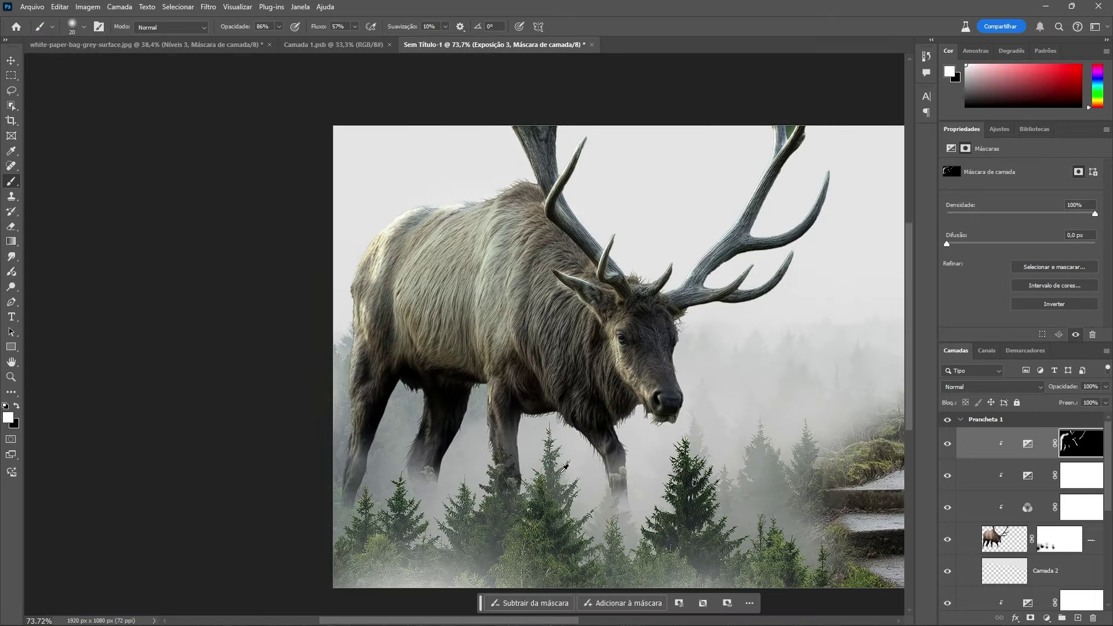
pyautogui.scroll(3, 422, 427)
pyautogui.scroll(-3, 365, 434)
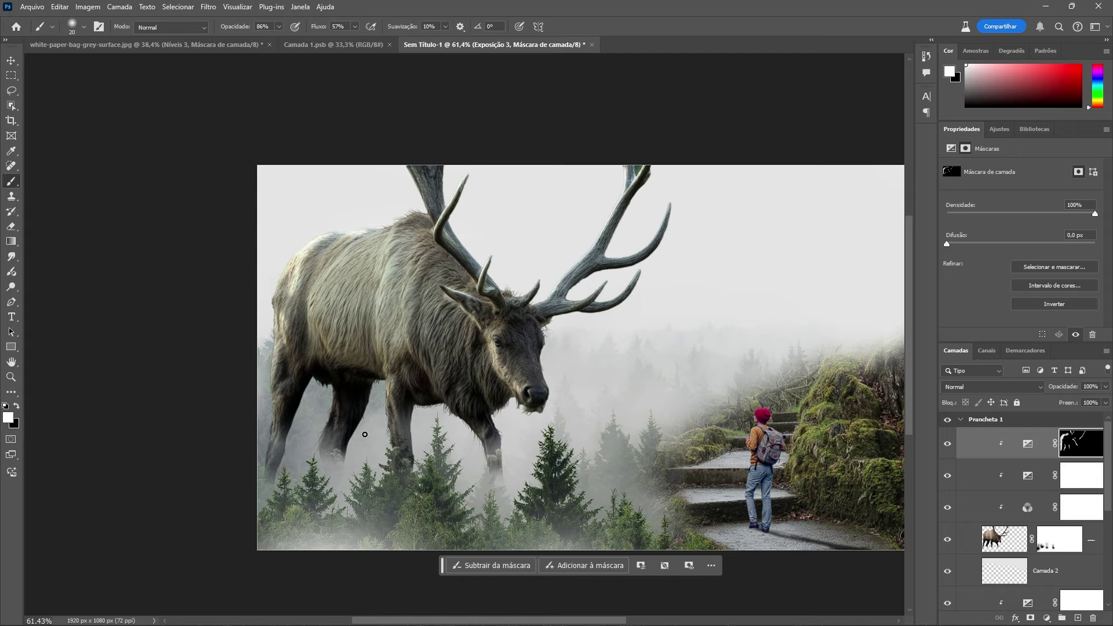
pyautogui.scroll(4, 646, 455)
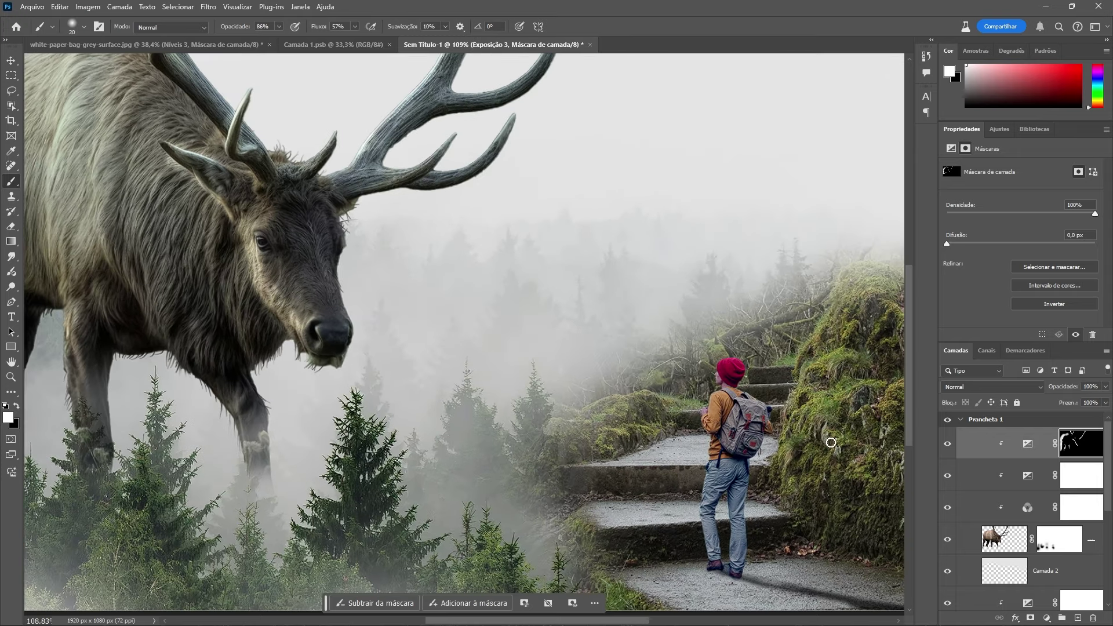
pyautogui.scroll(-2, 753, 418)
pyautogui.scroll(1, 835, 383)
pyautogui.scroll(-3, 574, 362)
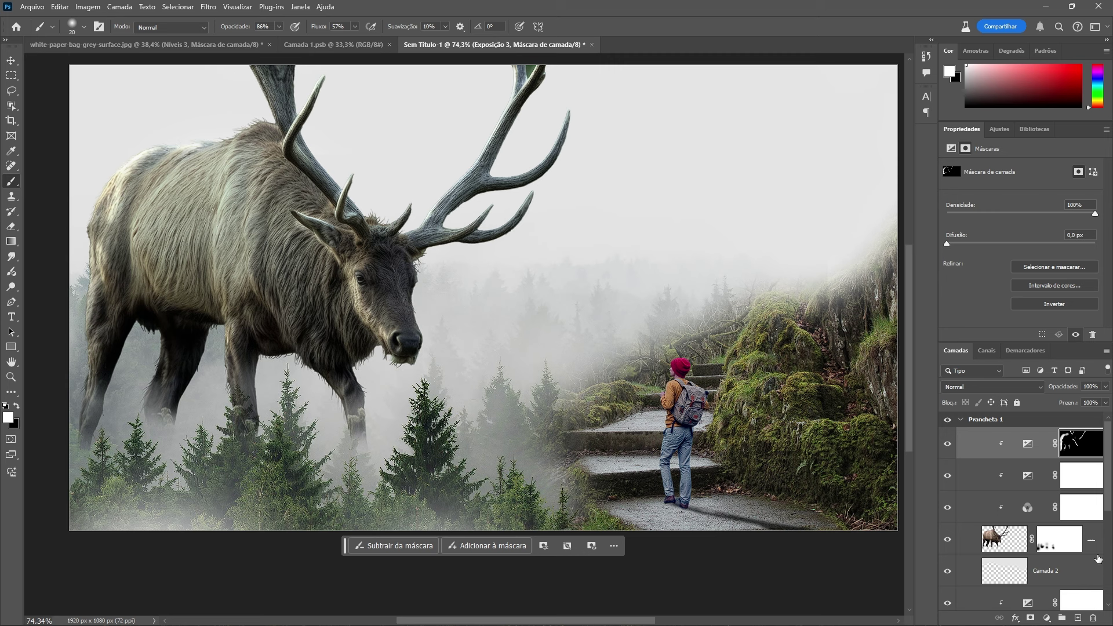
# Step: Add a Color Balance adjustment clipped to the stone path layer, with midtones at +20 green and +24 blue
pyautogui.scroll(-3, 1098, 558)
pyautogui.click(1008, 534)
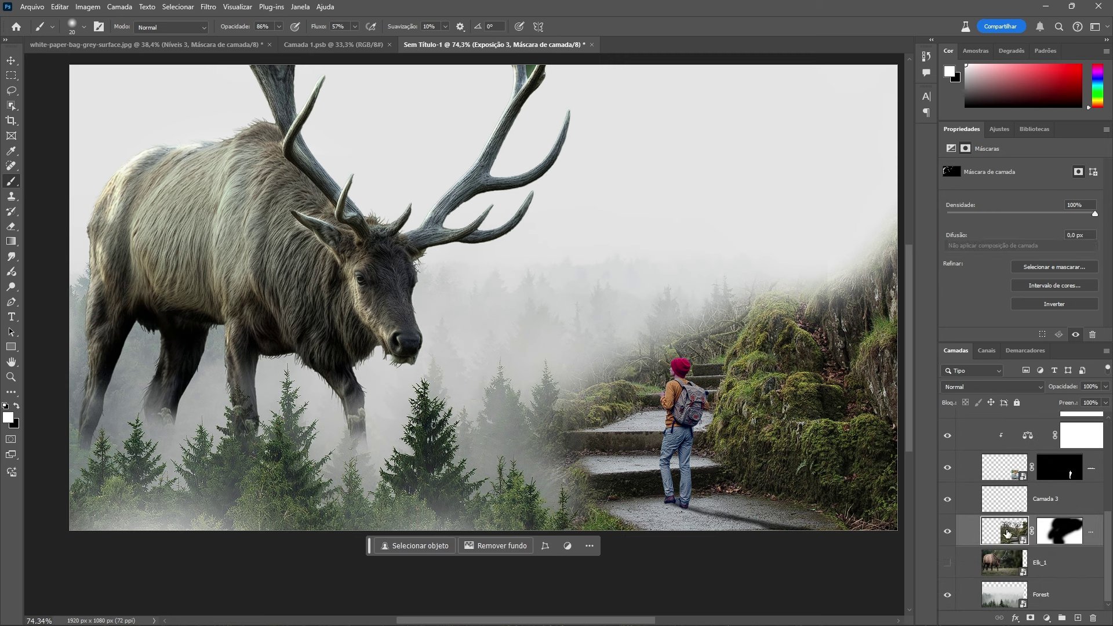
pyautogui.click(1047, 617)
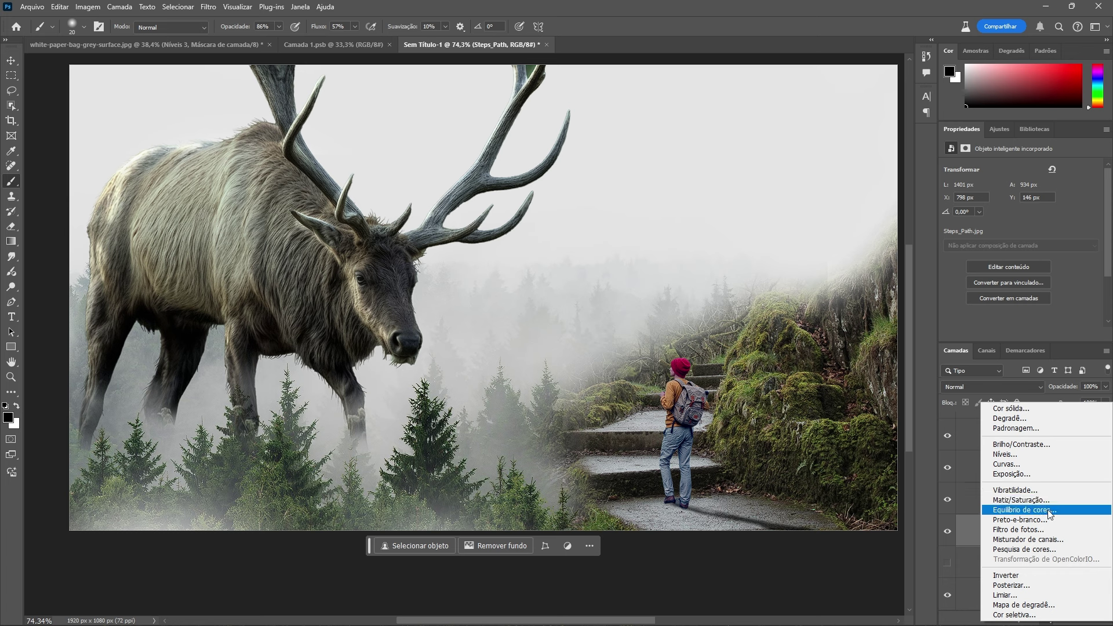
pyautogui.click(1026, 510)
pyautogui.keyDown('alt'); pyautogui.click(1008, 543); pyautogui.keyUp('alt')
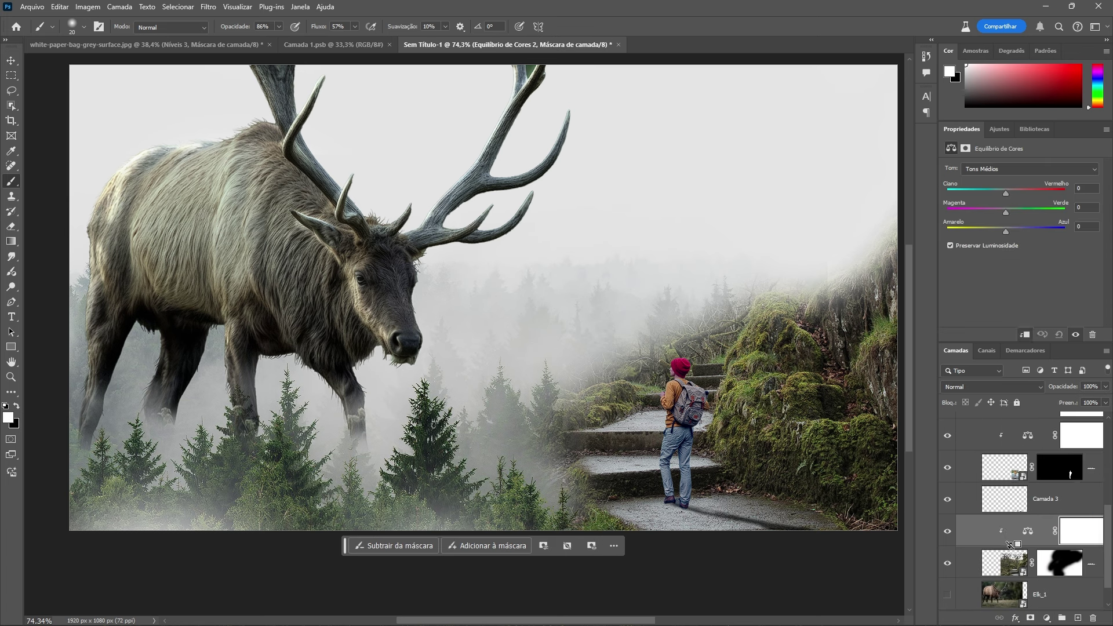
pyautogui.click(1017, 212)
# Step: Examine how the path's new color balance blends with the forest and the hiker
pyautogui.scroll(-2, 714, 339)
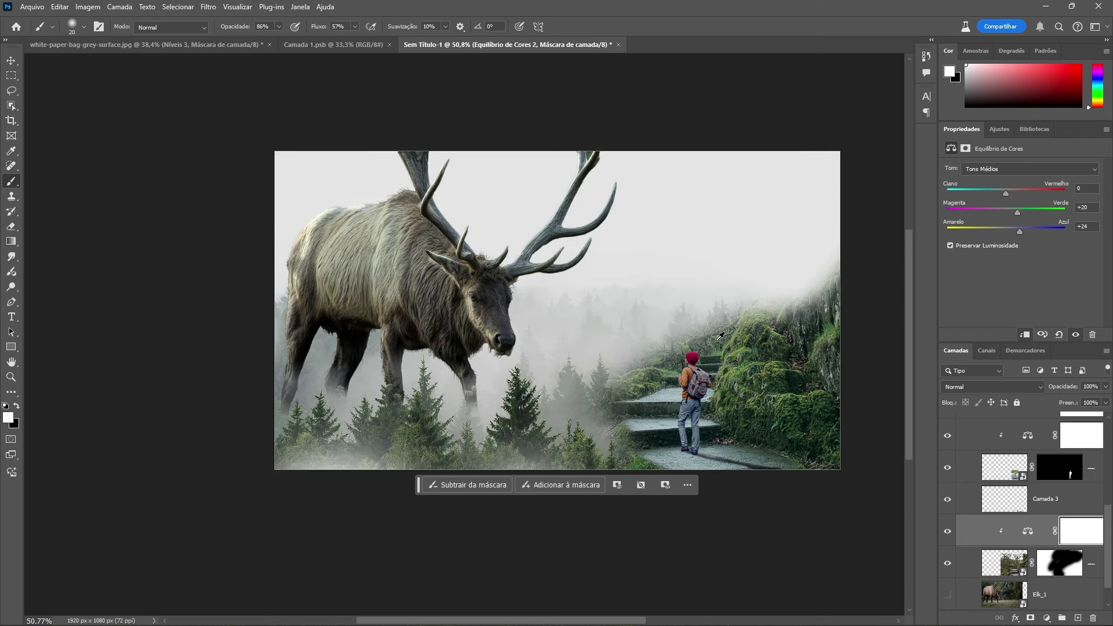
pyautogui.scroll(4, 683, 336)
pyautogui.scroll(-2, 682, 336)
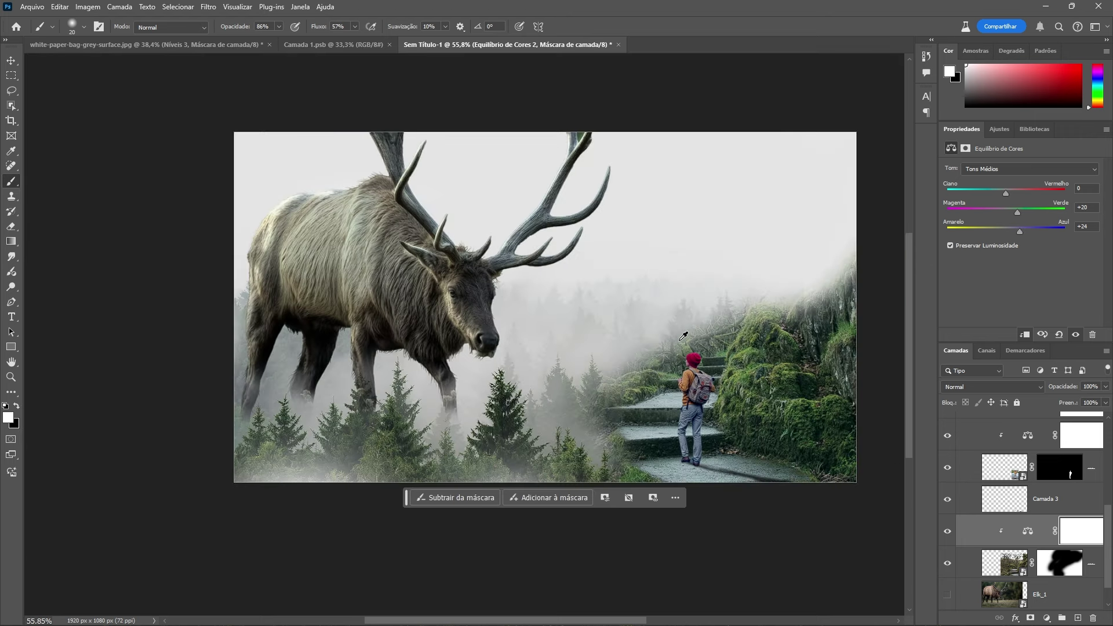
pyautogui.scroll(1, 682, 336)
pyautogui.scroll(-1, 683, 336)
pyautogui.scroll(-1, 682, 336)
pyautogui.scroll(1, 682, 336)
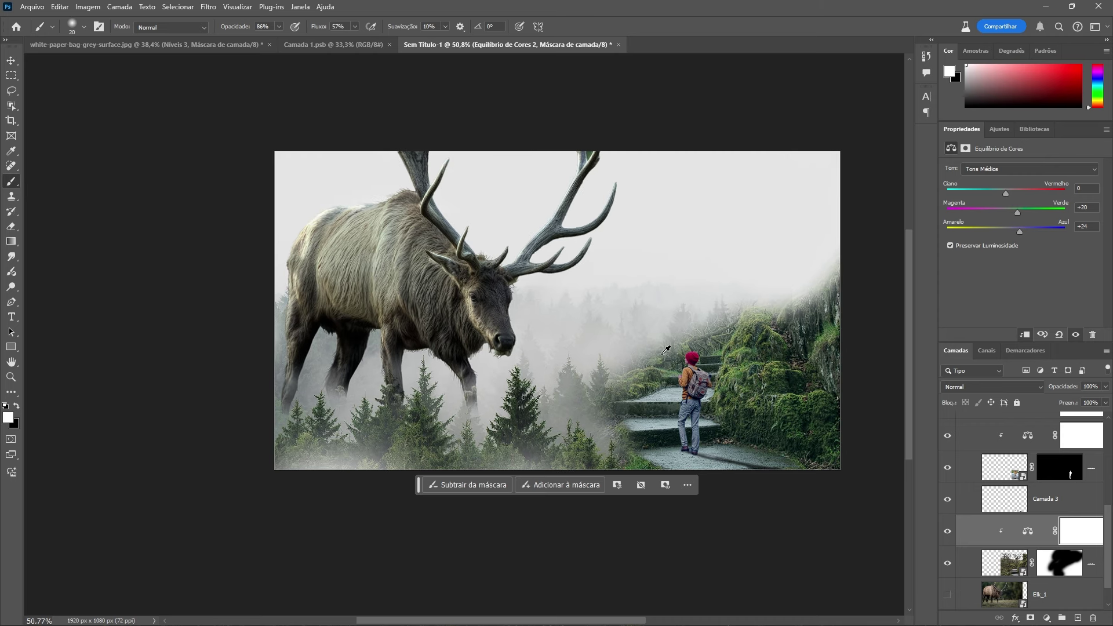
pyautogui.scroll(1, 622, 357)
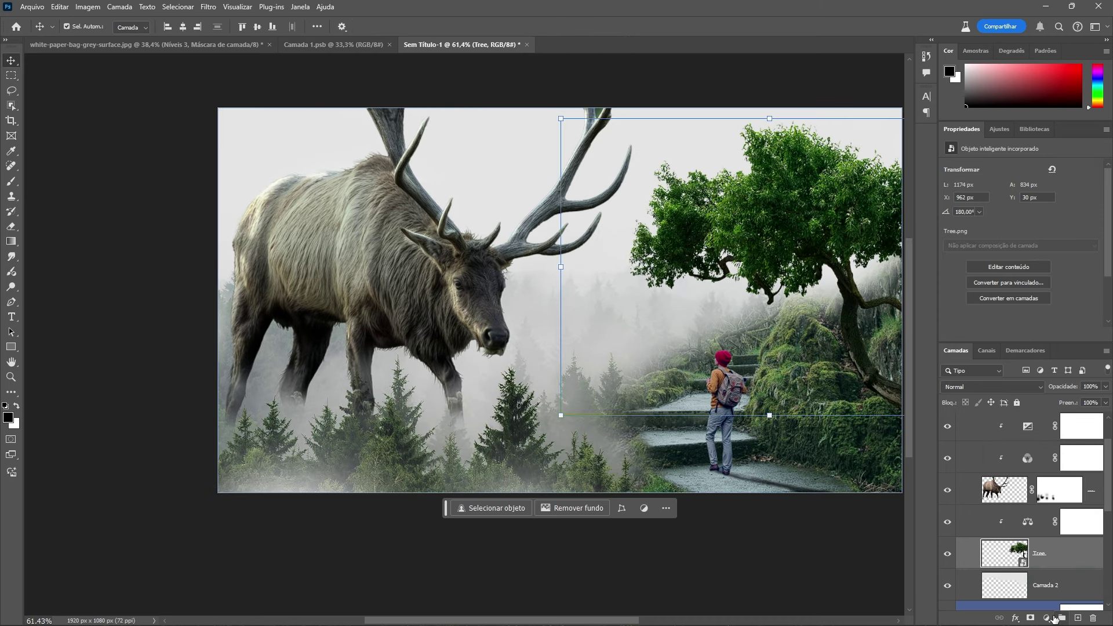
# Step: Add a Hue/Saturation adjustment clipped to the tree and enable Colorize
pyautogui.click(1046, 617)
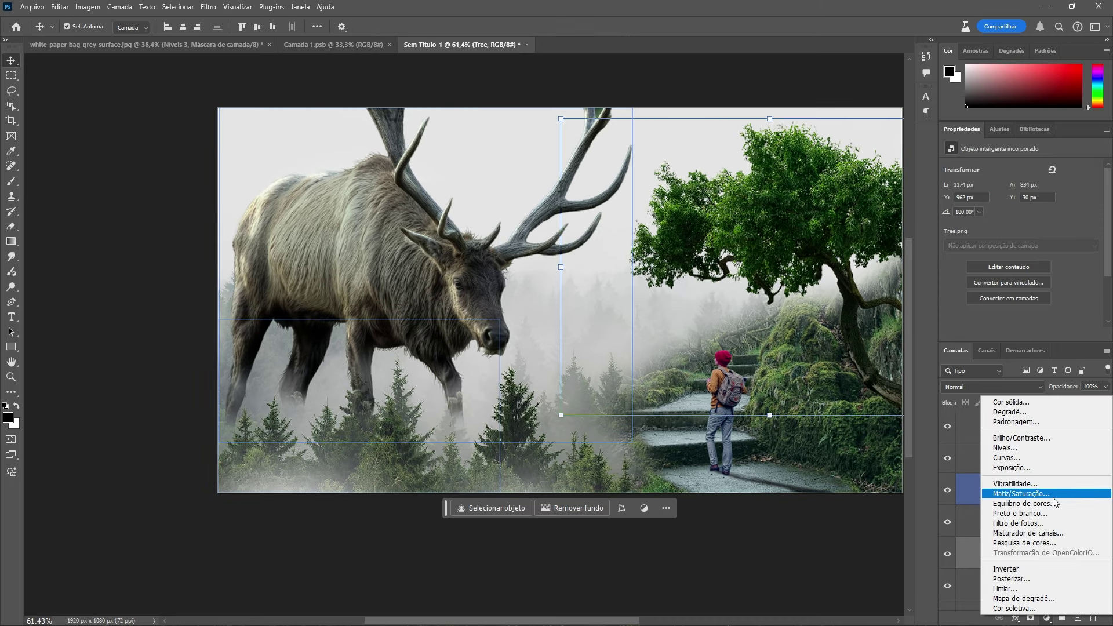
pyautogui.click(1052, 496)
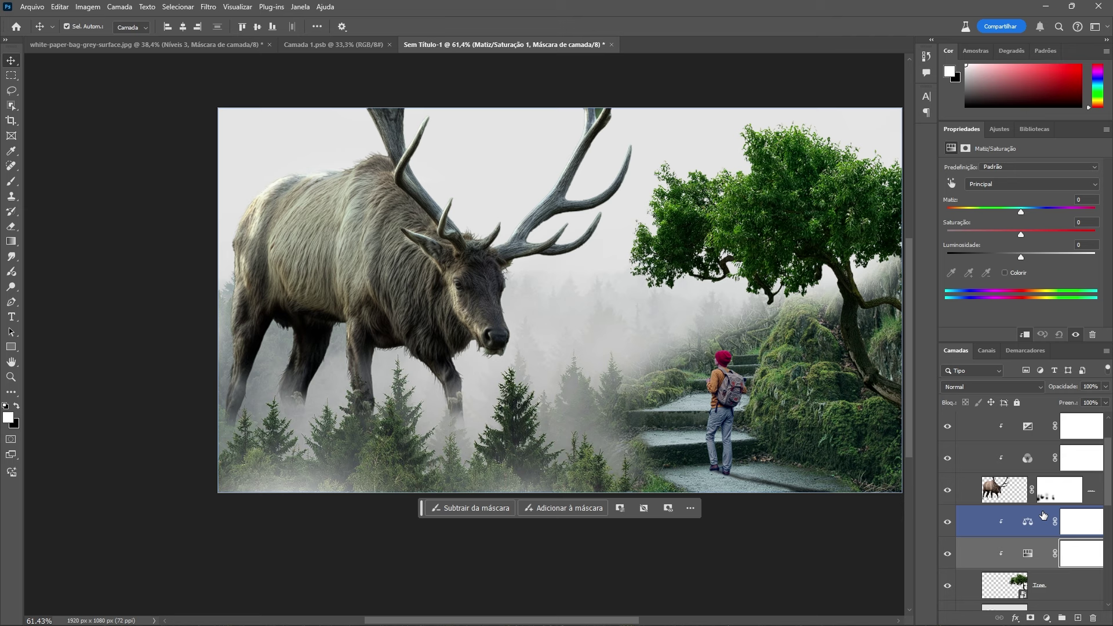
pyautogui.click(1005, 273)
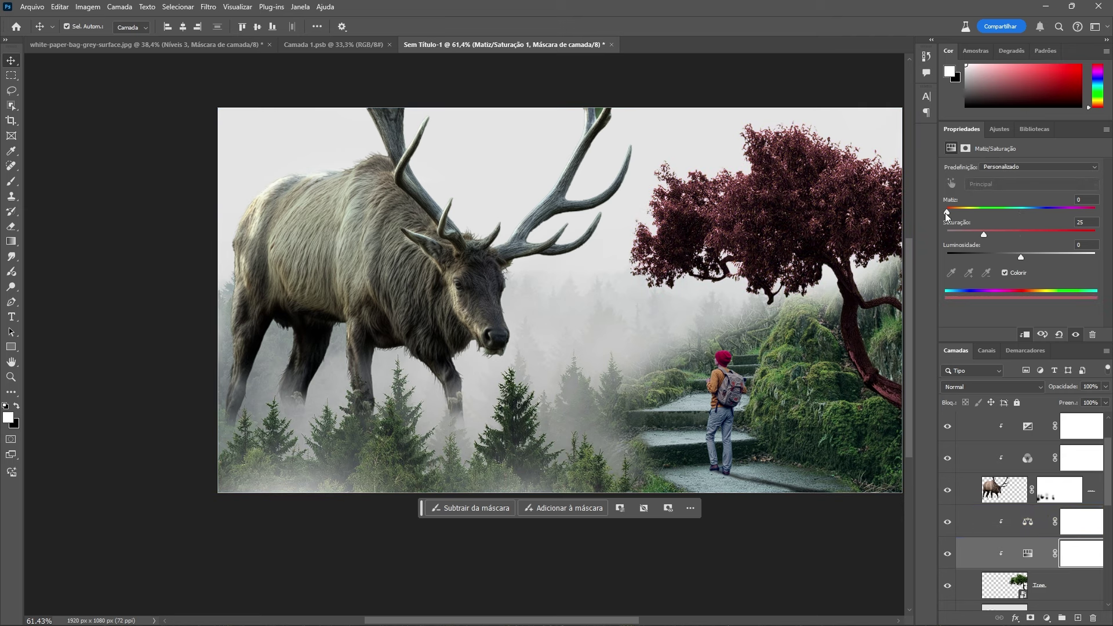
# Step: Colorize the tree a muted green with hue 76, saturation 18 and lightness +6
pyautogui.moveTo(947, 212); pyautogui.dragTo(986, 214)
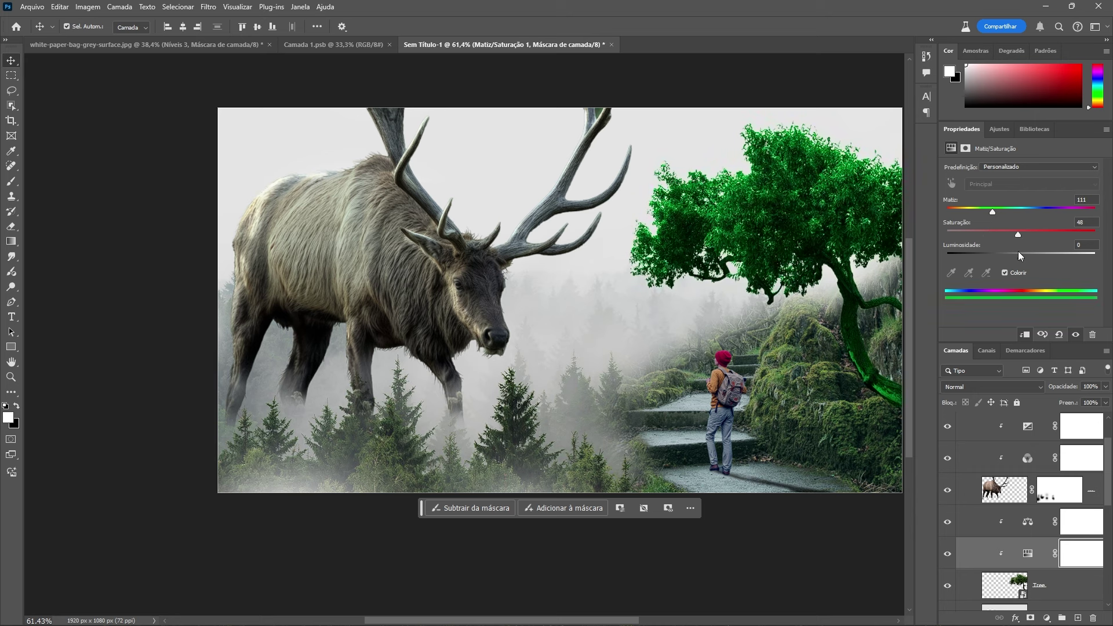
pyautogui.moveTo(1023, 257)
pyautogui.mouseDown()
pyautogui.moveTo(1041, 256)
pyautogui.moveTo(1007, 254)
pyautogui.mouseUp()
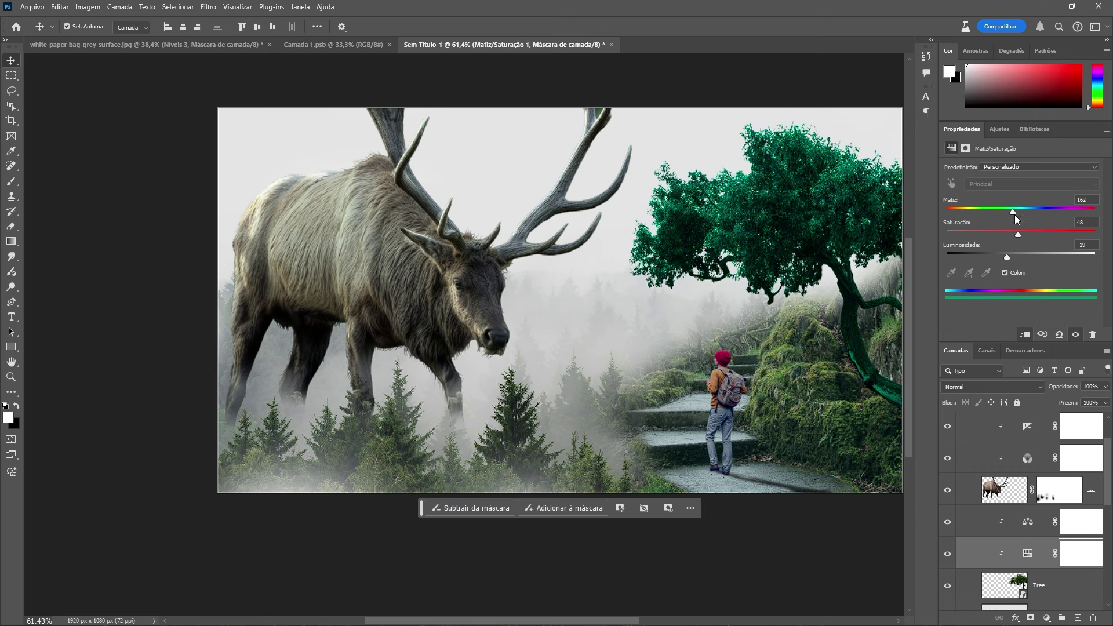
pyautogui.moveTo(1014, 215); pyautogui.dragTo(999, 215)
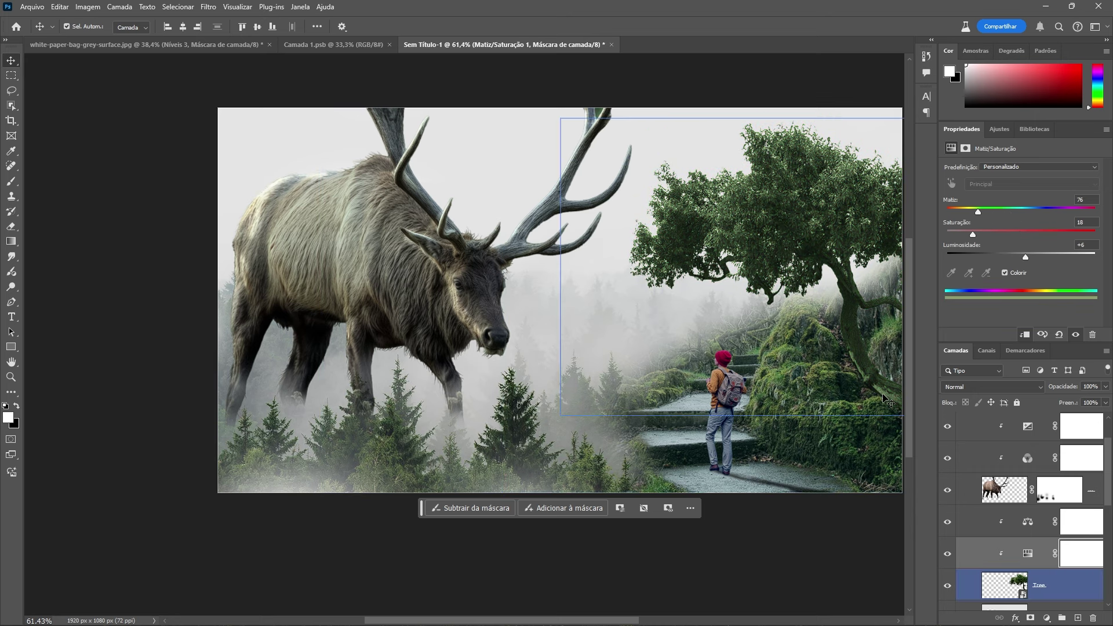
# Step: Paint black over the tree trunk on the masks of its Hue/Saturation and Color Balance adjustments, leaving the foliage recolored
pyautogui.scroll(3, 855, 365)
pyautogui.press('b')
pyautogui.scroll(2, 850, 341)
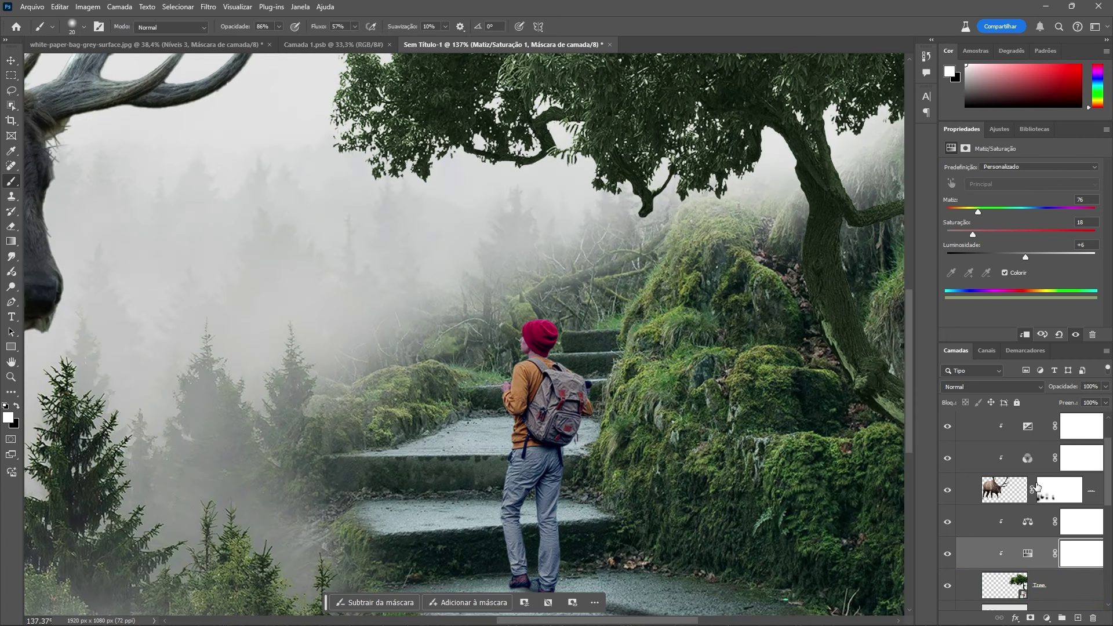
pyautogui.click(1081, 561)
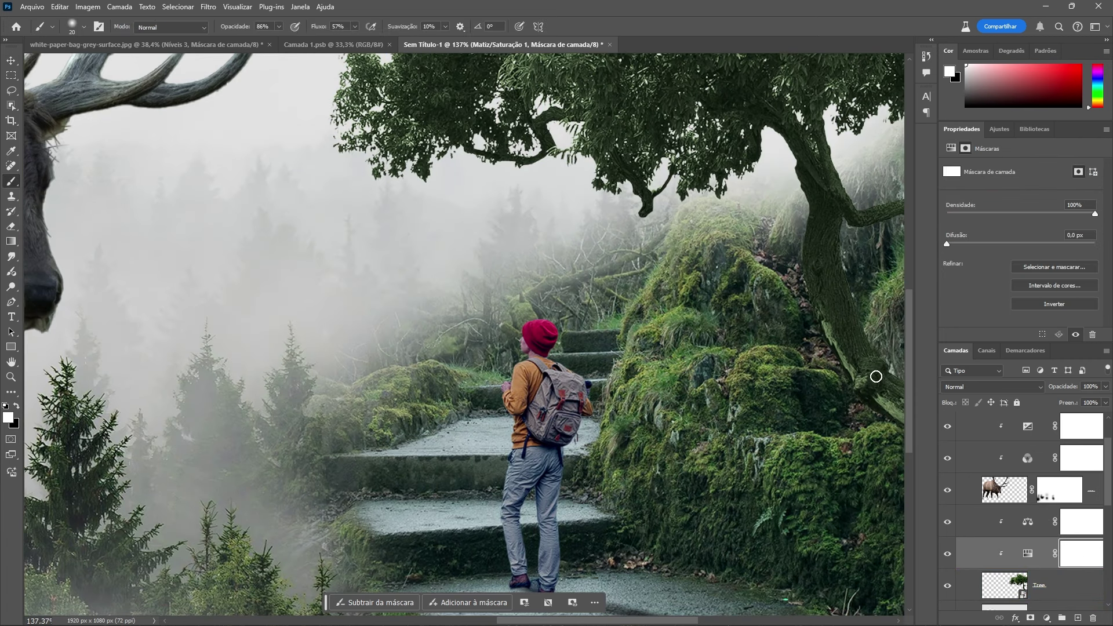
pyautogui.press('x')
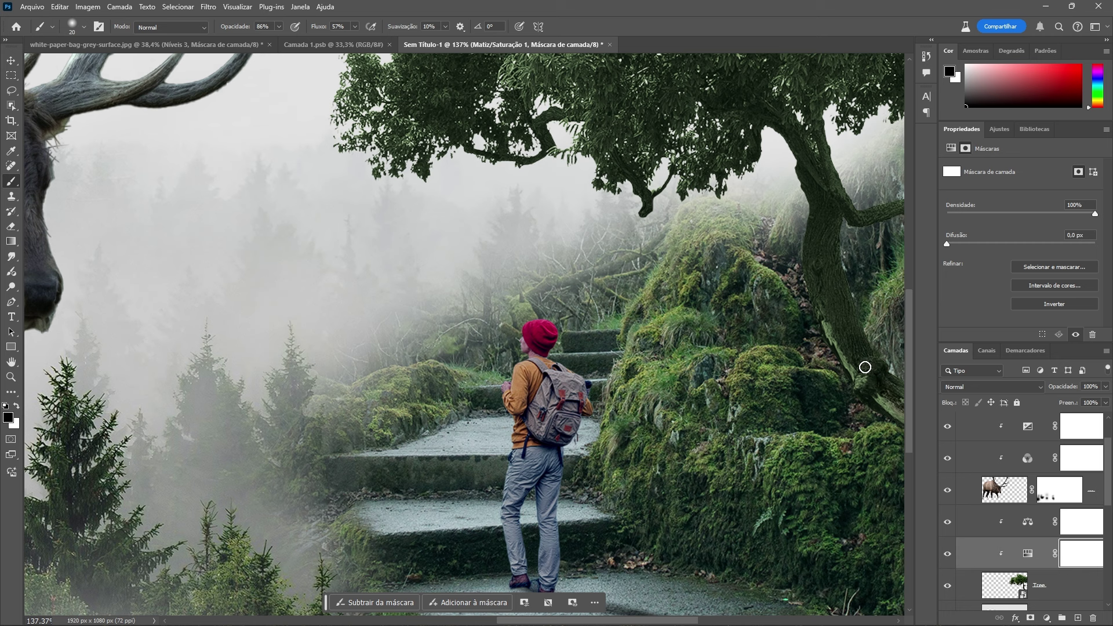
pyautogui.moveTo(865, 367)
pyautogui.mouseDown()
pyautogui.moveTo(824, 268)
pyautogui.moveTo(857, 372)
pyautogui.moveTo(817, 221)
pyautogui.moveTo(809, 243)
pyautogui.moveTo(835, 185)
pyautogui.moveTo(820, 161)
pyautogui.mouseUp()
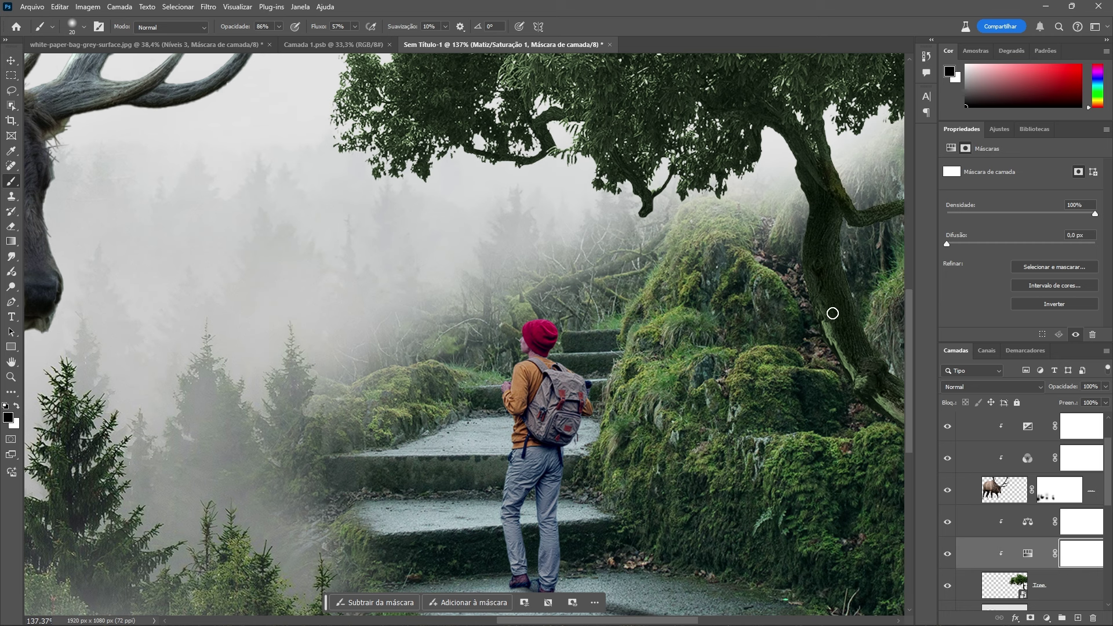
pyautogui.click(1079, 523)
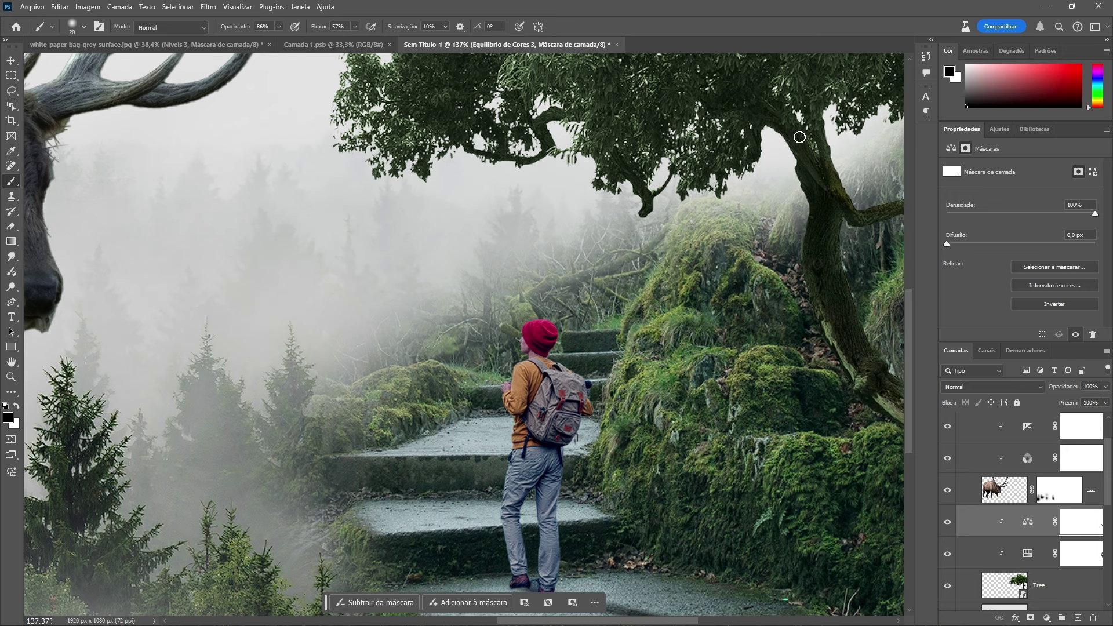
# Step: Examine how the recolored tree and its trunk blend with the elk, path and hiker, both up close and across the whole scene
pyautogui.scroll(-5, 788, 197)
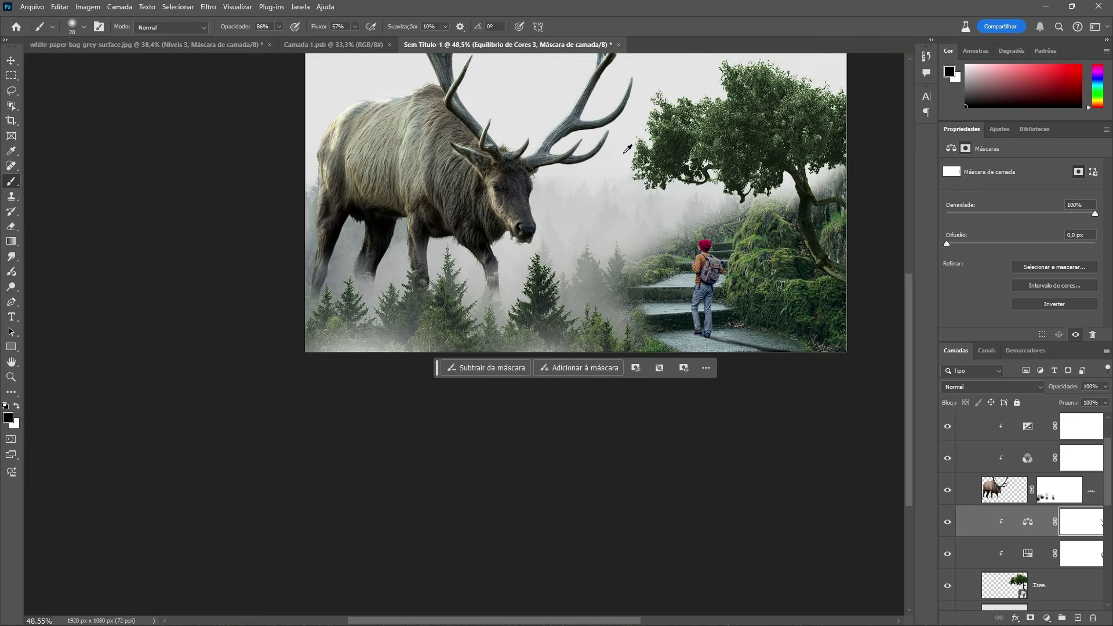
pyautogui.scroll(2, 624, 151)
pyautogui.scroll(-2, 580, 142)
pyautogui.scroll(2, 512, 119)
pyautogui.moveTo(506, 145)
pyautogui.mouseDown()
pyautogui.moveTo(513, 217)
pyautogui.moveTo(508, 193)
pyautogui.mouseUp()
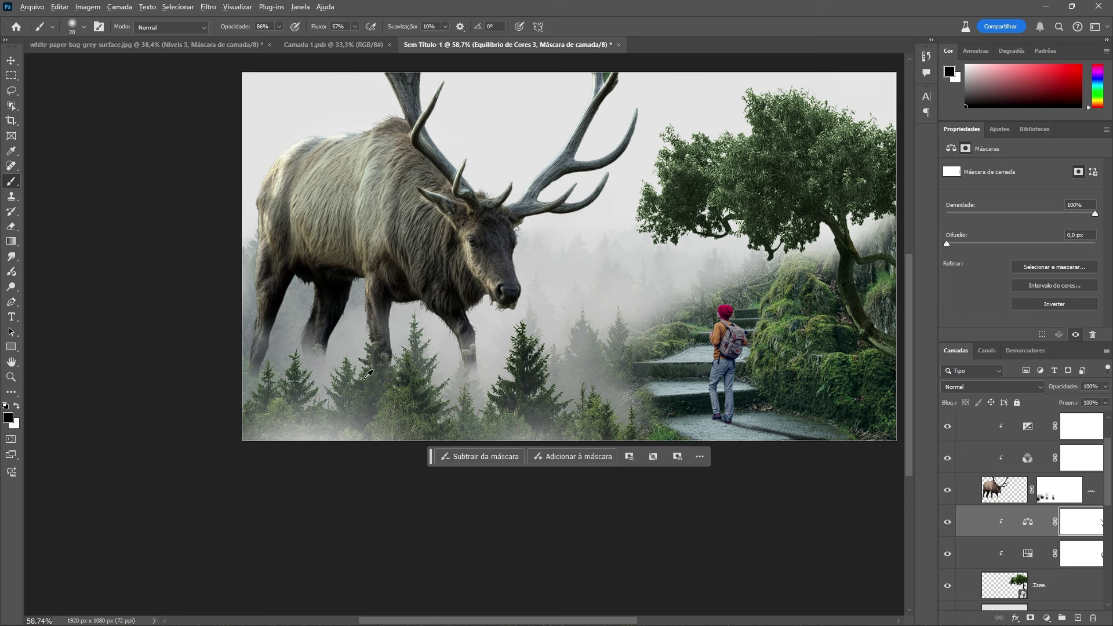
pyautogui.scroll(-4, 365, 378)
pyautogui.scroll(11, 493, 237)
pyautogui.scroll(-3, 441, 289)
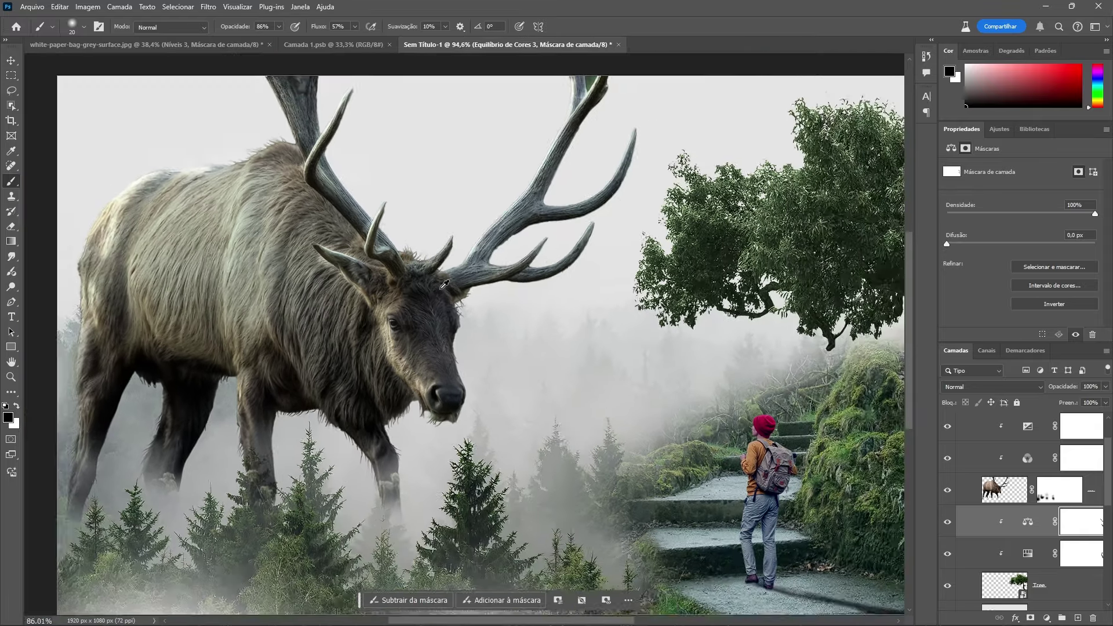
pyautogui.scroll(-2, 445, 284)
pyautogui.scroll(1, 502, 386)
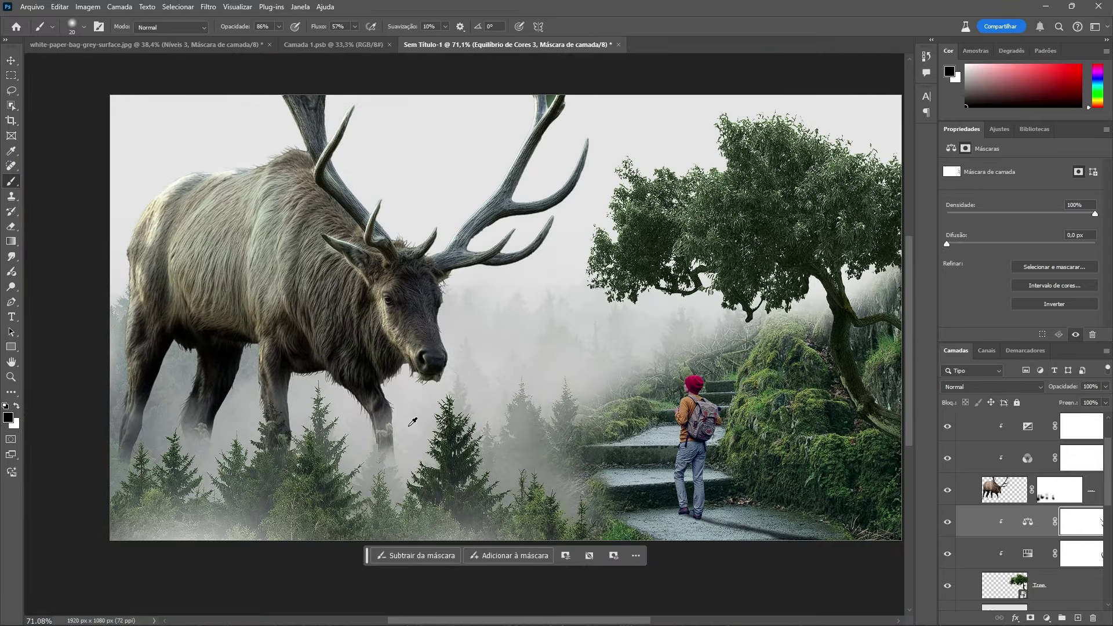
pyautogui.scroll(4, 413, 421)
pyautogui.scroll(-2, 670, 460)
pyautogui.scroll(2, 965, 499)
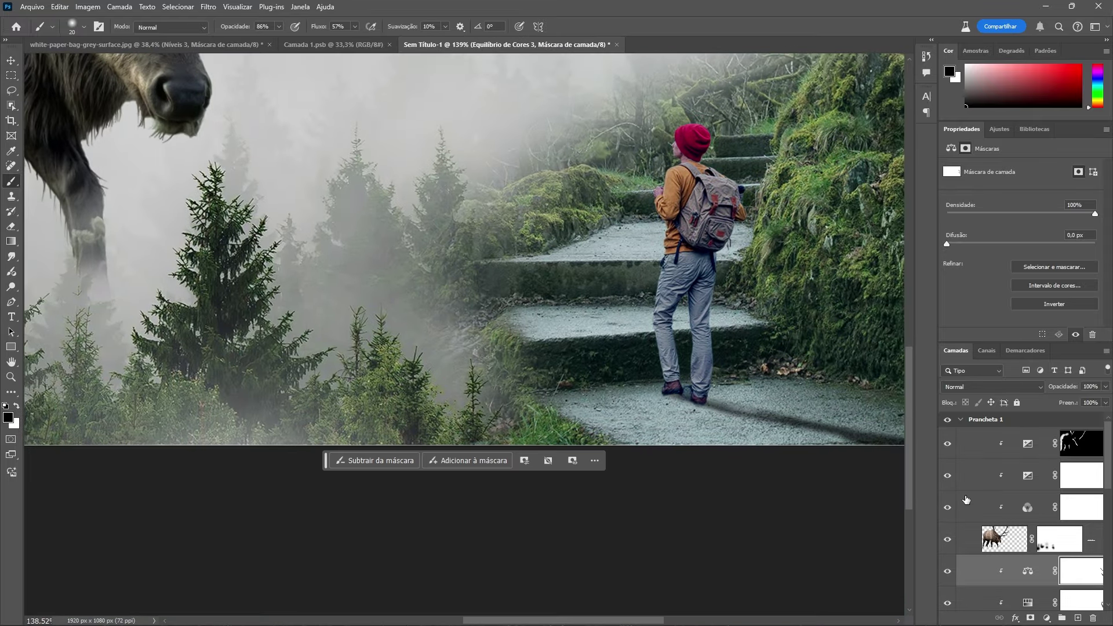
# Step: Compare the hiker with and without the clipped Exposure and Color Balance adjustments
pyautogui.scroll(-4, 965, 500)
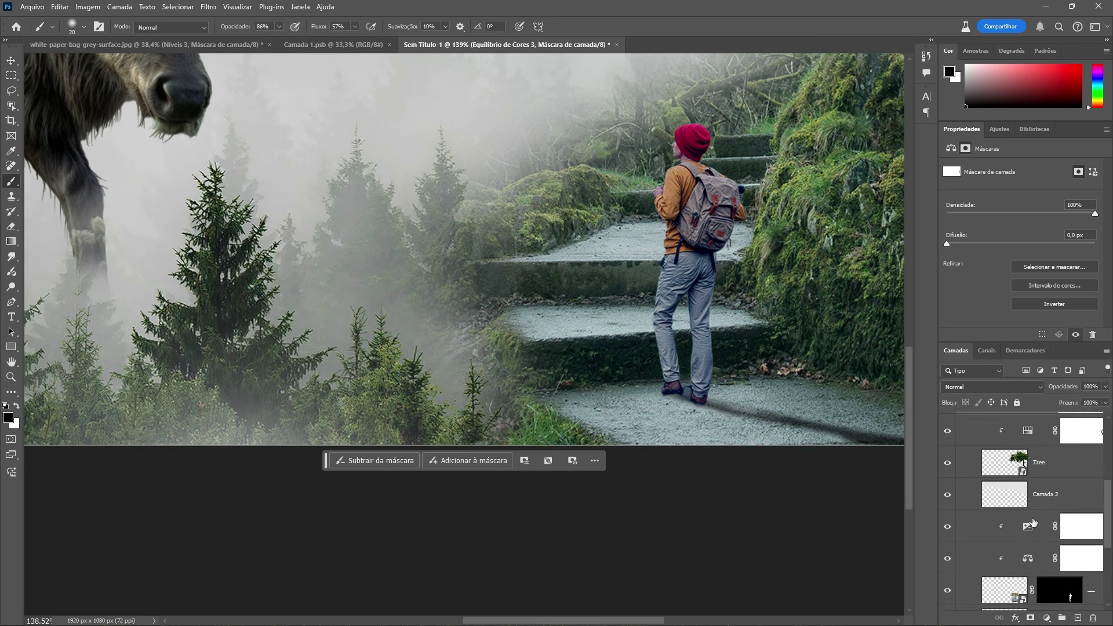
pyautogui.scroll(-2, 1033, 521)
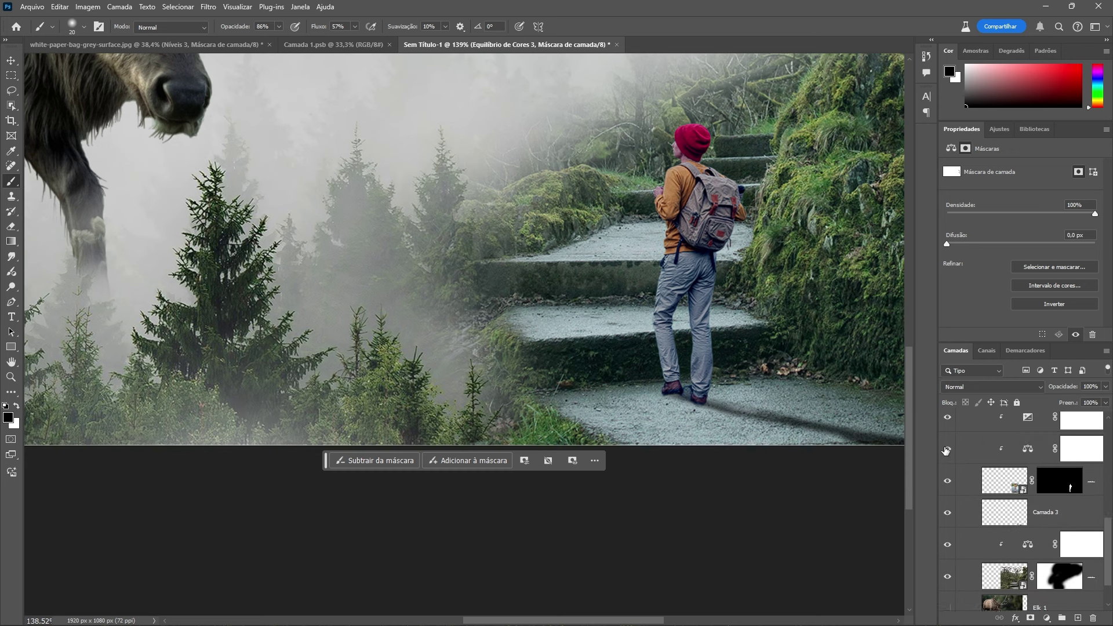
pyautogui.scroll(1, 960, 456)
pyautogui.click(947, 435)
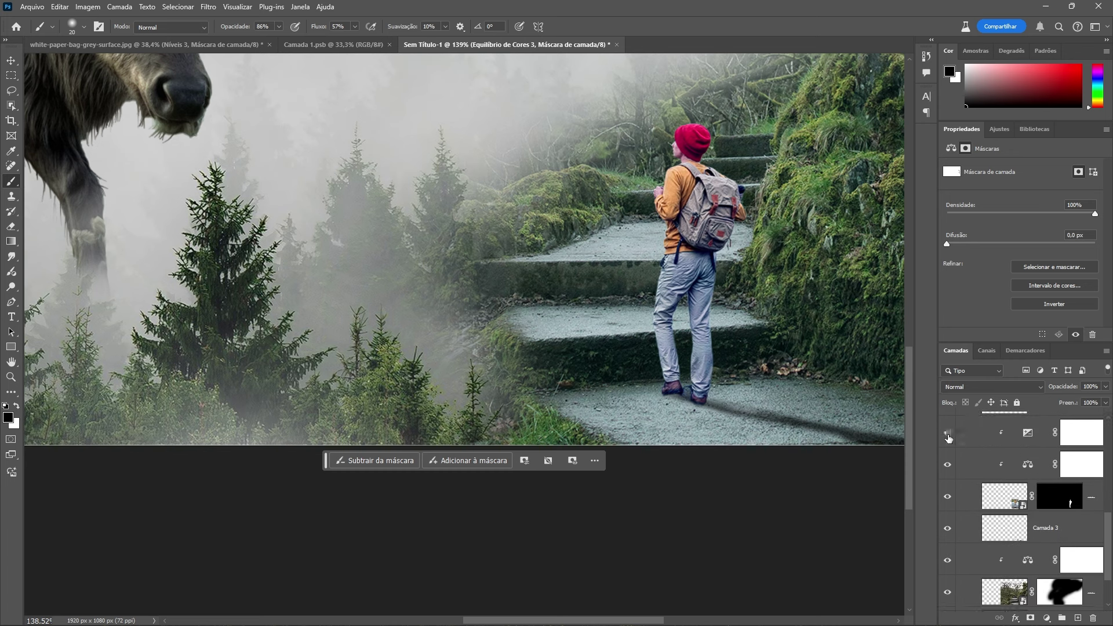
pyautogui.click(948, 435)
pyautogui.click(947, 464)
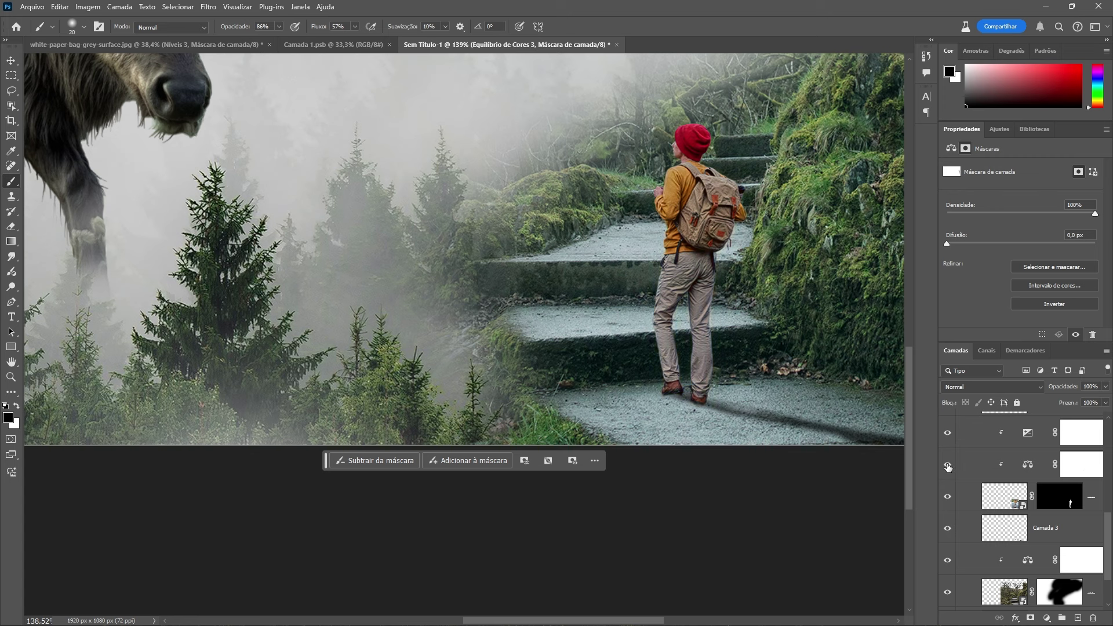
pyautogui.click(948, 465)
# Step: Add another Exposure adjustment clipped to the hiker, above the existing one, with exposure at -1.30
pyautogui.click(989, 506)
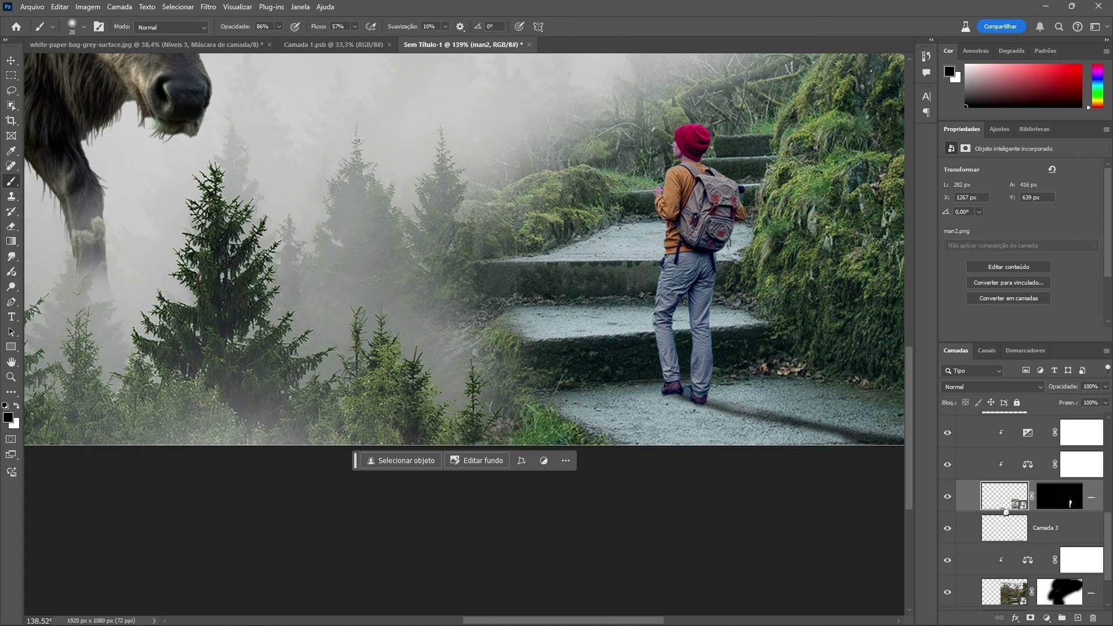
pyautogui.scroll(1, 1004, 493)
pyautogui.click(1015, 460)
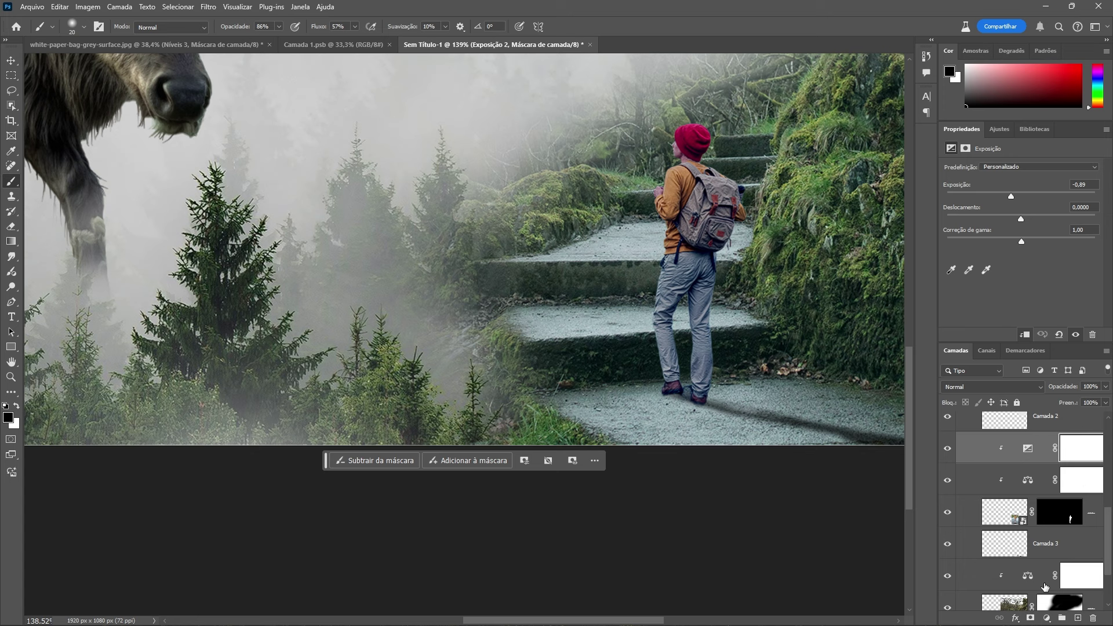
pyautogui.click(1047, 618)
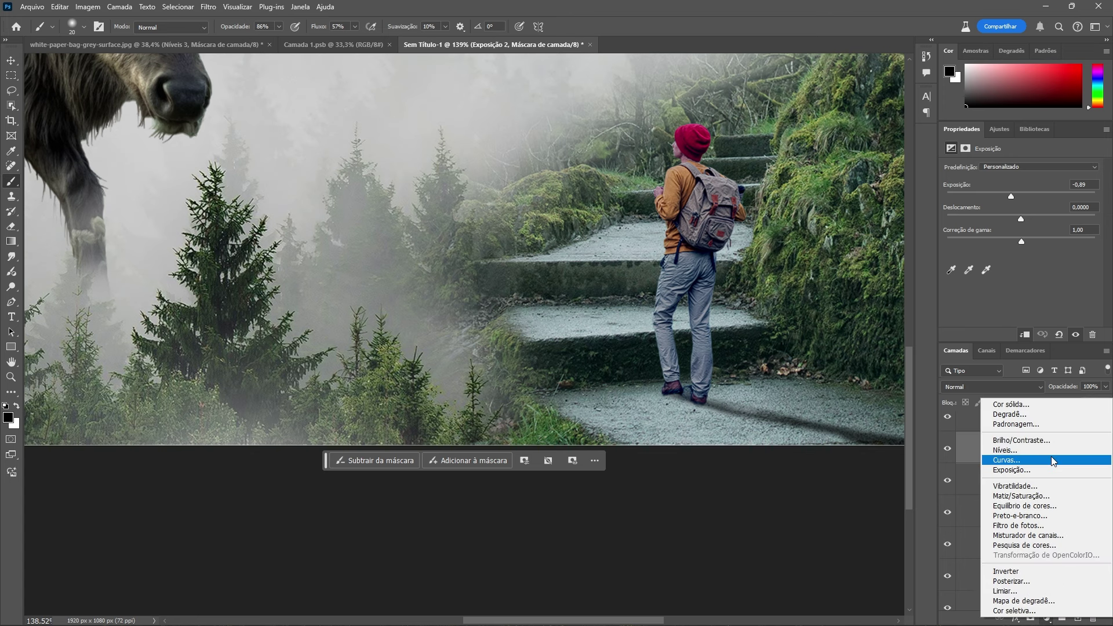
pyautogui.click(1045, 470)
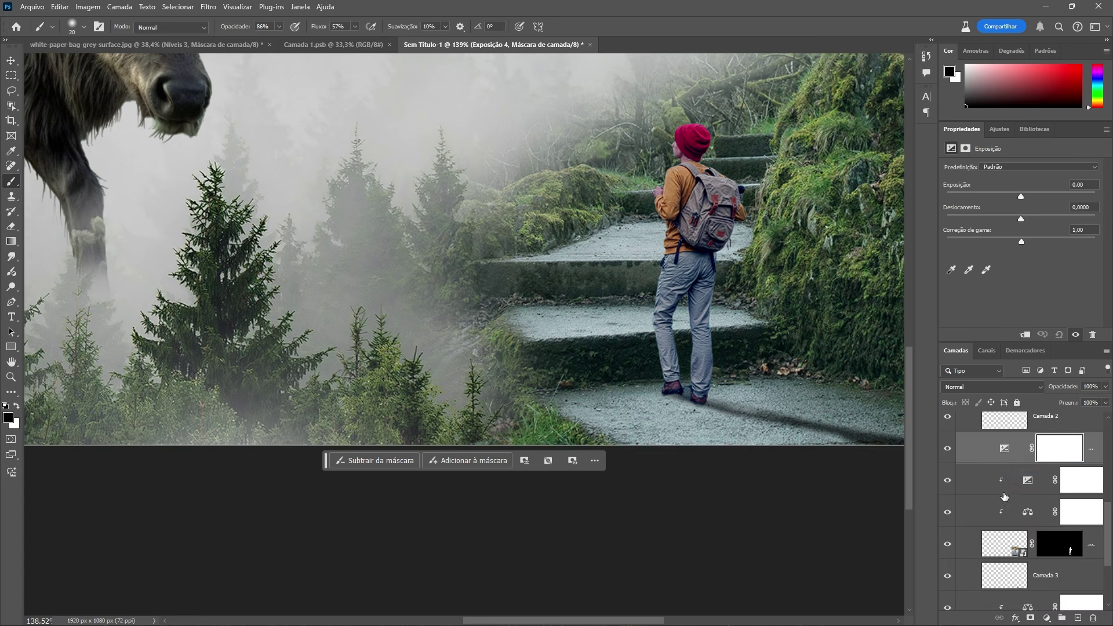
pyautogui.keyDown('alt'); pyautogui.click(1014, 461); pyautogui.keyUp('alt')
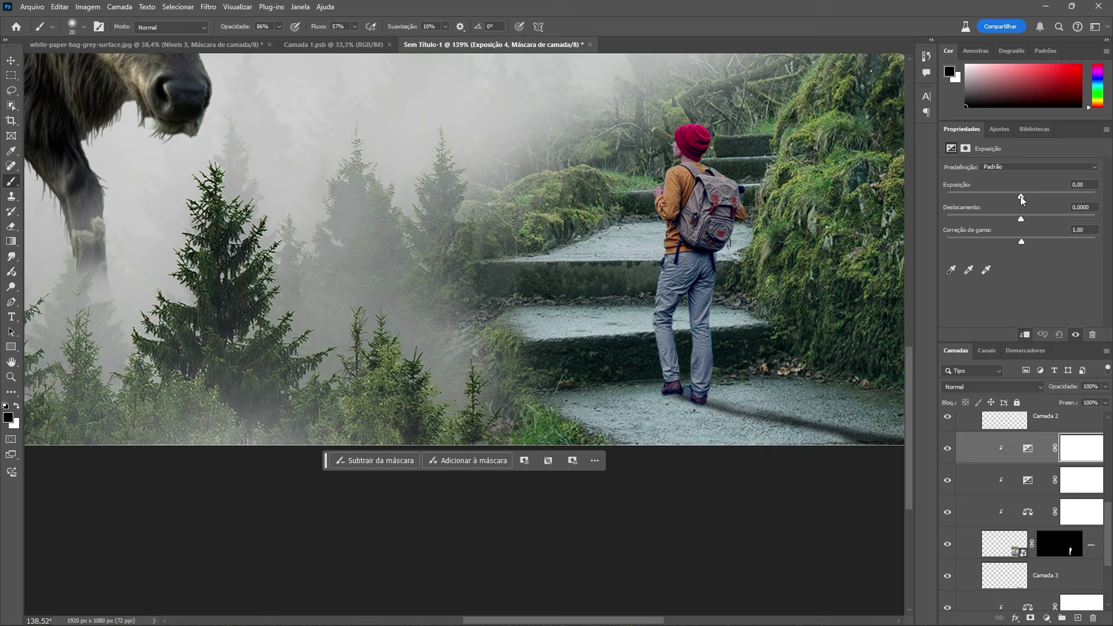
pyautogui.moveTo(1020, 195)
pyautogui.mouseDown()
pyautogui.moveTo(1033, 196)
pyautogui.moveTo(1004, 196)
pyautogui.mouseUp()
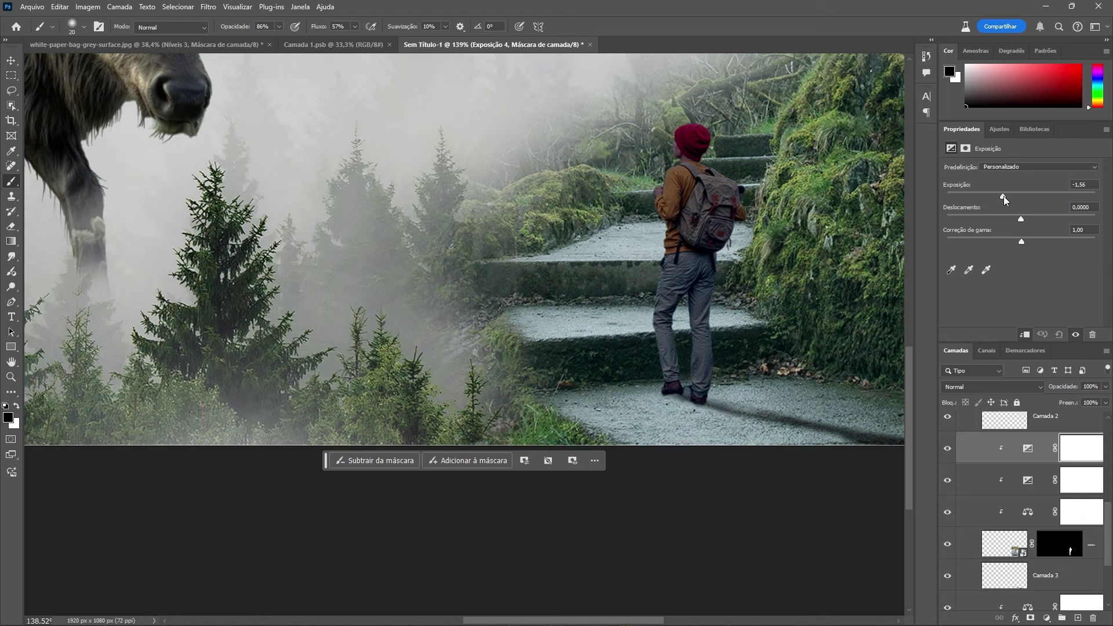
pyautogui.moveTo(1005, 196); pyautogui.dragTo(1007, 196)
# Step: Paint the new Exposure mask with a soft 18 px black brush at 70% opacity along the outer edge of the hiker's forearm
pyautogui.scroll(3, 719, 229)
pyautogui.scroll(-4, 714, 228)
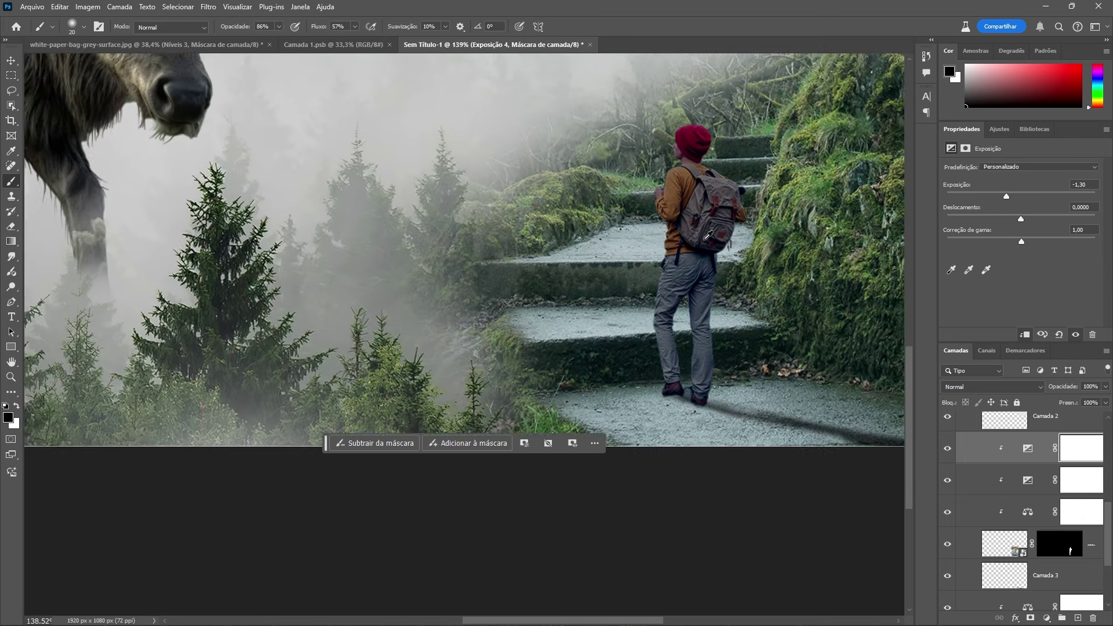
pyautogui.scroll(5, 709, 204)
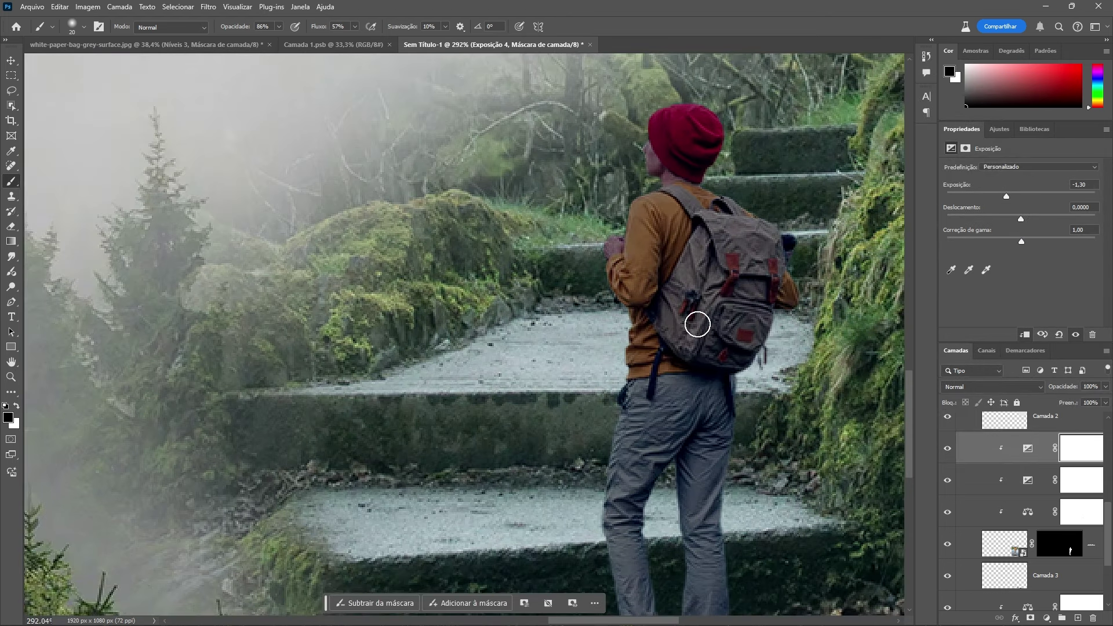
pyautogui.scroll(2, 638, 236)
pyautogui.moveTo(638, 233); pyautogui.dragTo(651, 245)
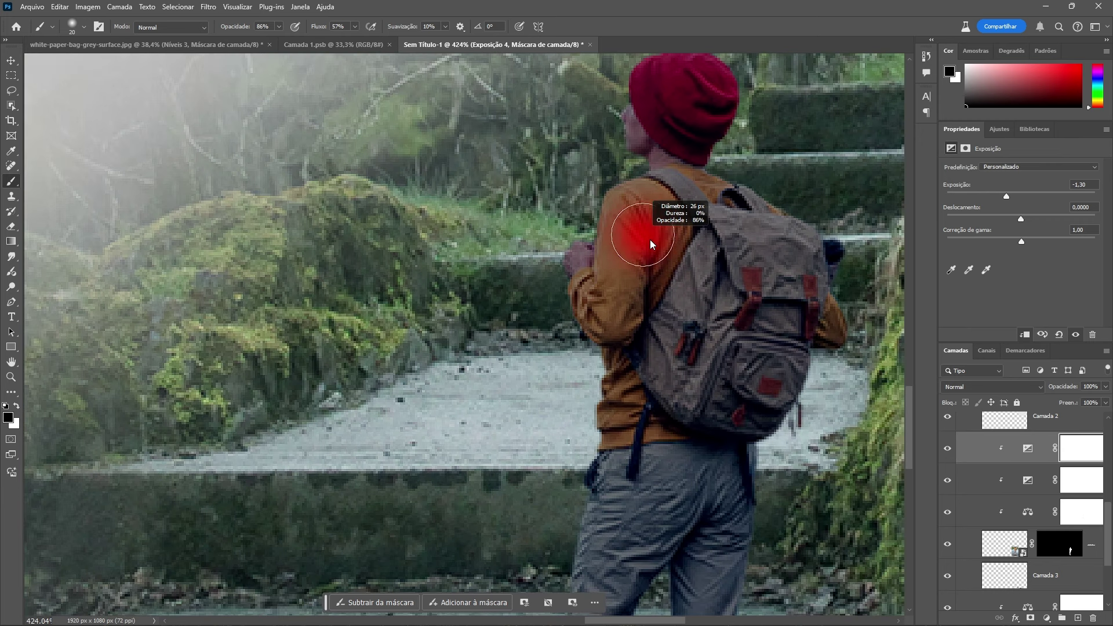
pyautogui.click(1075, 449)
pyautogui.moveTo(665, 284); pyautogui.dragTo(636, 279)
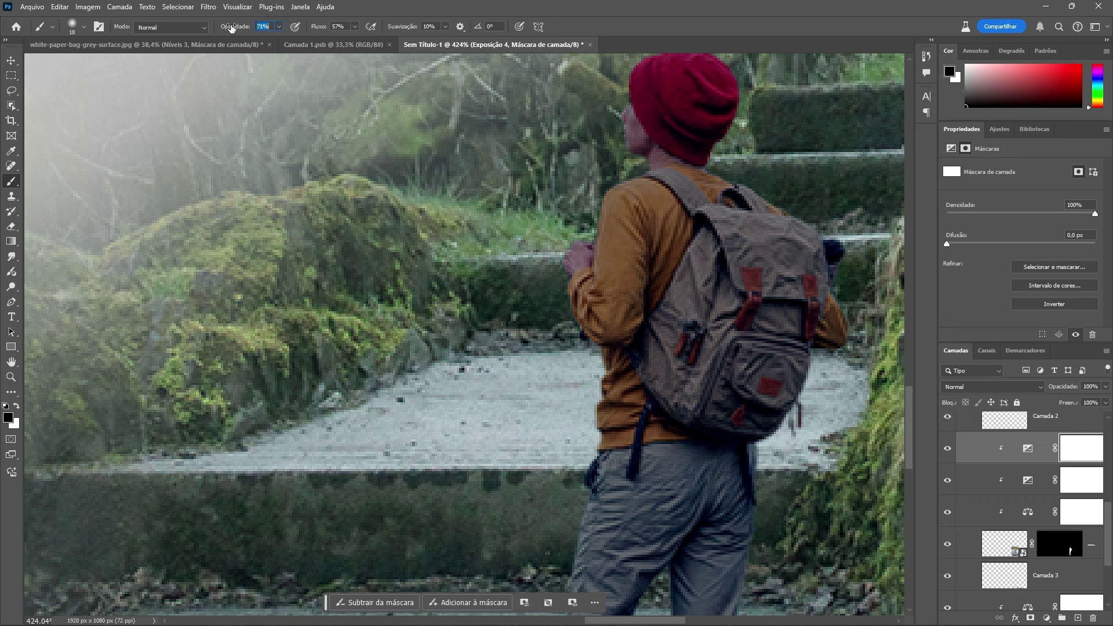
pyautogui.moveTo(232, 29); pyautogui.dragTo(231, 29)
pyautogui.moveTo(567, 287); pyautogui.dragTo(578, 351)
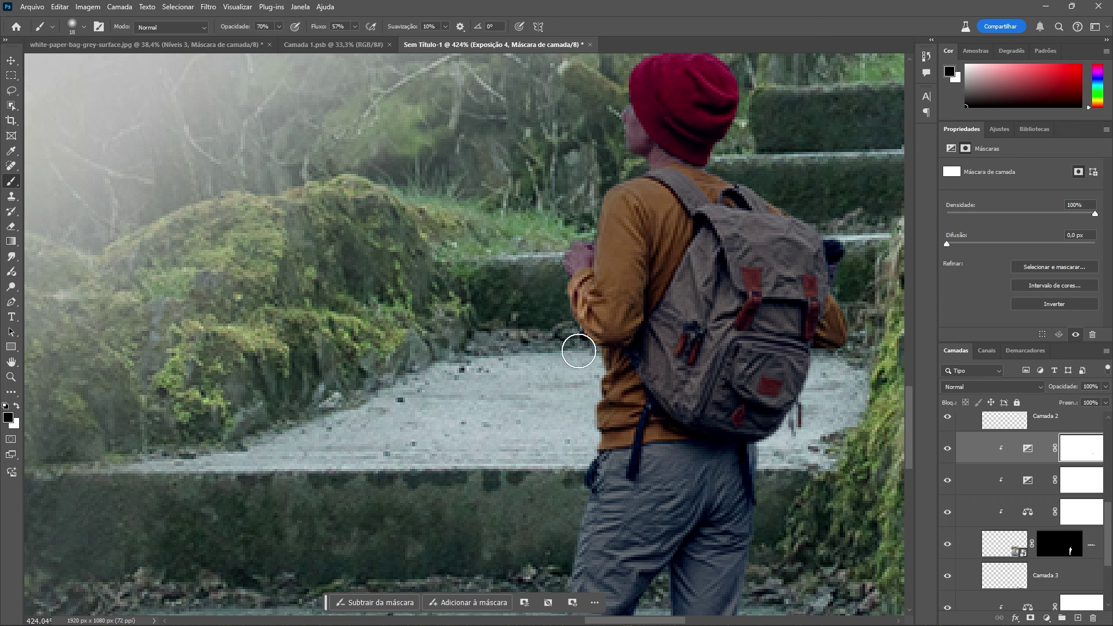
# Step: Paint black on the Exposure mask along the front edges of the hiker's trouser legs to bring back the light
pyautogui.moveTo(599, 443); pyautogui.dragTo(674, 217)
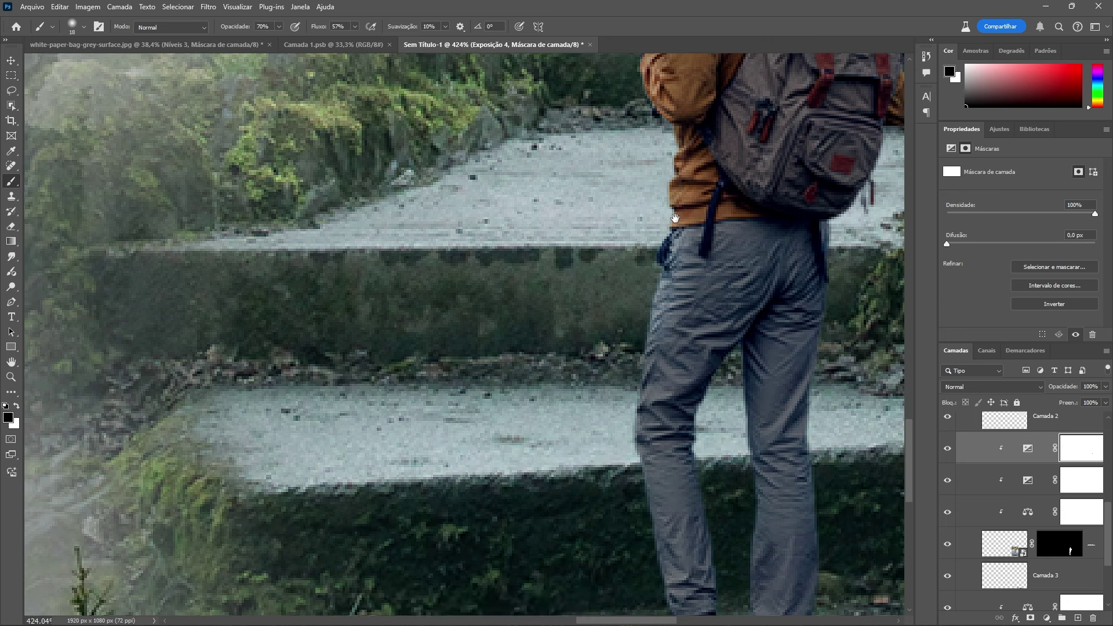
pyautogui.moveTo(651, 337)
pyautogui.mouseDown()
pyautogui.moveTo(641, 527)
pyautogui.moveTo(641, 323)
pyautogui.moveTo(655, 441)
pyautogui.mouseUp()
pyautogui.moveTo(693, 405); pyautogui.dragTo(690, 331)
pyautogui.moveTo(655, 257); pyautogui.dragTo(650, 411)
pyautogui.moveTo(724, 366)
pyautogui.mouseDown()
pyautogui.moveTo(728, 423)
pyautogui.moveTo(728, 343)
pyautogui.mouseUp()
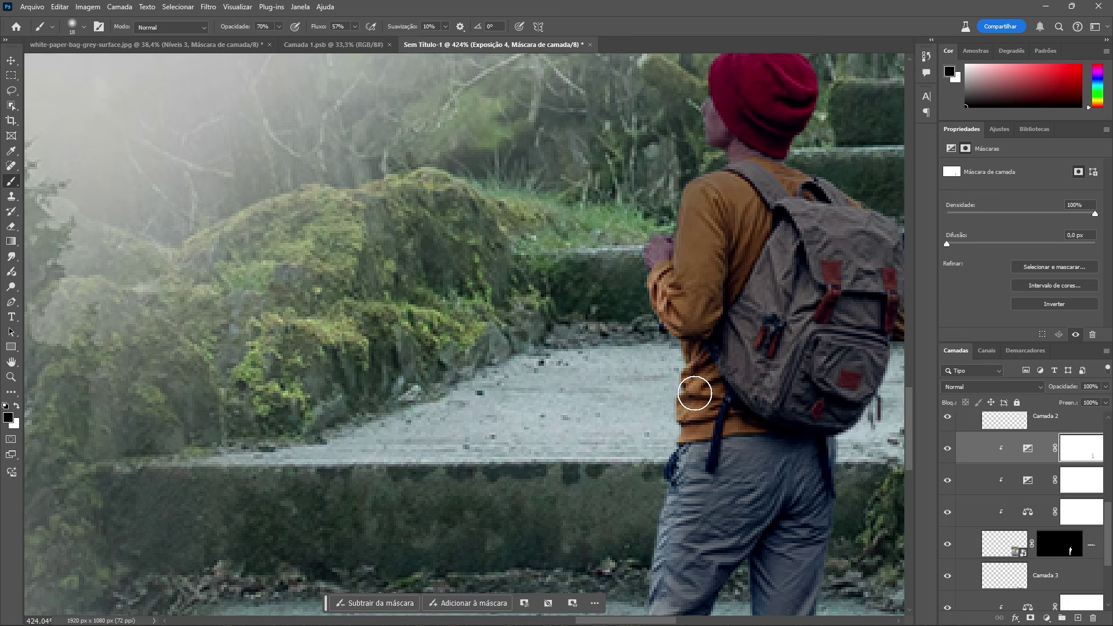
# Step: Paint black on the Exposure mask over the hiker's shoulder and upper sleeve to lighten them
pyautogui.scroll(3, 713, 192)
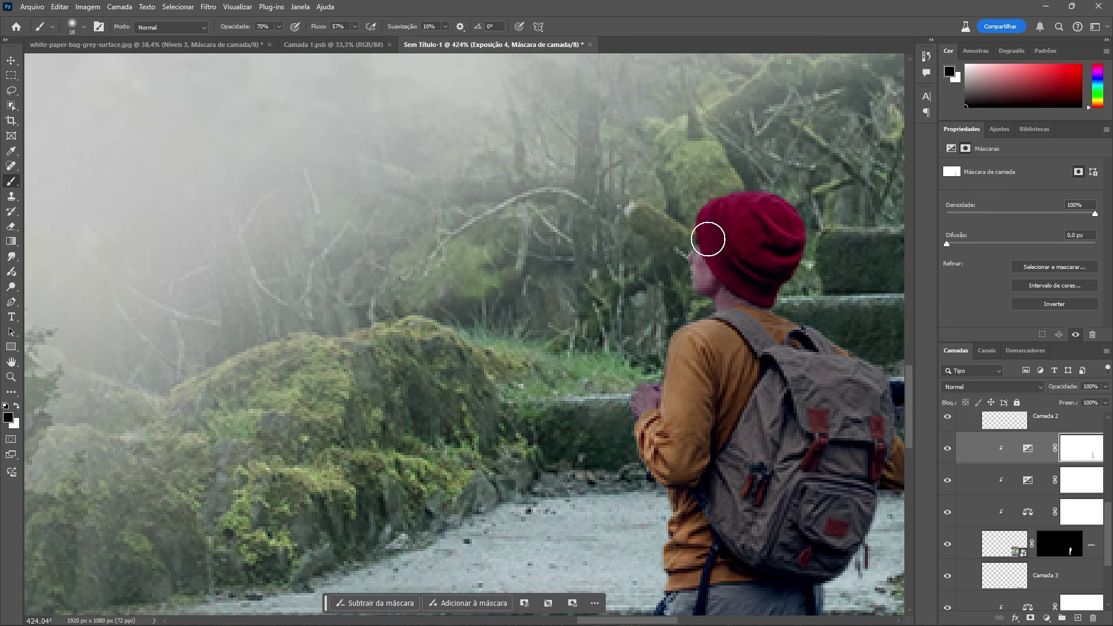
pyautogui.moveTo(668, 504); pyautogui.dragTo(709, 337)
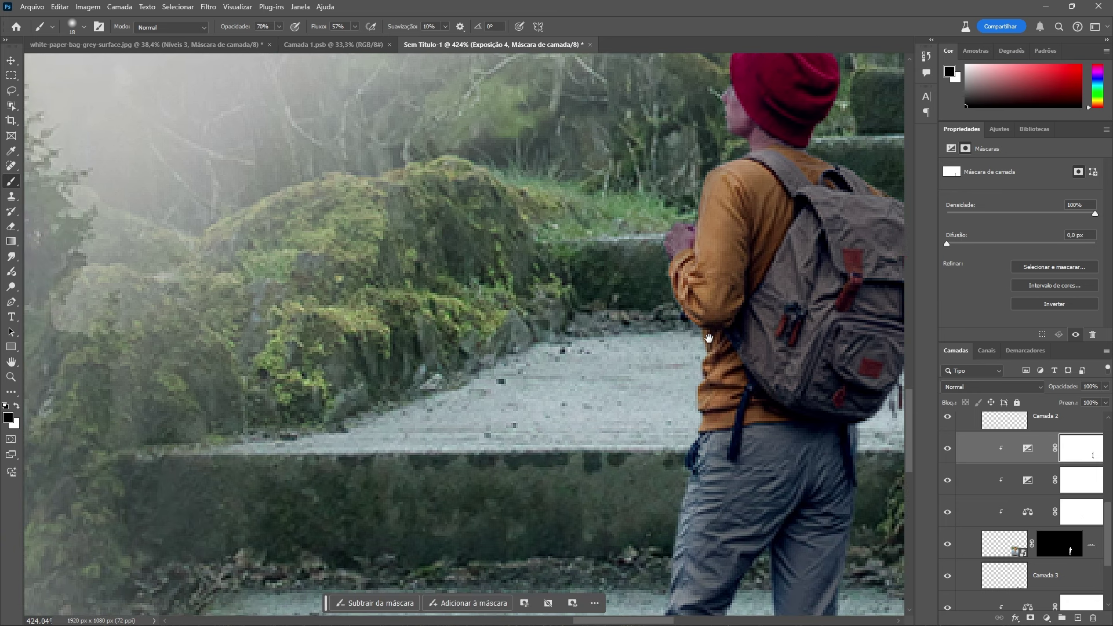
pyautogui.moveTo(708, 485)
pyautogui.mouseDown()
pyautogui.moveTo(694, 591)
pyautogui.moveTo(735, 333)
pyautogui.mouseUp()
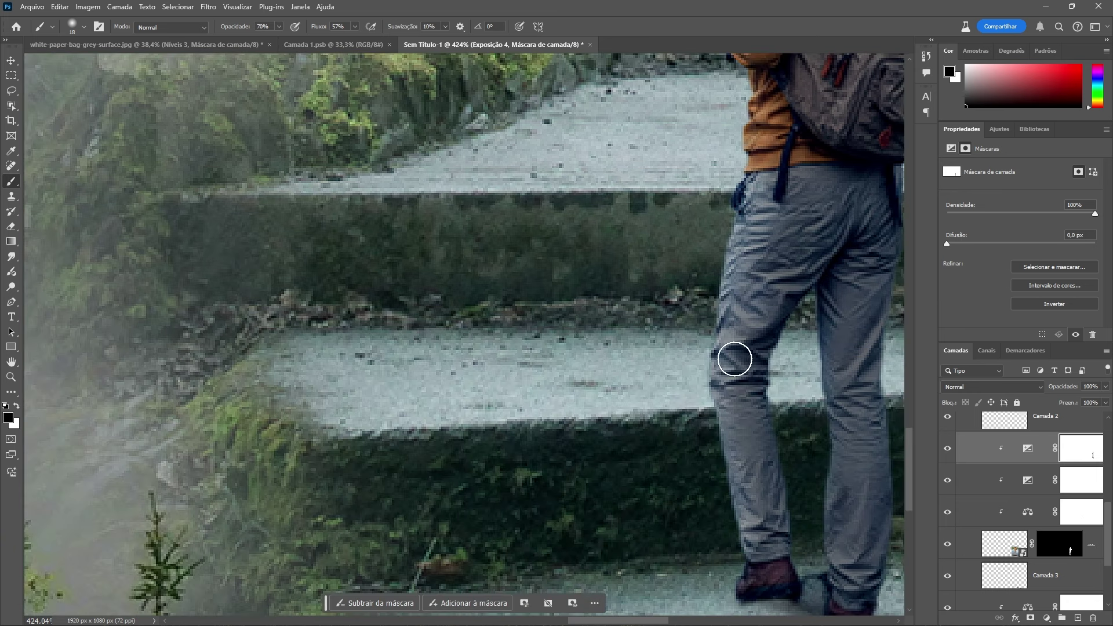
pyautogui.scroll(-1, 708, 463)
pyautogui.scroll(-12, 708, 463)
pyautogui.scroll(16, 729, 287)
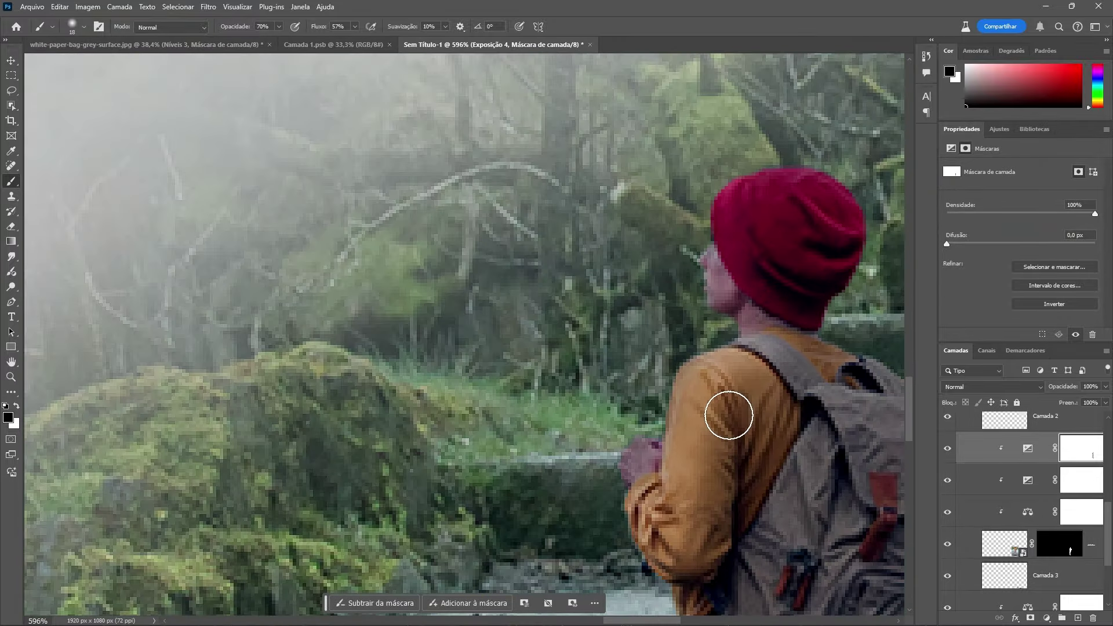
pyautogui.press('x')
pyautogui.moveTo(727, 408); pyautogui.dragTo(693, 490)
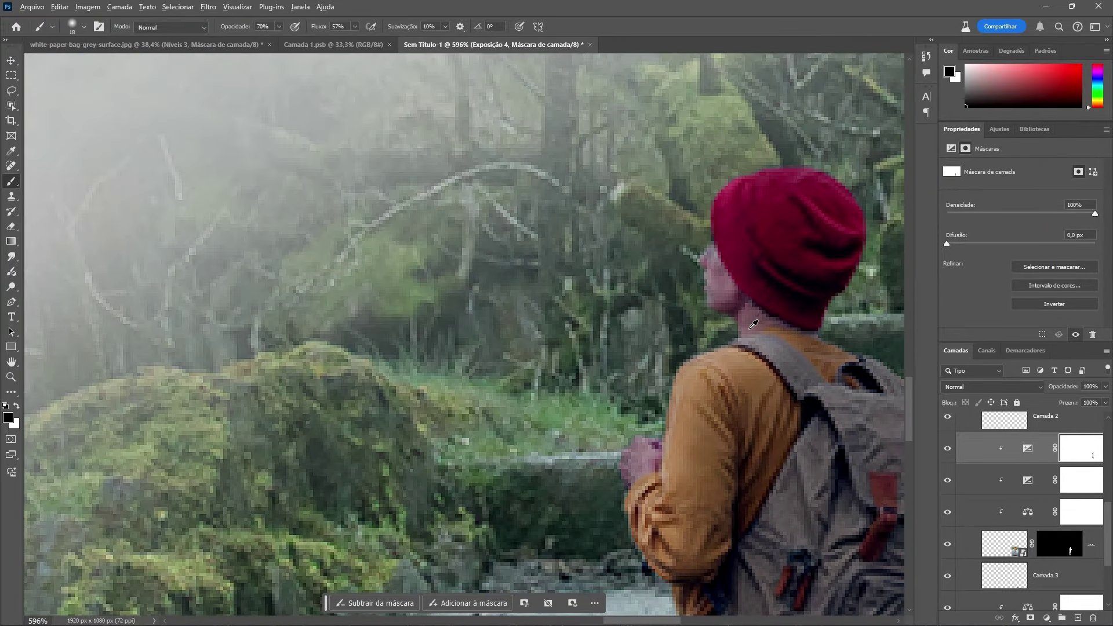
# Step: Paint black on the hiker's upper Exposure mask over the face with a soft 8 px brush at 70% opacity
pyautogui.press('x')
pyautogui.scroll(3, 758, 341)
pyautogui.moveTo(754, 346); pyautogui.dragTo(734, 346)
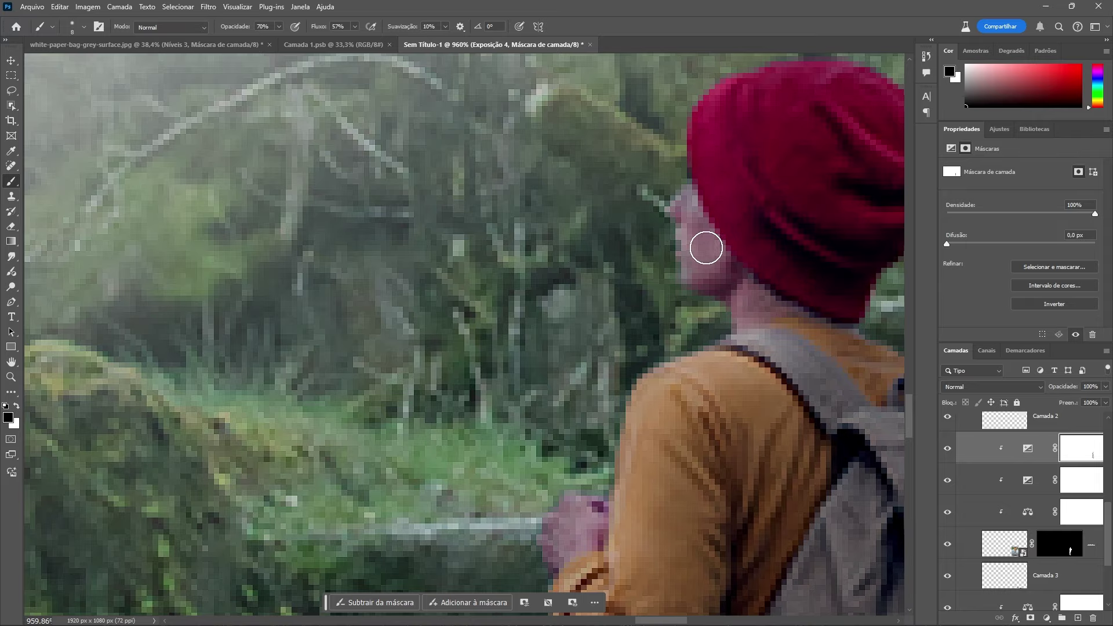
pyautogui.scroll(-7, 706, 249)
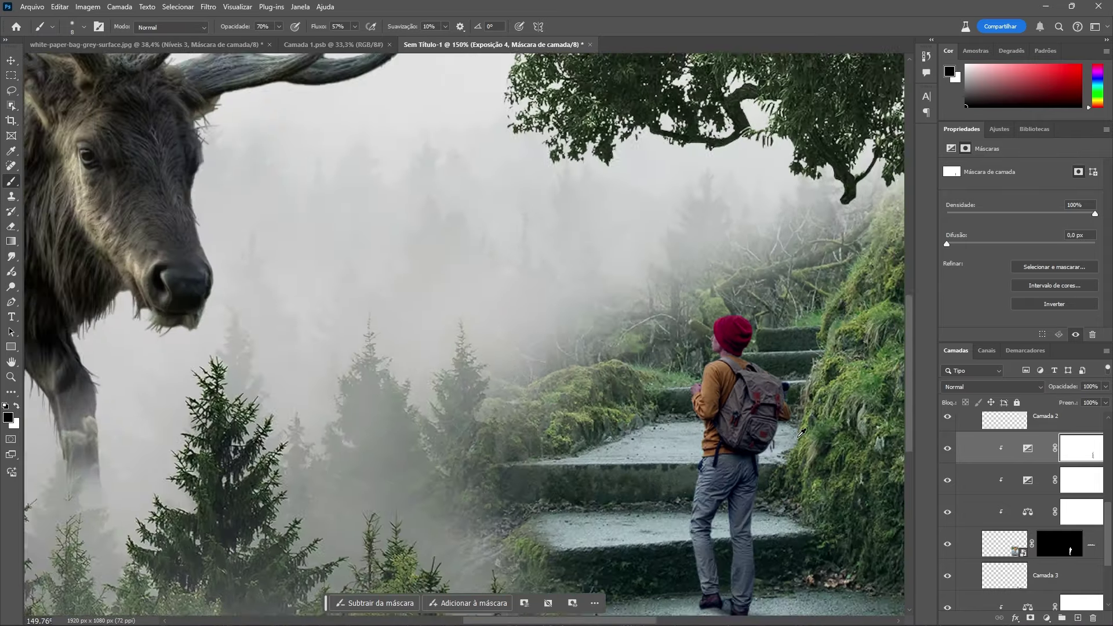
pyautogui.scroll(-3, 710, 453)
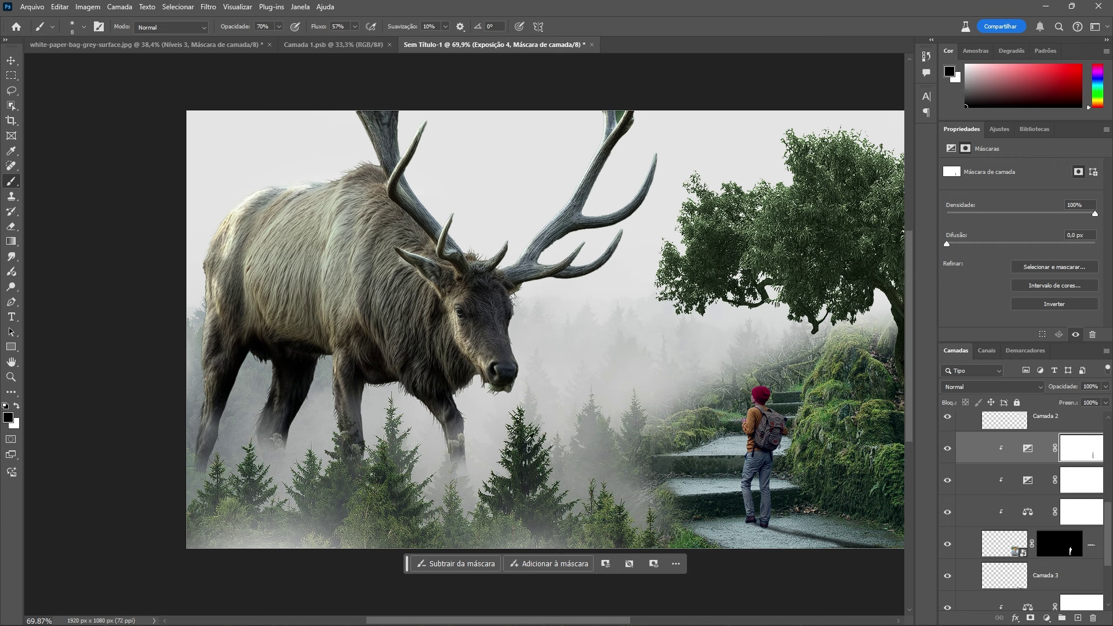
# Step: Place the Elk_2 photo above the hiker's adjustment layers, scaled down to 53.58% near the middle of the composition
pyautogui.press('super')
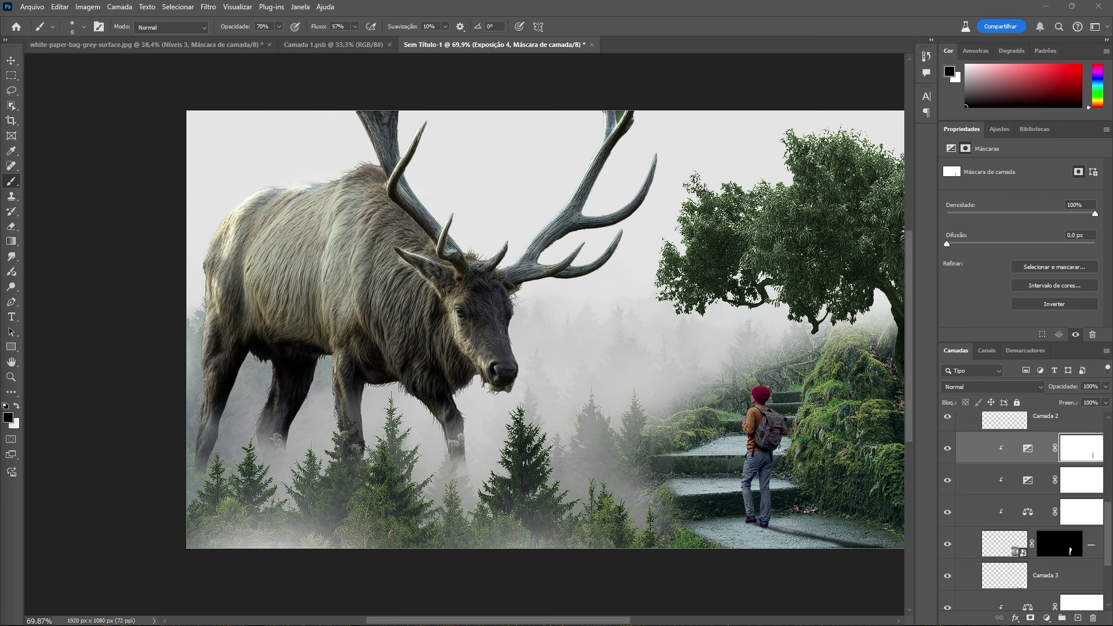
pyautogui.scroll(-2, 259, 243)
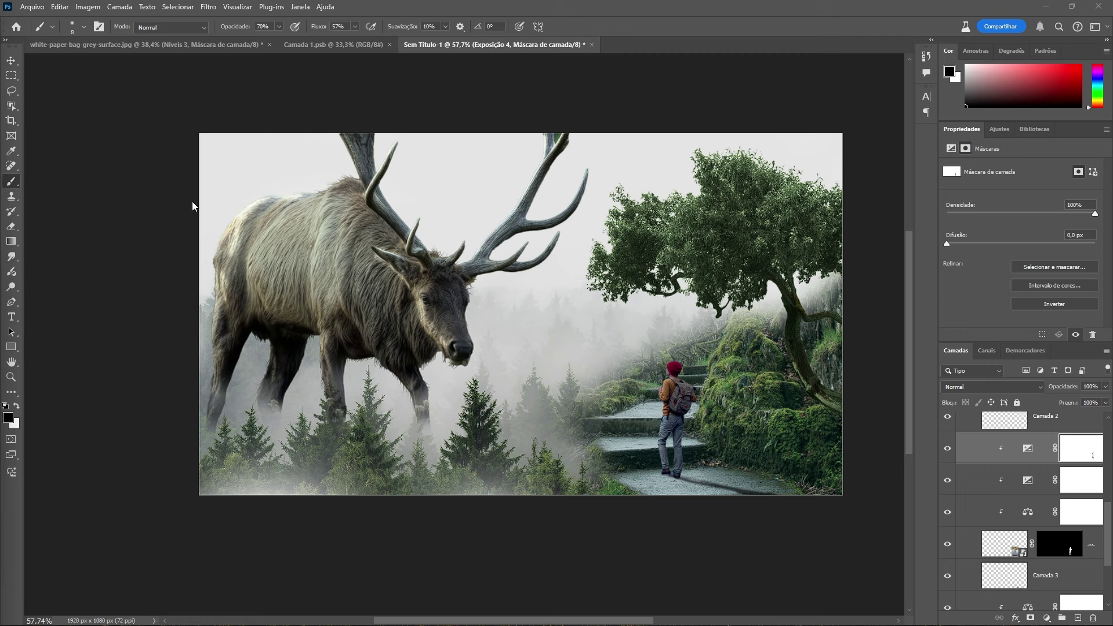
pyautogui.moveTo(416, 617)
pyautogui.moveTo(3, 243); pyautogui.dragTo(547, 305)
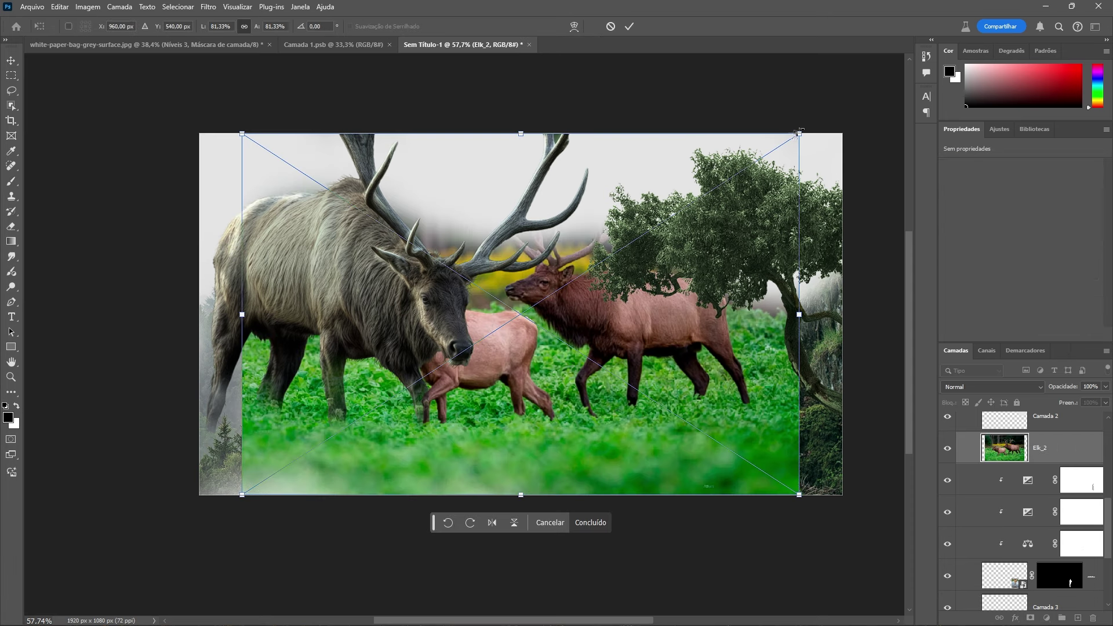
pyautogui.moveTo(799, 133); pyautogui.dragTo(609, 257)
pyautogui.moveTo(498, 366); pyautogui.dragTo(590, 295)
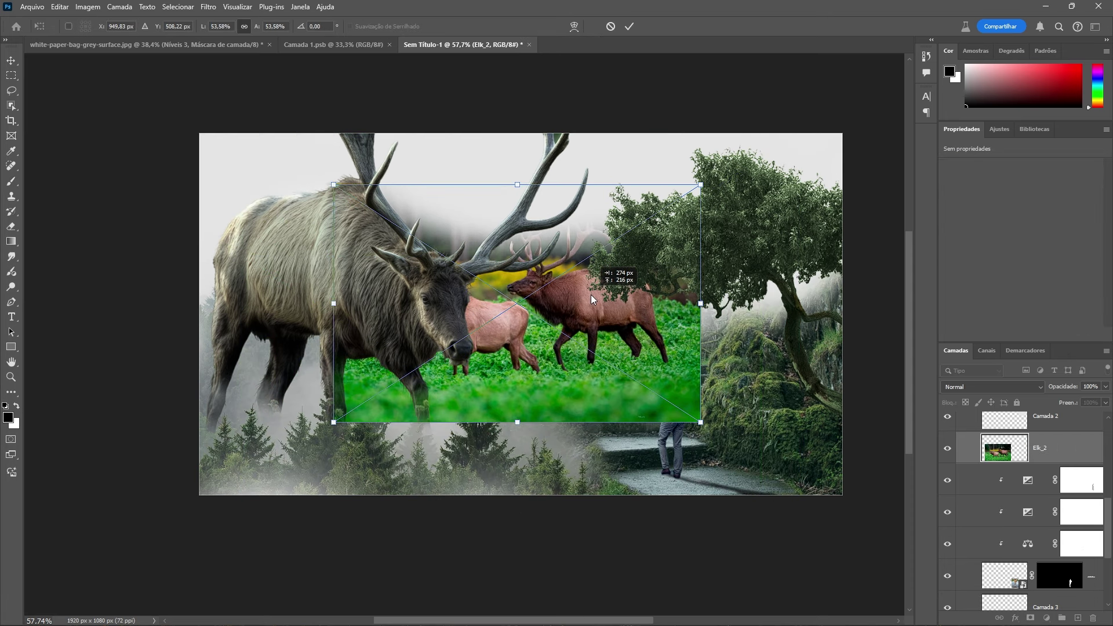
# Step: Flip the Elk_2 photo horizontally and move it lower, between the giant elk's head and the stone path
pyautogui.rightClick(559, 313)
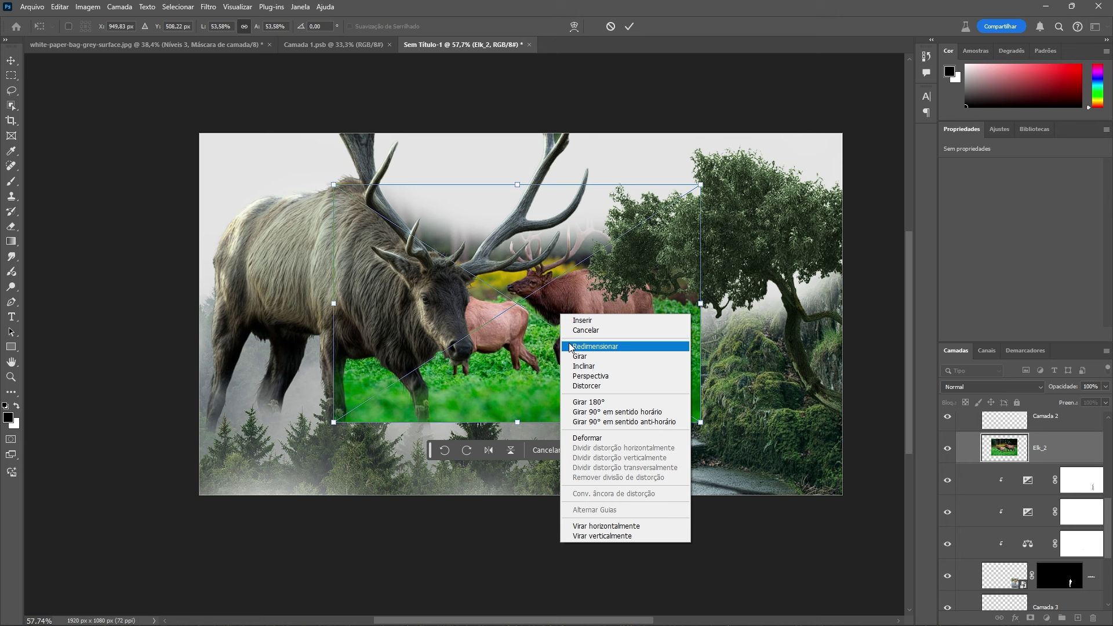
pyautogui.click(623, 526)
pyautogui.moveTo(563, 316); pyautogui.dragTo(596, 375)
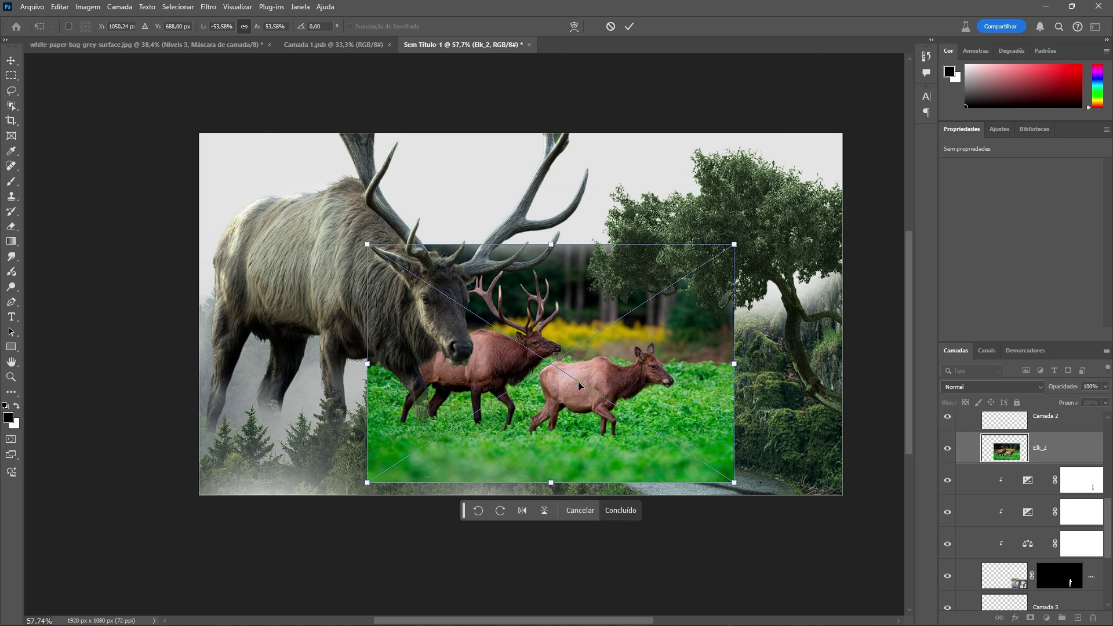
# Step: Select the masked Elk_2 layer and move the two red elk up, above the hiker's head level
pyautogui.click(10, 61)
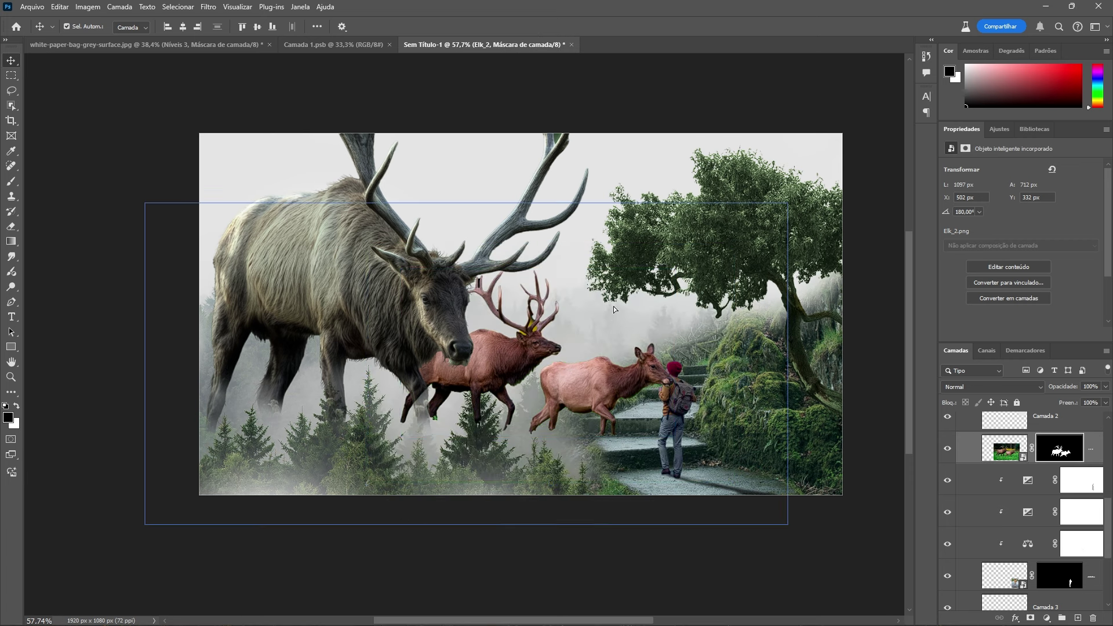
pyautogui.moveTo(620, 324); pyautogui.dragTo(613, 316)
pyautogui.hotkey('ctrl', 'z')
pyautogui.click(598, 394)
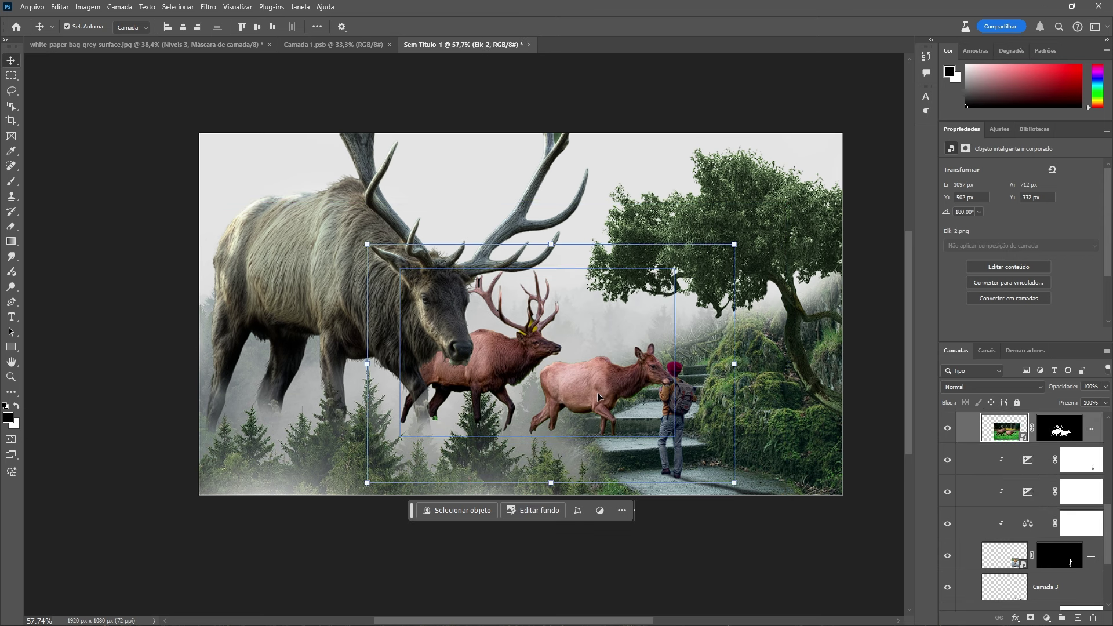
pyautogui.moveTo(598, 397); pyautogui.dragTo(593, 346)
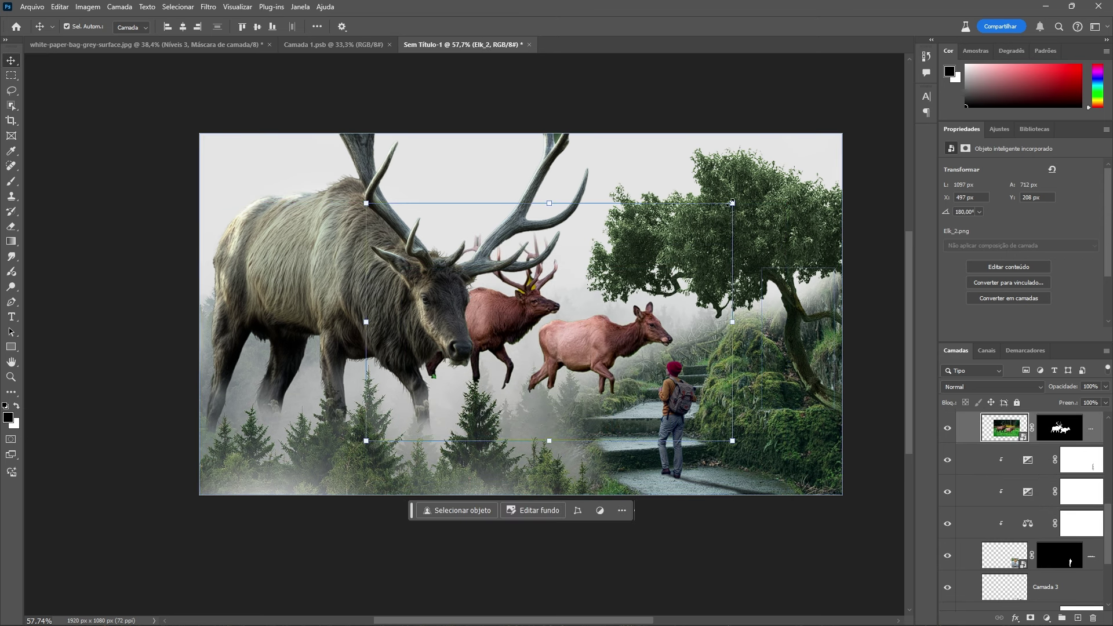
# Step: Scale the two red elk to 76.97% and place them just beside the giant elk's muzzle, before the steps
pyautogui.moveTo(731, 203); pyautogui.dragTo(648, 257)
pyautogui.moveTo(554, 377); pyautogui.dragTo(619, 365)
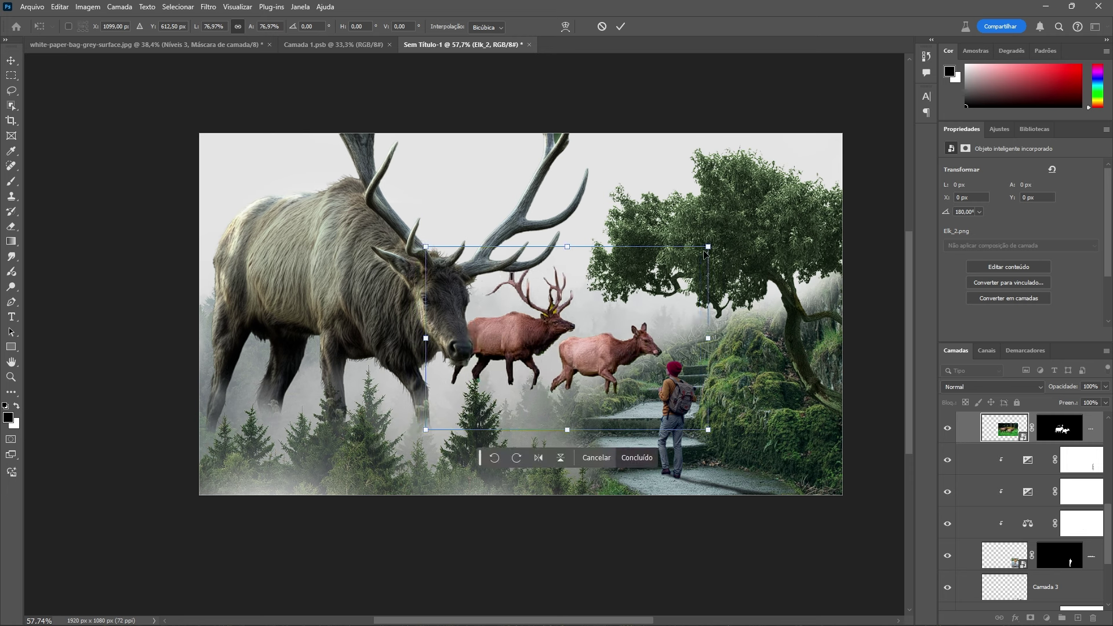
pyautogui.moveTo(635, 294); pyautogui.dragTo(597, 297)
pyautogui.press('Return')
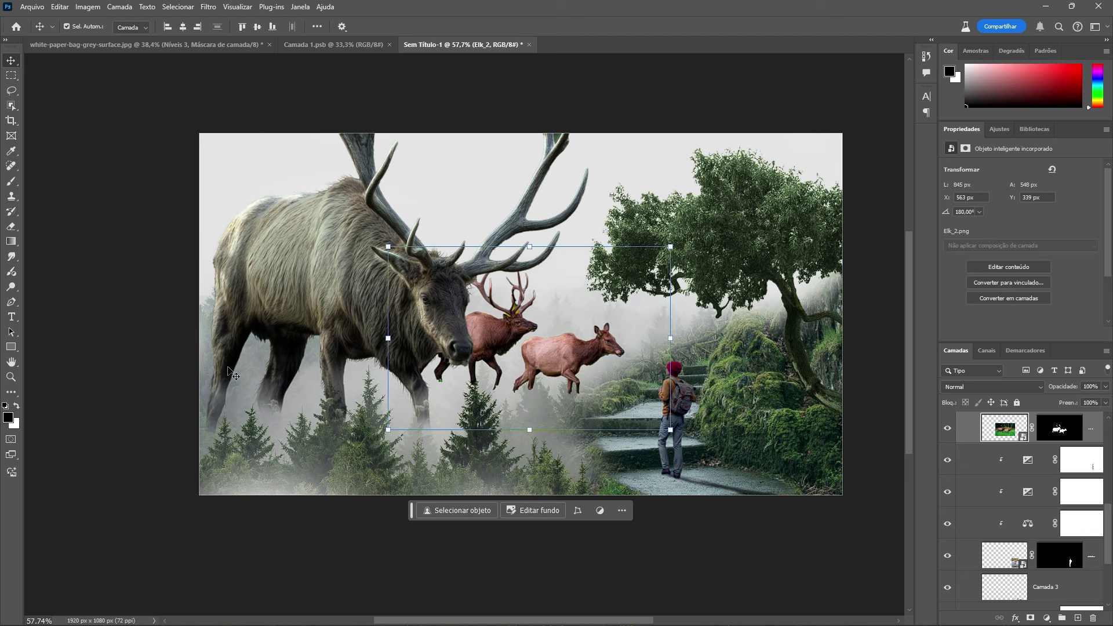
pyautogui.scroll(1, 1050, 578)
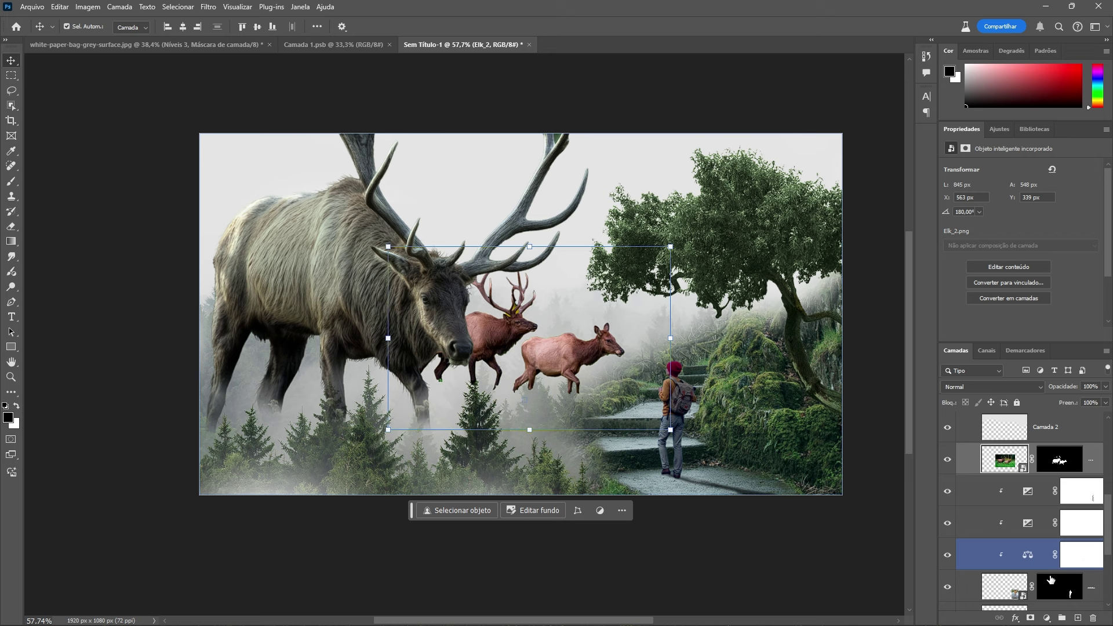
pyautogui.scroll(-4, 1050, 579)
pyautogui.click(1011, 592)
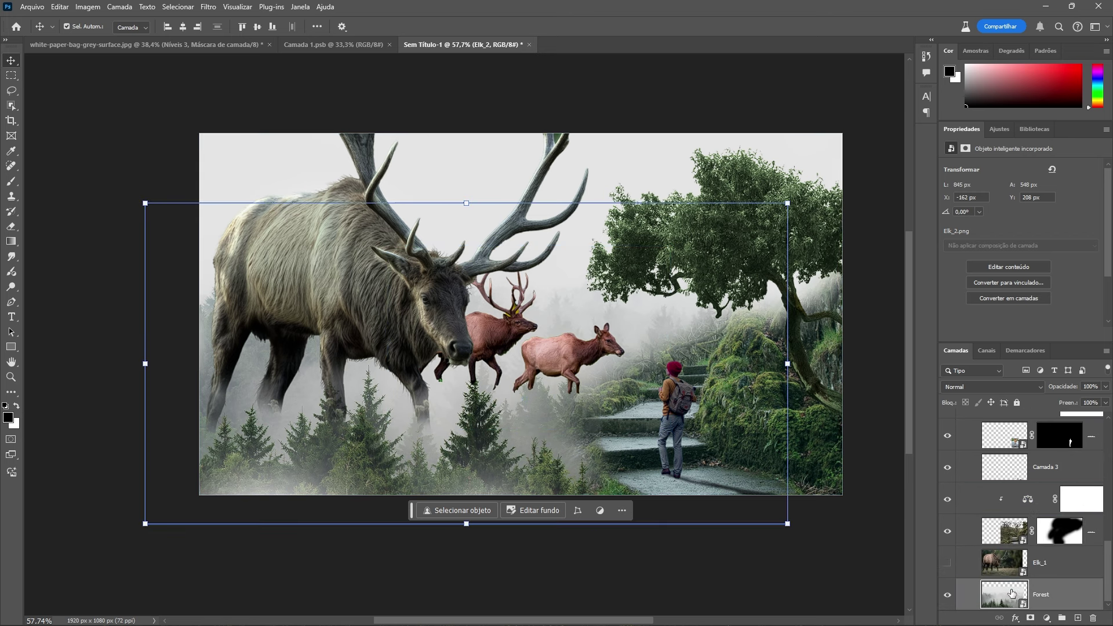
pyautogui.click(1011, 467)
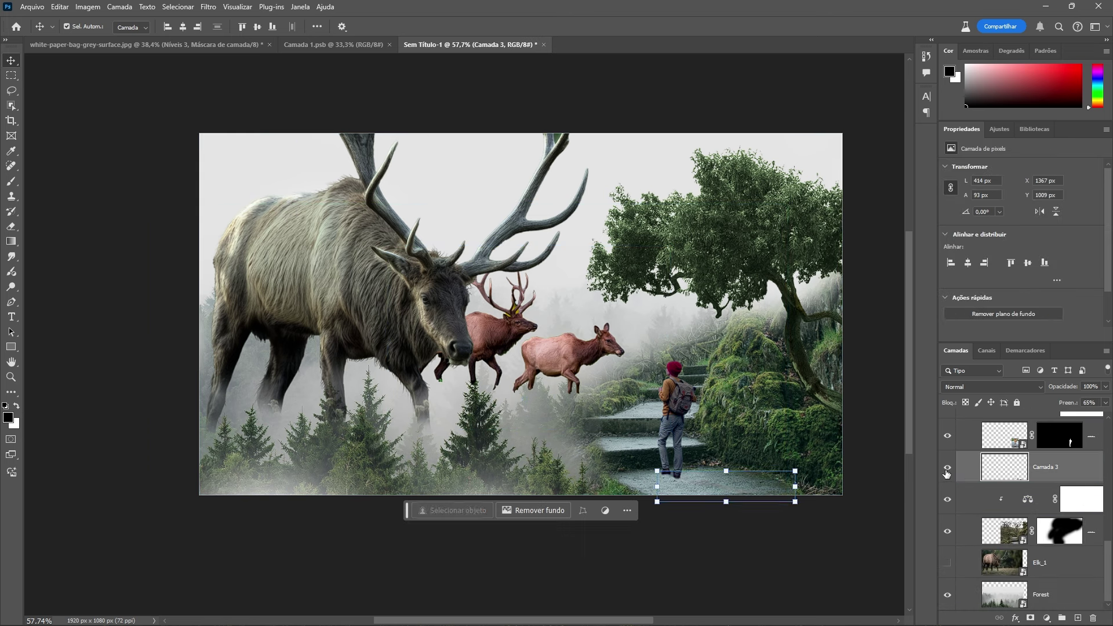
pyautogui.scroll(5, 1016, 535)
pyautogui.click(1016, 559)
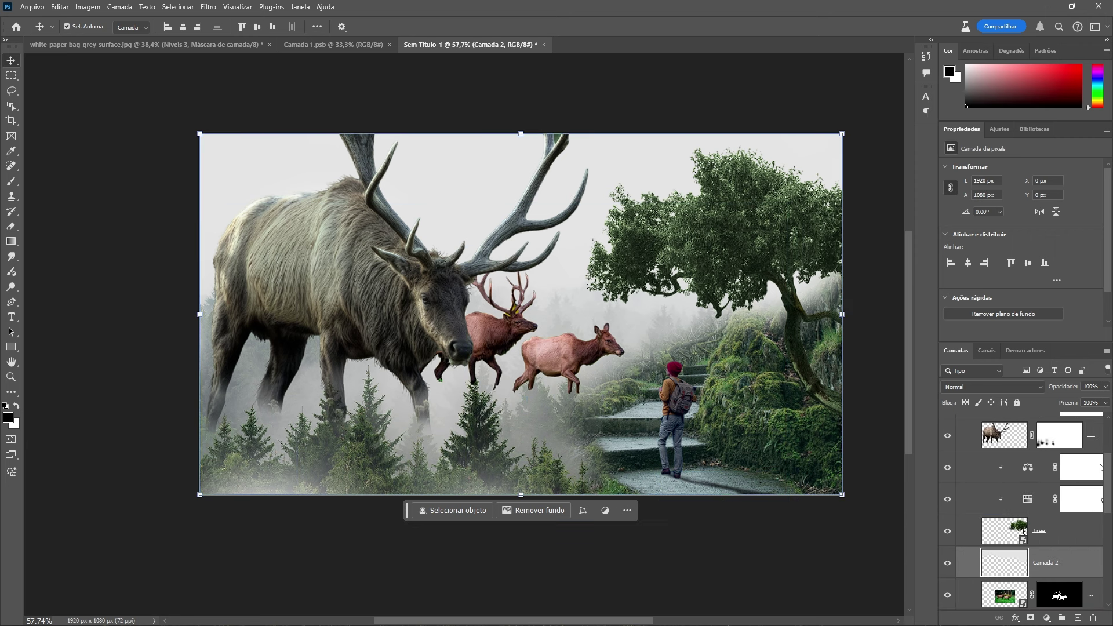
# Step: Paint black on the Elk_2 mask with a soft 140 px brush at 70% opacity over the front red elk's legs
pyautogui.moveTo(319, 400); pyautogui.dragTo(558, 394)
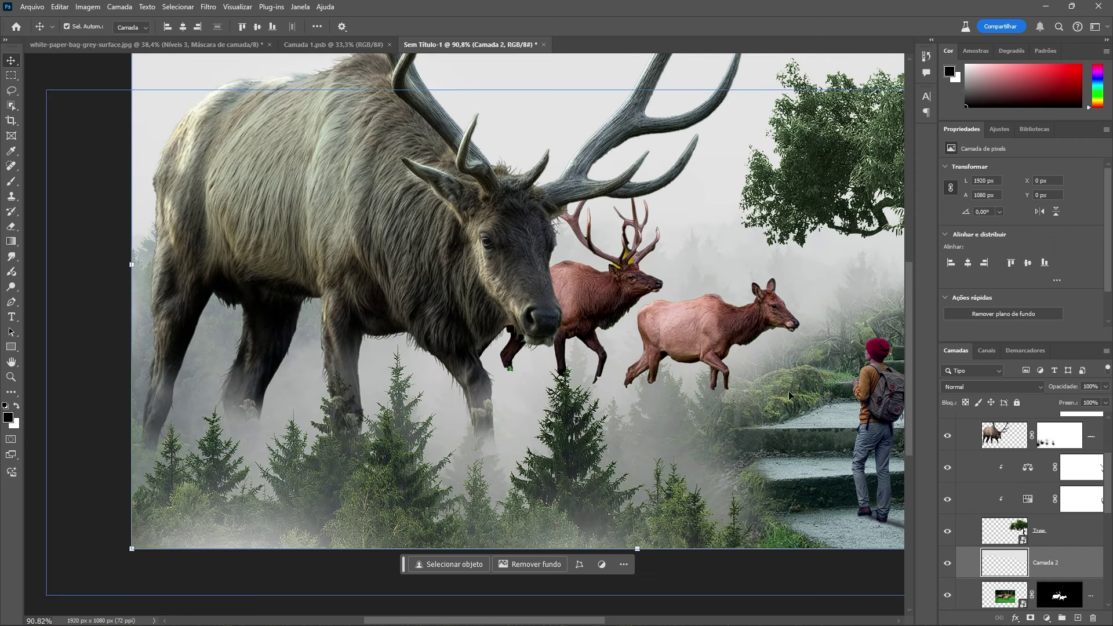
pyautogui.scroll(-2, 1065, 571)
pyautogui.click(1058, 532)
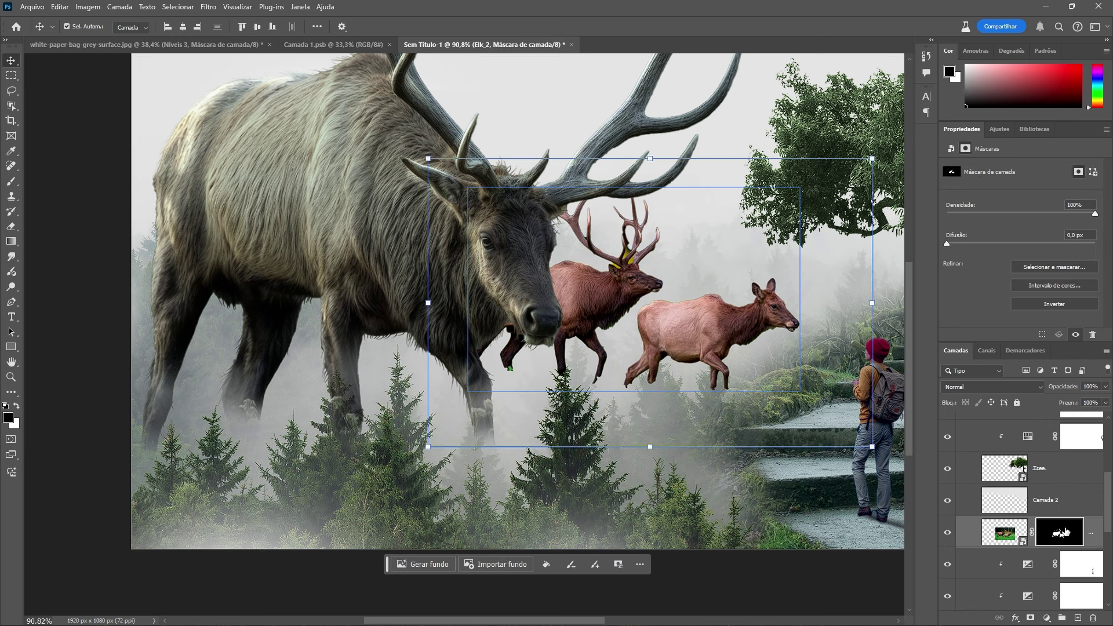
pyautogui.press('b')
pyautogui.moveTo(689, 386); pyautogui.dragTo(724, 388)
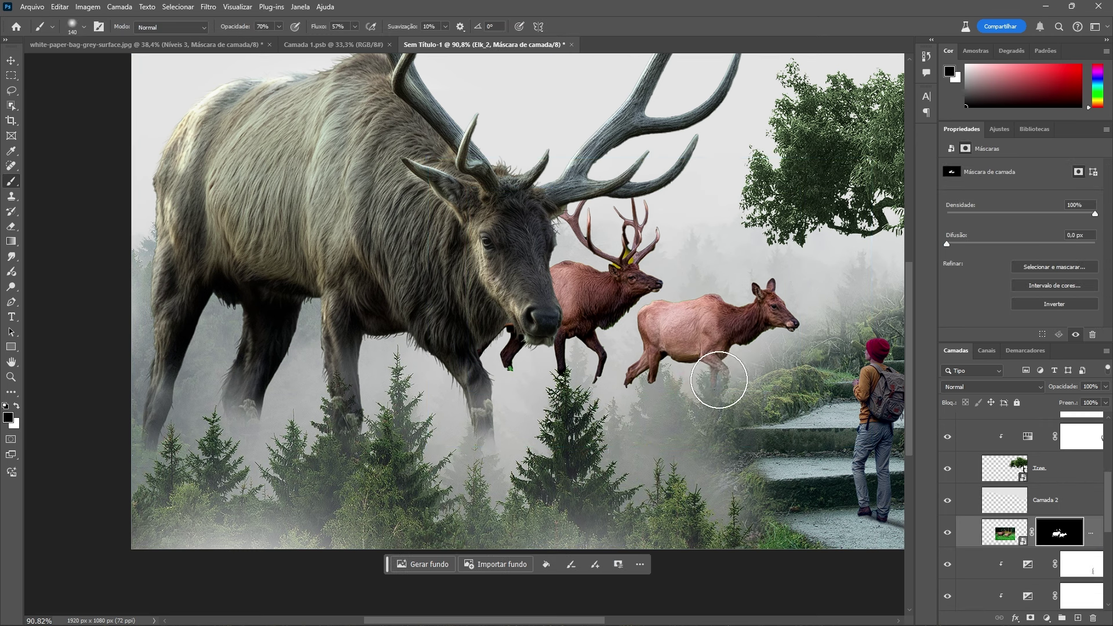
# Step: Fade both red elk into the fog by painting their bodies and legs on the mask with a soft 276 px black brush
pyautogui.keyDown('alt'); pyautogui.rightClick(718, 377); pyautogui.keyUp('alt')
pyautogui.moveTo(749, 344)
pyautogui.mouseDown()
pyautogui.moveTo(694, 328)
pyautogui.moveTo(627, 397)
pyautogui.moveTo(644, 385)
pyautogui.moveTo(609, 375)
pyautogui.moveTo(772, 355)
pyautogui.moveTo(792, 311)
pyautogui.moveTo(709, 394)
pyautogui.moveTo(583, 347)
pyautogui.moveTo(566, 373)
pyautogui.moveTo(502, 357)
pyautogui.moveTo(559, 347)
pyautogui.moveTo(582, 366)
pyautogui.moveTo(619, 265)
pyautogui.moveTo(583, 238)
pyautogui.moveTo(625, 230)
pyautogui.moveTo(569, 221)
pyautogui.moveTo(624, 235)
pyautogui.moveTo(604, 269)
pyautogui.moveTo(592, 351)
pyautogui.moveTo(571, 381)
pyautogui.moveTo(541, 389)
pyautogui.mouseUp()
pyautogui.scroll(-5, 454, 378)
pyautogui.scroll(2, 603, 352)
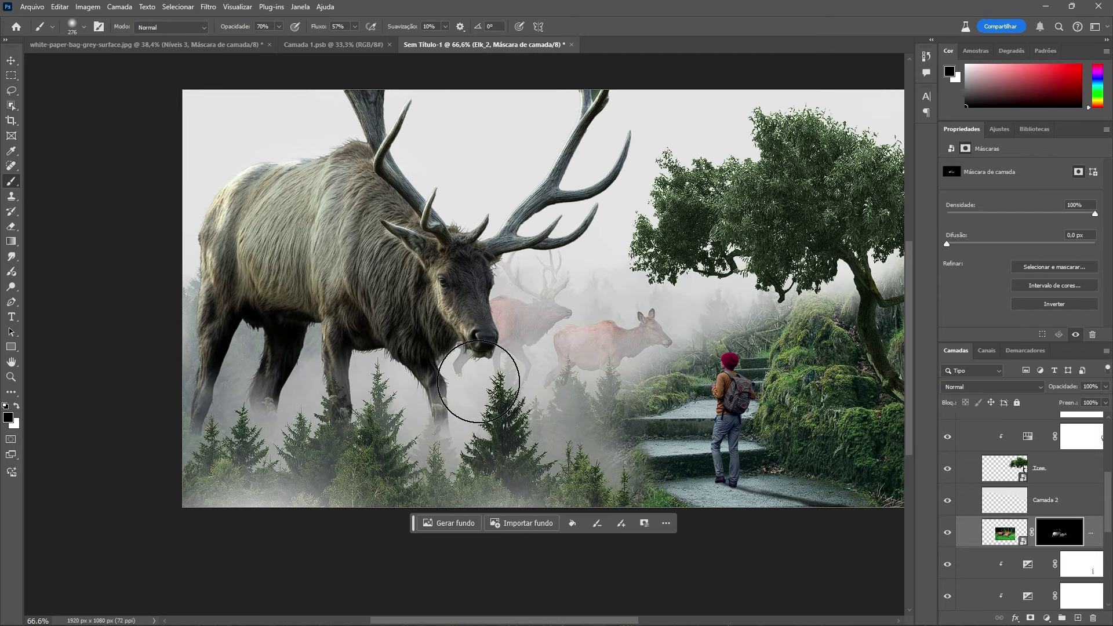
pyautogui.scroll(2, 591, 341)
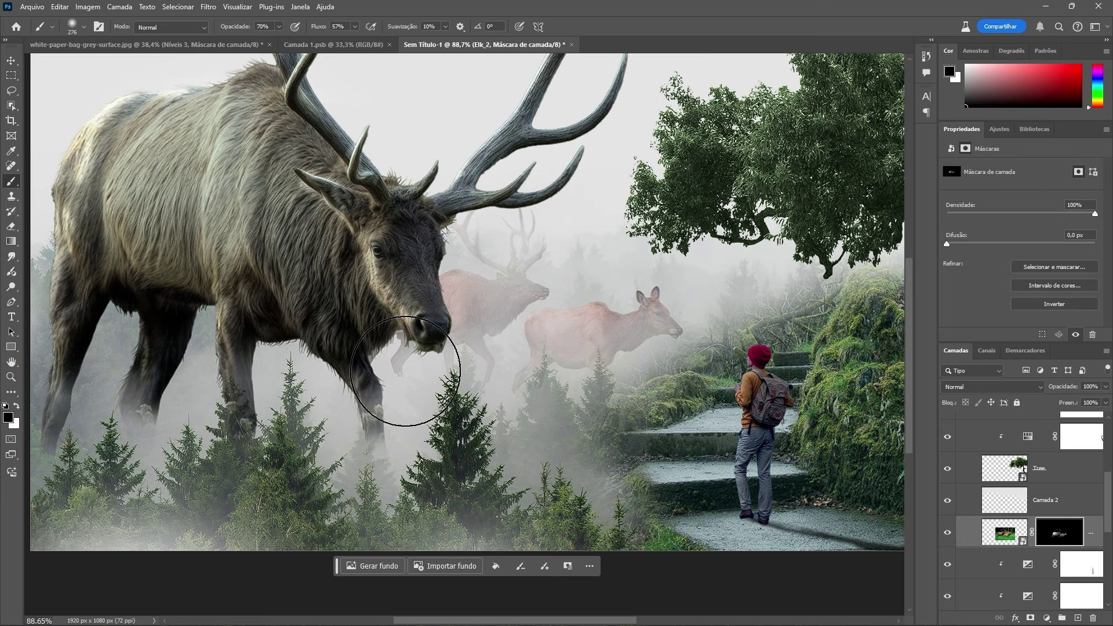
pyautogui.scroll(-3, 510, 222)
pyautogui.scroll(3, 445, 320)
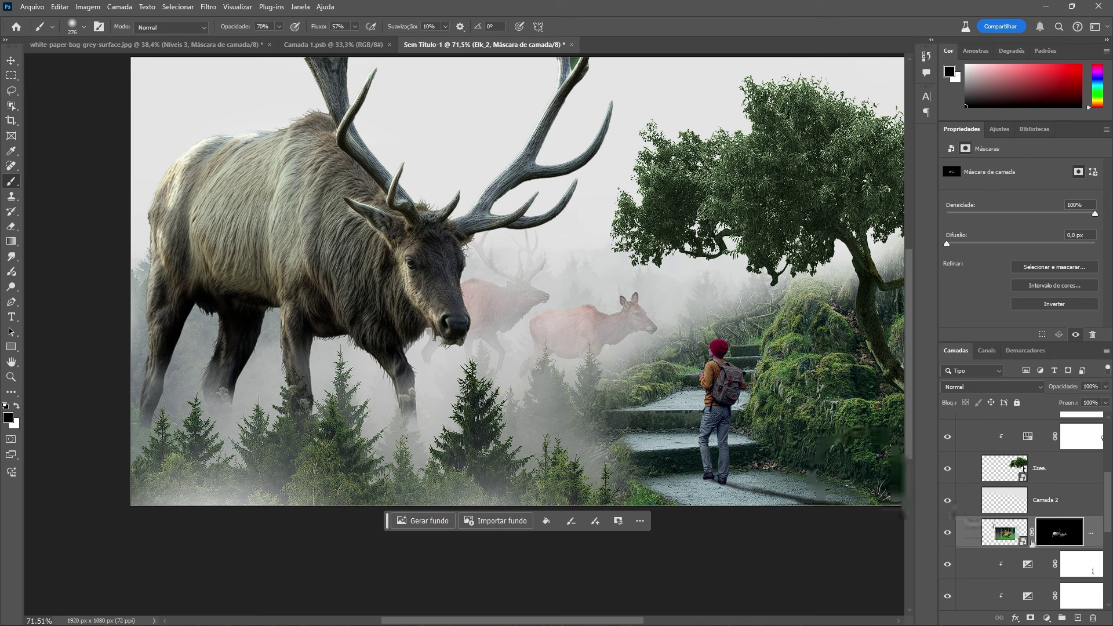
# Step: Review the Channel Mixer and the two Exposure adjustments clipped to the giant elk, including its look without the Channel Mixer
pyautogui.scroll(5, 1064, 548)
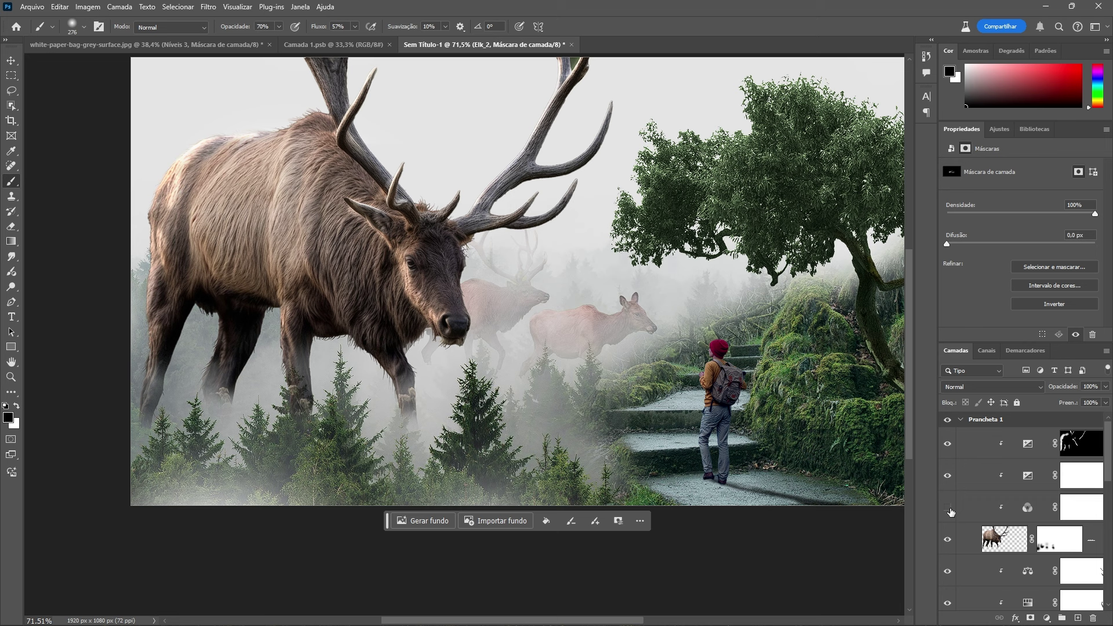
pyautogui.click(1028, 507)
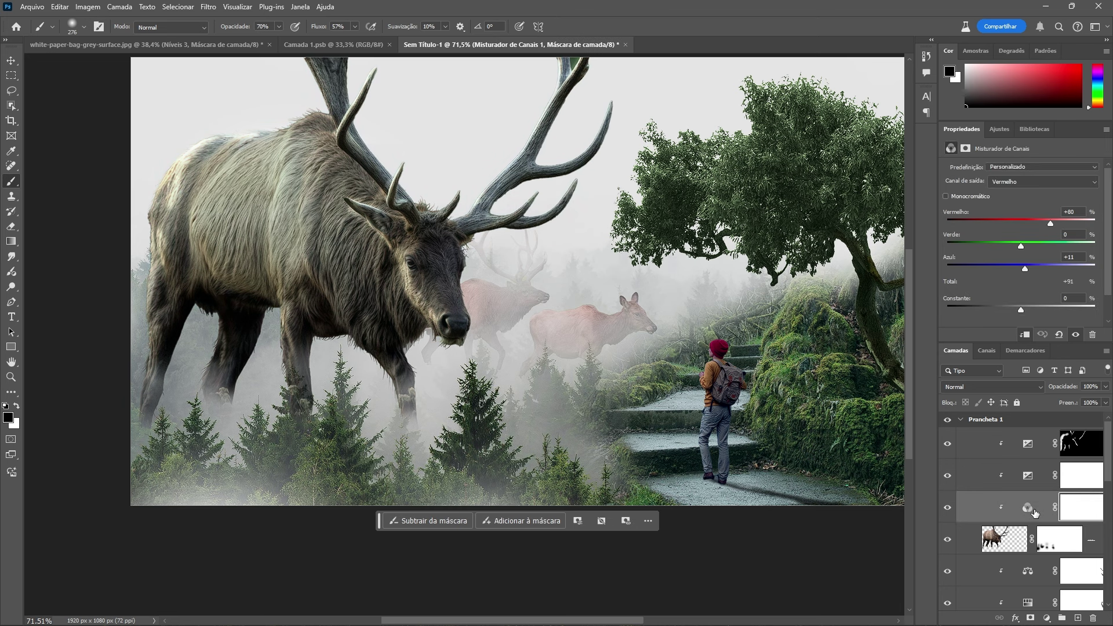
pyautogui.click(1029, 481)
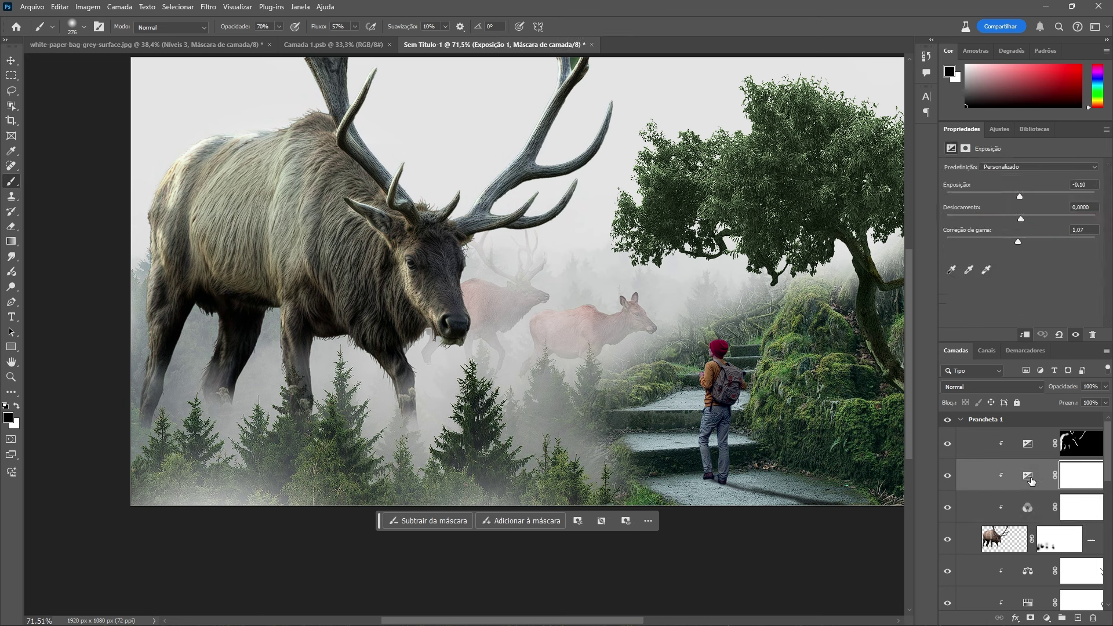
pyautogui.click(1026, 443)
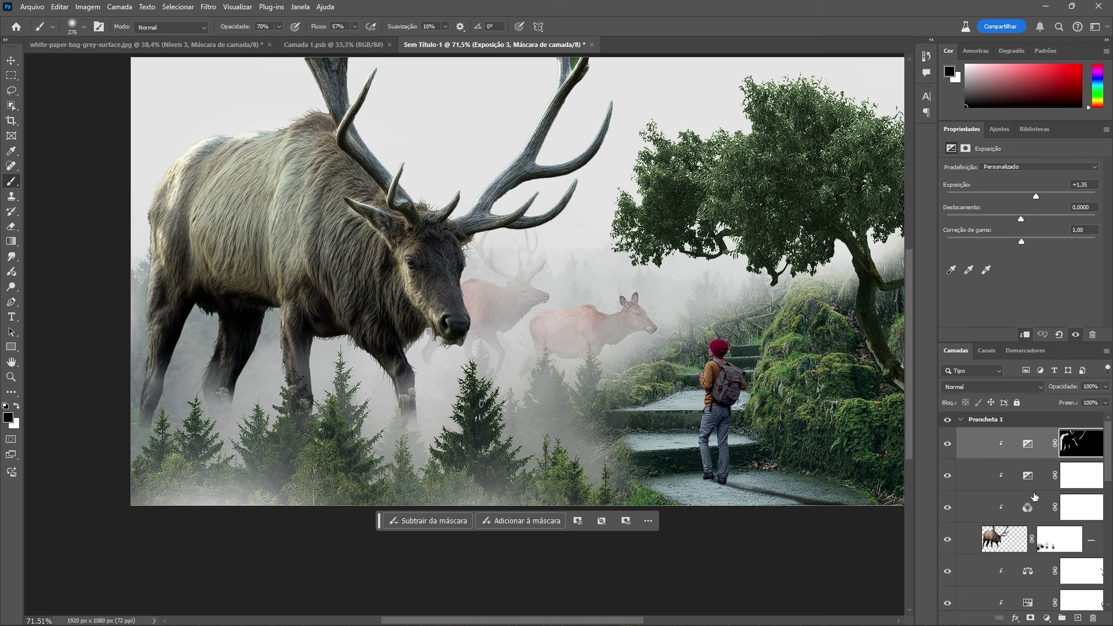
pyautogui.click(1027, 509)
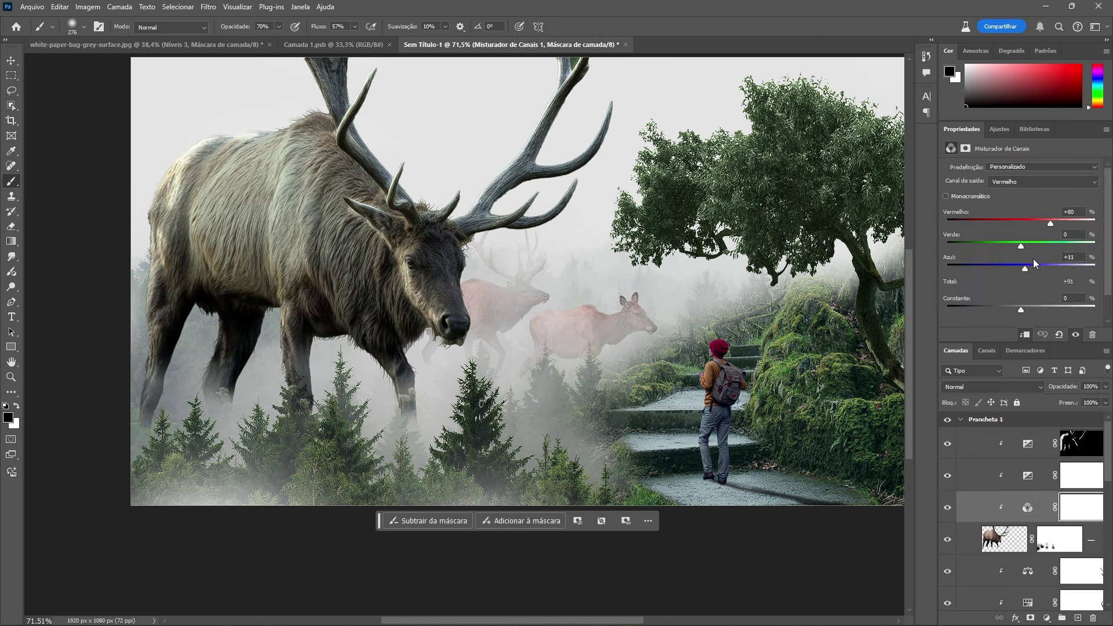
# Step: Add a Channel Mixer adjustment layer directly above the Elk_2 layer
pyautogui.scroll(-5, 1028, 522)
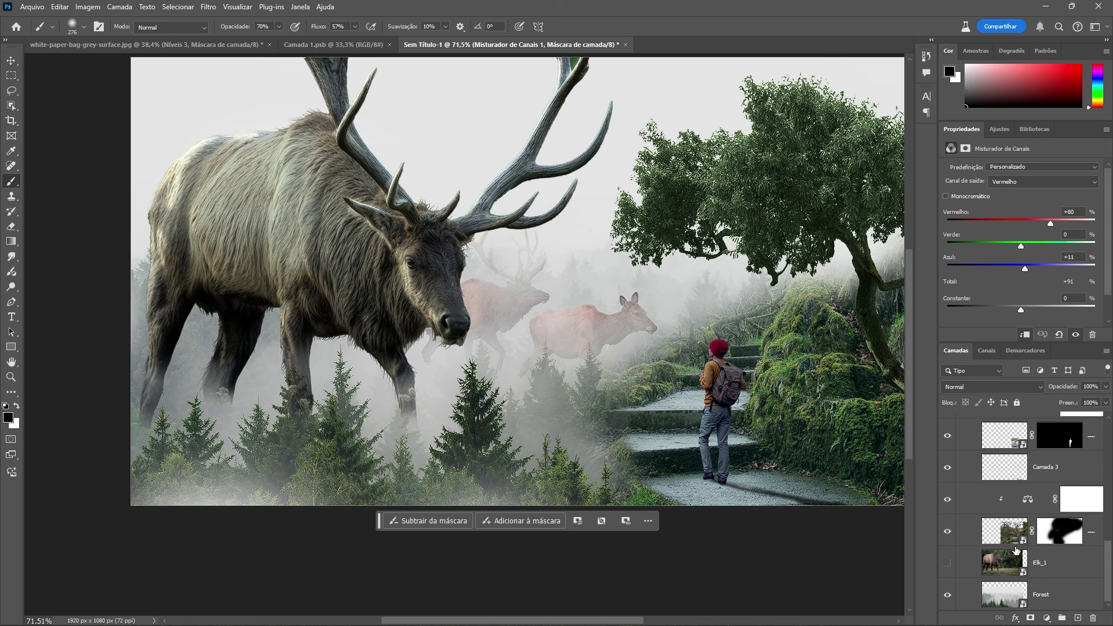
pyautogui.scroll(3, 1006, 567)
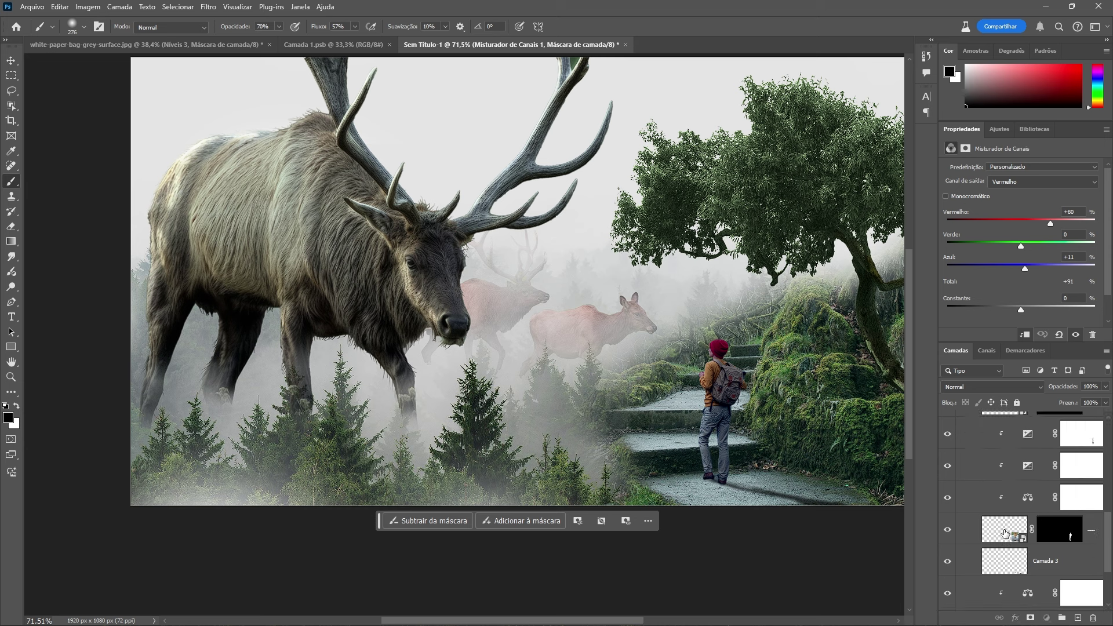
pyautogui.click(1004, 532)
pyautogui.scroll(2, 1003, 539)
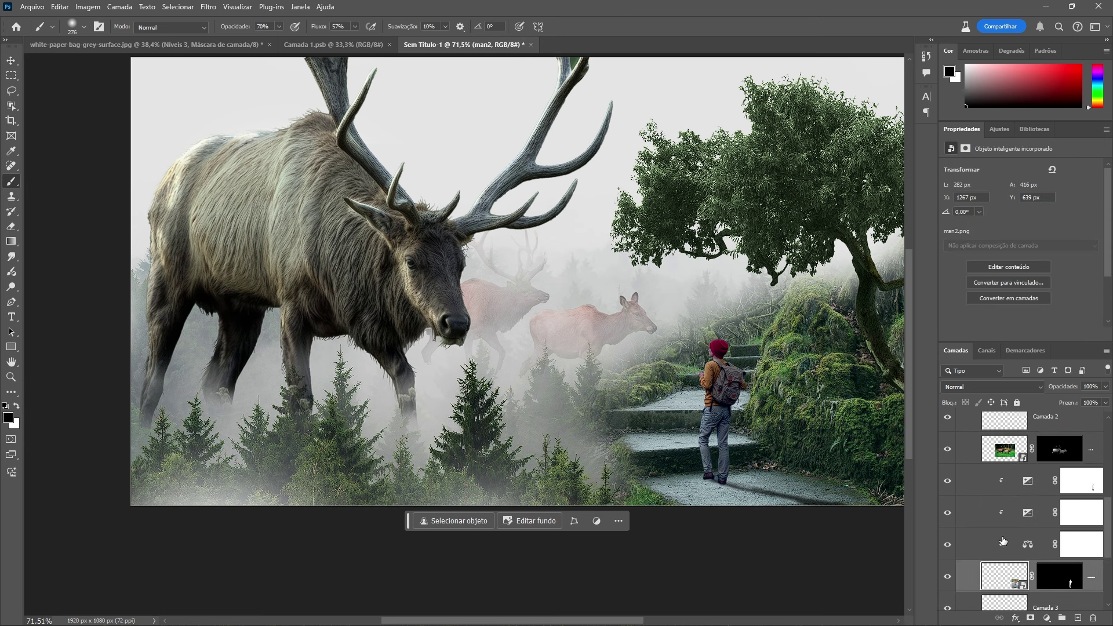
pyautogui.scroll(1, 1002, 541)
pyautogui.click(1008, 496)
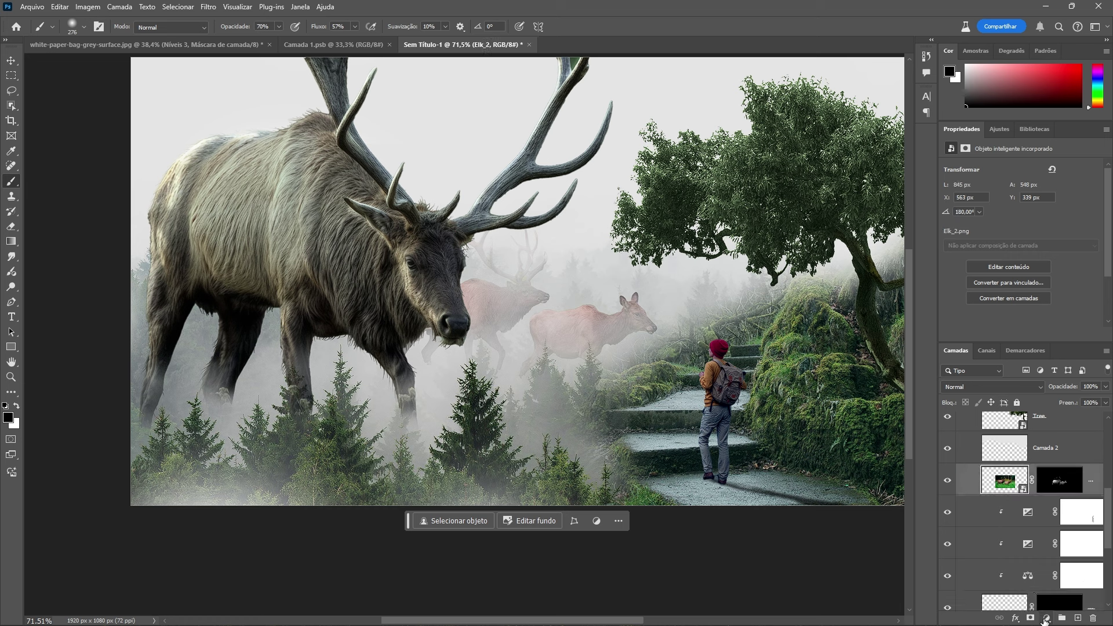
pyautogui.click(1045, 618)
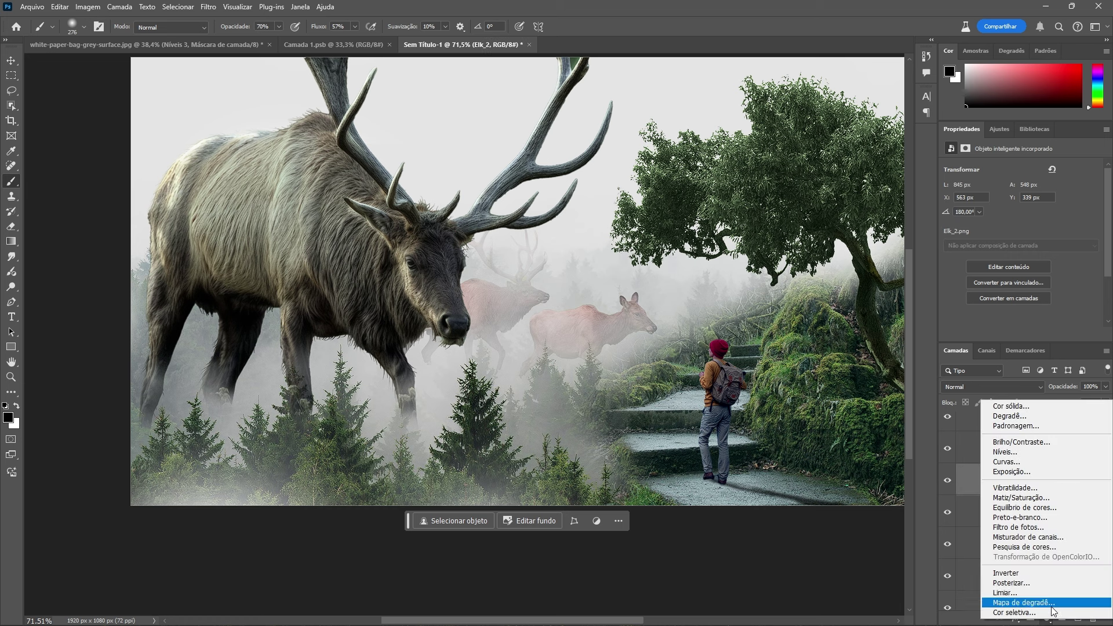
pyautogui.click(1052, 542)
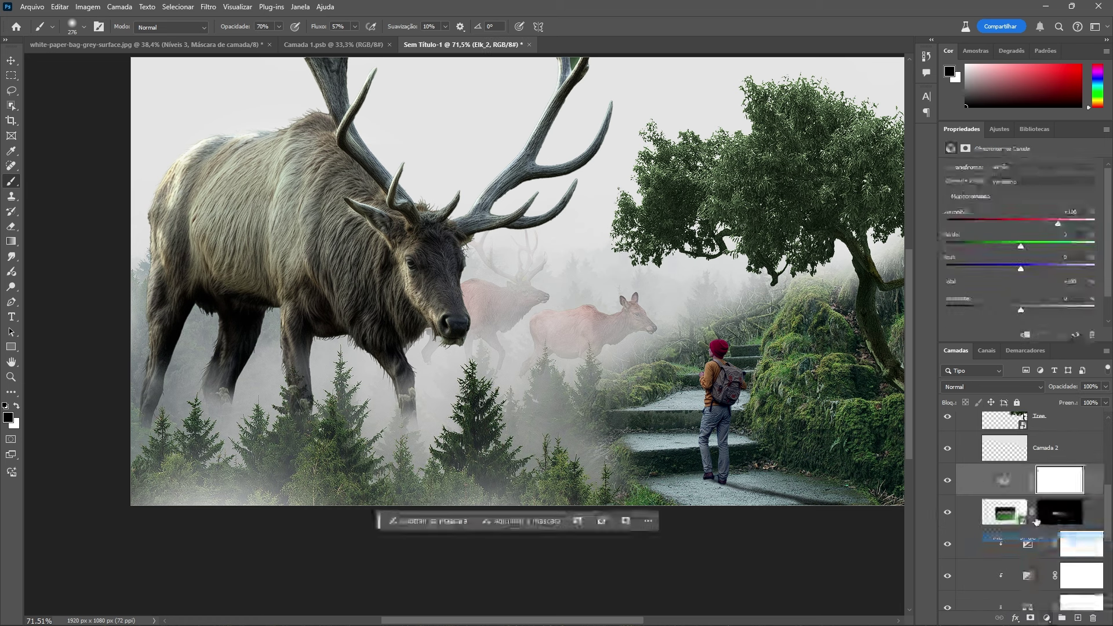
# Step: Clip the Channel Mixer to the Elk_2 layer and set the red value of its red output channel to +80%
pyautogui.keyDown('alt'); pyautogui.click(1015, 492); pyautogui.keyUp('alt')
pyautogui.moveTo(1057, 223); pyautogui.dragTo(1049, 225)
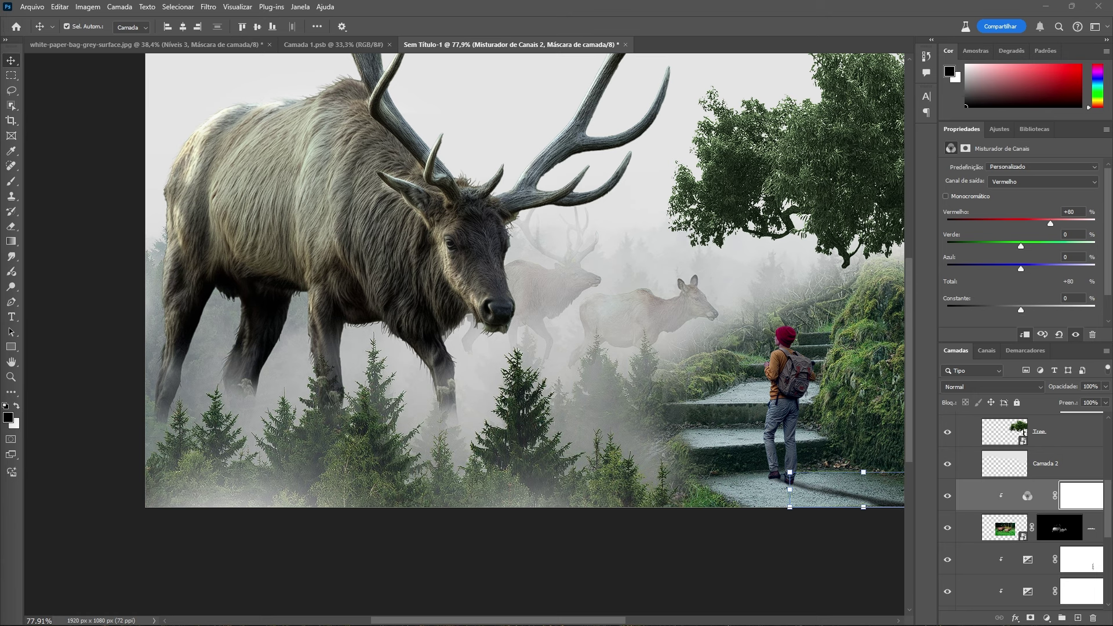
pyautogui.scroll(5, 627, 315)
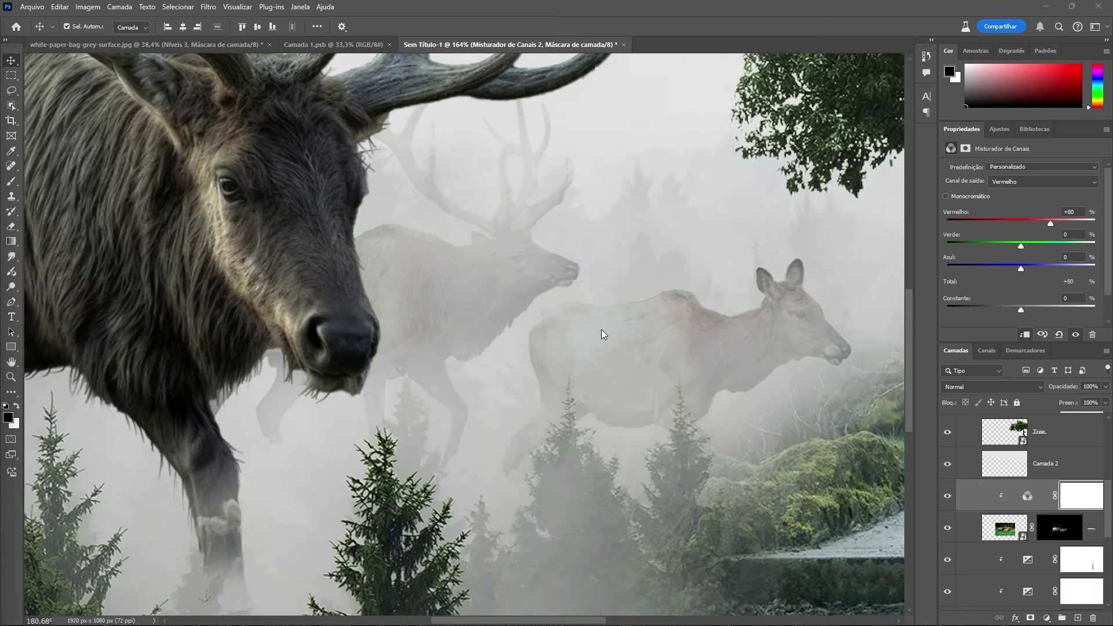
pyautogui.scroll(-4, 600, 329)
pyautogui.scroll(-3, 598, 329)
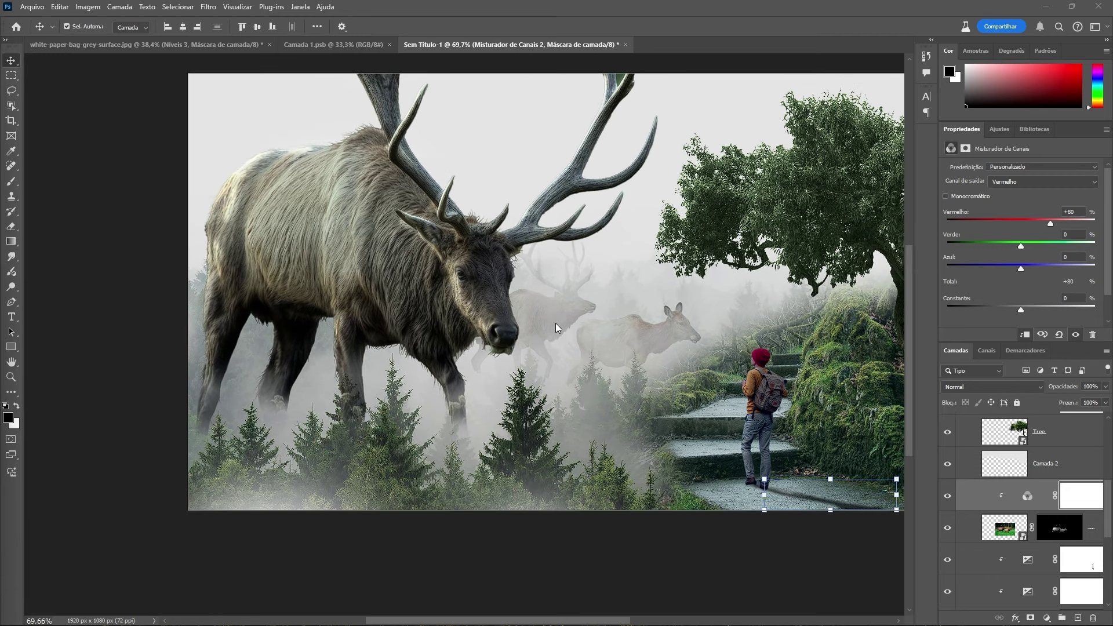
pyautogui.scroll(-2, 302, 200)
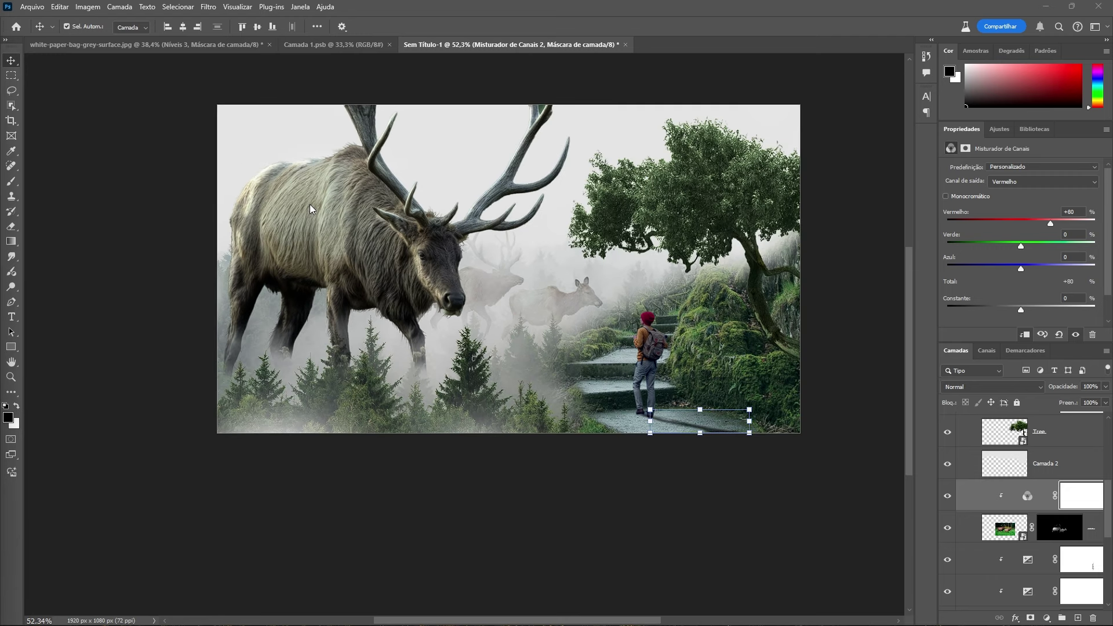
# Step: Add a new layer directly above the Elk_2 Channel Mixer and sample the grey of the fog as the brush color
pyautogui.scroll(2, 299, 215)
pyautogui.scroll(-3, 979, 473)
pyautogui.scroll(5, 986, 474)
pyautogui.scroll(4, 987, 475)
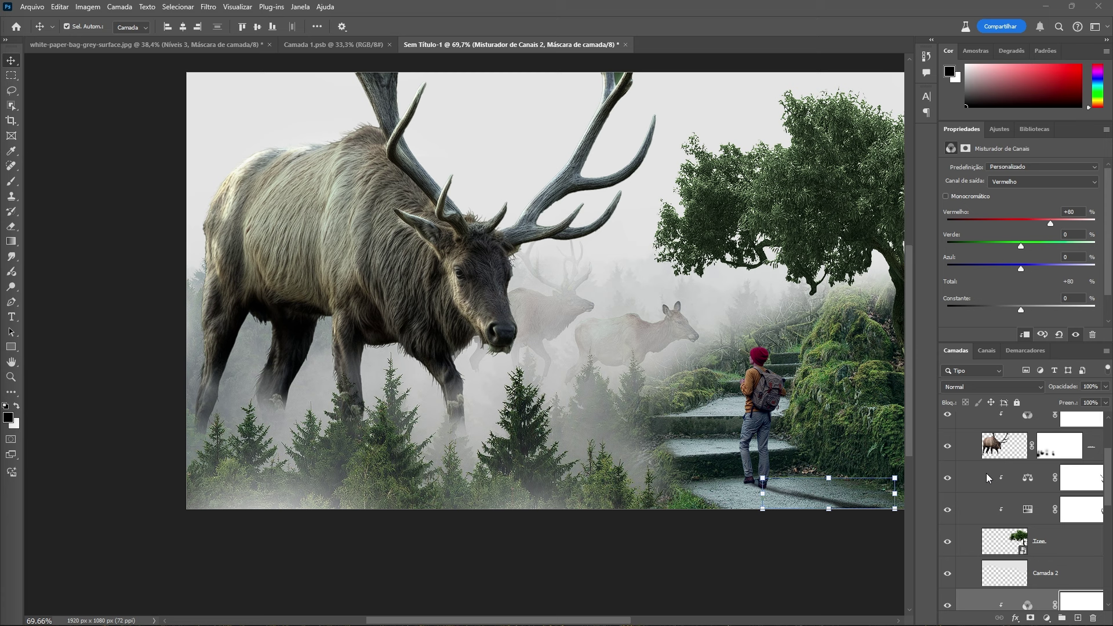
pyautogui.scroll(1, 1003, 513)
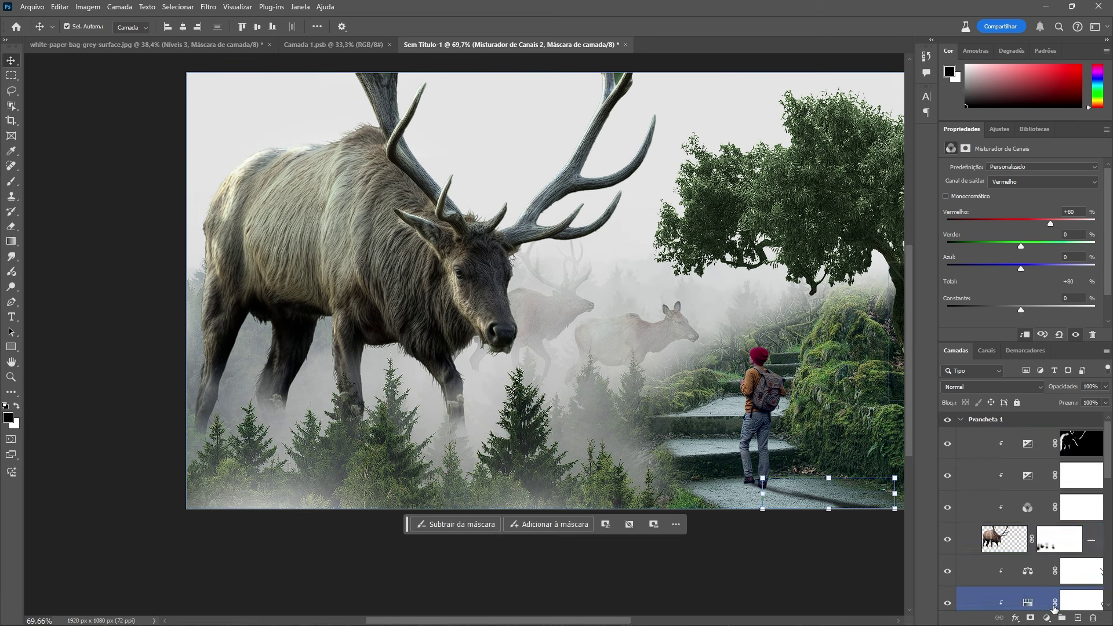
pyautogui.click(1078, 619)
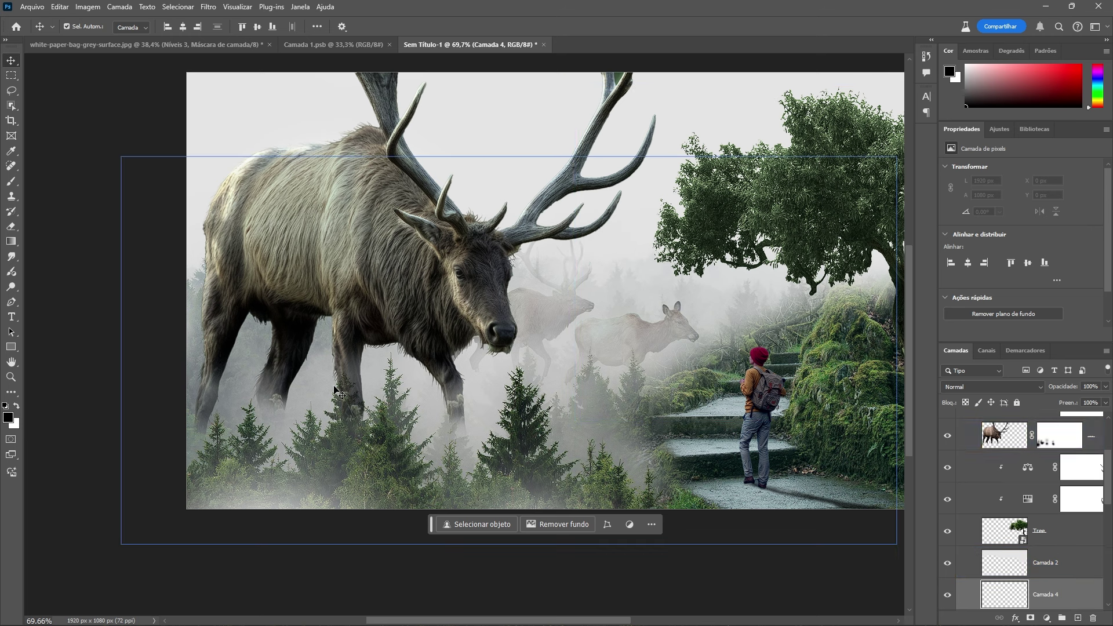
pyautogui.press('b')
pyautogui.keyDown('alt'); pyautogui.click(316, 385); pyautogui.keyUp('alt')
# Step: Try painting sampled grey fog around the giant elk's rear on the new layer
pyautogui.moveTo(267, 344); pyautogui.dragTo(306, 343)
pyautogui.click(208, 230)
pyautogui.hotkey('ctrl', 'z')
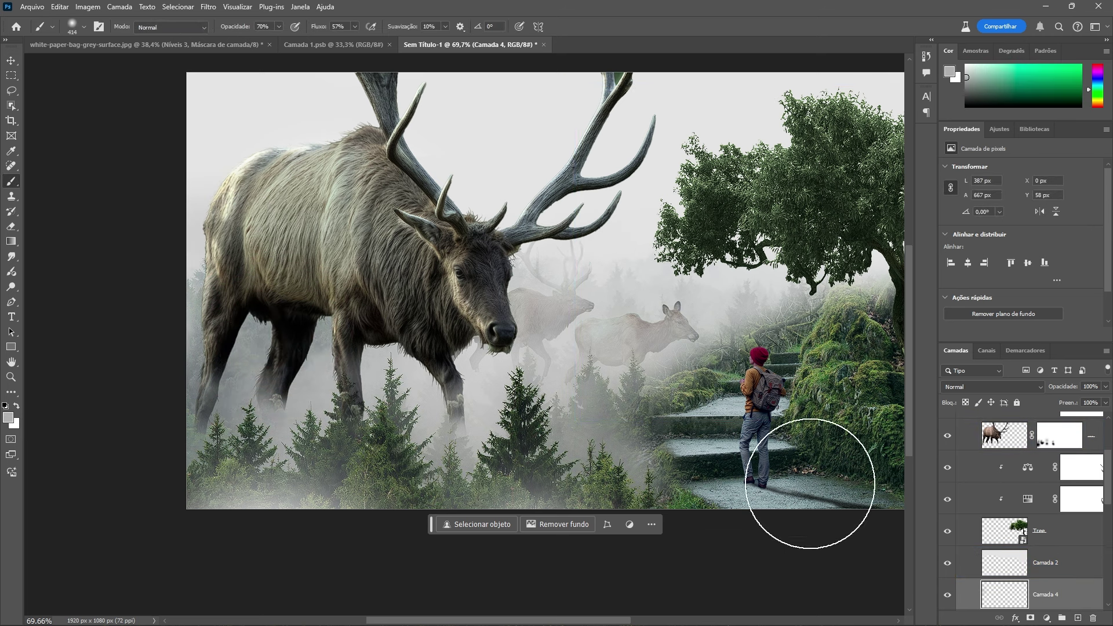
# Step: Add a layer above the giant elk's top Exposure adjustment and paint soft grey fog over its rear and legs, enlarging the brush to 497 px
pyautogui.scroll(3, 1015, 486)
pyautogui.click(1023, 447)
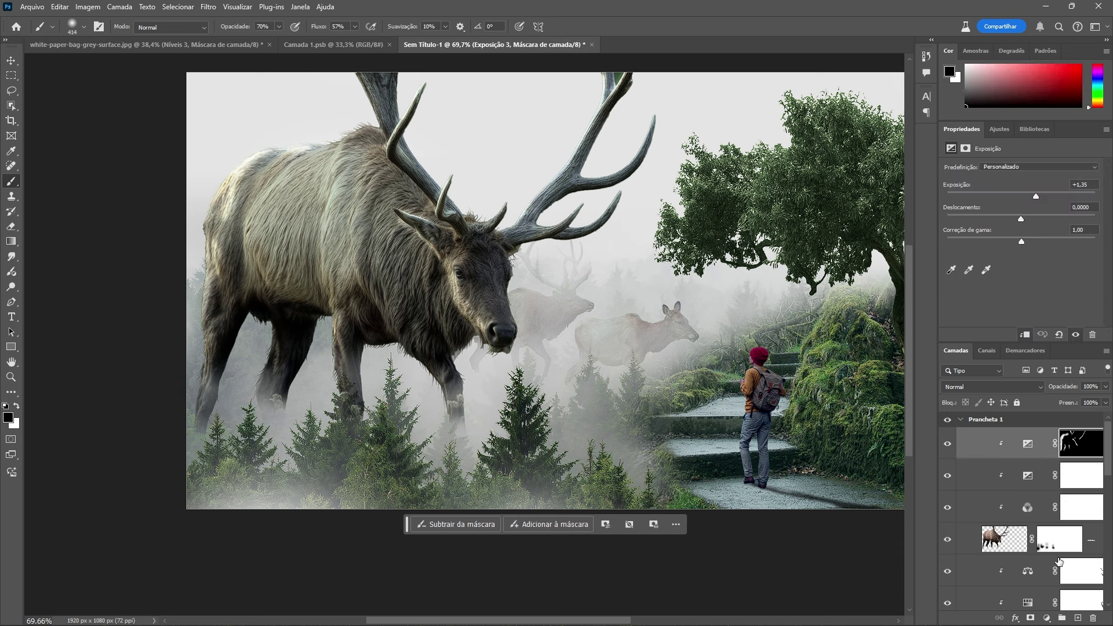
pyautogui.click(1078, 618)
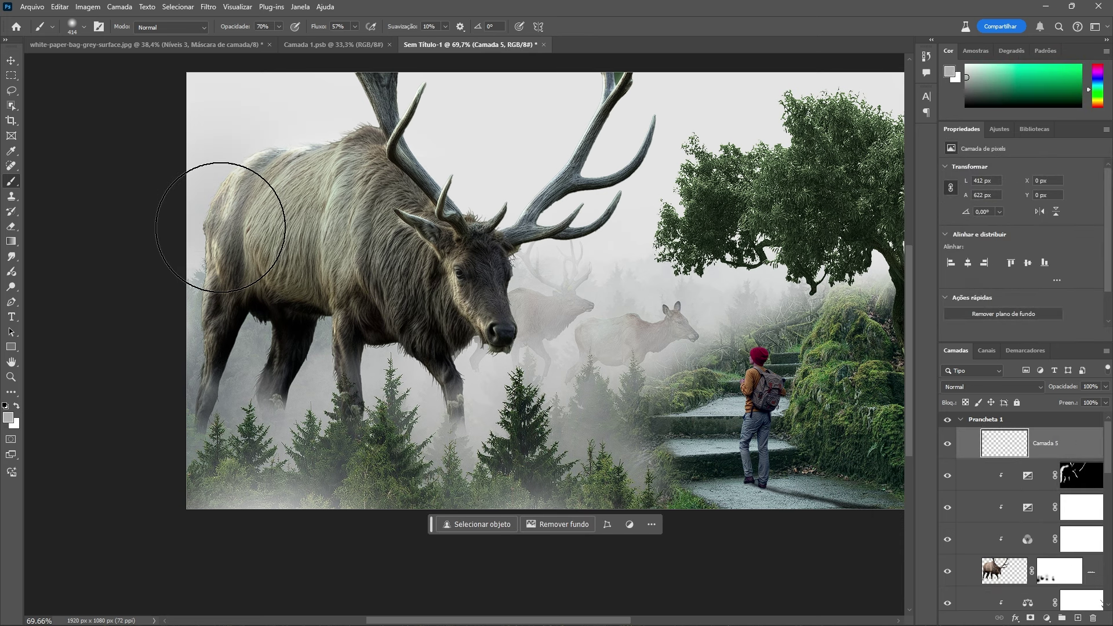
pyautogui.moveTo(200, 279)
pyautogui.mouseDown()
pyautogui.moveTo(208, 292)
pyautogui.moveTo(166, 347)
pyautogui.moveTo(111, 375)
pyautogui.mouseUp()
pyautogui.keyDown('alt'); pyautogui.rightClick(210, 292); pyautogui.keyUp('alt')
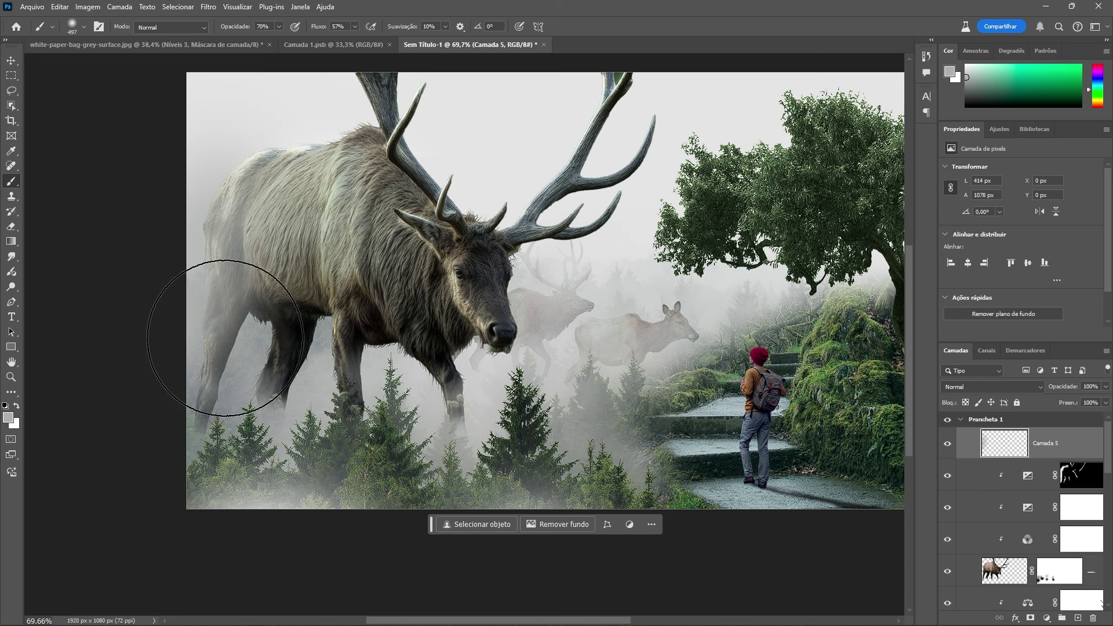
pyautogui.moveTo(373, 410)
pyautogui.mouseDown()
pyautogui.moveTo(409, 423)
pyautogui.moveTo(379, 382)
pyautogui.mouseUp()
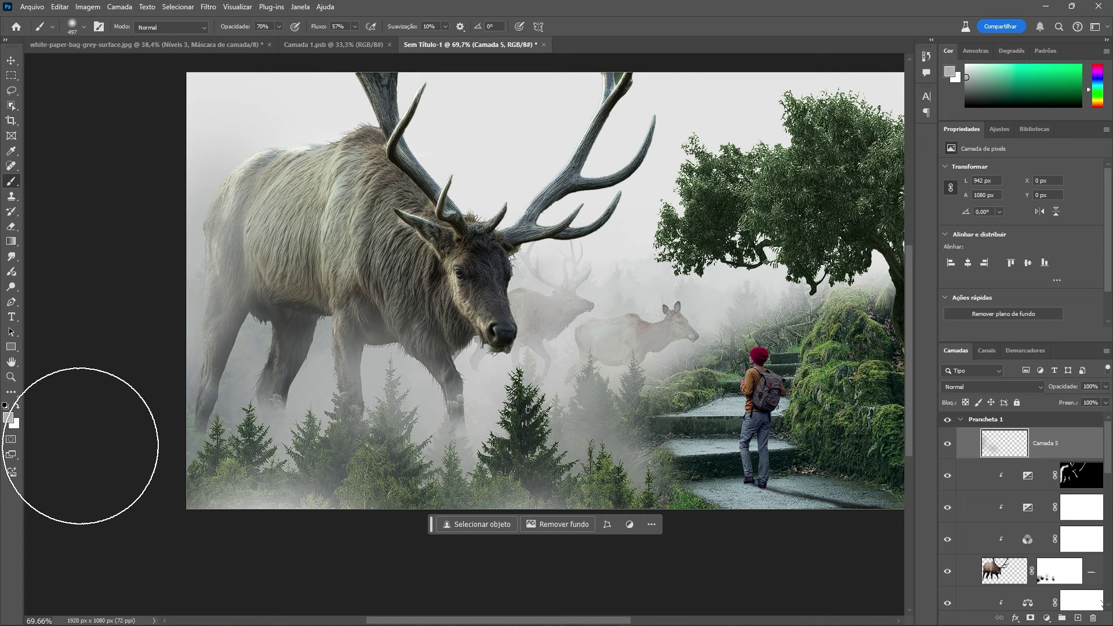
# Step: Examine the fogged giant elk, the background elk and the hiker's feet on the path
pyautogui.scroll(-3, 122, 393)
pyautogui.scroll(3, 122, 393)
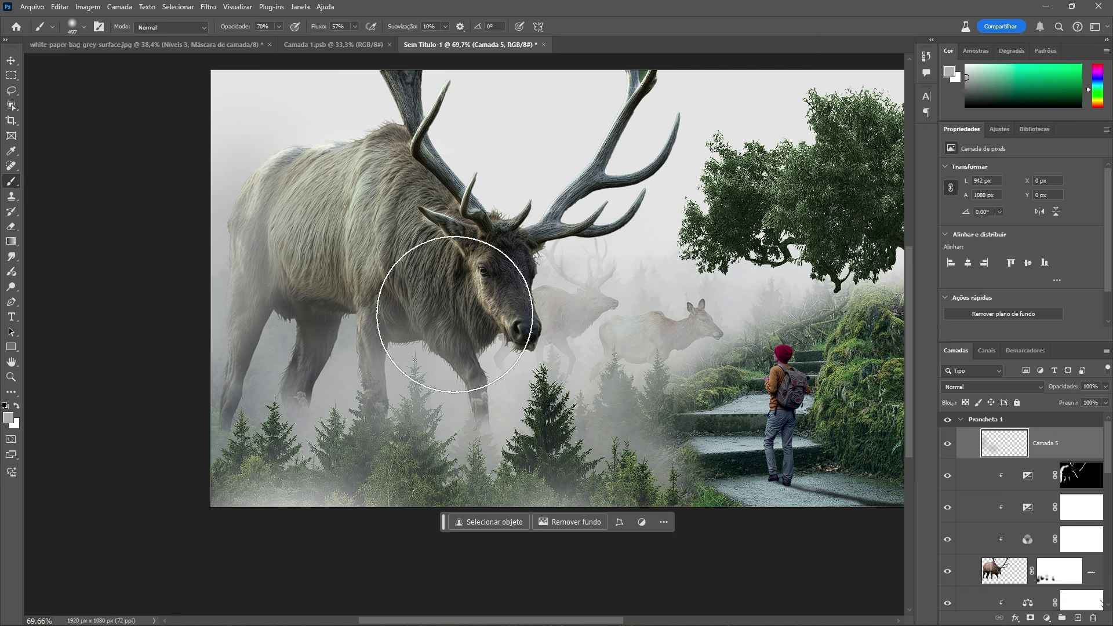
pyautogui.scroll(-3, 296, 255)
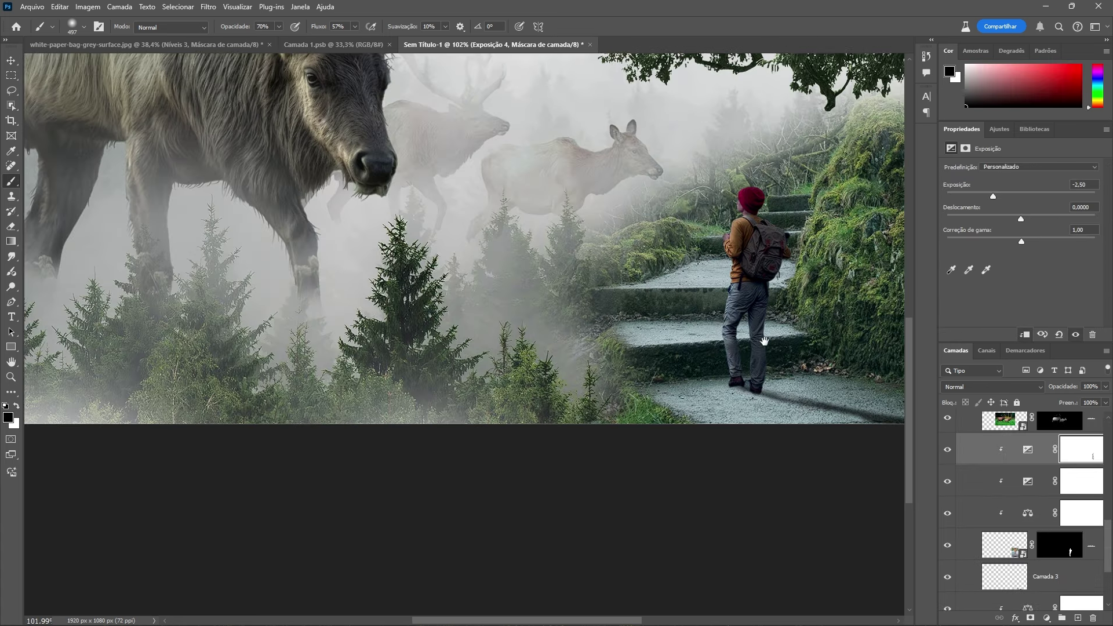
pyautogui.moveTo(767, 343); pyautogui.dragTo(608, 242)
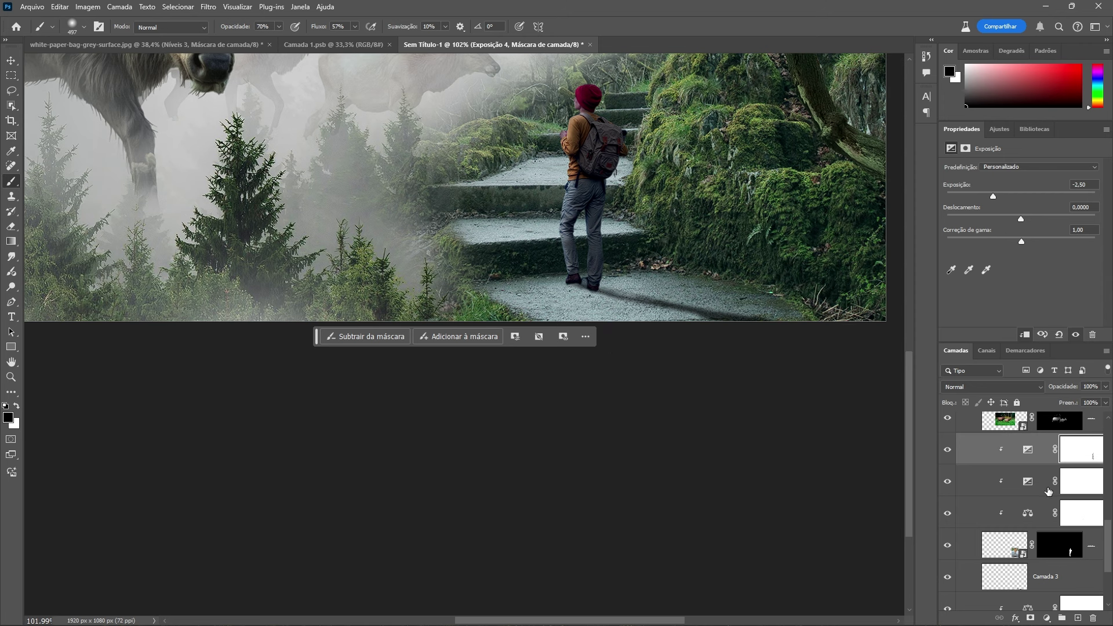
pyautogui.moveTo(488, 264); pyautogui.dragTo(355, 171)
pyautogui.moveTo(314, 133); pyautogui.dragTo(442, 212)
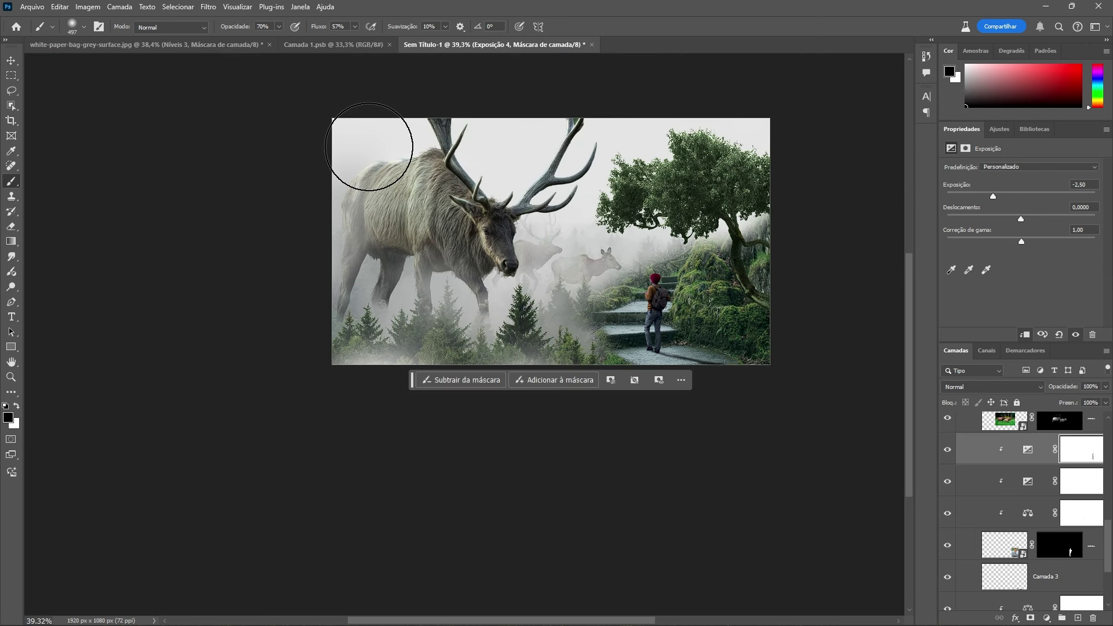
pyautogui.scroll(4, 573, 351)
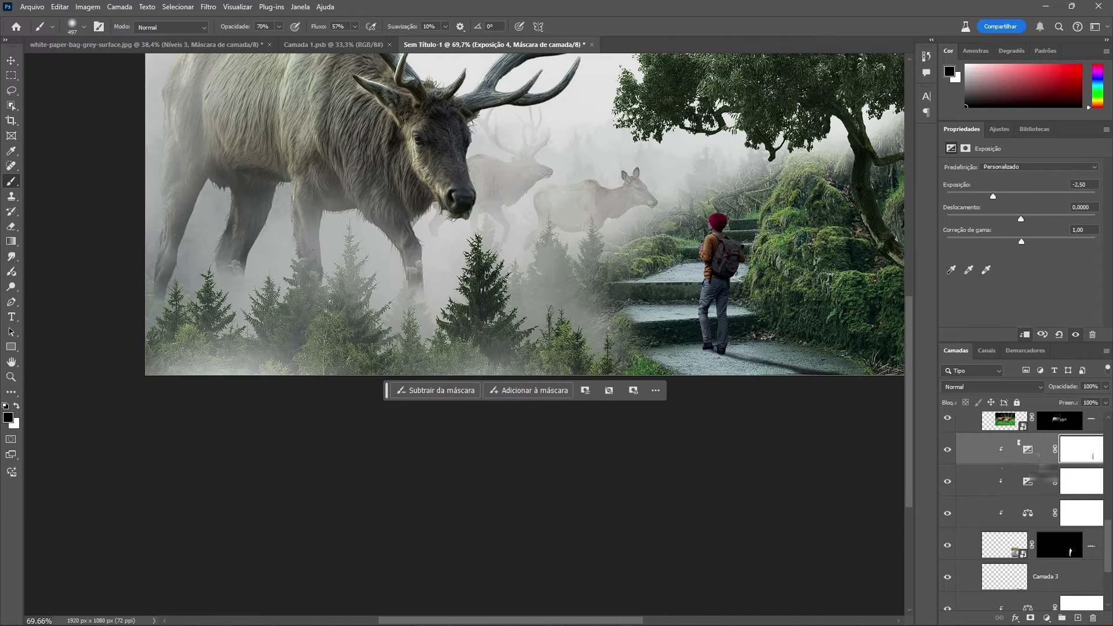
pyautogui.scroll(5, 729, 349)
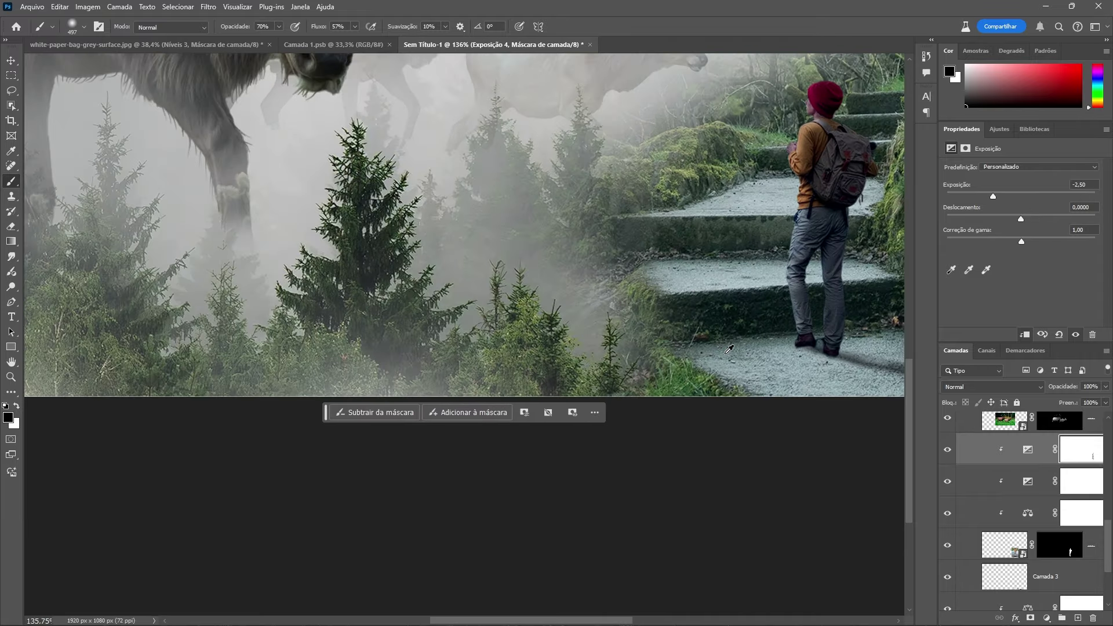
pyautogui.scroll(-9, 726, 349)
pyautogui.scroll(9, 577, 336)
pyautogui.moveTo(693, 308); pyautogui.dragTo(288, 277)
pyautogui.scroll(12, 600, 328)
# Step: Reduce the brush to 167 px, select the hiker's shadow layer Camada 3 and compare the image with and without it
pyautogui.keyDown('alt'); pyautogui.rightClick(594, 327); pyautogui.keyUp('alt')
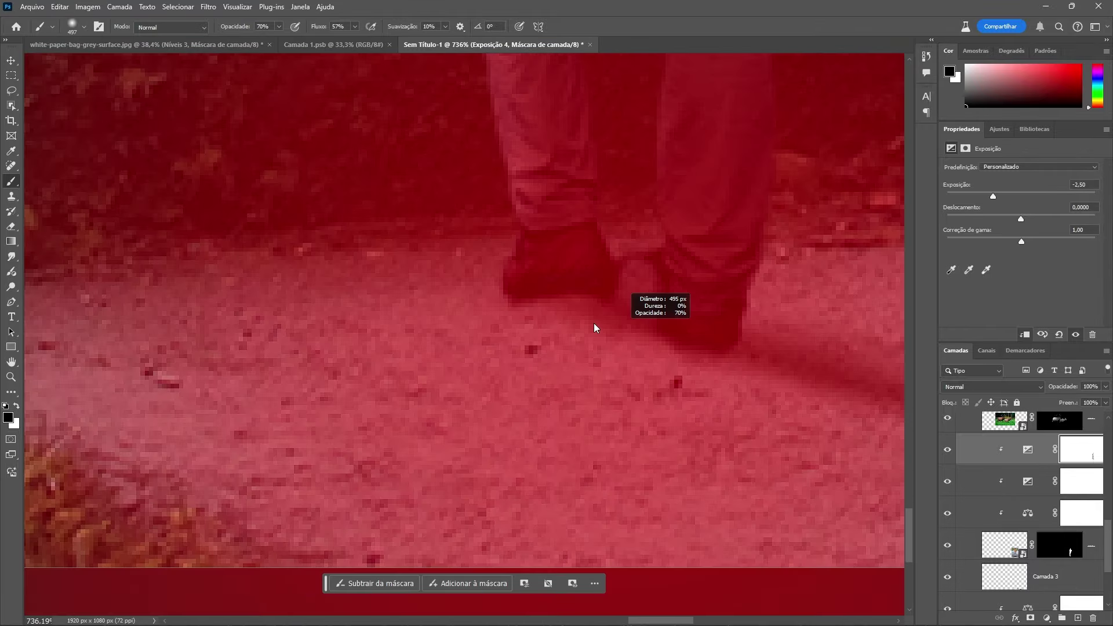
pyautogui.scroll(-12, 618, 315)
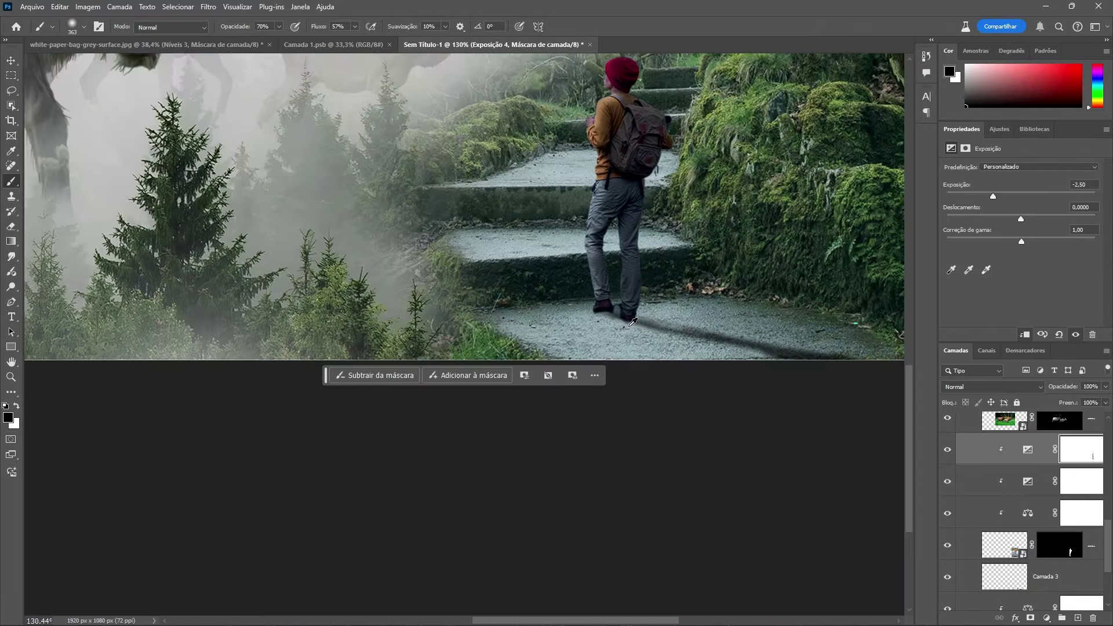
pyautogui.keyDown('alt'); pyautogui.rightClick(633, 325); pyautogui.keyUp('alt')
pyautogui.scroll(-3, 1031, 534)
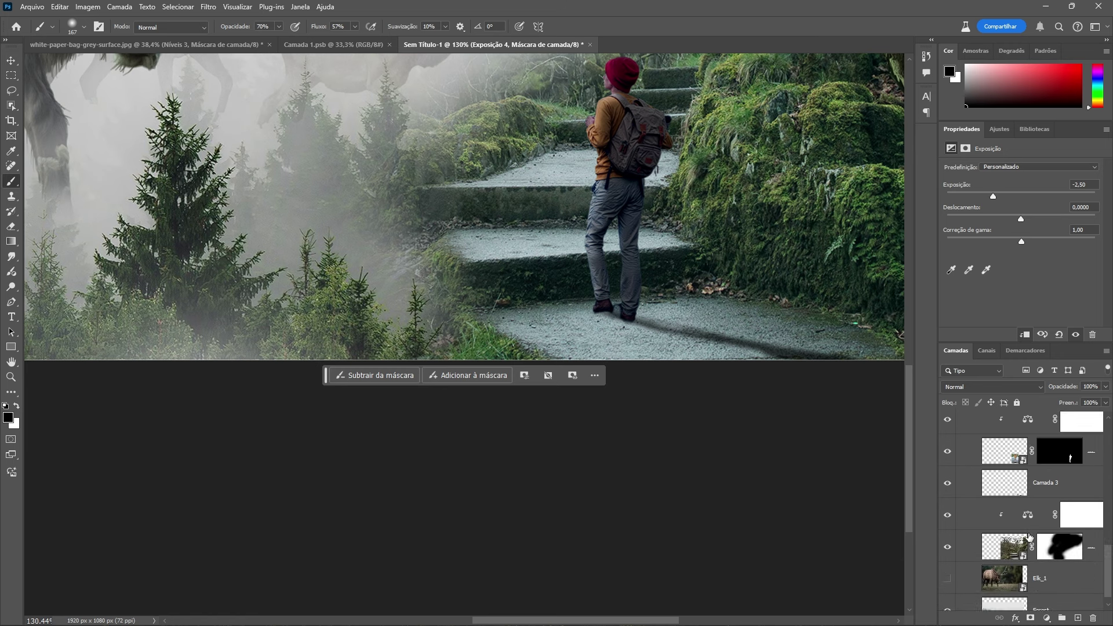
pyautogui.scroll(3, 1030, 534)
pyautogui.click(974, 530)
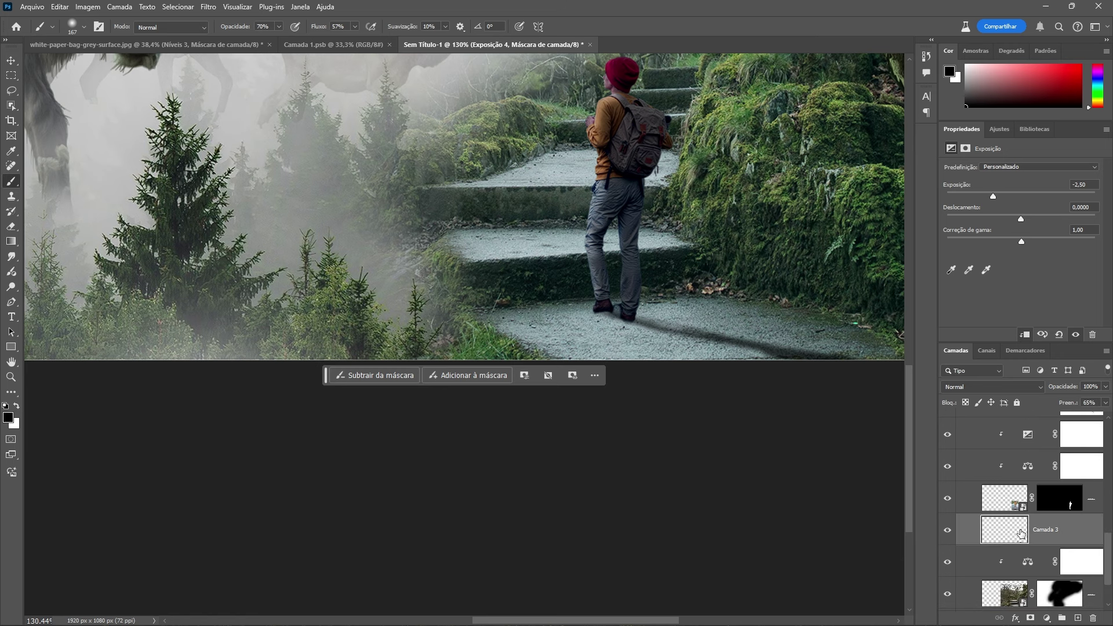
pyautogui.click(946, 530)
pyautogui.click(948, 531)
# Step: Darken the contact shadow under the hiker's shoes on Camada 3 with a flattened, soft 17 px black brush
pyautogui.scroll(7, 661, 320)
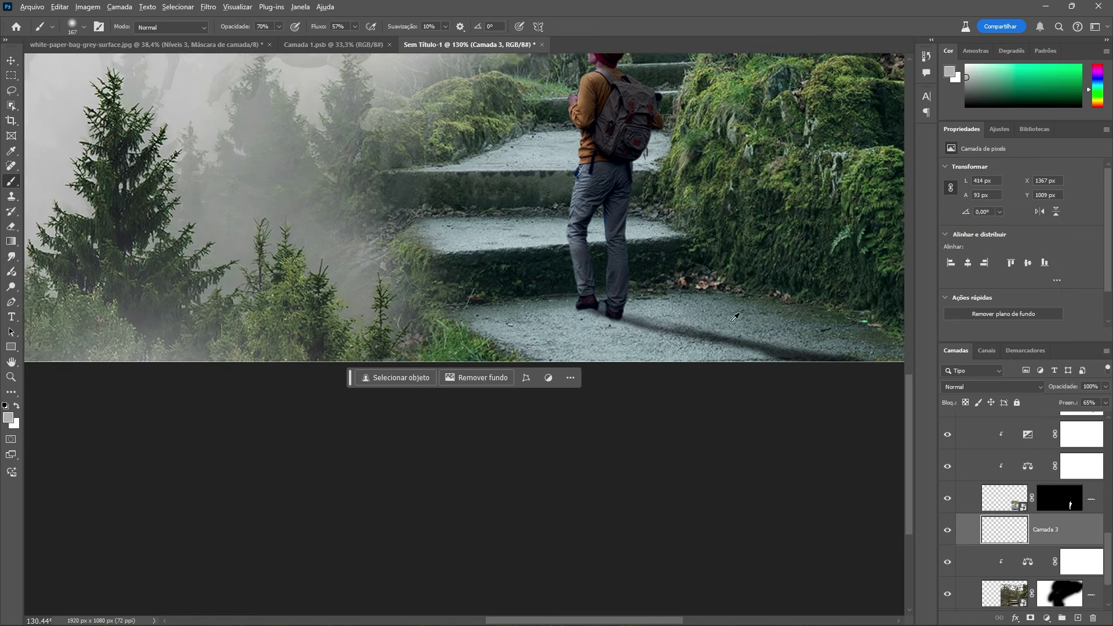
pyautogui.scroll(7, 503, 303)
pyautogui.moveTo(560, 315); pyautogui.dragTo(152, 243)
pyautogui.rightClick(556, 322)
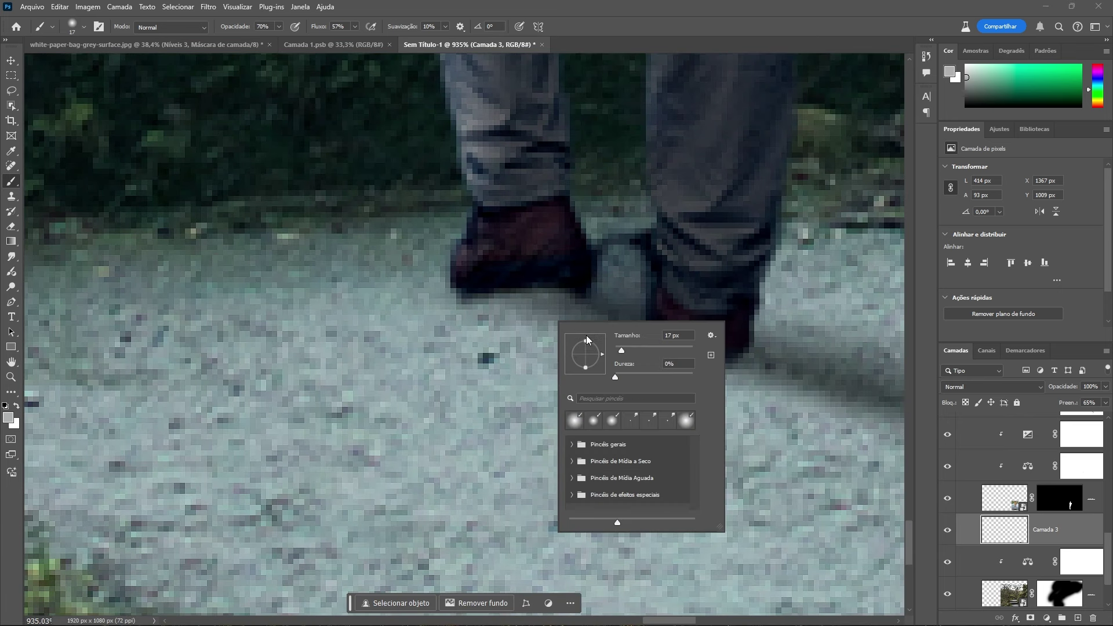
pyautogui.moveTo(585, 341); pyautogui.dragTo(586, 346)
pyautogui.click(436, 351)
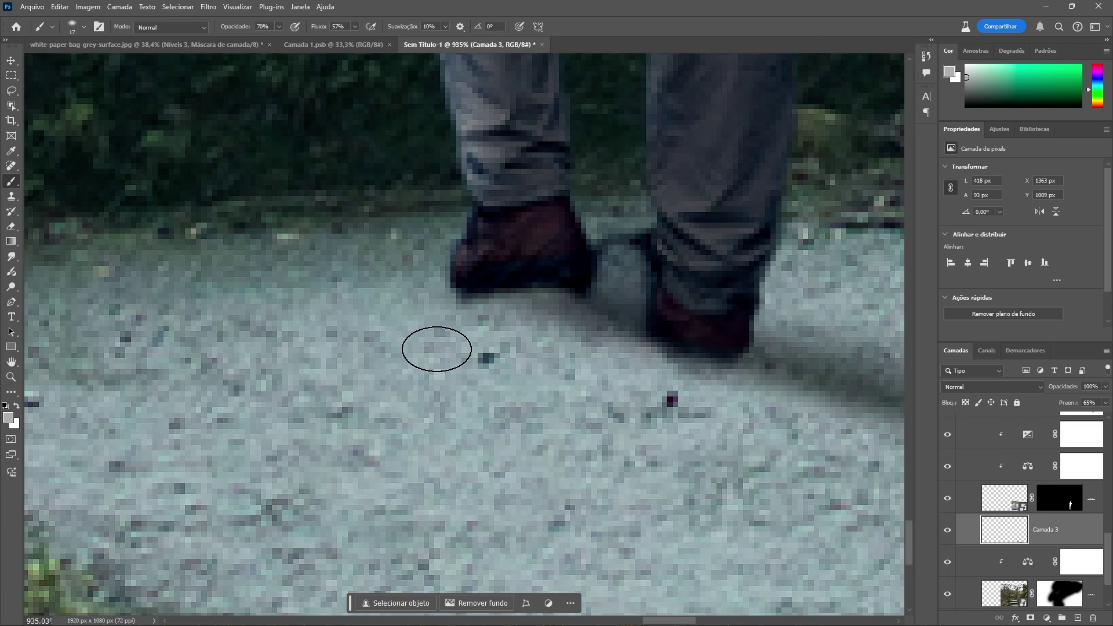
pyautogui.press('d')
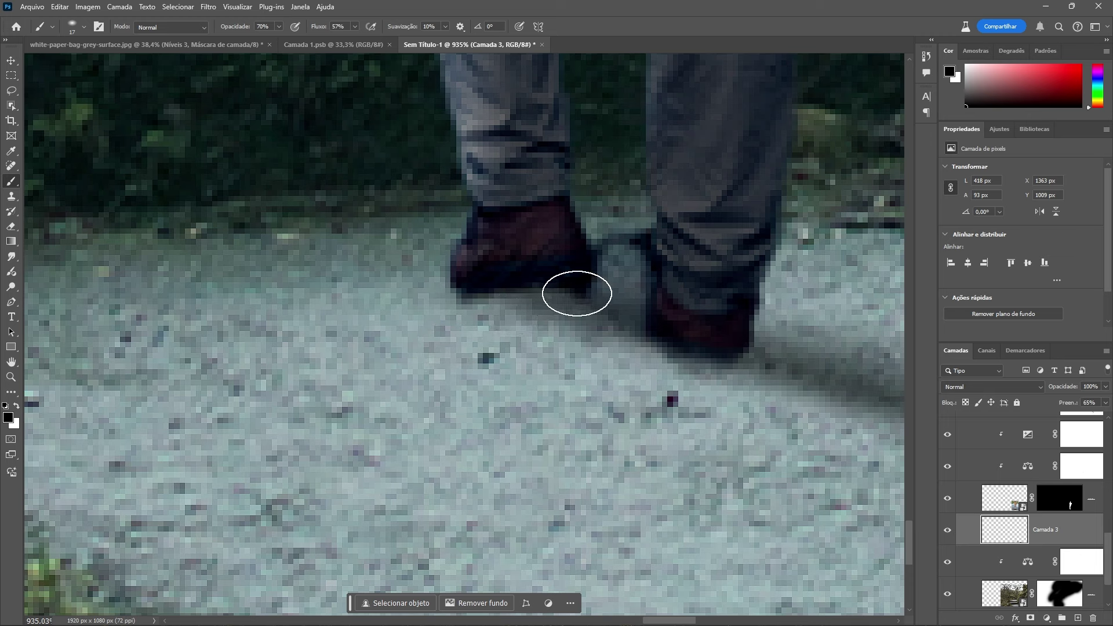
pyautogui.moveTo(576, 293)
pyautogui.mouseDown()
pyautogui.moveTo(513, 293)
pyautogui.moveTo(564, 310)
pyautogui.moveTo(486, 304)
pyautogui.moveTo(602, 333)
pyautogui.moveTo(581, 334)
pyautogui.moveTo(597, 323)
pyautogui.moveTo(587, 302)
pyautogui.moveTo(501, 288)
pyautogui.moveTo(580, 302)
pyautogui.moveTo(445, 295)
pyautogui.moveTo(627, 320)
pyautogui.moveTo(587, 285)
pyautogui.moveTo(634, 310)
pyautogui.moveTo(576, 291)
pyautogui.moveTo(613, 319)
pyautogui.moveTo(509, 286)
pyautogui.moveTo(474, 291)
pyautogui.moveTo(647, 317)
pyautogui.moveTo(705, 353)
pyautogui.moveTo(756, 364)
pyautogui.moveTo(645, 334)
pyautogui.moveTo(555, 292)
pyautogui.moveTo(641, 318)
pyautogui.moveTo(496, 285)
pyautogui.moveTo(622, 323)
pyautogui.moveTo(509, 298)
pyautogui.moveTo(586, 305)
pyautogui.mouseUp()
pyautogui.scroll(-13, 524, 290)
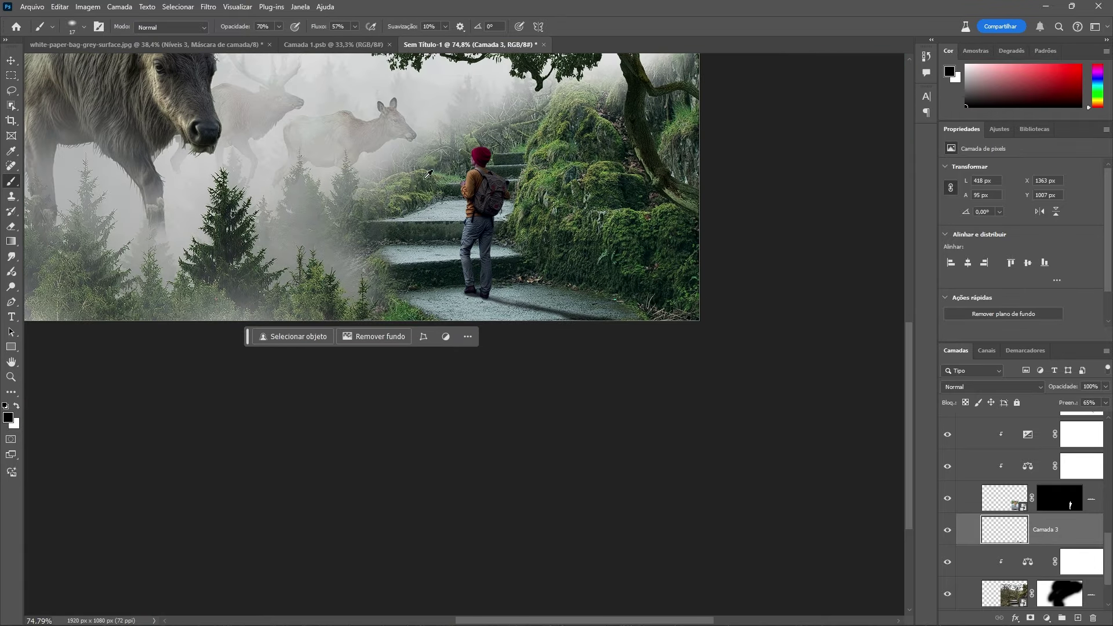
# Step: Add a mask to Camada 3 and fade the far end of the hiker's shadow with a soft 150 px black brush
pyautogui.scroll(3, 492, 168)
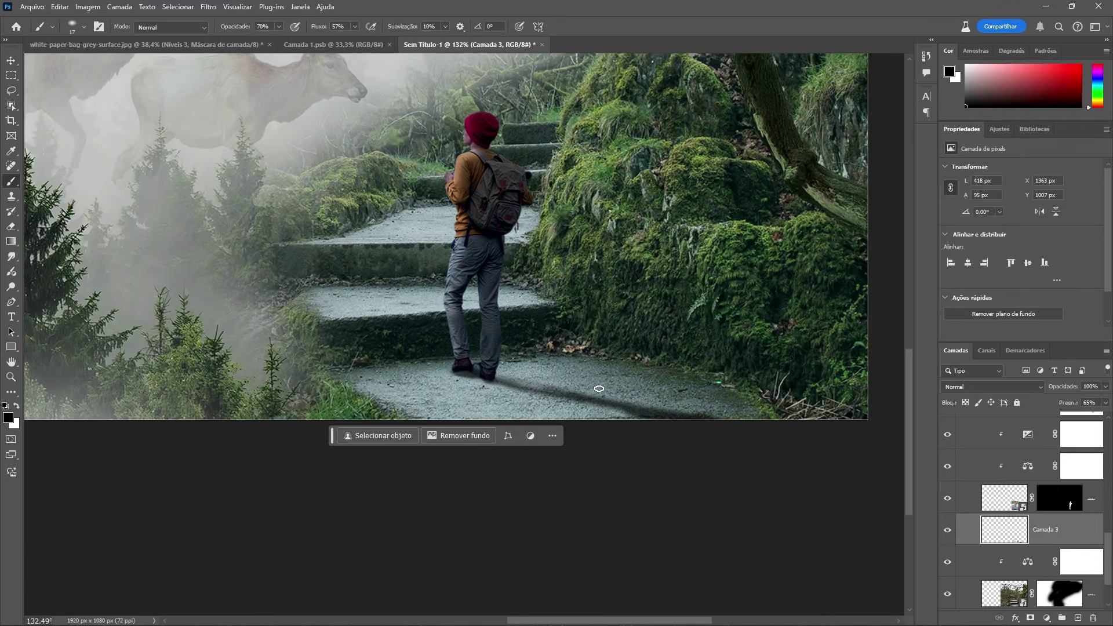
pyautogui.moveTo(666, 399); pyautogui.dragTo(704, 402)
pyautogui.click(1031, 618)
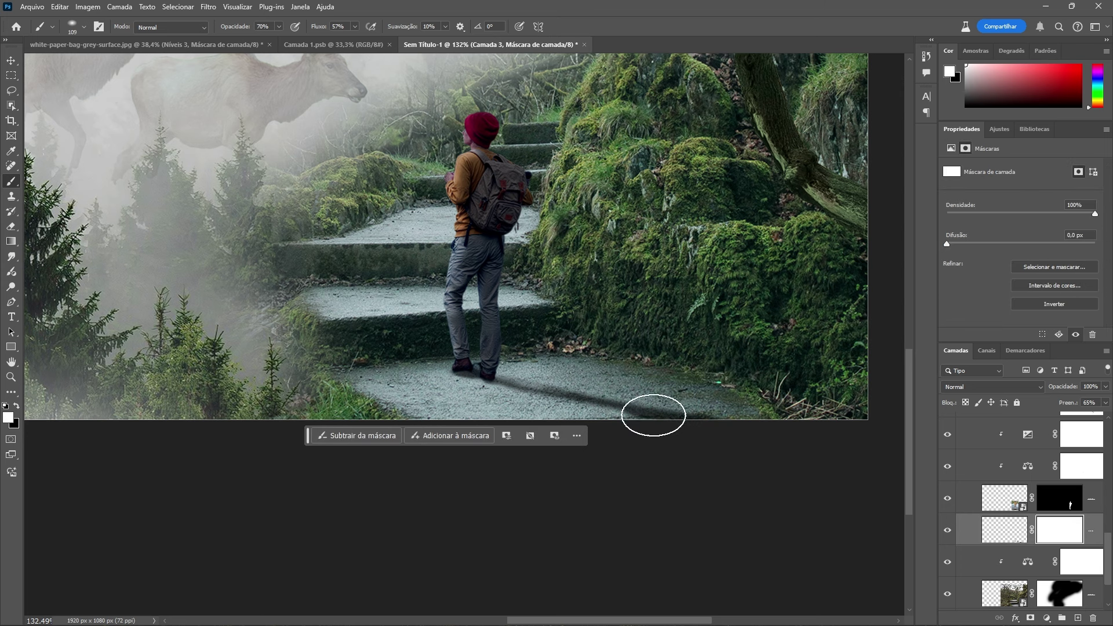
pyautogui.keyDown('alt'); pyautogui.scroll(3, 672, 431); pyautogui.keyUp('alt')
pyautogui.press('x')
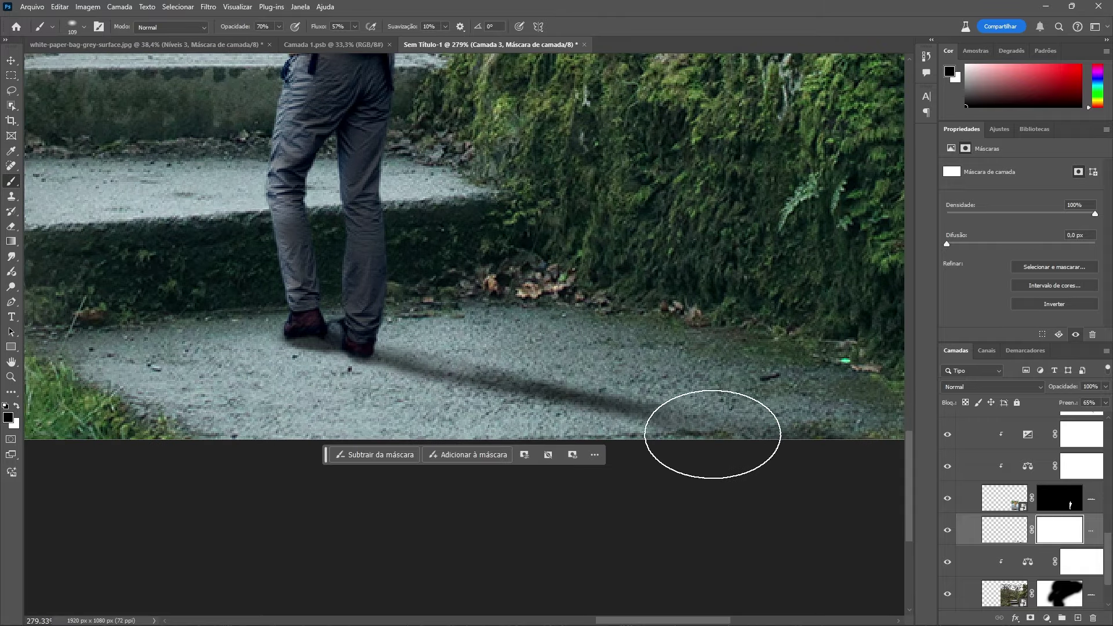
pyautogui.keyDown('alt'); pyautogui.moveTo(739, 424); pyautogui.dragTo(771, 430); pyautogui.keyUp('alt')
pyautogui.moveTo(754, 444); pyautogui.dragTo(733, 447)
pyautogui.keyDown('alt'); pyautogui.scroll(-1, 668, 499); pyautogui.keyUp('alt')
pyautogui.keyDown('alt'); pyautogui.scroll(-14, 668, 498); pyautogui.keyUp('alt')
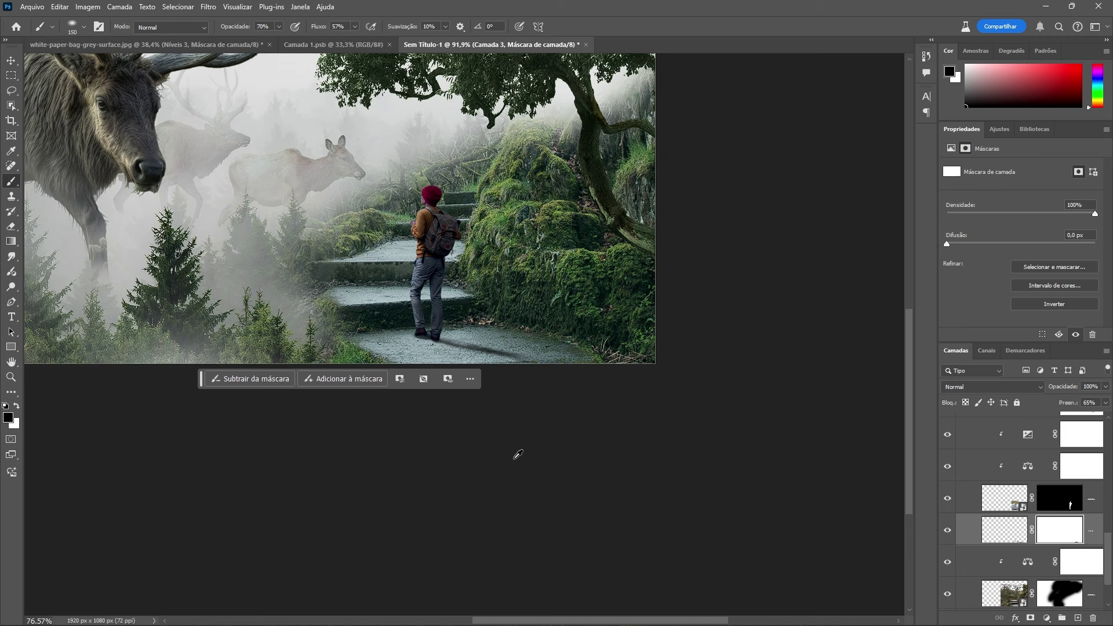
# Step: Review the whole composite at several magnifications, checking the giant elk, the background elk and the hiker
pyautogui.moveTo(248, 412)
pyautogui.mouseDown()
pyautogui.moveTo(552, 354)
pyautogui.moveTo(612, 373)
pyautogui.mouseUp()
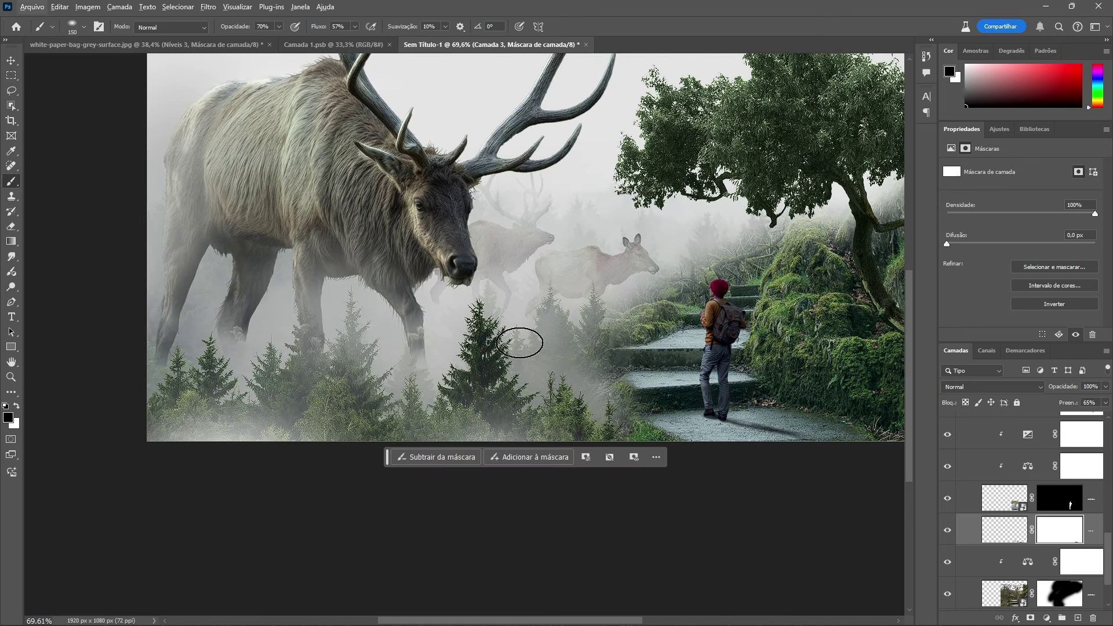
pyautogui.keyDown('alt'); pyautogui.scroll(-4, 502, 334); pyautogui.keyUp('alt')
pyautogui.keyDown('alt'); pyautogui.scroll(-3, 500, 335); pyautogui.keyUp('alt')
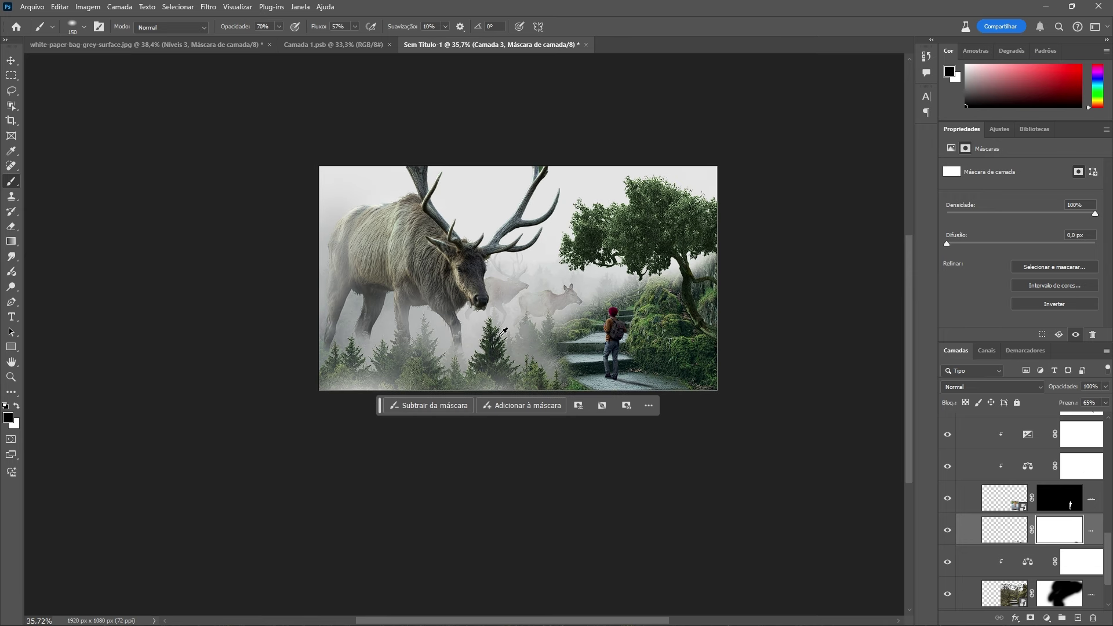
pyautogui.keyDown('alt'); pyautogui.scroll(4, 500, 335); pyautogui.keyUp('alt')
pyautogui.moveTo(525, 275); pyautogui.dragTo(492, 355)
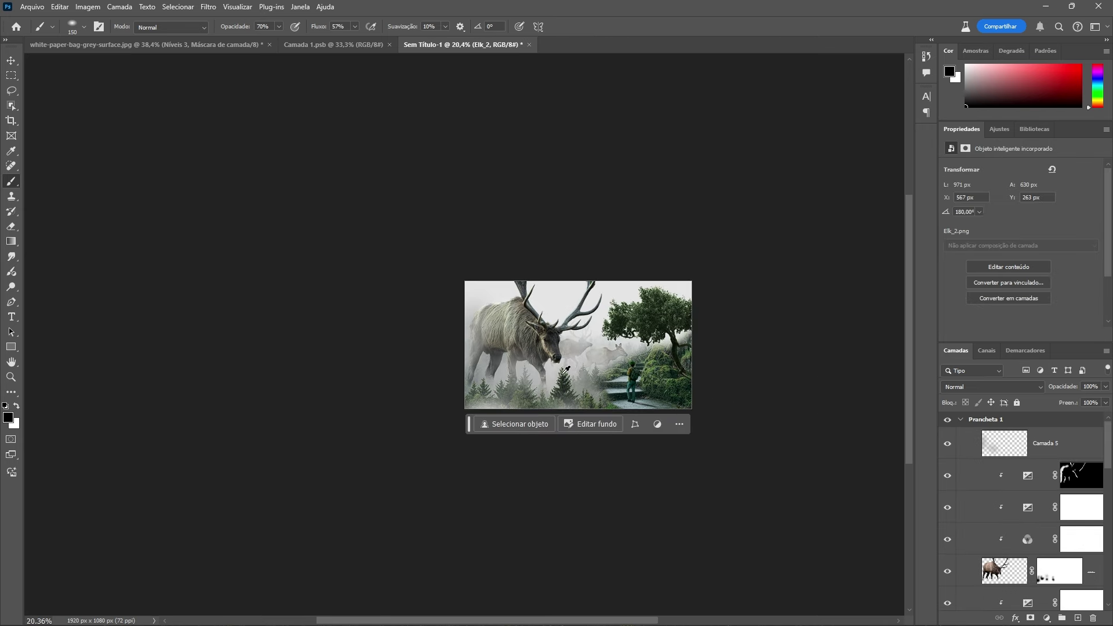
pyautogui.scroll(6, 579, 371)
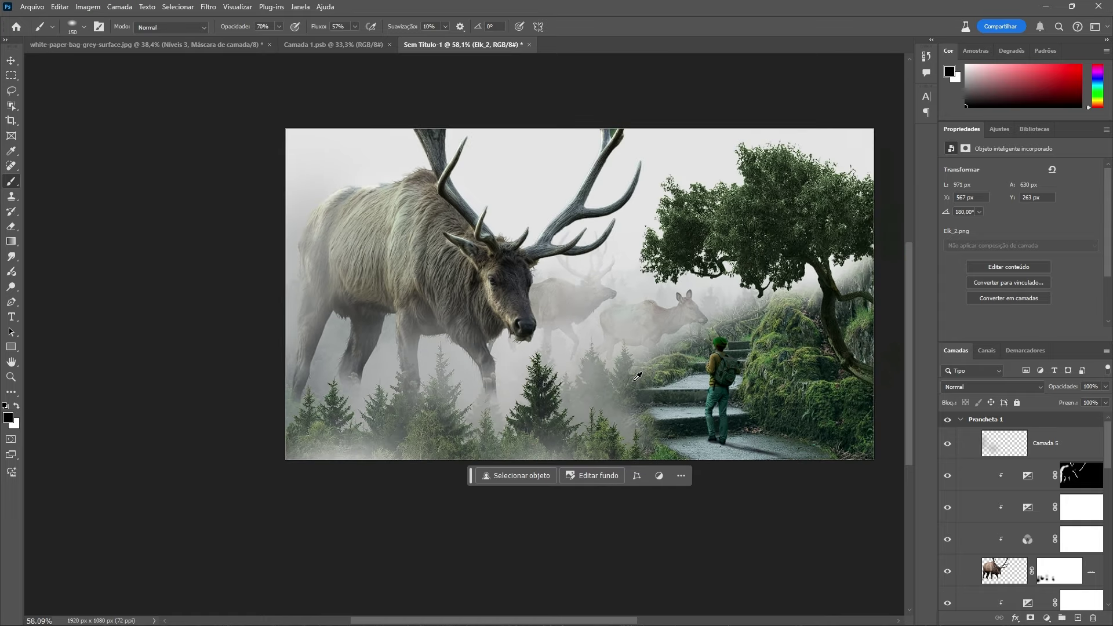
# Step: Inspect how the giant elk, the fogged trees and the background elk blend together, both close up and as a whole
pyautogui.scroll(1, 639, 377)
pyautogui.scroll(-2, 637, 377)
pyautogui.scroll(4, 638, 376)
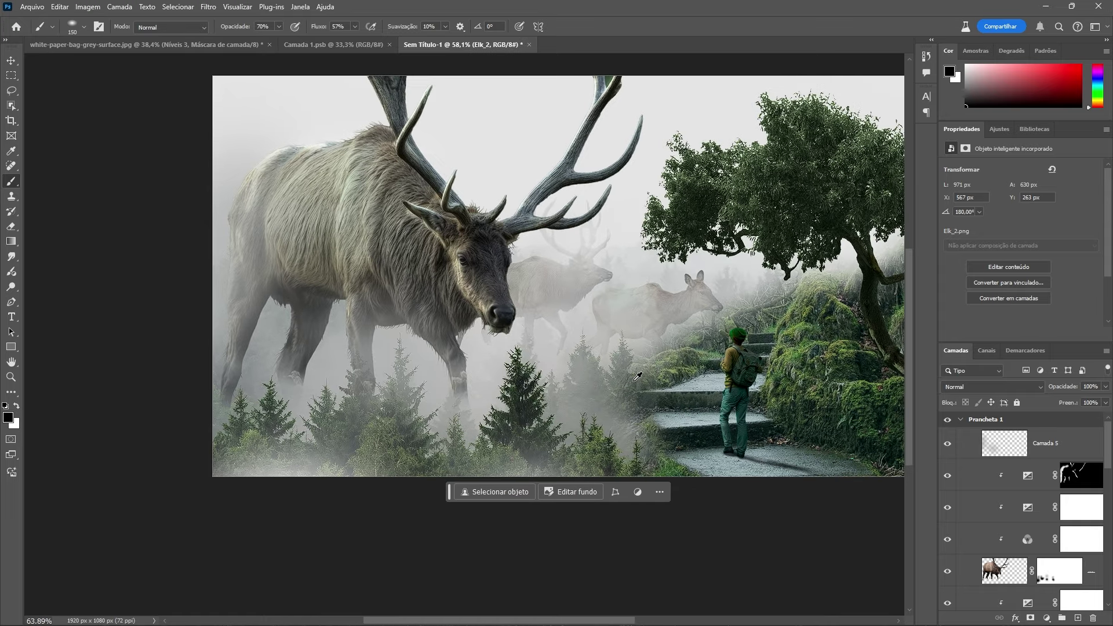
pyautogui.scroll(-4, 638, 376)
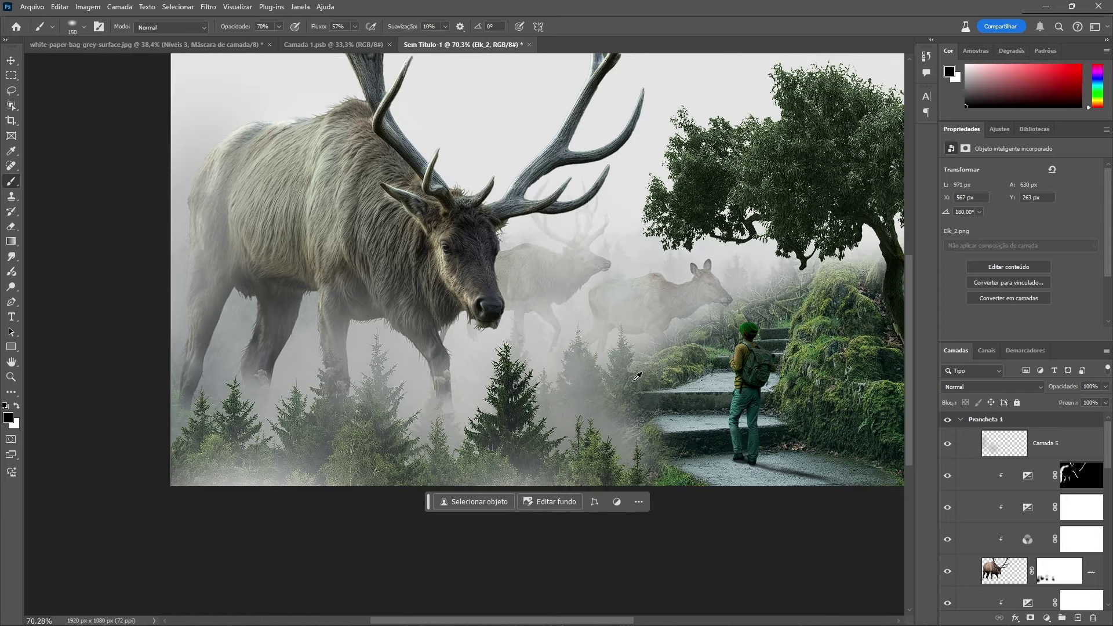
pyautogui.scroll(2, 638, 377)
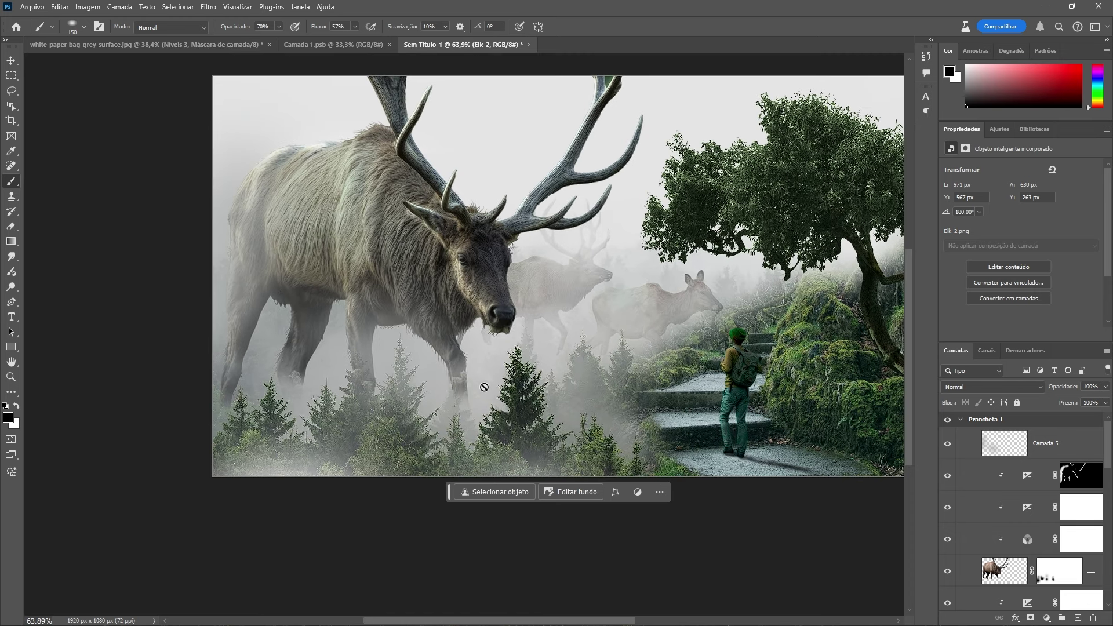
pyautogui.press('alt')
pyautogui.scroll(-2, 486, 384)
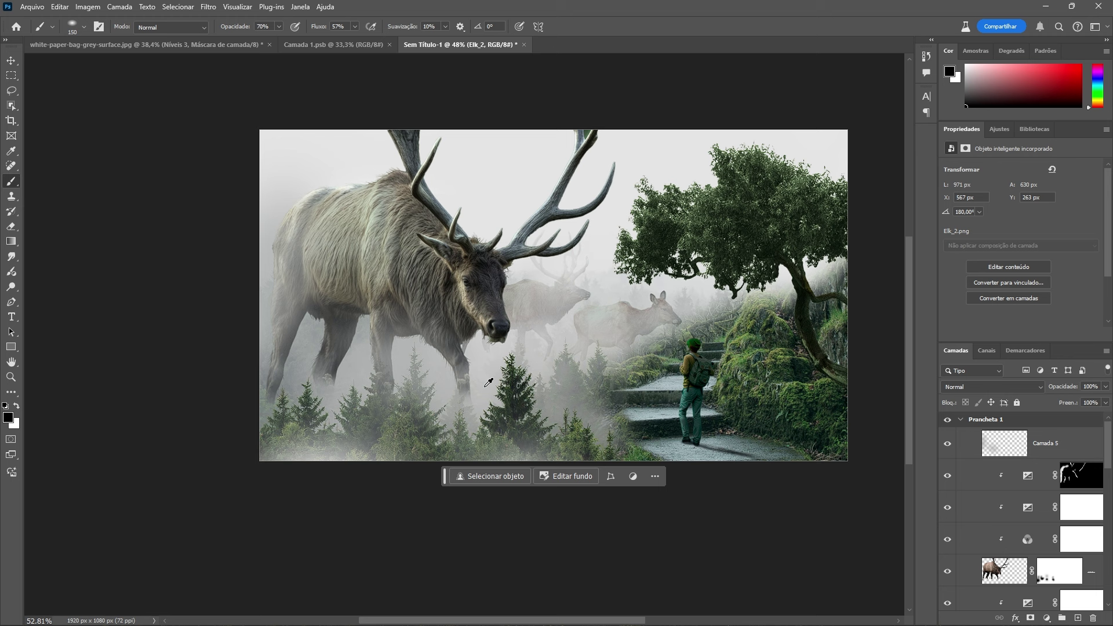
pyautogui.scroll(1, 487, 383)
# Step: Stamp all visible layers into a new layer above Camada 5 and open the Camera Raw filter on it
pyautogui.click(1052, 448)
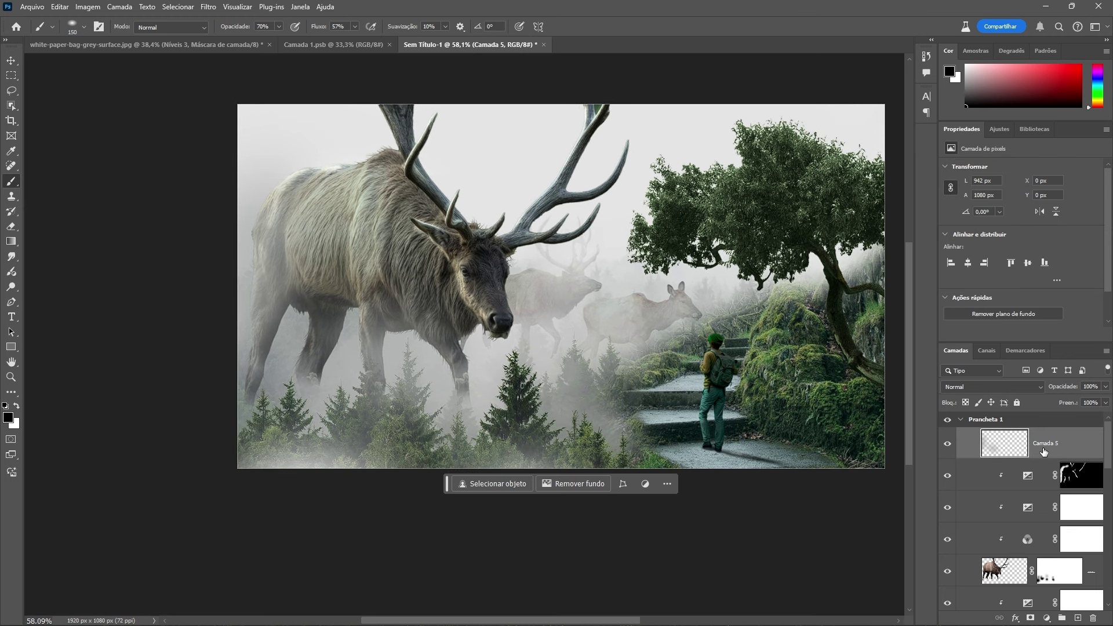
pyautogui.hotkey('ctrl', 'shift', 'alt', 'e')
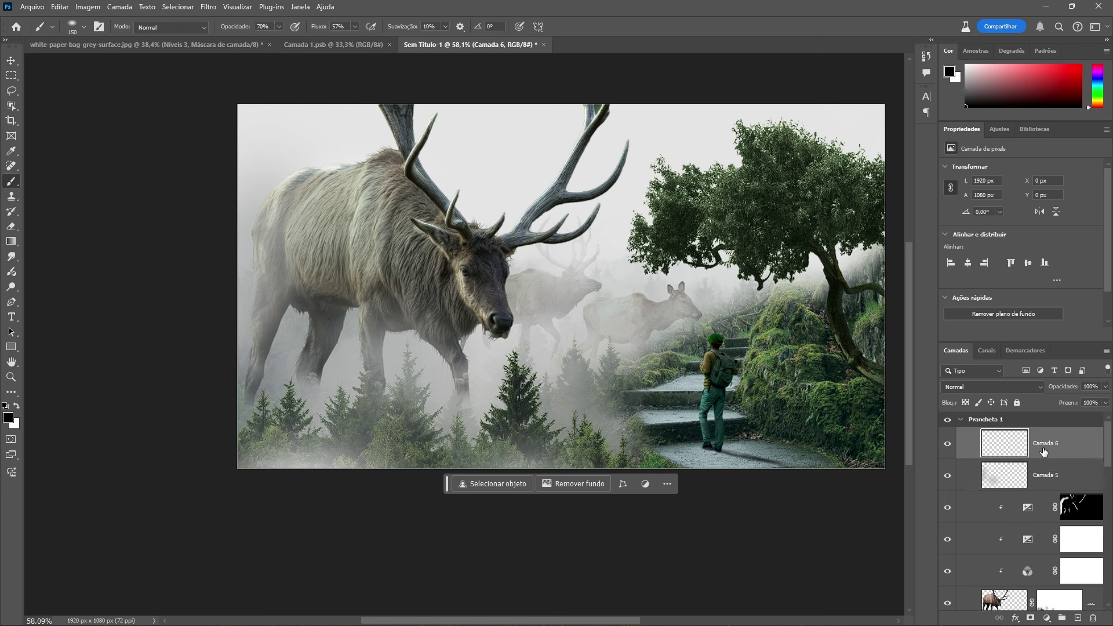
pyautogui.click(208, 7)
pyautogui.click(279, 115)
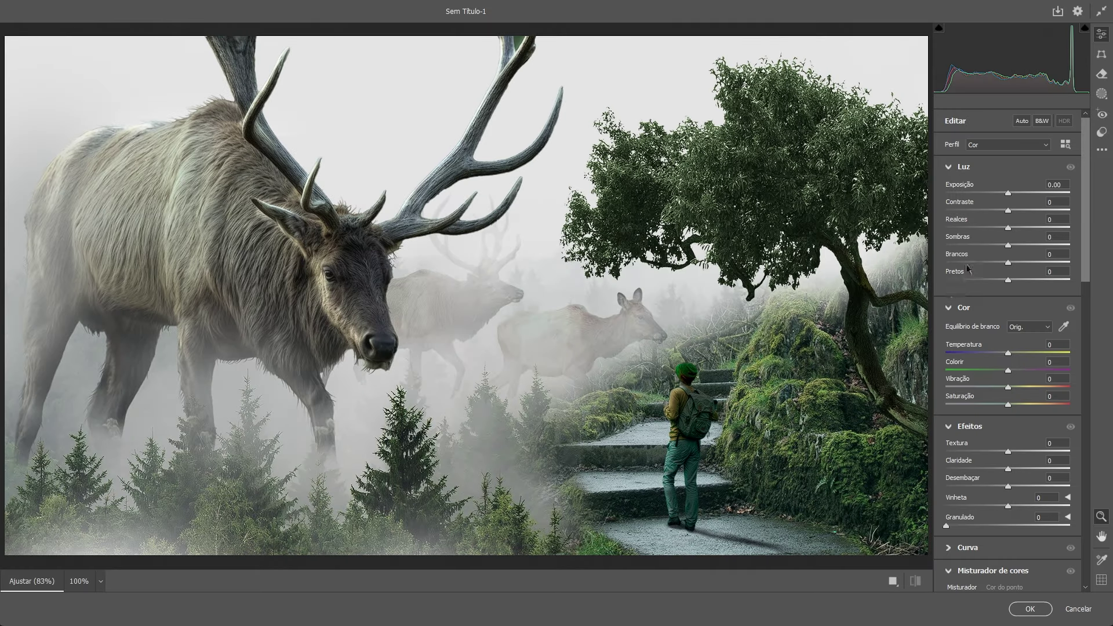
# Step: Set exposure to +0.05, contrast +22, vibrance +29, saturation +8, texture +7 and clarity -23 in Camera Raw
pyautogui.moveTo(1008, 197)
pyautogui.mouseDown()
pyautogui.moveTo(1018, 196)
pyautogui.moveTo(997, 195)
pyautogui.moveTo(1023, 211)
pyautogui.mouseUp()
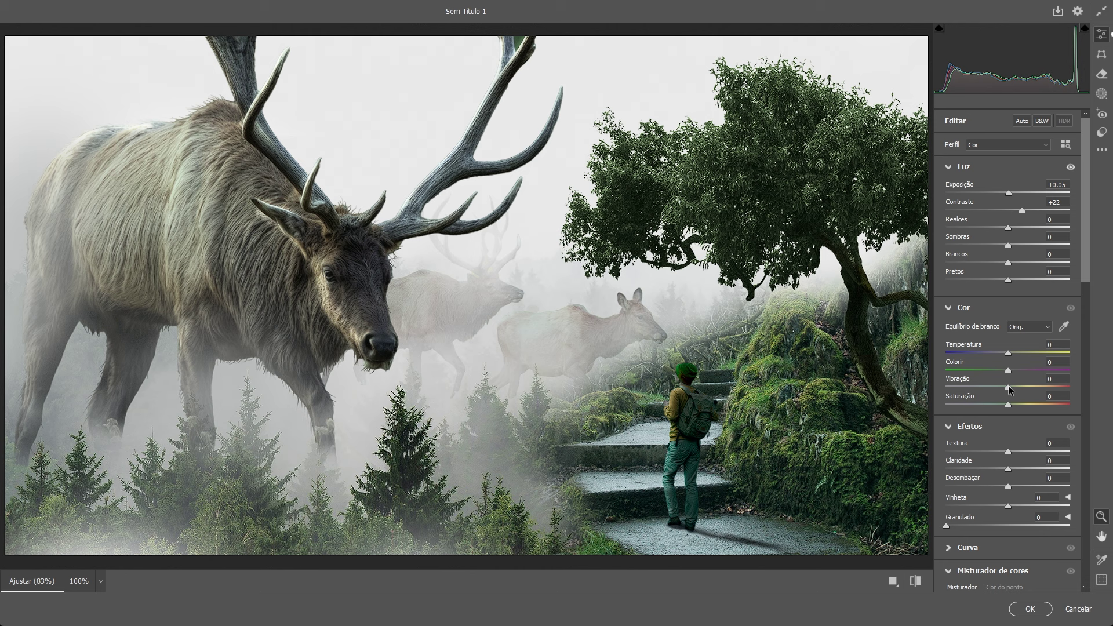
pyautogui.moveTo(1009, 387); pyautogui.dragTo(1042, 387)
pyautogui.moveTo(1025, 384); pyautogui.dragTo(1025, 384)
pyautogui.moveTo(1007, 401); pyautogui.dragTo(1013, 404)
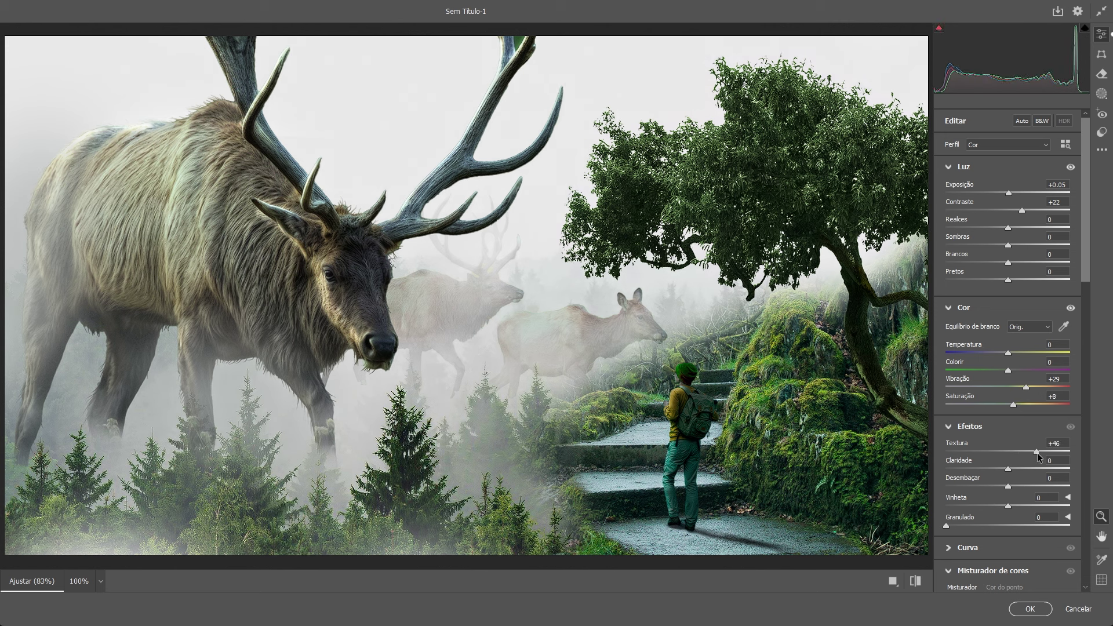
pyautogui.moveTo(1029, 451); pyautogui.dragTo(994, 474)
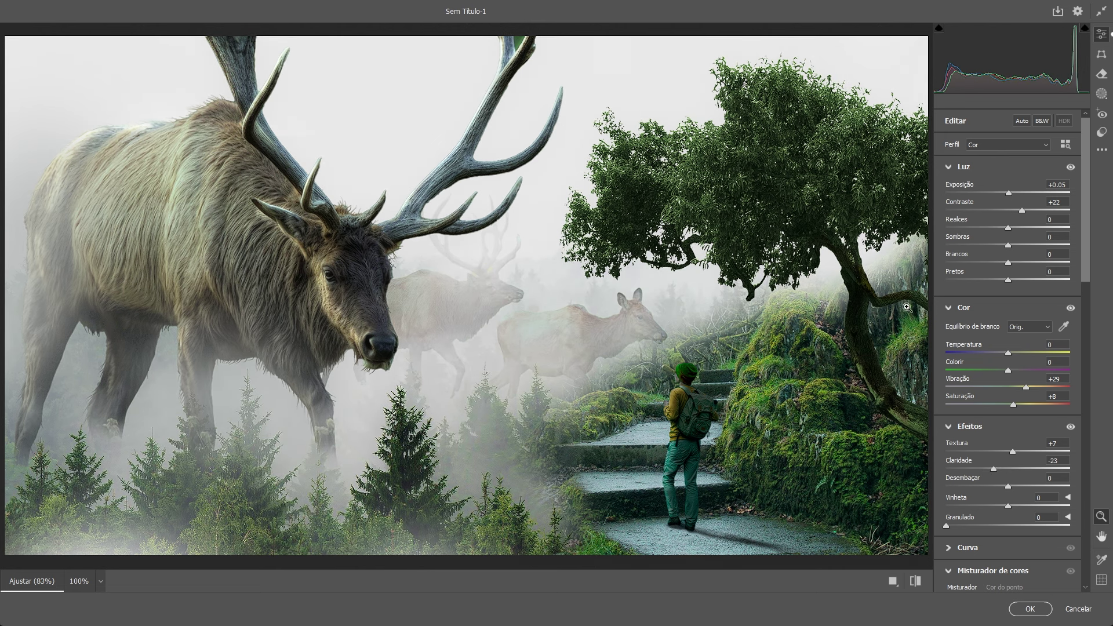
# Step: Set the green primary hue to +38 in the Camera Raw calibration, keep its saturation neutral, and apply the filter to the merged layer
pyautogui.scroll(-10, 993, 395)
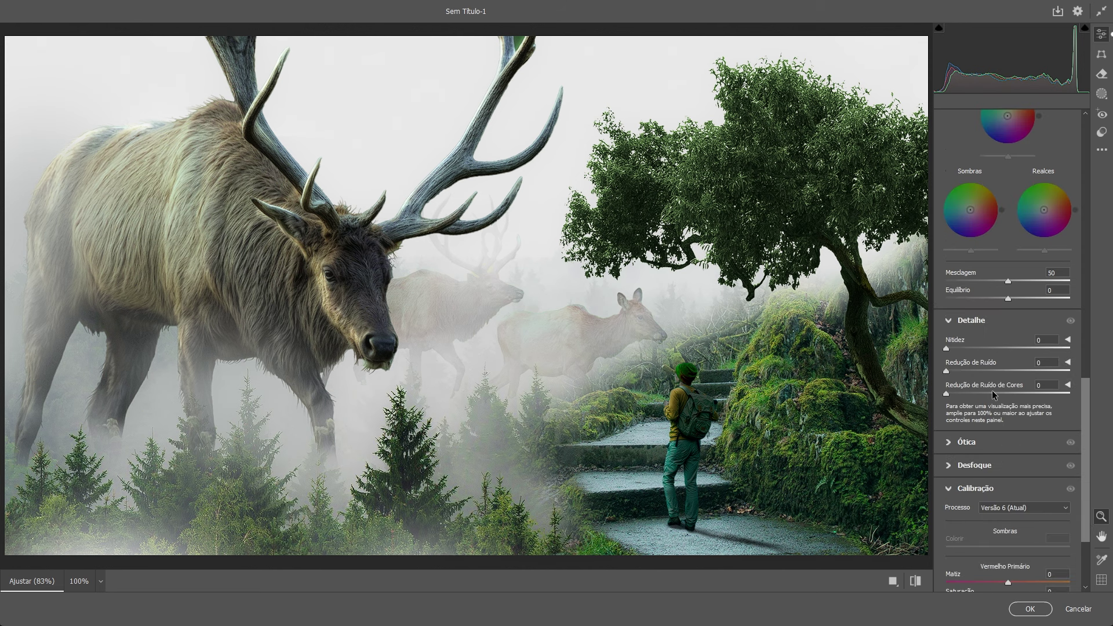
pyautogui.scroll(-3, 993, 395)
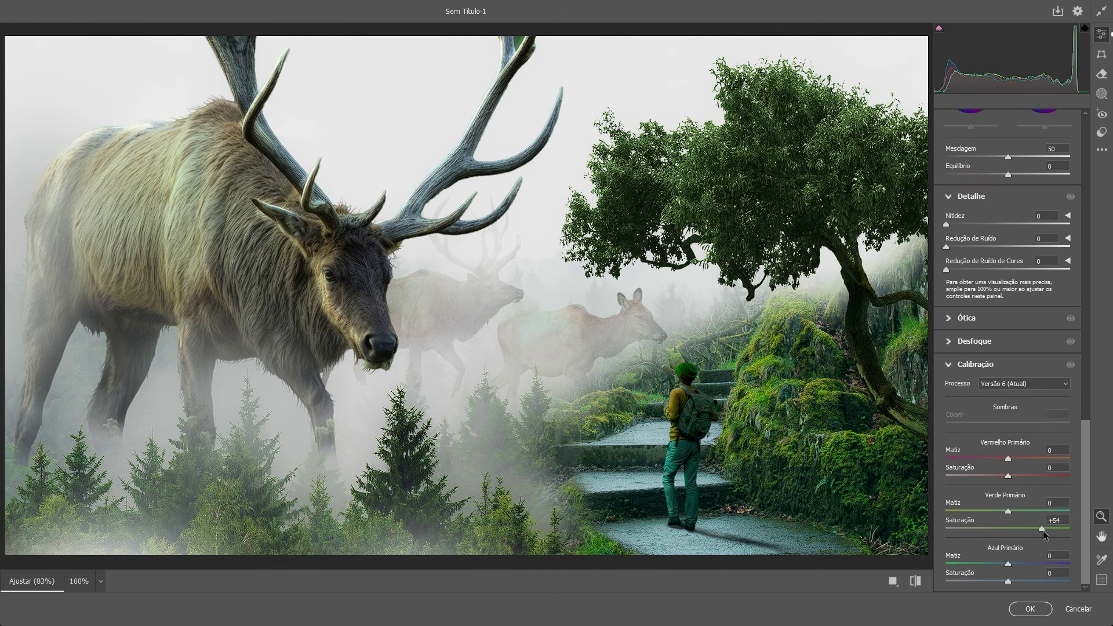
pyautogui.moveTo(1043, 534); pyautogui.dragTo(1007, 535)
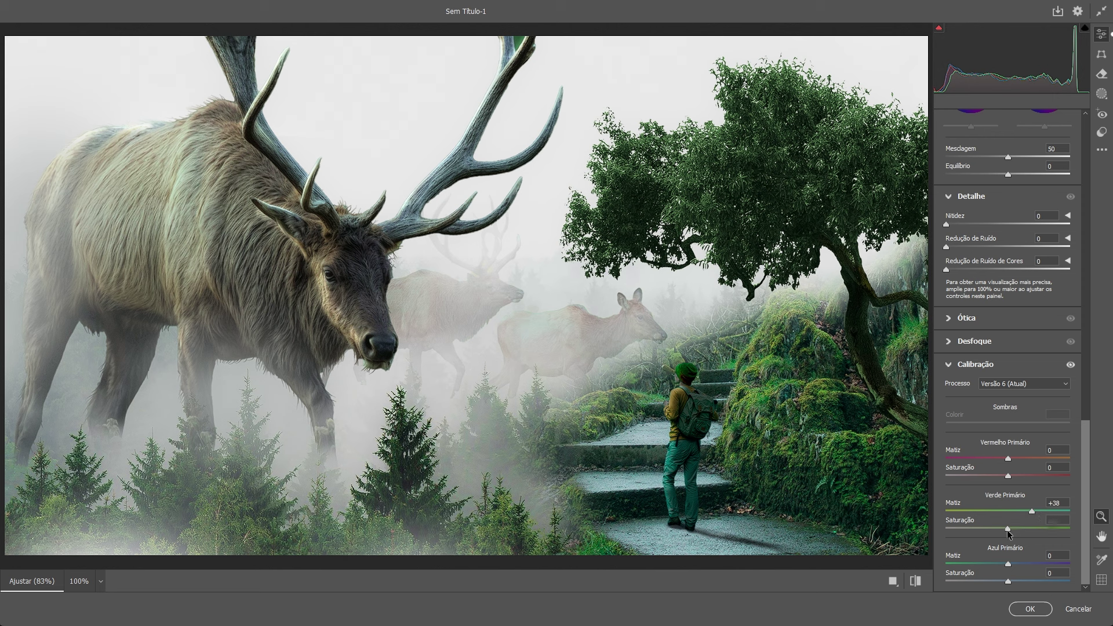
pyautogui.click(1029, 609)
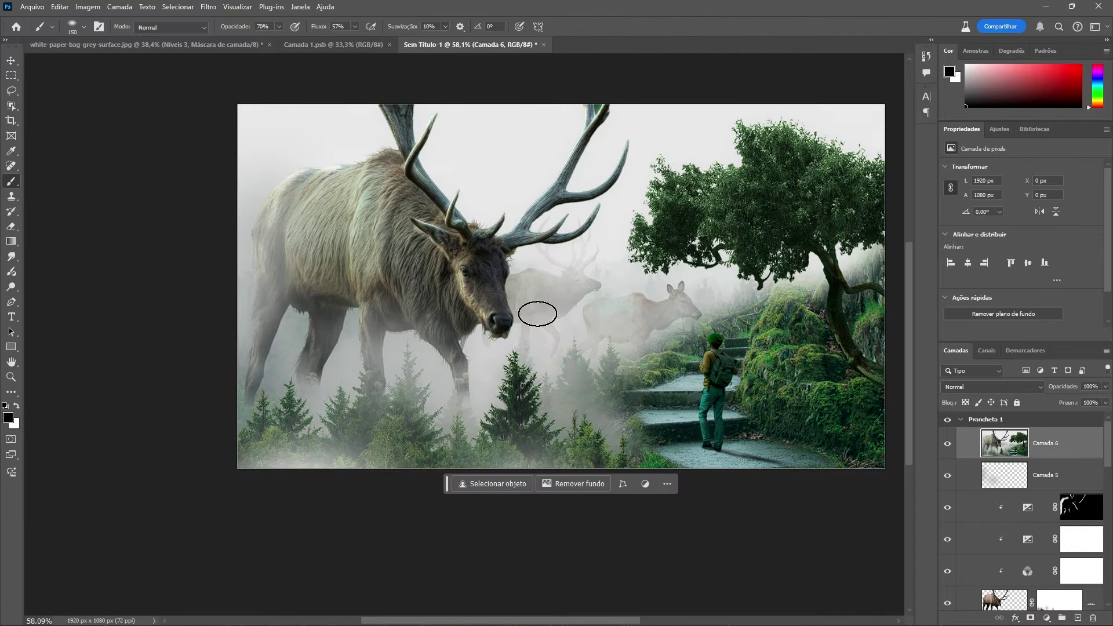
# Step: Examine the color-graded composite at several magnifications, checking the giant elk, the background elk, the tree and the mossy path
pyautogui.scroll(3, 597, 283)
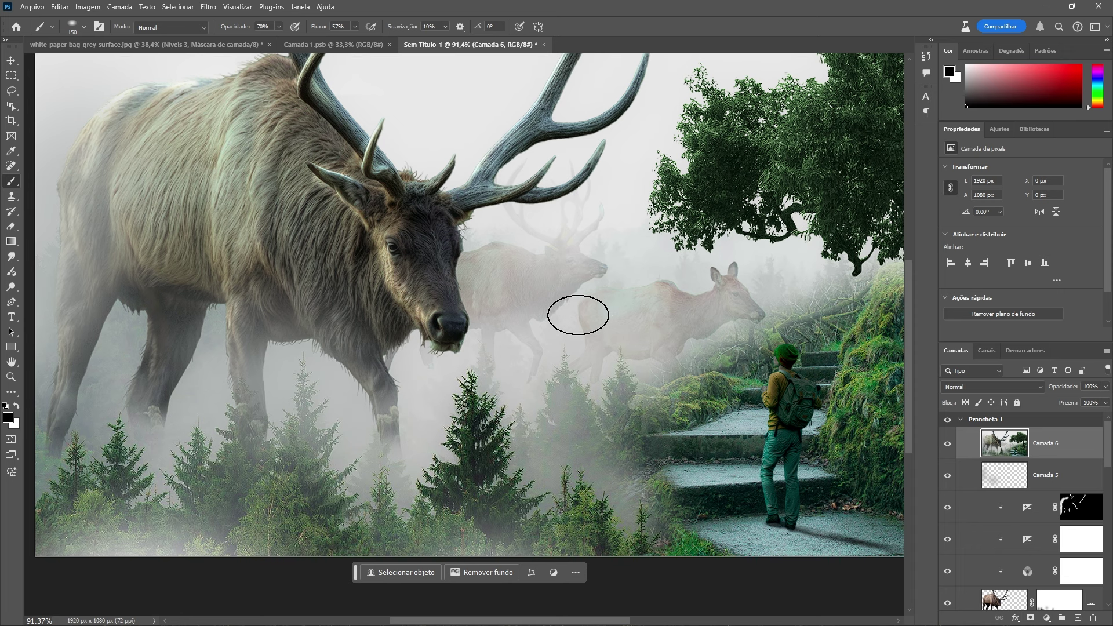
pyautogui.scroll(-2, 578, 315)
pyautogui.scroll(2, 554, 303)
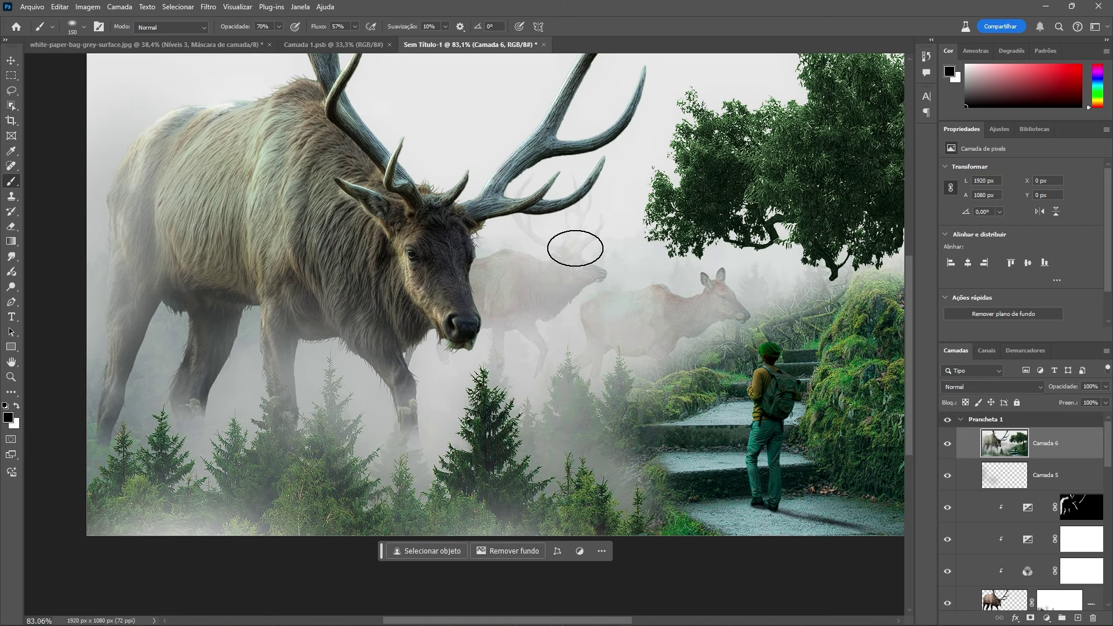
pyautogui.moveTo(565, 233); pyautogui.dragTo(517, 278)
pyautogui.scroll(-2, 516, 285)
pyautogui.scroll(-1, 520, 282)
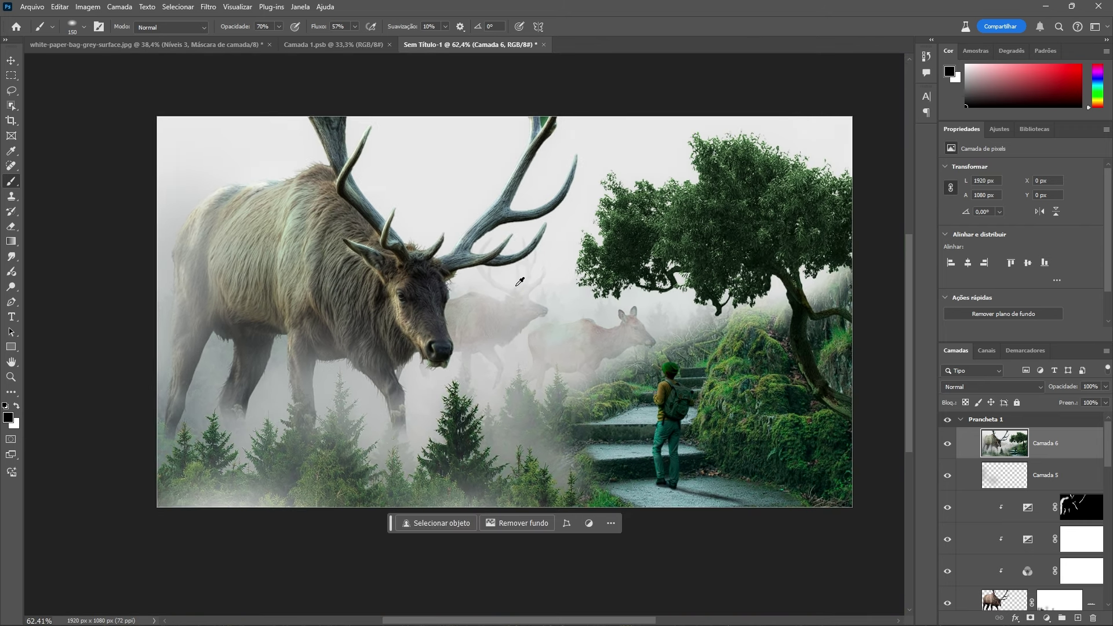
pyautogui.scroll(2, 520, 282)
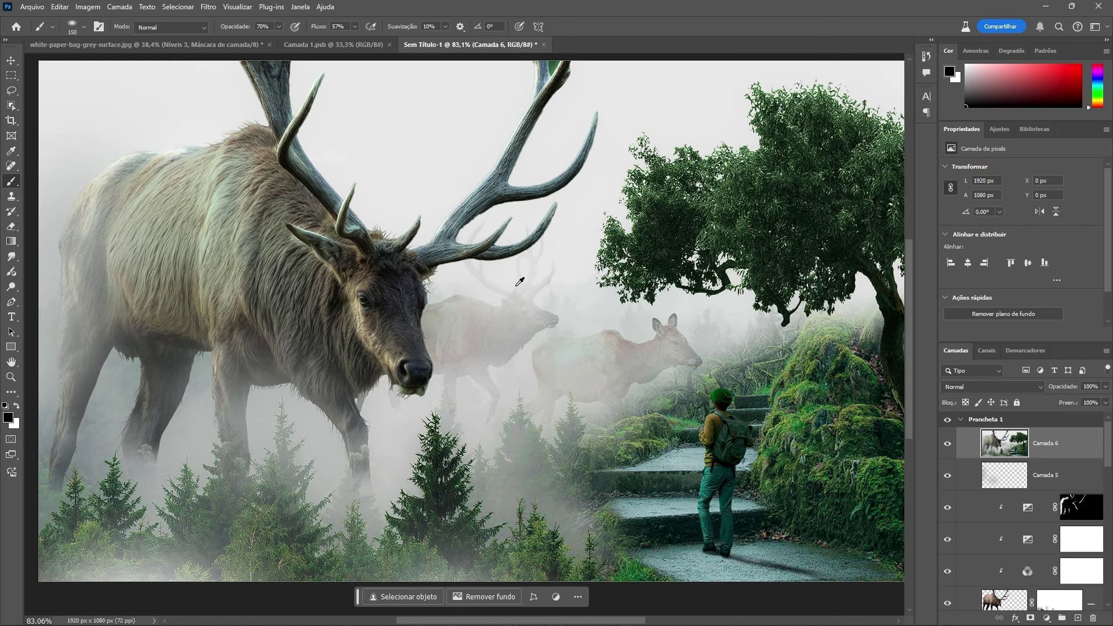
pyautogui.scroll(-1, 517, 284)
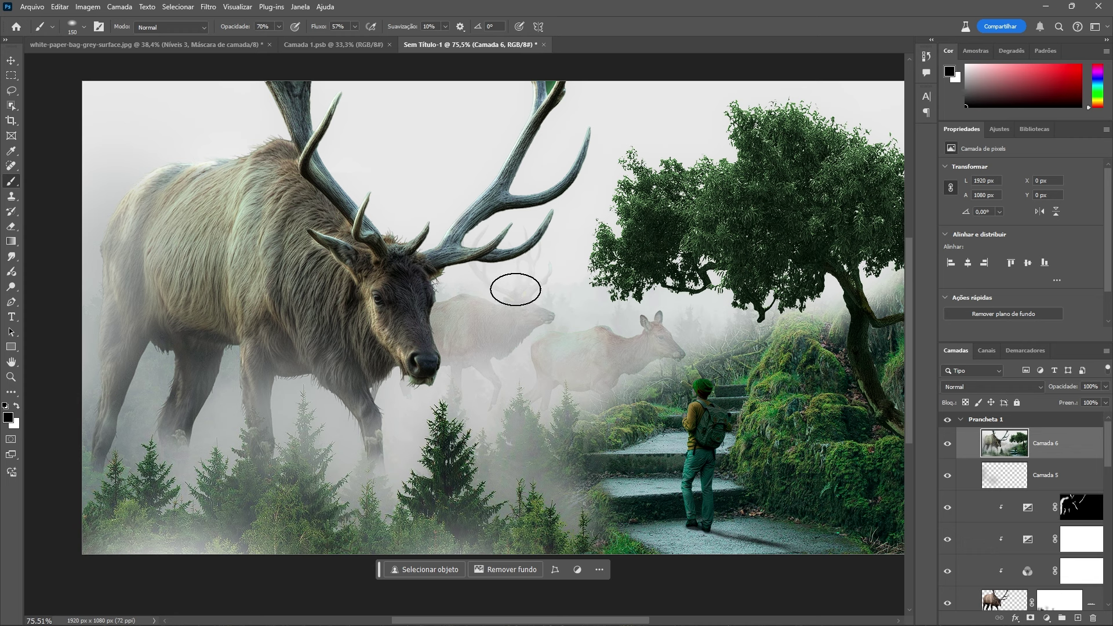